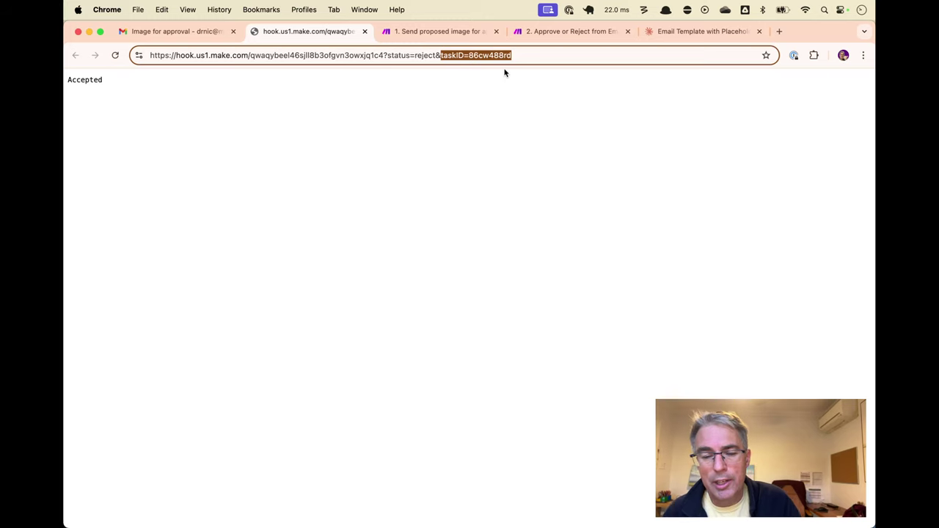
Open the 2. Approve or Reject from Email scenario and rename its fallback ClickUp module 'Set Task to Rejected'
key(ctrl+Tab)
key(ctrl+Tab)
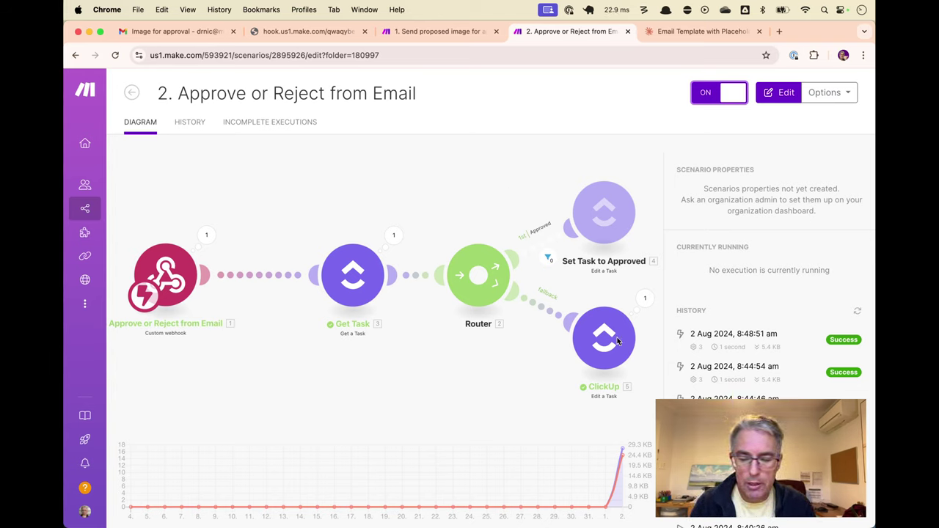
click(560, 183)
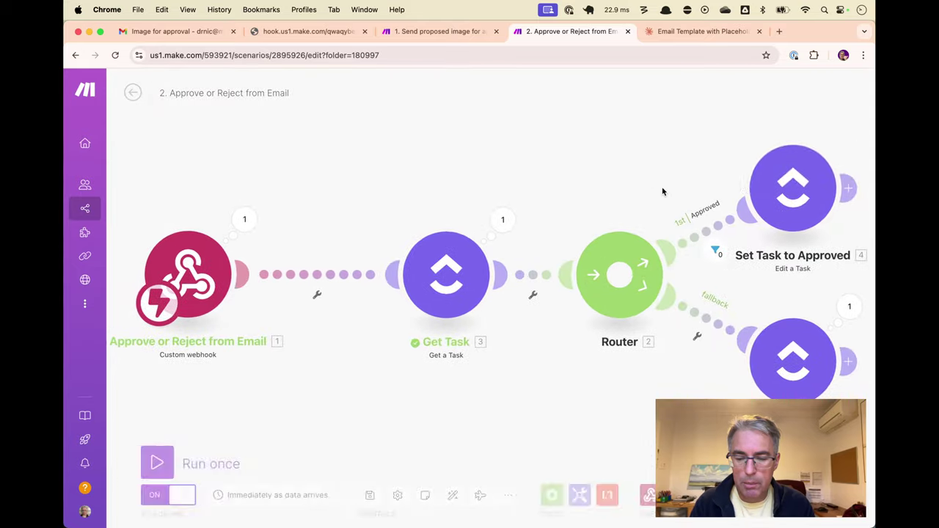
click(792, 346)
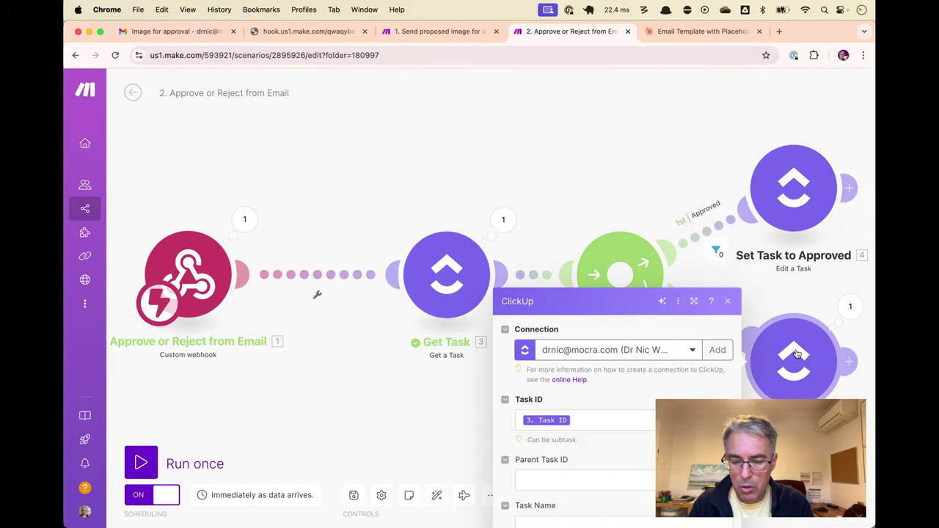
right_click(795, 354)
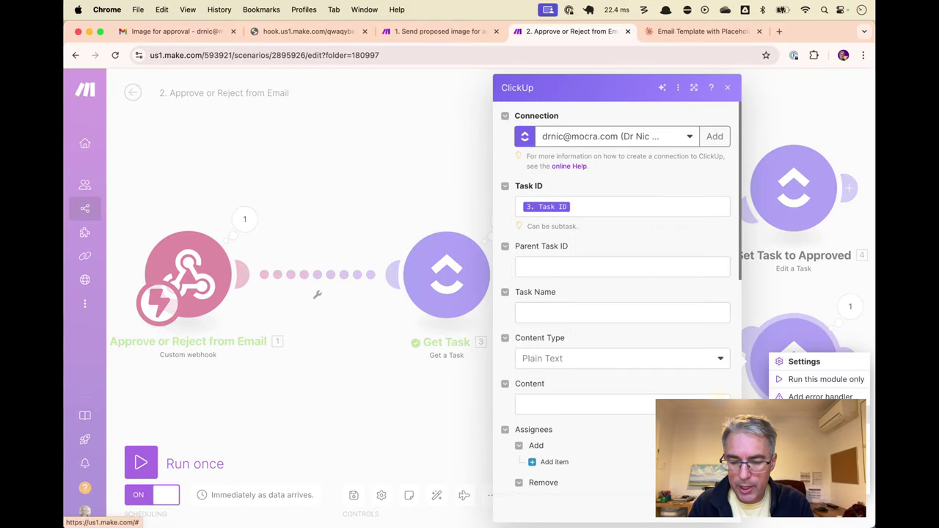
click(814, 414)
text(Set Task )
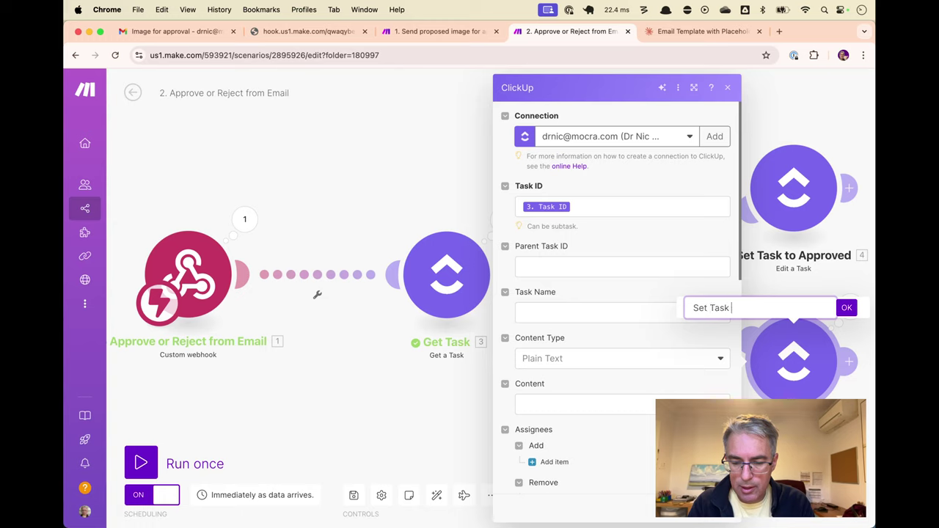
text(to Rejected)
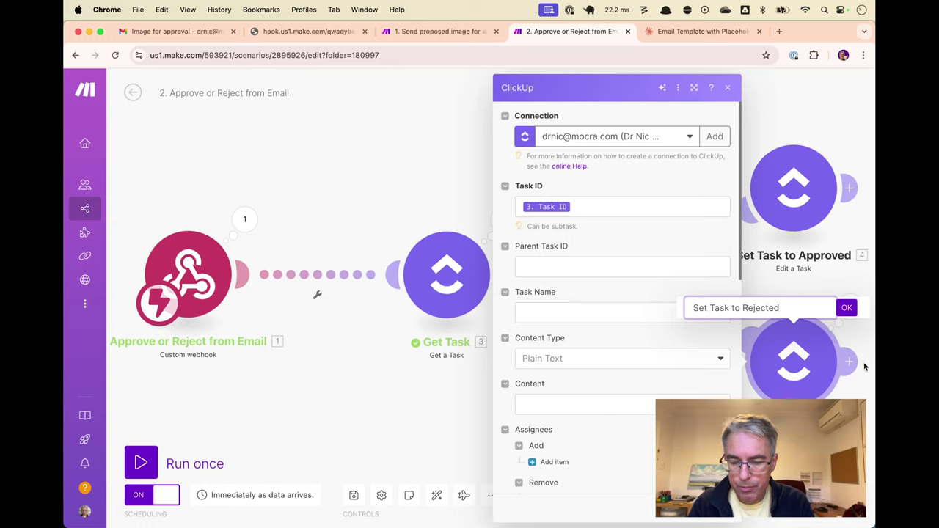
click(847, 307)
click(726, 87)
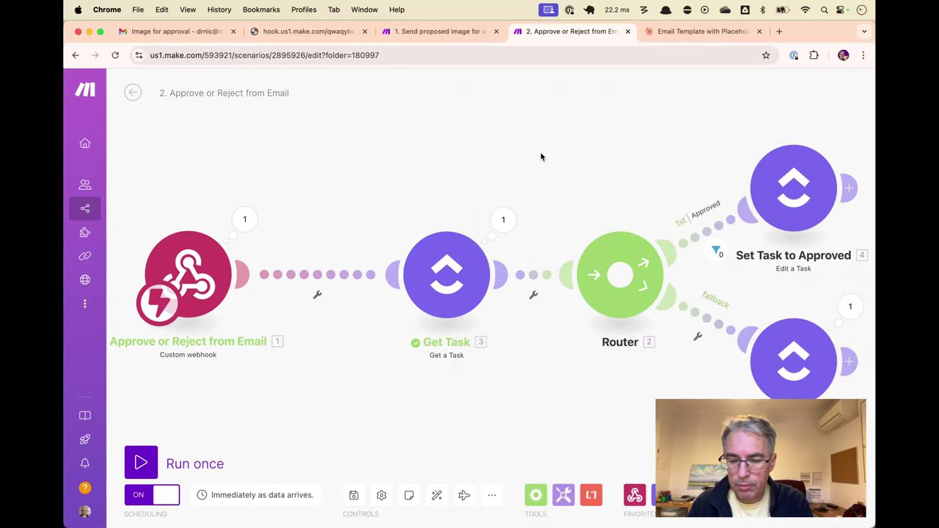
Delete the Get Task module and auto-align the scenario layout
click(454, 284)
key(Delete)
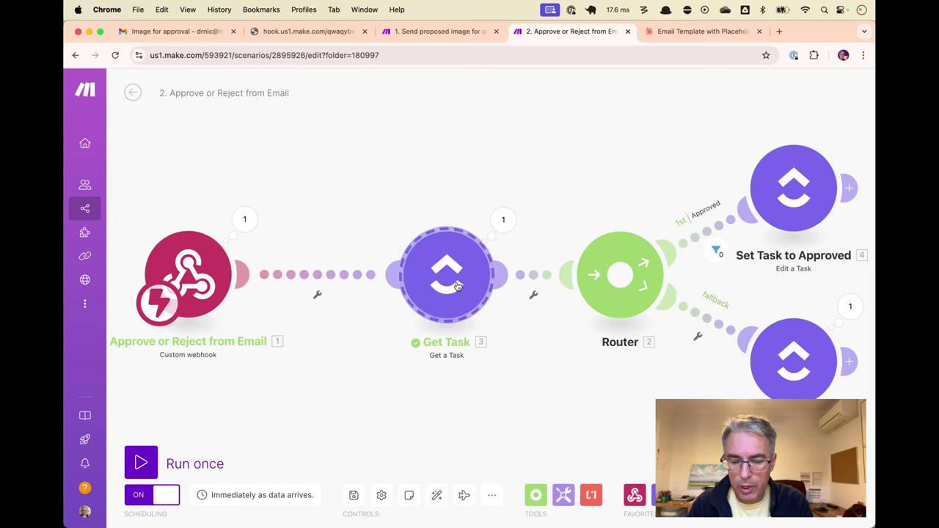
click(437, 496)
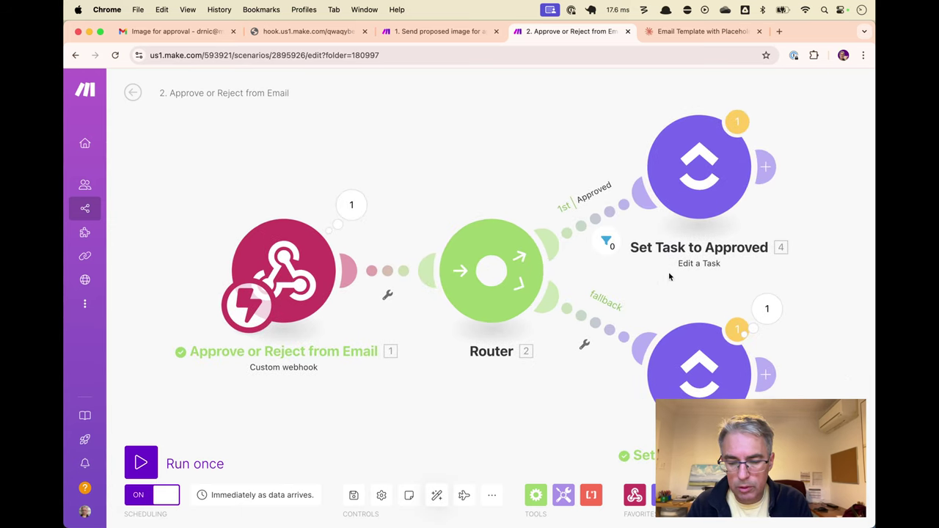
Replace 3.id with the webhook's 1. taskID as Task ID in both Edit a Task modules
click(693, 173)
click(533, 202)
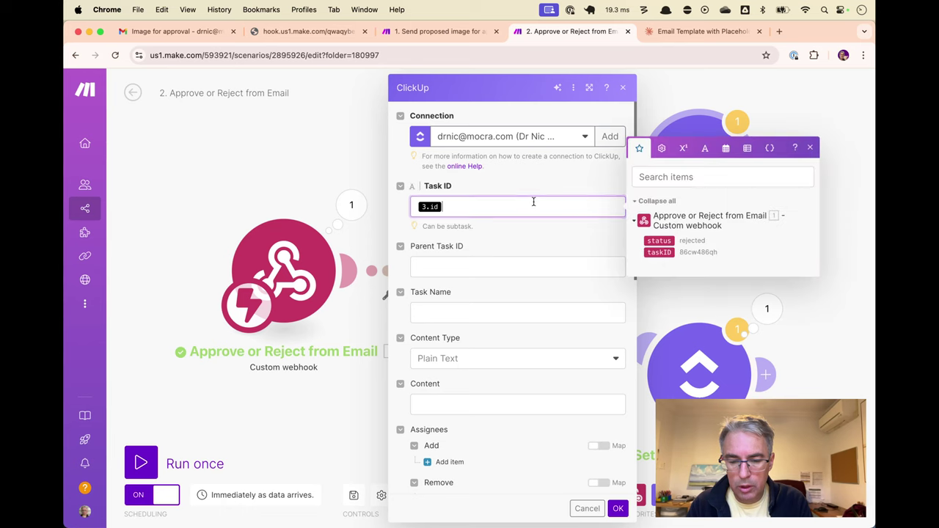
key(BackSpace)
click(659, 251)
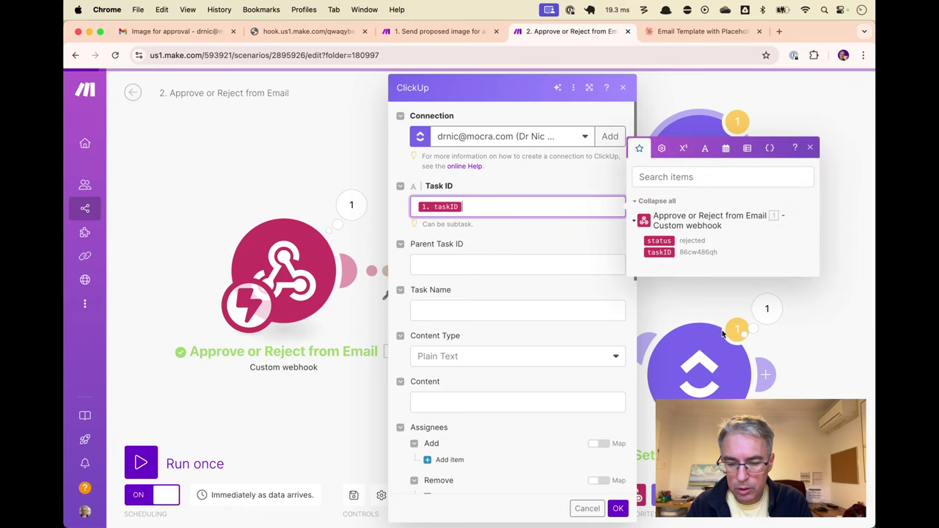
click(722, 334)
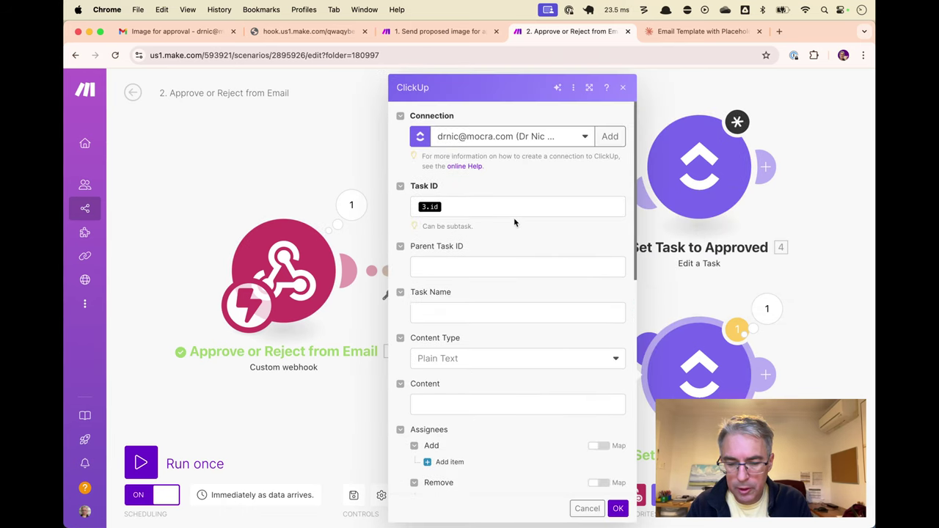
click(514, 208)
key(BackSpace)
click(659, 251)
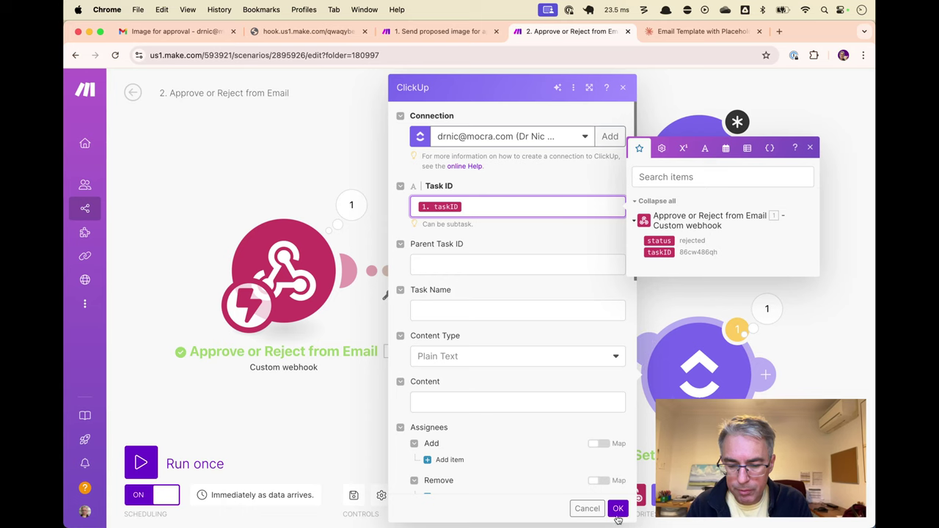
click(618, 509)
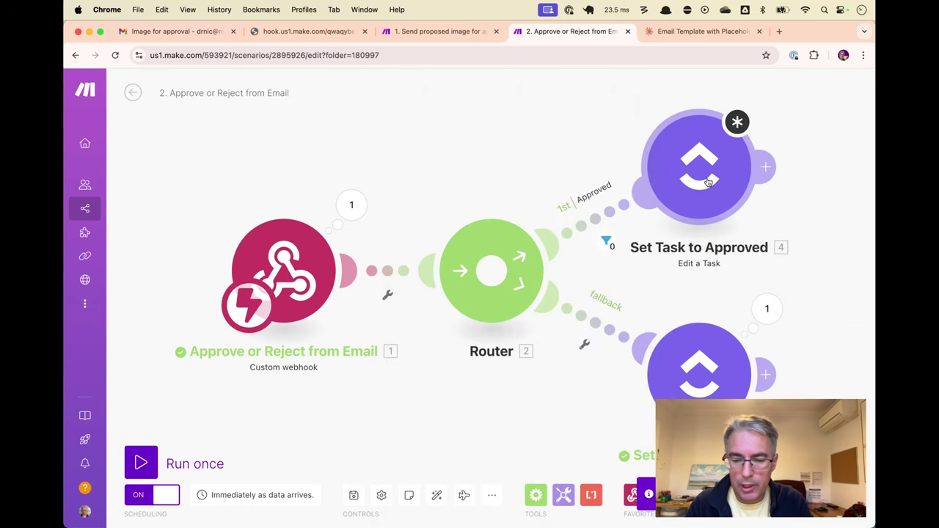
click(708, 182)
click(619, 510)
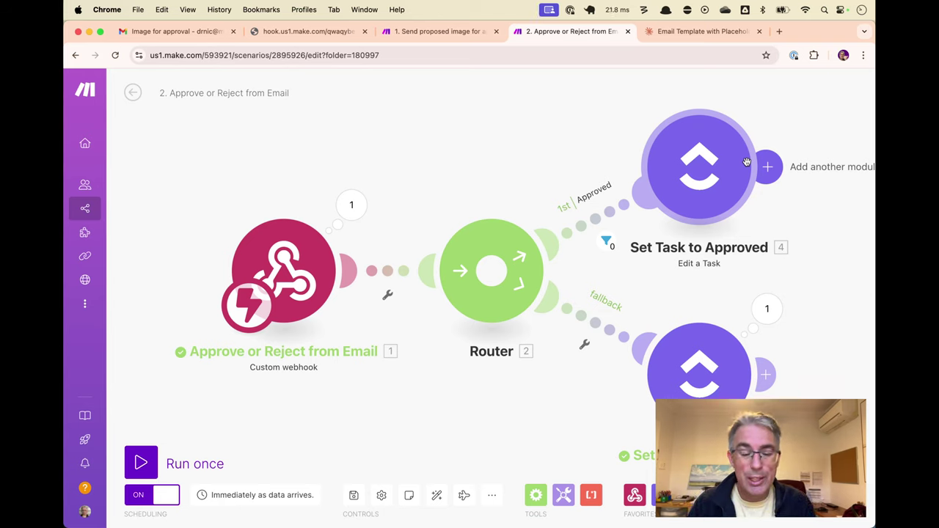
Save and close the 1. Send proposed image for approval scenario, returning to All scenarios
key(super+2)
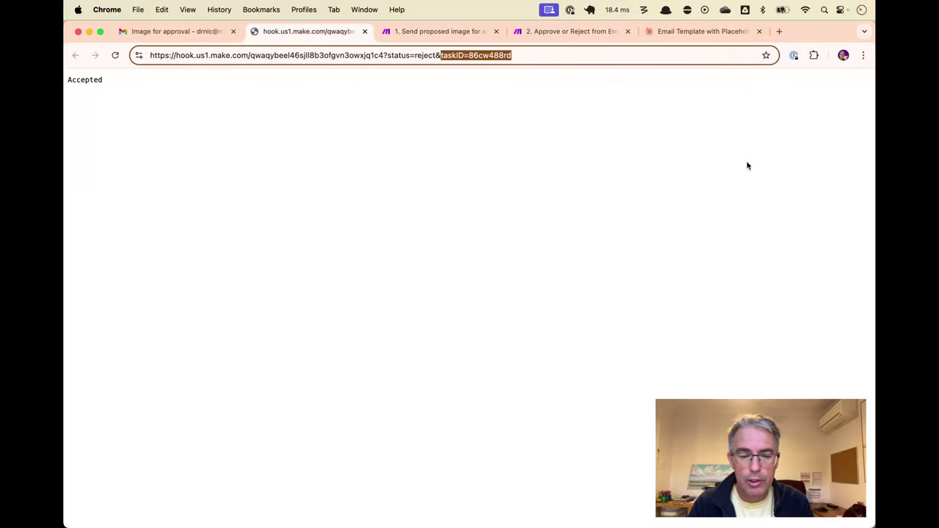
key(super+3)
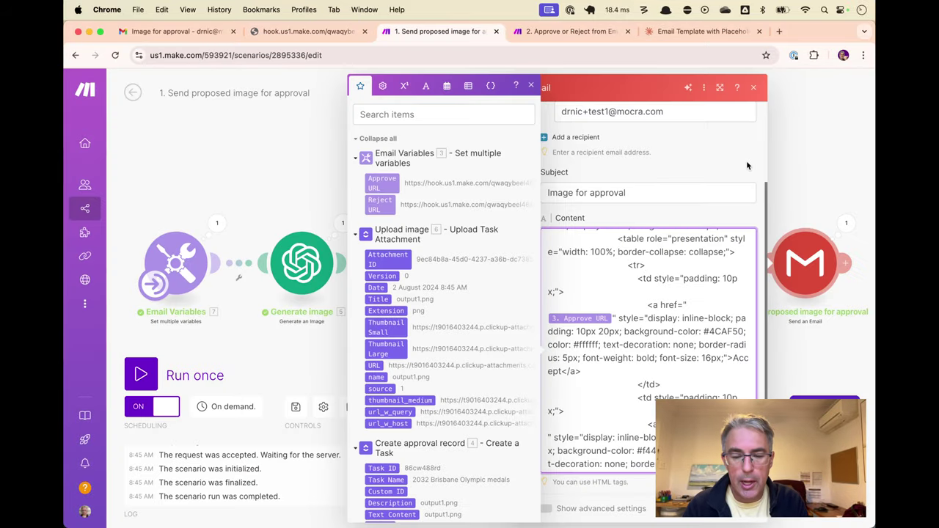
click(747, 165)
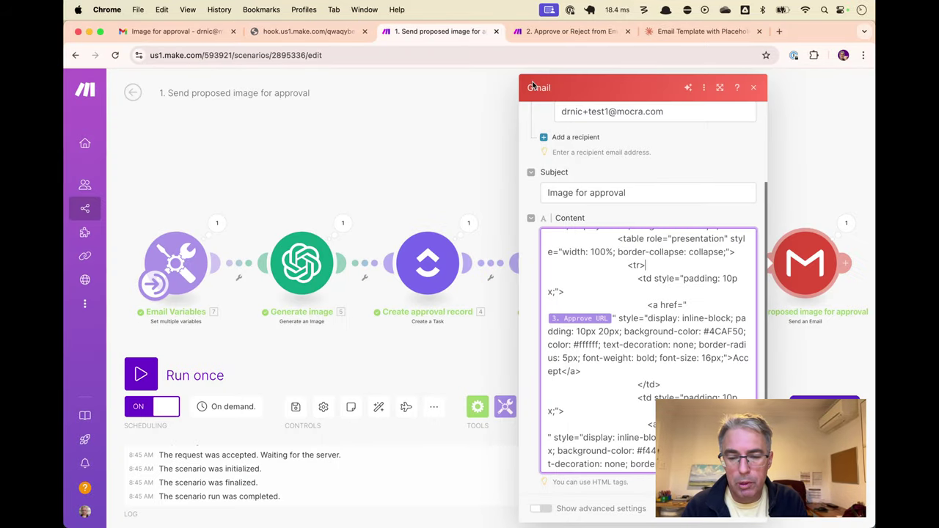
click(749, 87)
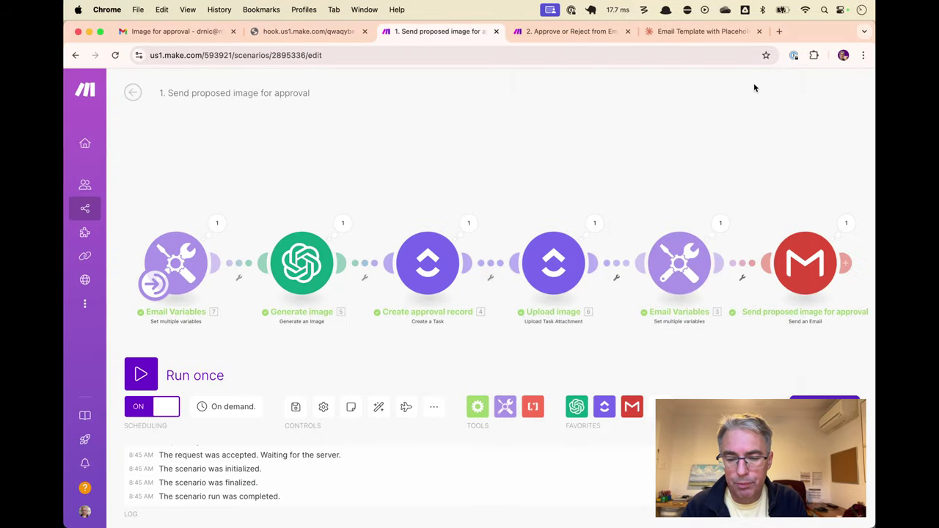
click(132, 92)
click(560, 175)
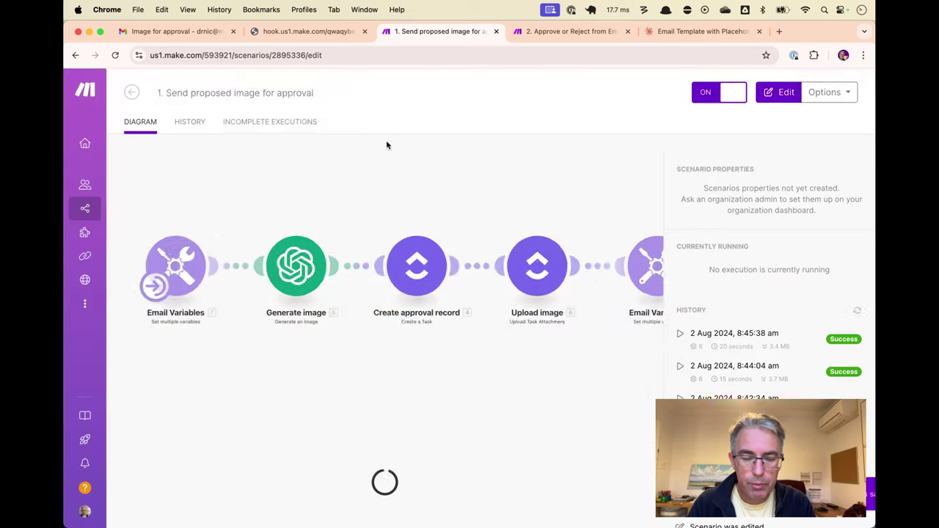
click(132, 92)
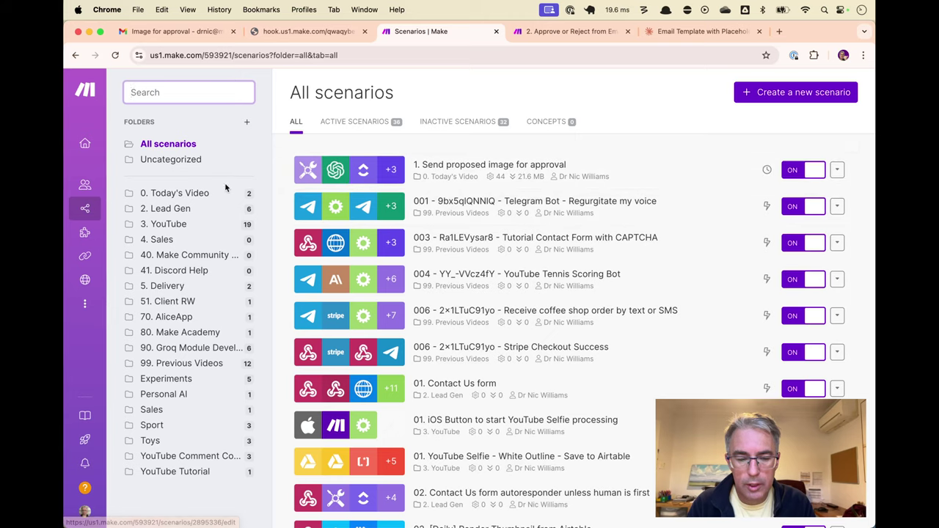
Start a new named scenario in the 0. Today's Video folder, reloading when the page stalls
click(220, 192)
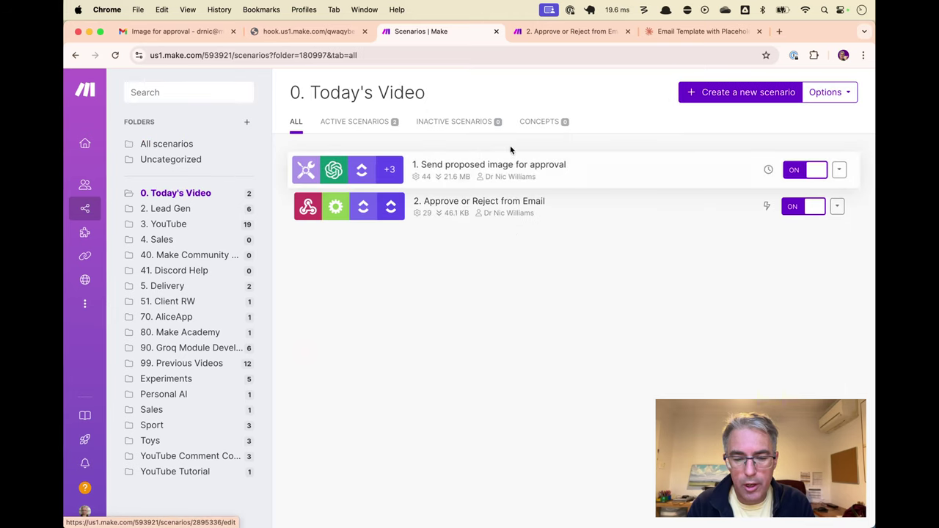
click(715, 91)
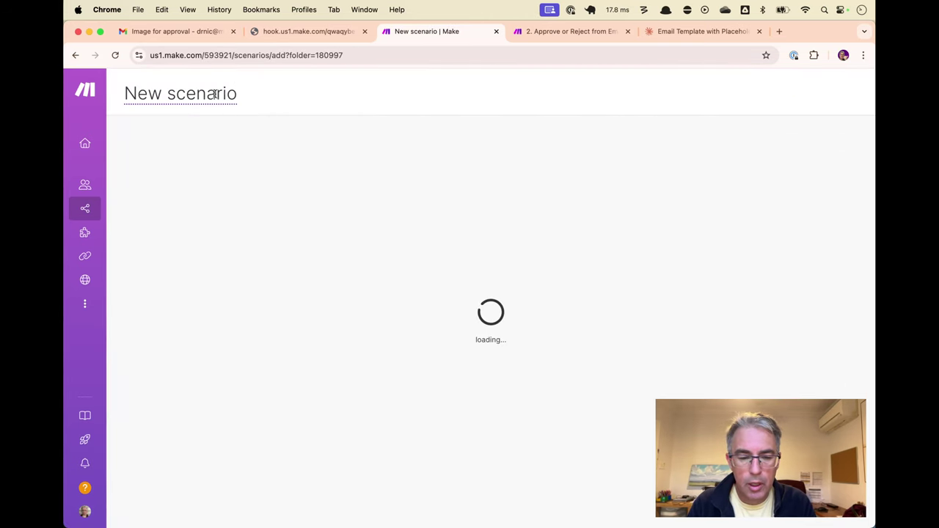
text(1. )
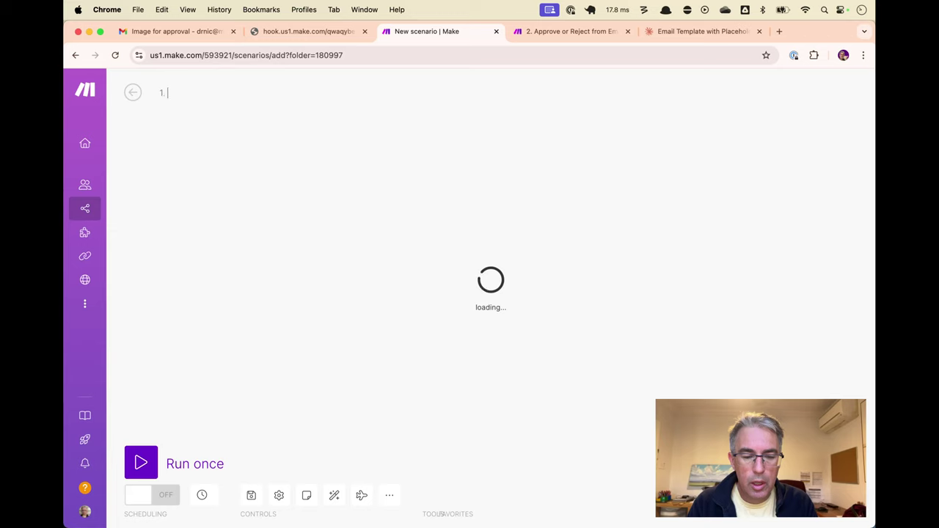
text(Sending an aim)
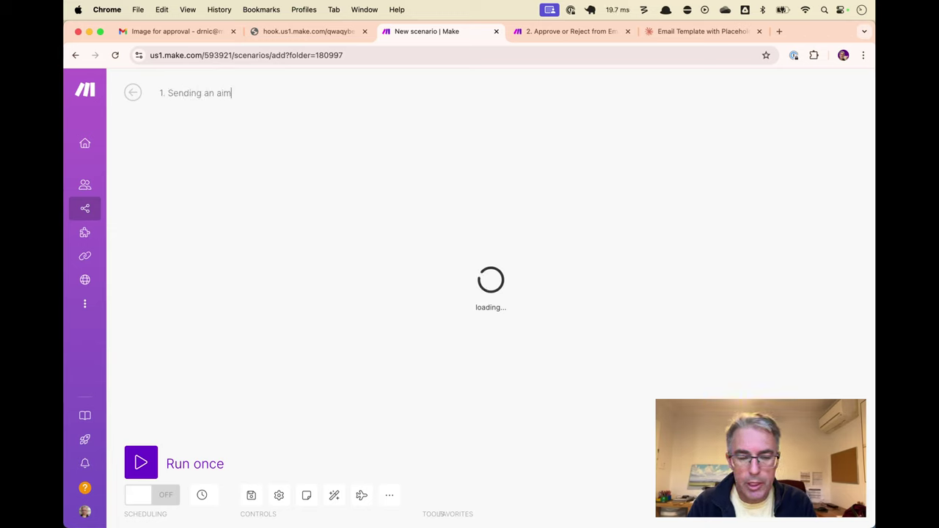
key(BackSpace)
key(BackSpace)
key(BackSpace)
text(image for ap)
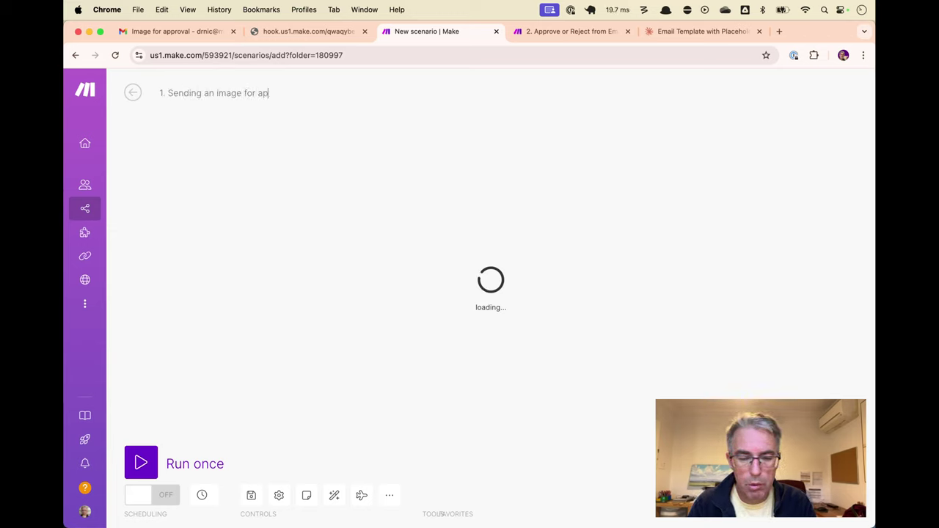
text(proval)
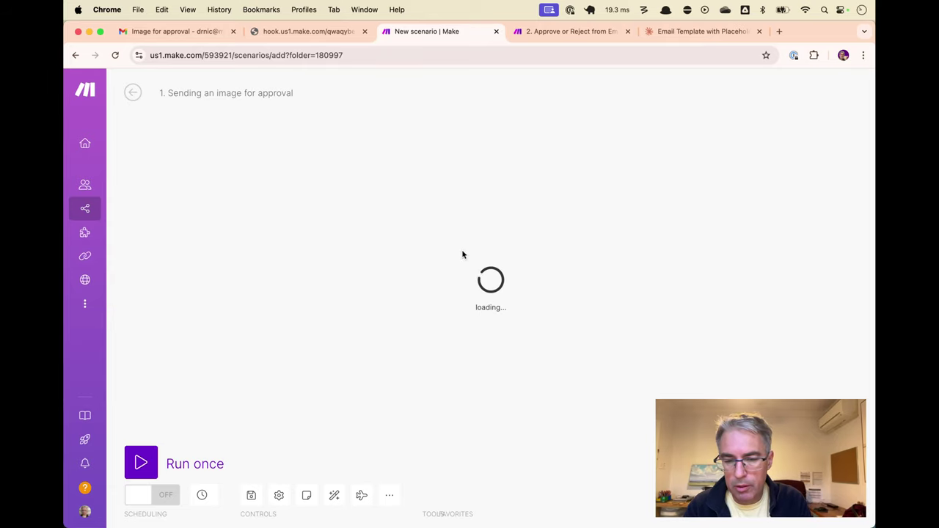
key(super+r)
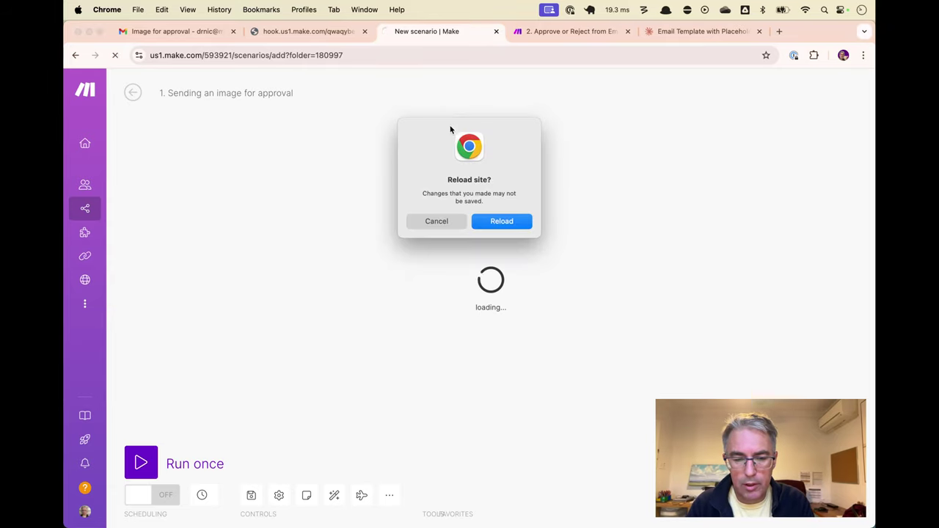
click(495, 219)
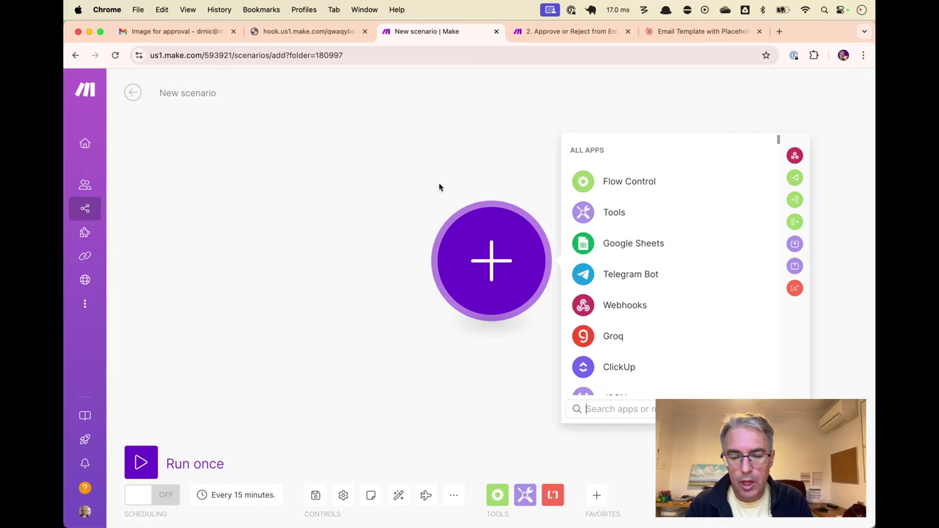
Rename the scenario to '1. Generate image for approval'
click(227, 103)
click(246, 103)
text(1.)
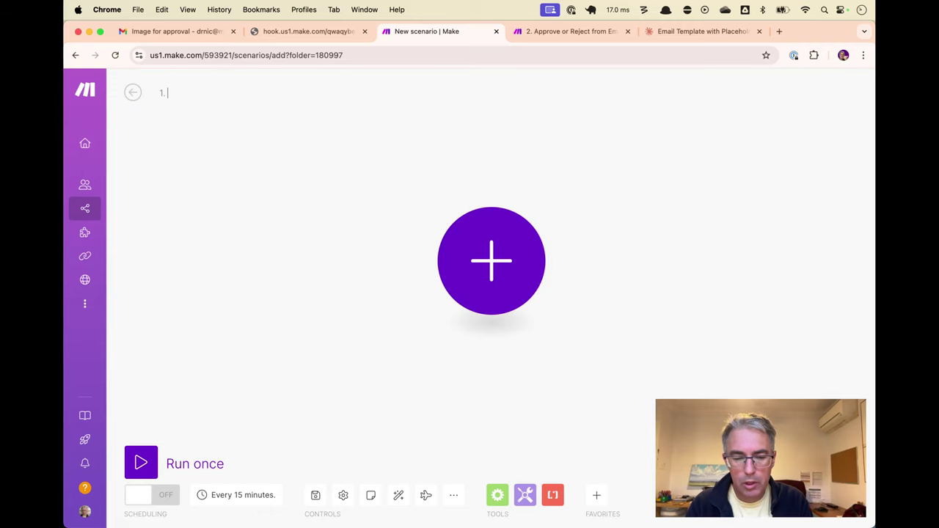
text( Ge)
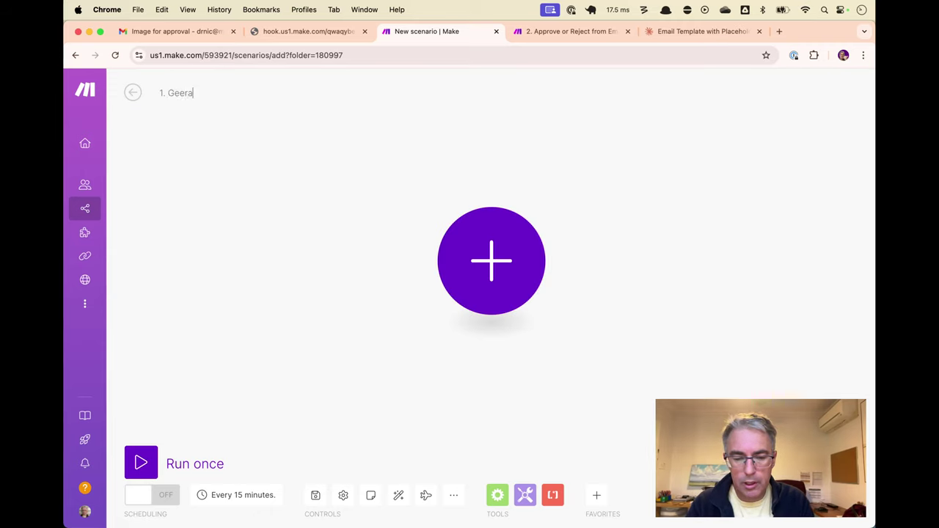
text(nerate image)
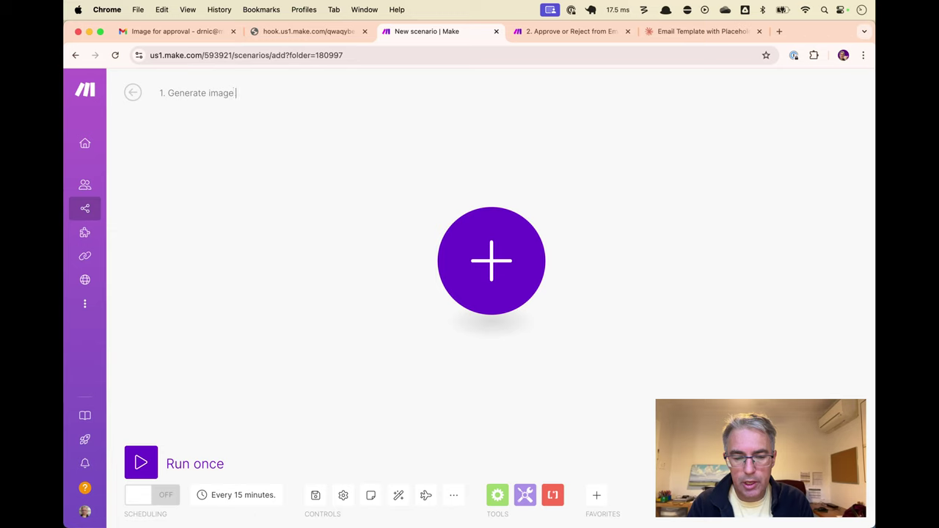
text( for approval)
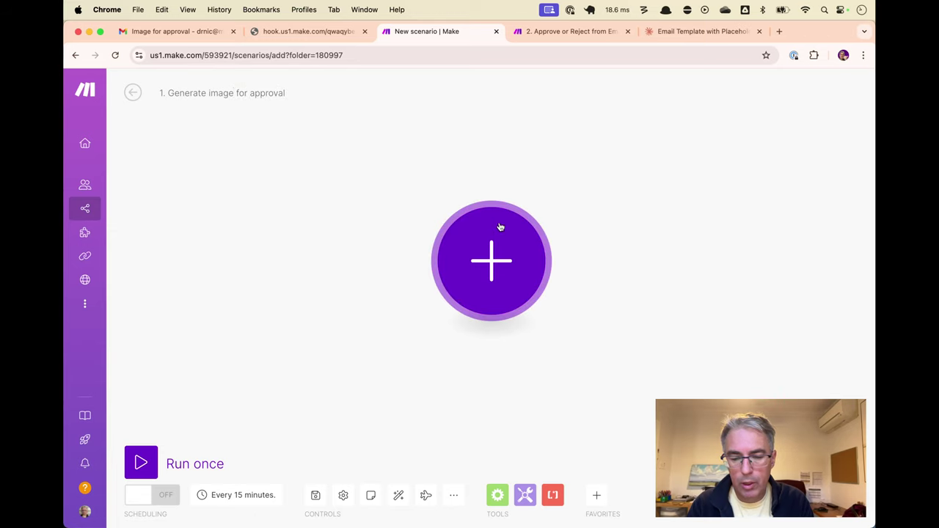
Add an OpenAI Generate an Image module as the first step
click(500, 234)
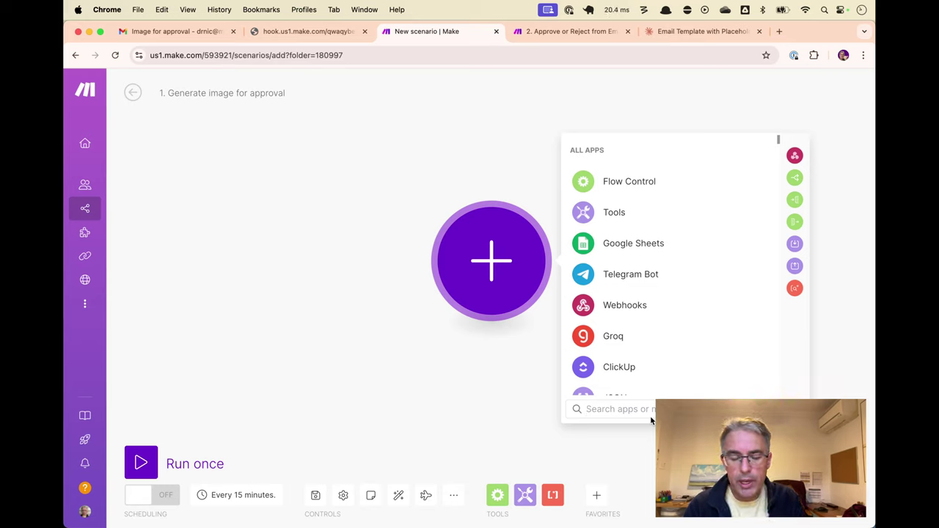
text(open)
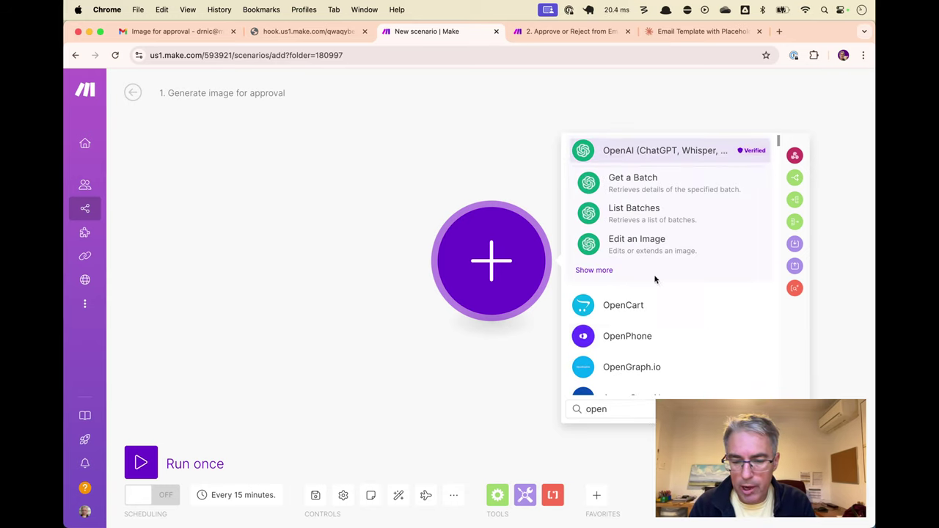
click(639, 151)
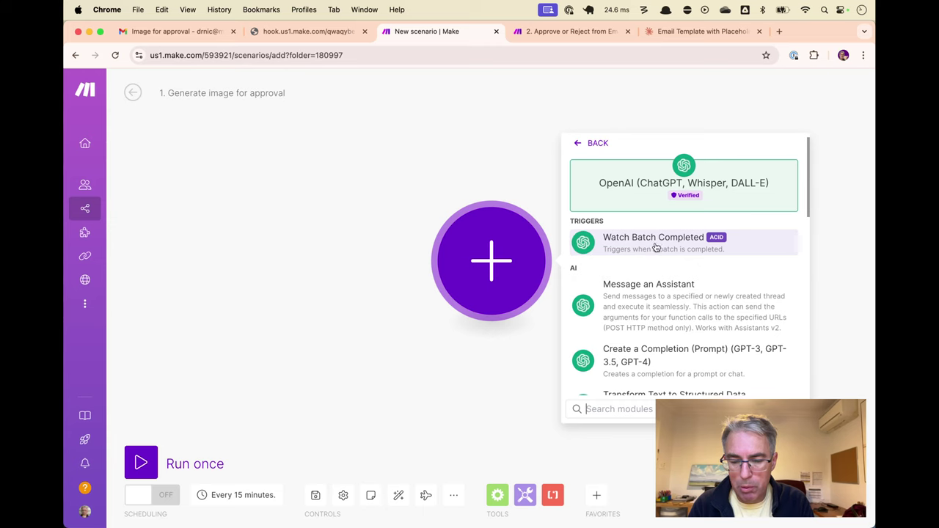
scroll(663, 327, down, 2)
scroll(662, 329, down, 1)
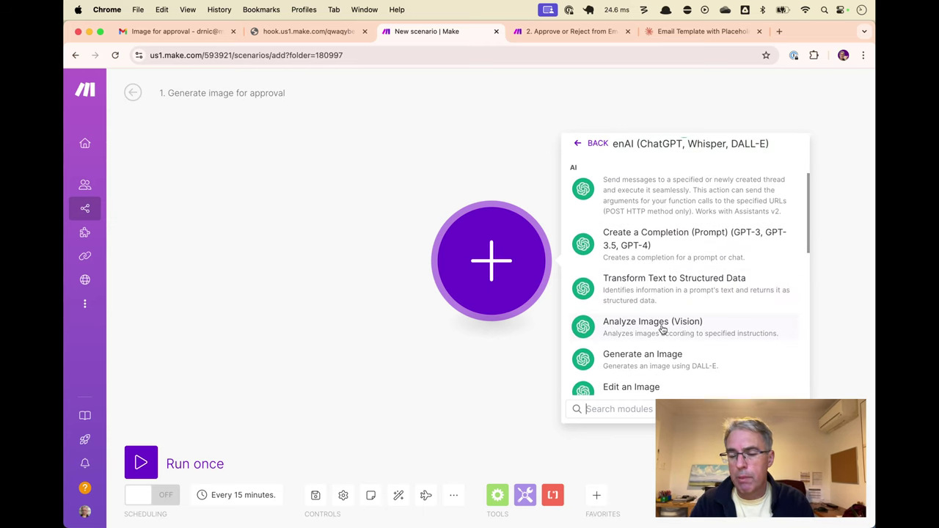
click(662, 357)
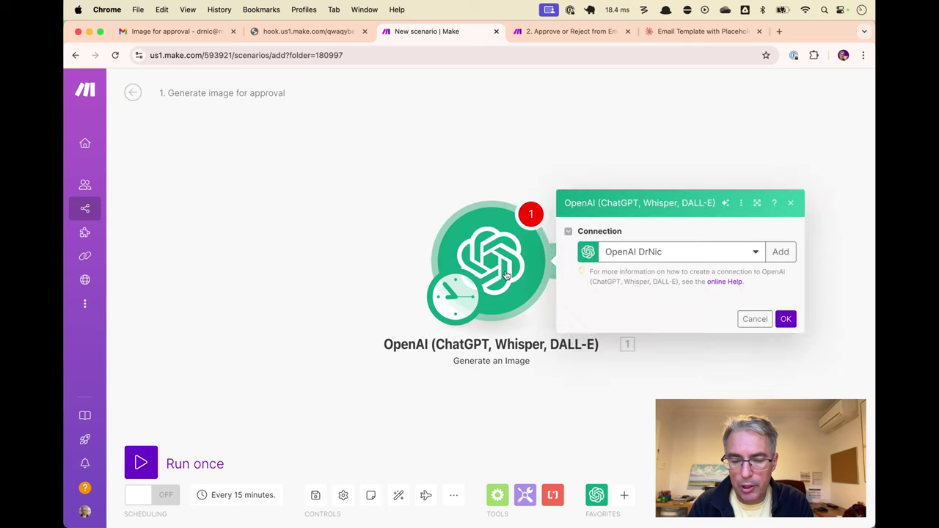
Choose the Dall-E 3 model with prompt '2032 brisbane olympic venues'
click(662, 301)
click(635, 321)
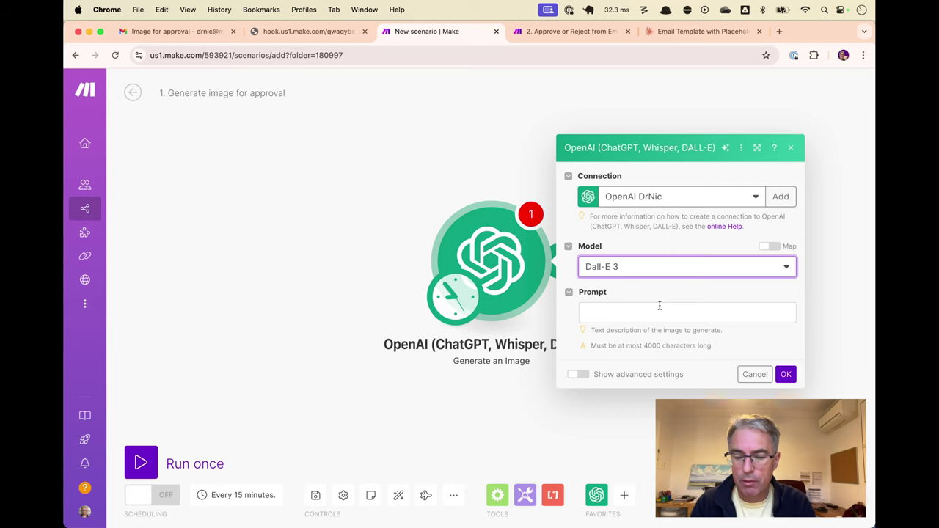
click(659, 311)
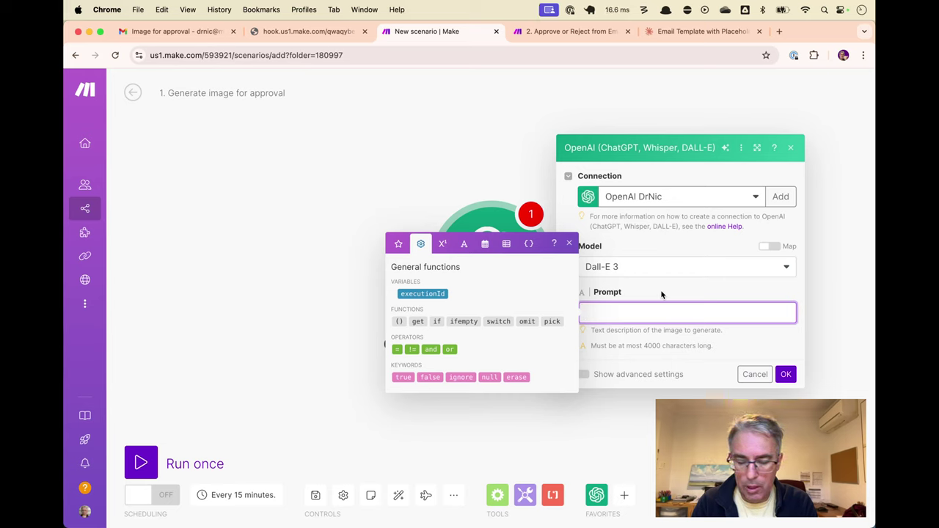
text(2032)
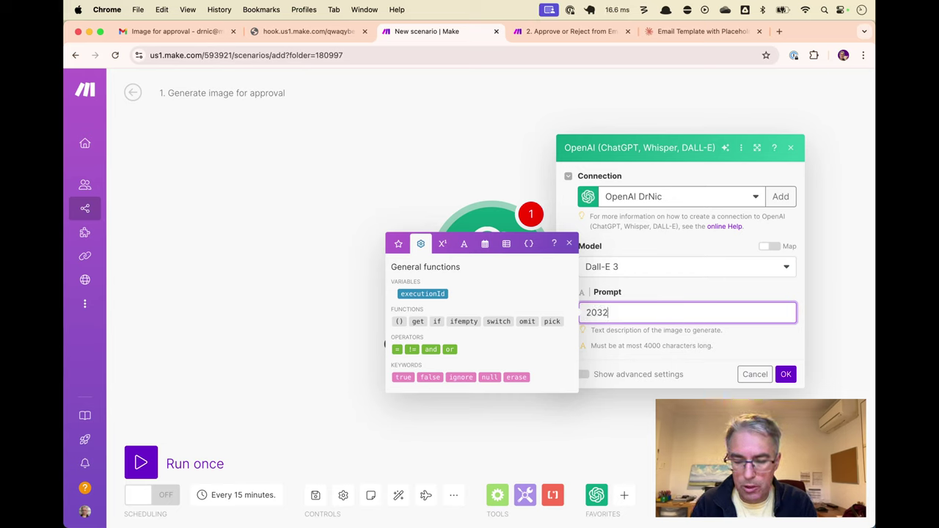
text( brisbane )
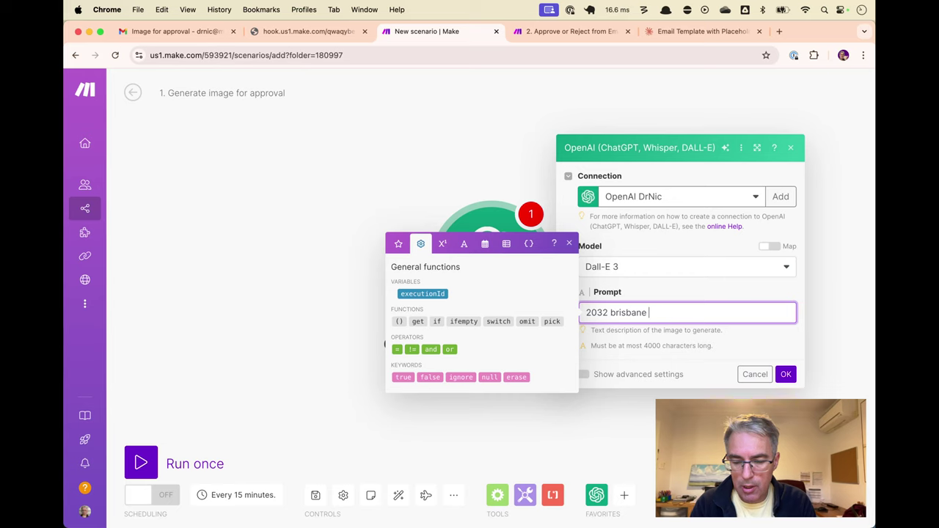
text(olympic)
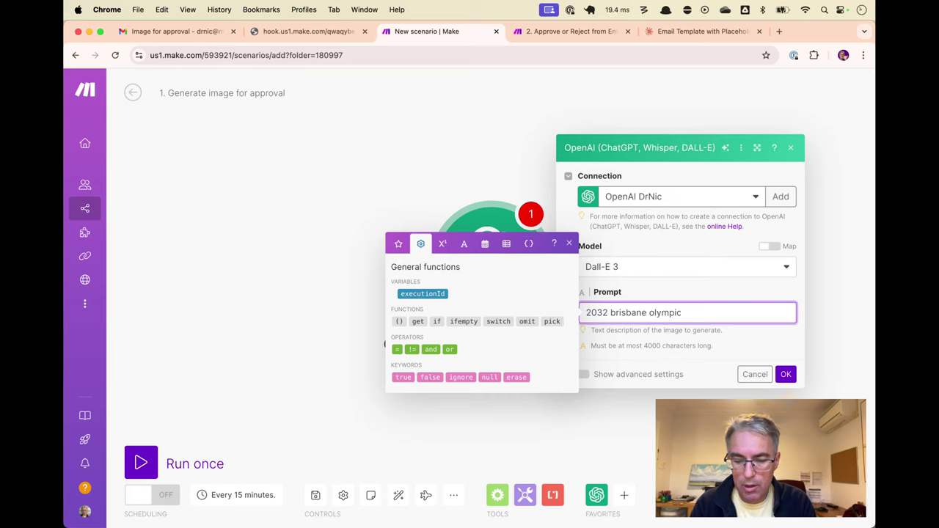
text( venues)
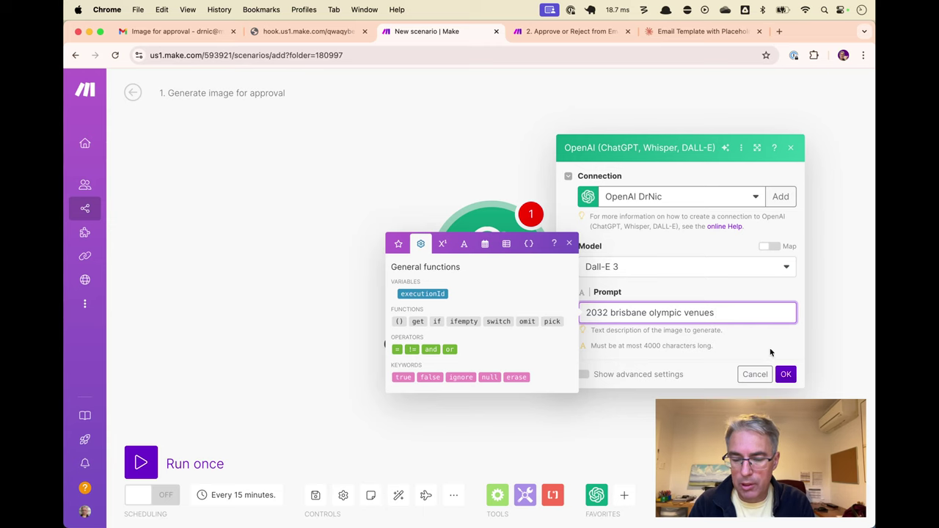
click(772, 353)
In advanced settings, keep Standard quality, set Response Format to Image File, and save
click(578, 375)
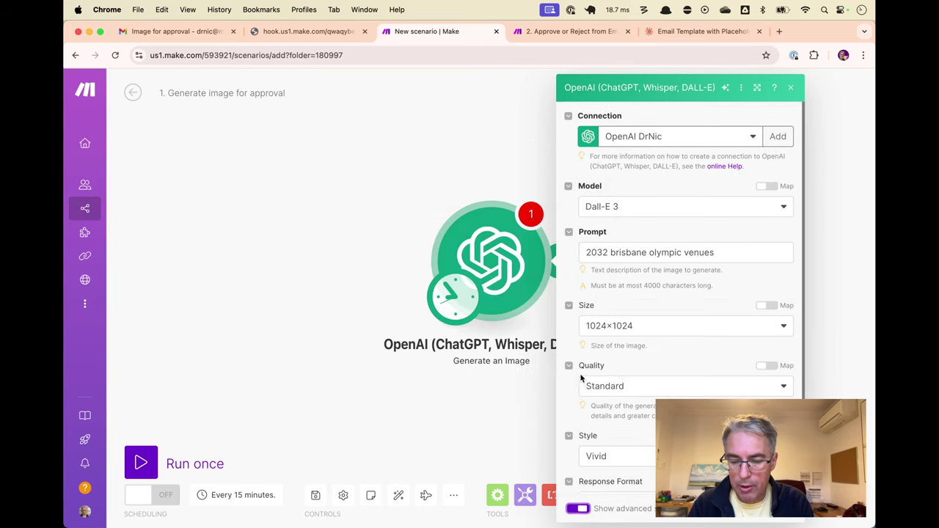
scroll(643, 361, down, 1)
click(647, 345)
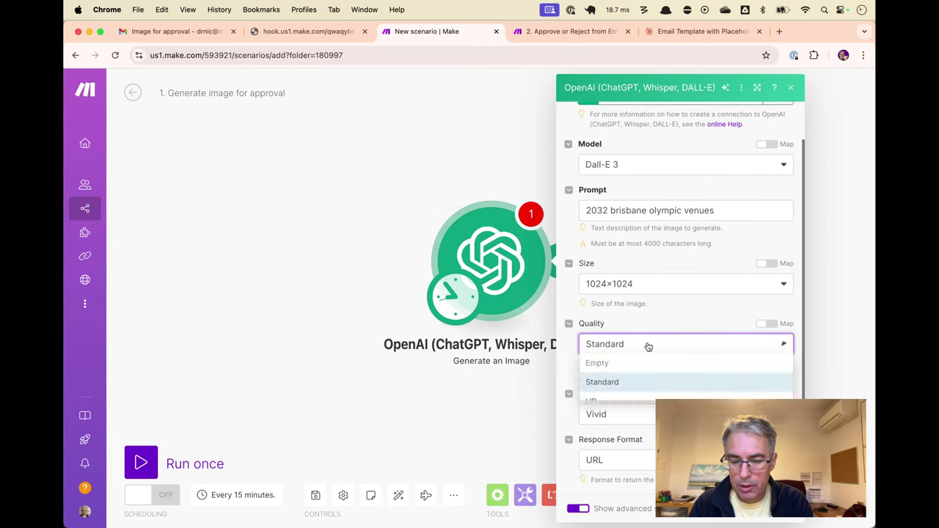
click(655, 316)
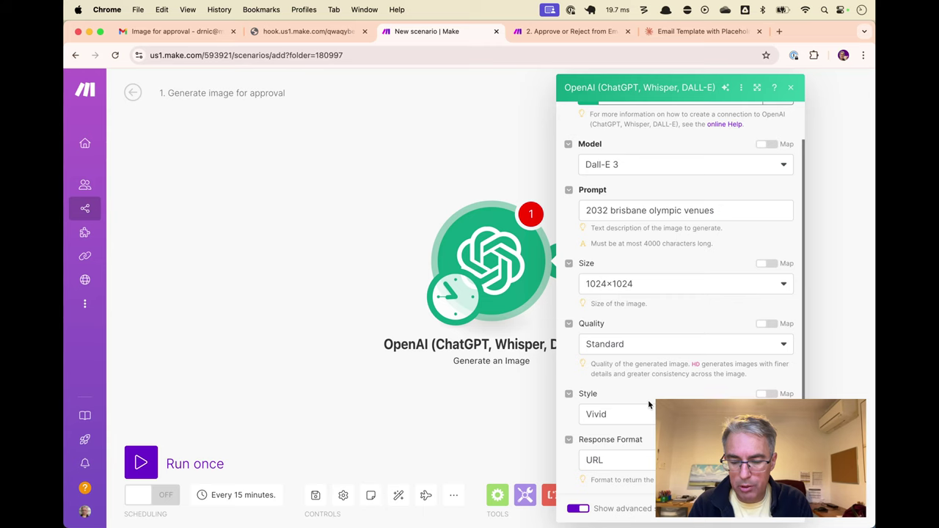
click(697, 460)
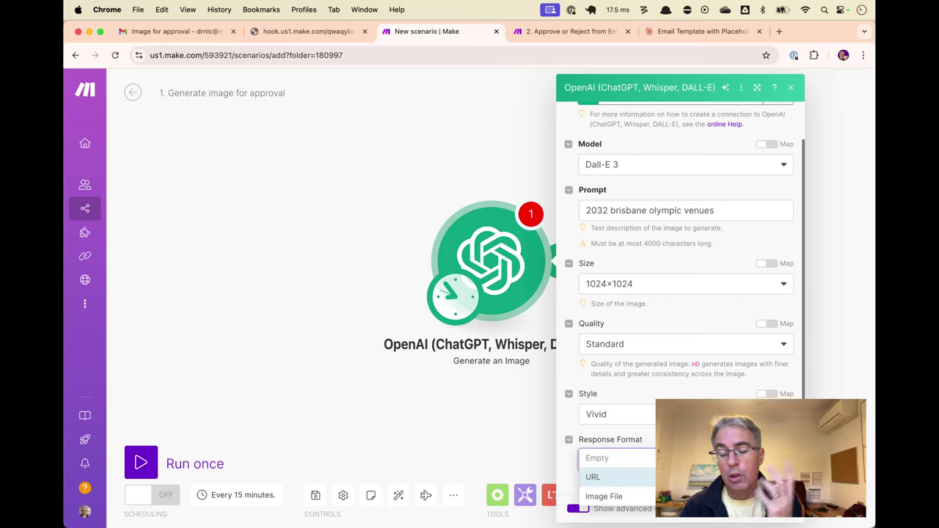
click(630, 496)
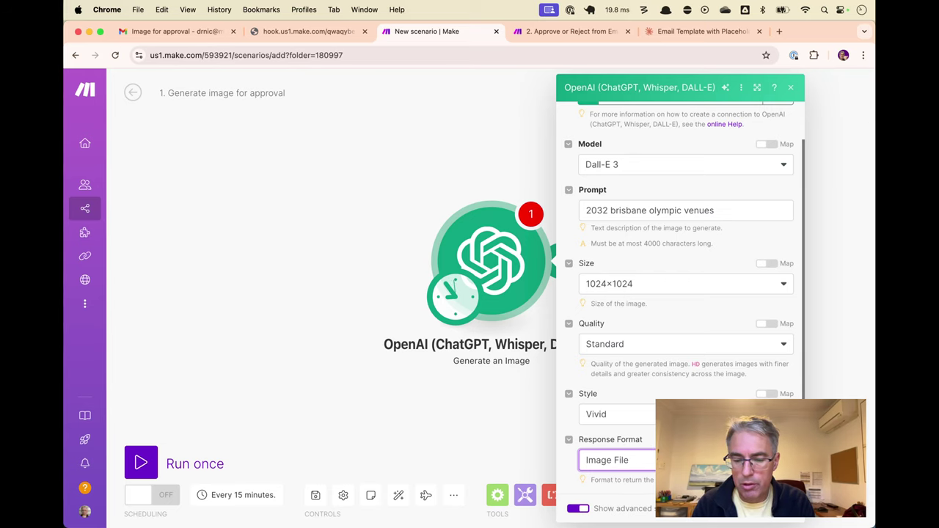
key(Escape)
Rename the OpenAI module to 'Generate image'
right_click(484, 258)
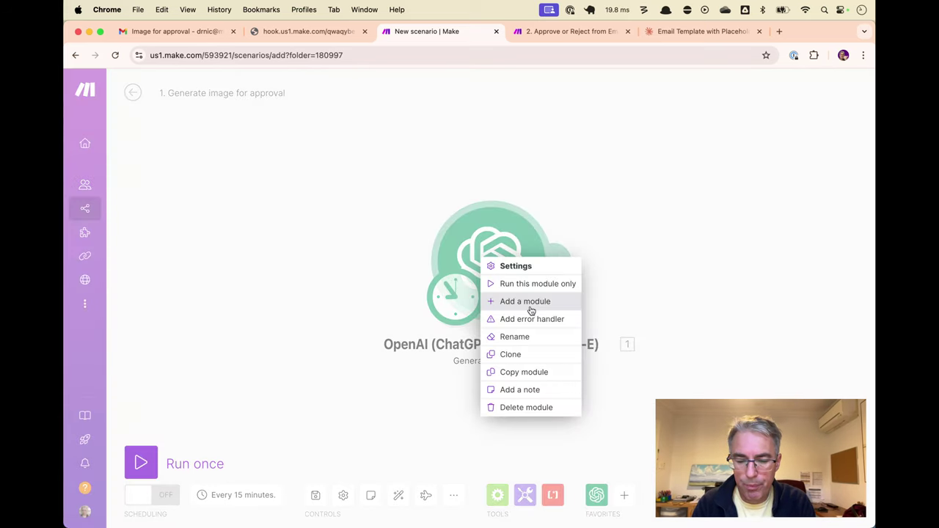
click(516, 336)
text(Generate image)
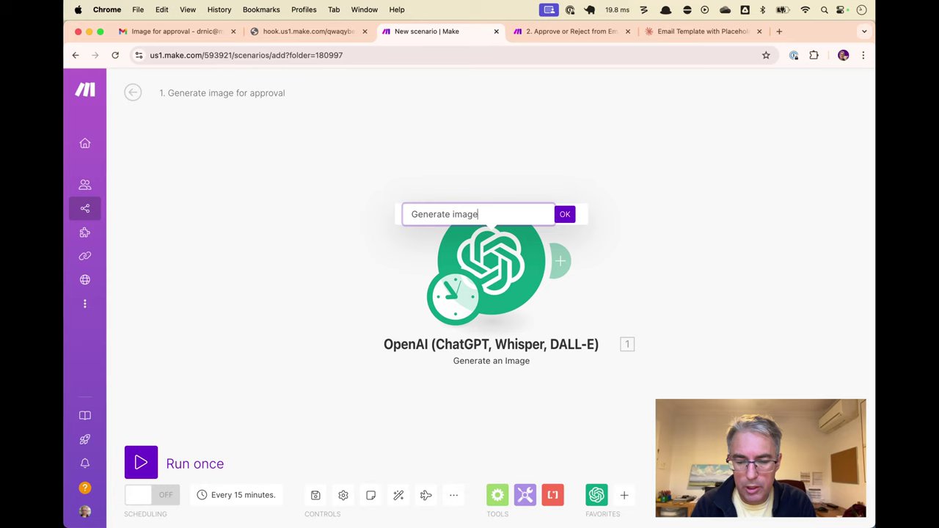
key(Return)
Add a ClickUp Create a Task module after the image step
click(570, 265)
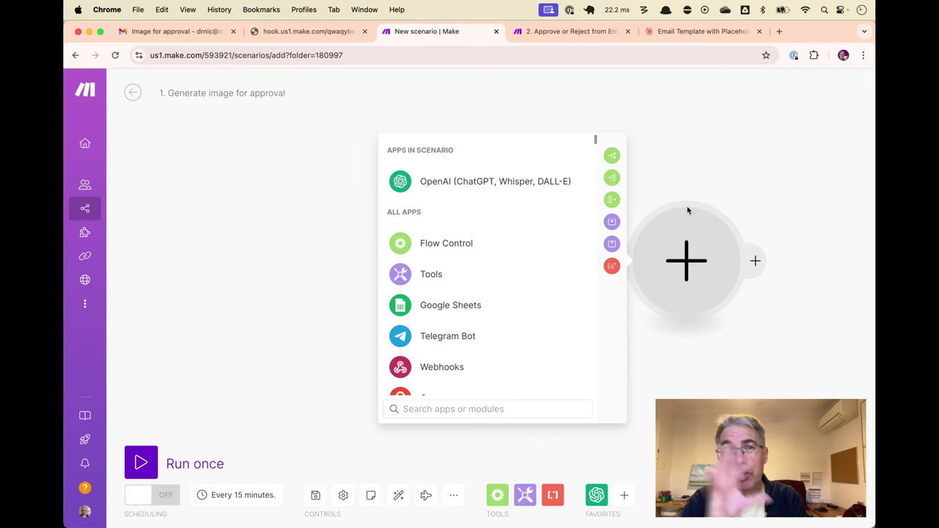
text(click)
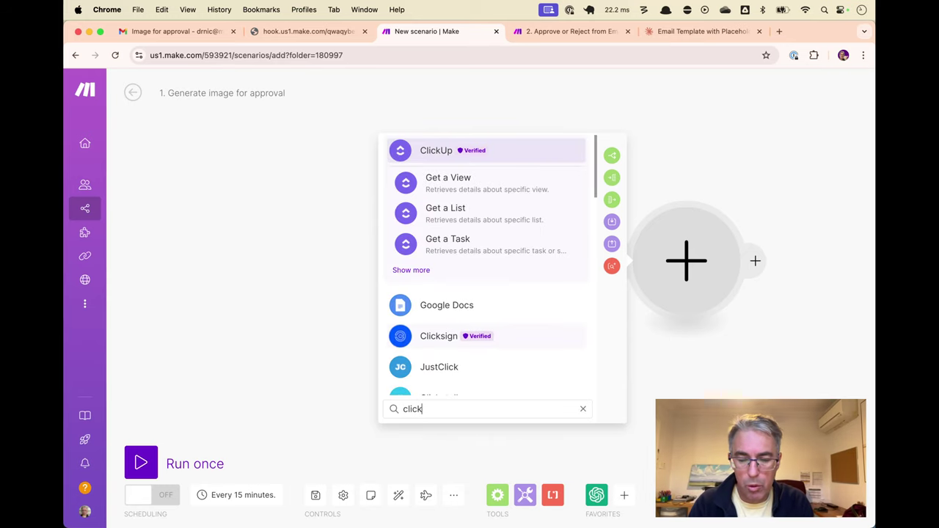
click(450, 151)
scroll(478, 299, down, 2)
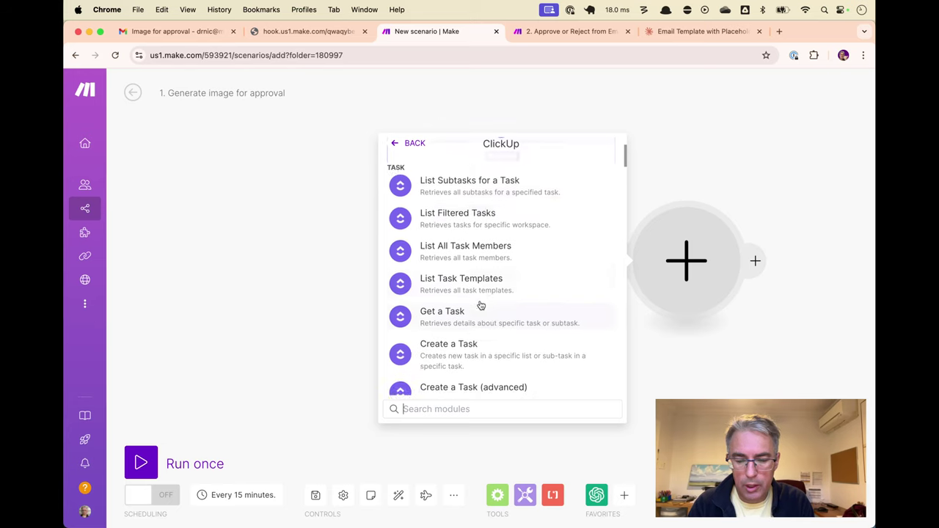
scroll(481, 305, down, 1)
click(481, 305)
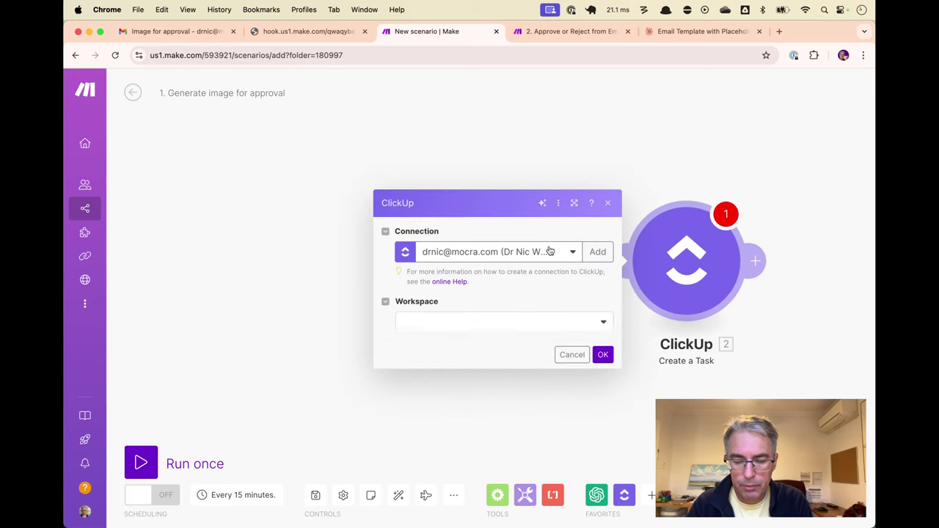
Target the Mocra workspace, Tutorial space, Folderless Lists, and the Image Approval list
click(492, 312)
click(474, 325)
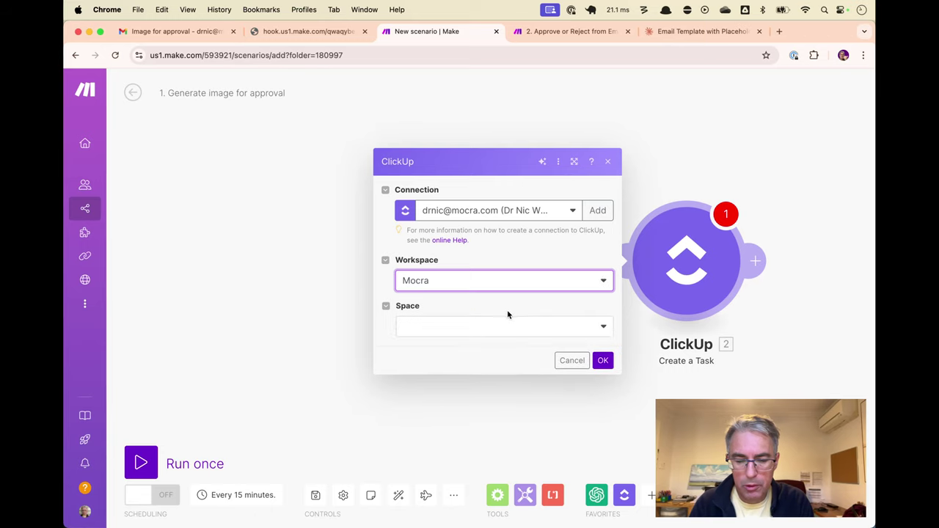
click(496, 326)
click(458, 384)
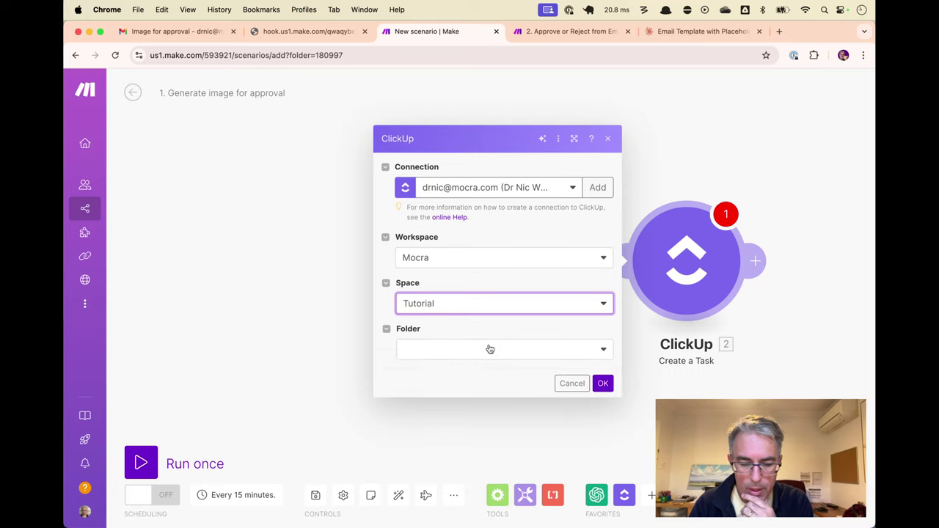
click(484, 368)
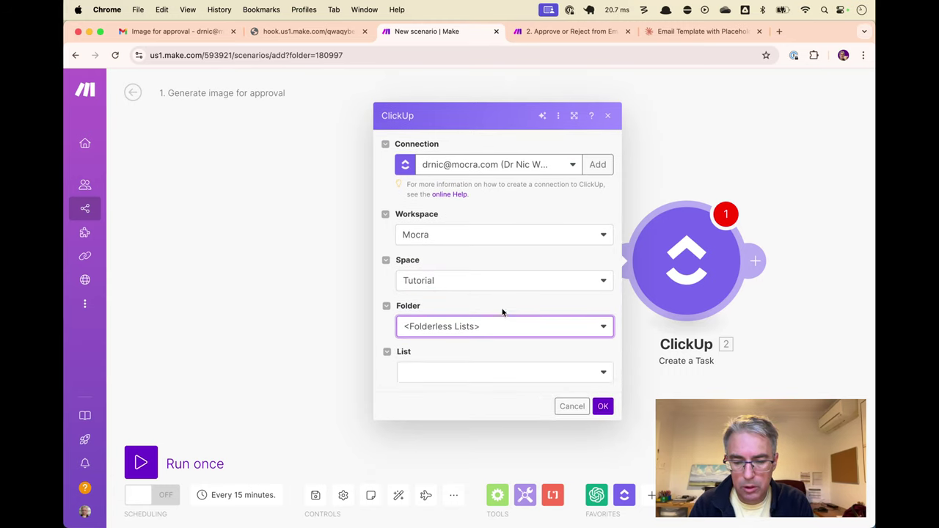
click(503, 371)
click(498, 396)
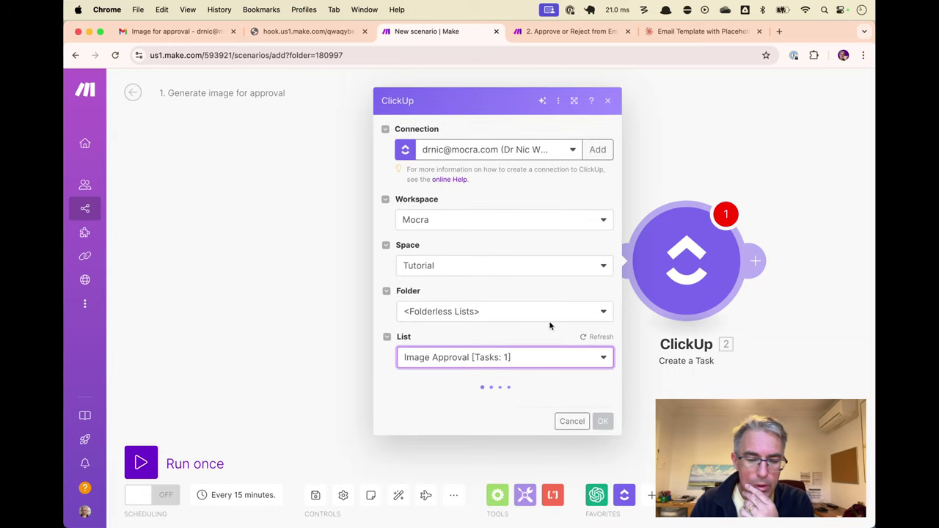
scroll(549, 323, down, 3)
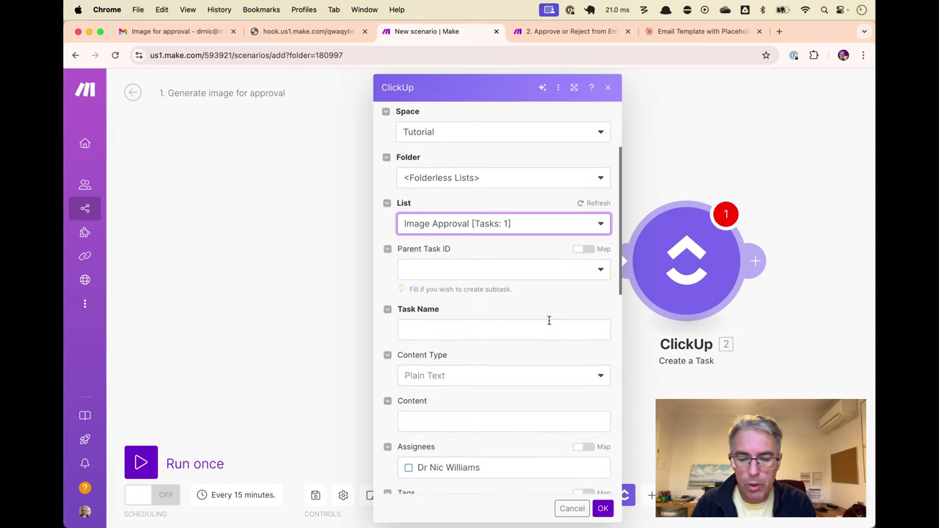
key(super+Tab)
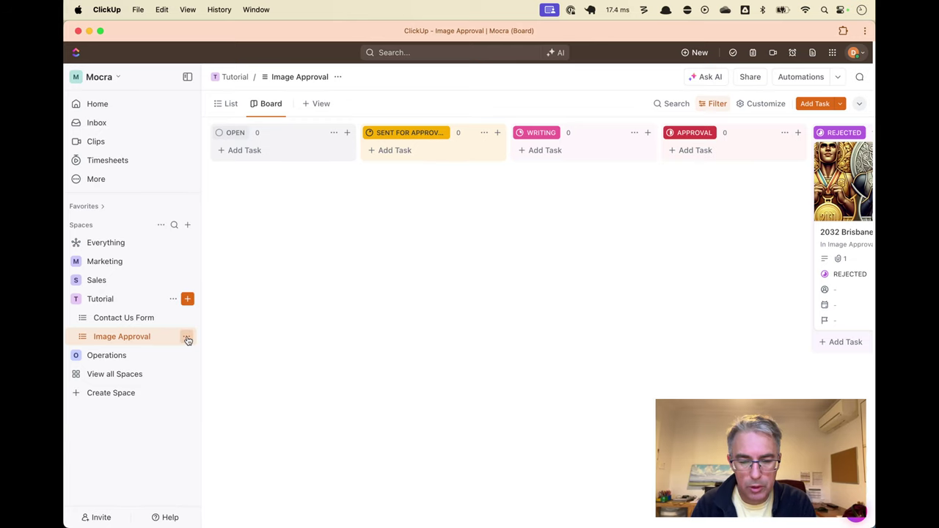
Create a new list named Tutorial Image Approval in the Tutorial space
click(187, 299)
click(235, 327)
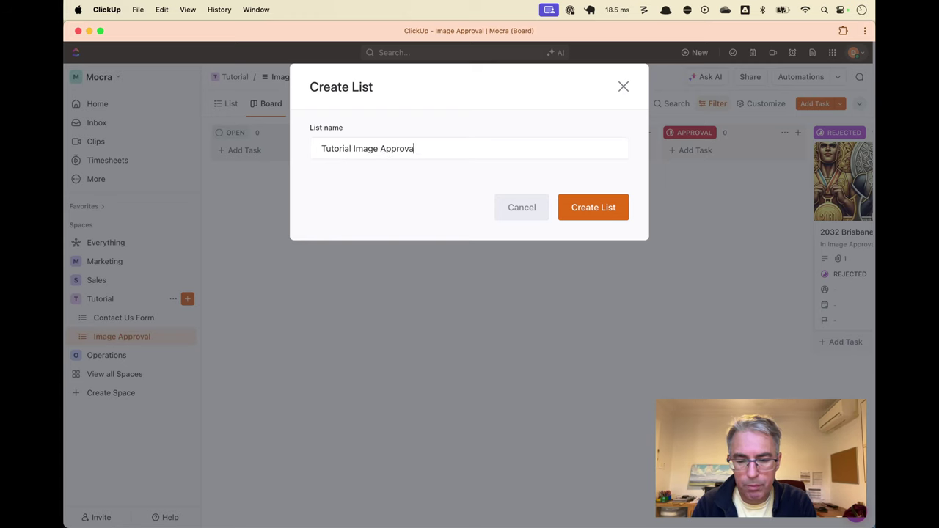
click(593, 206)
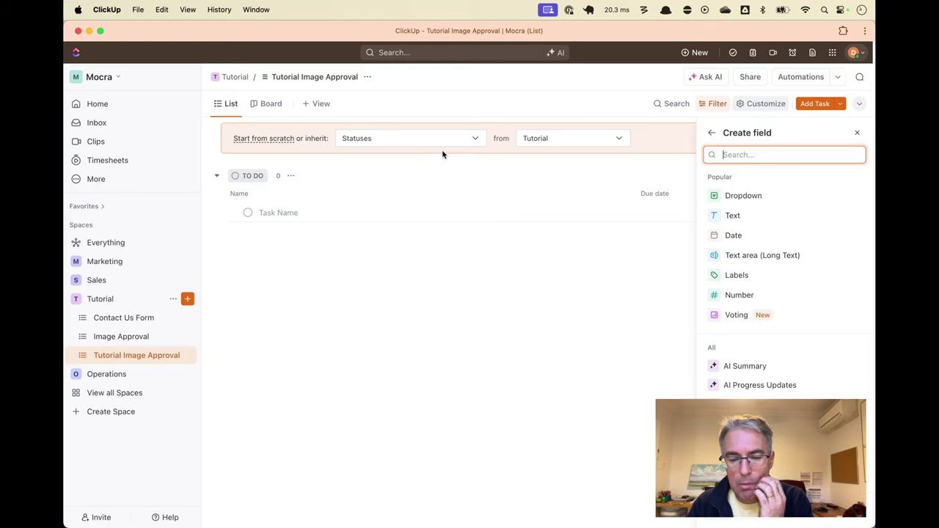
click(368, 78)
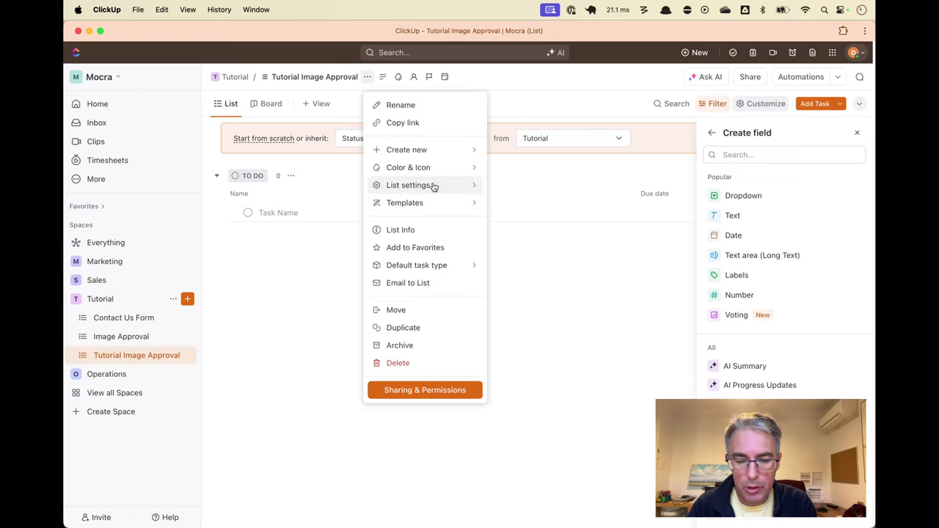
In List statuses, apply the Content status template after trying Scrum and Normal
mouse_move(443, 187)
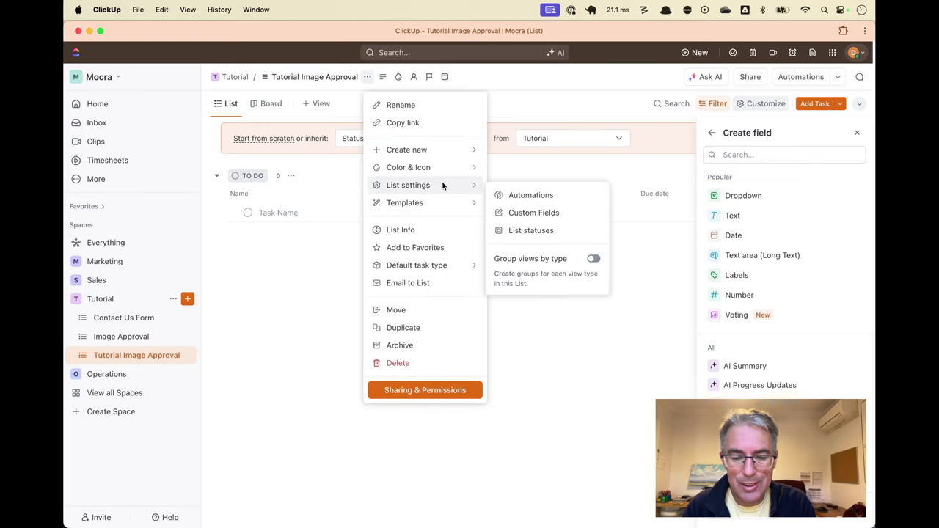
click(536, 231)
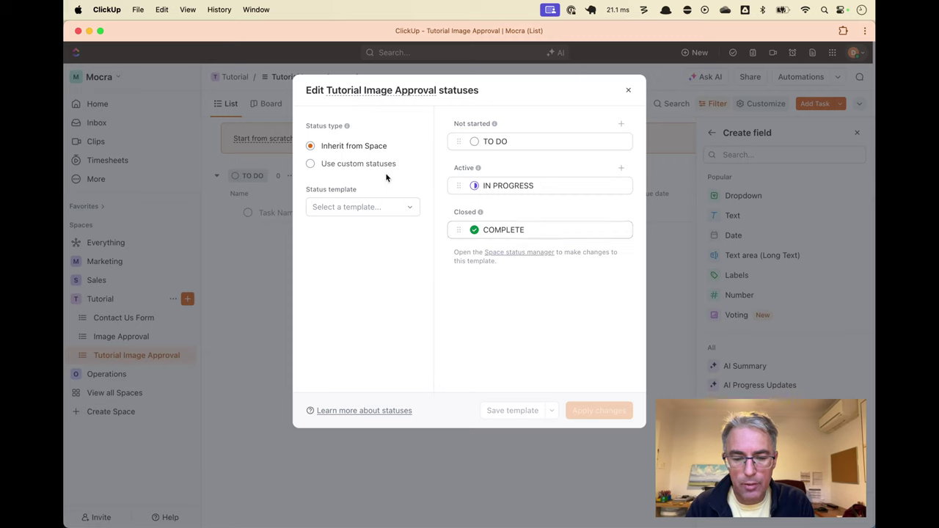
click(387, 209)
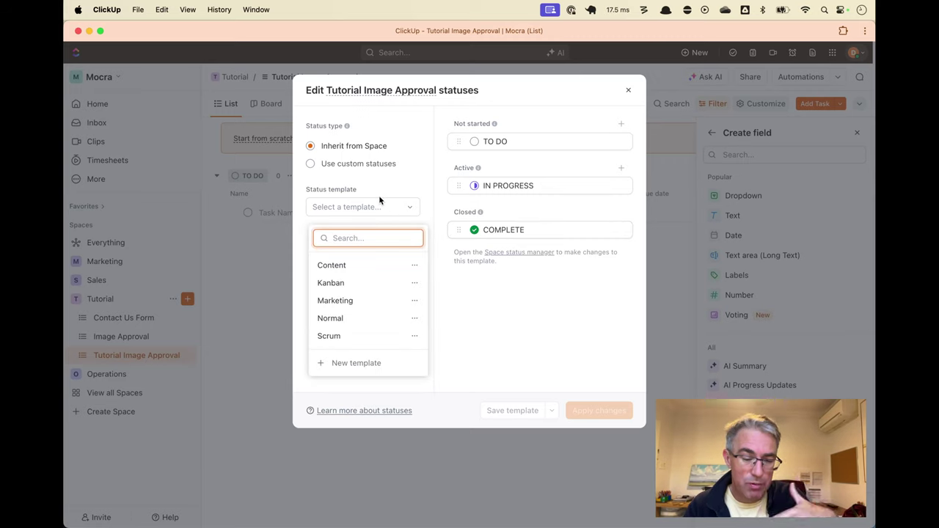
click(377, 336)
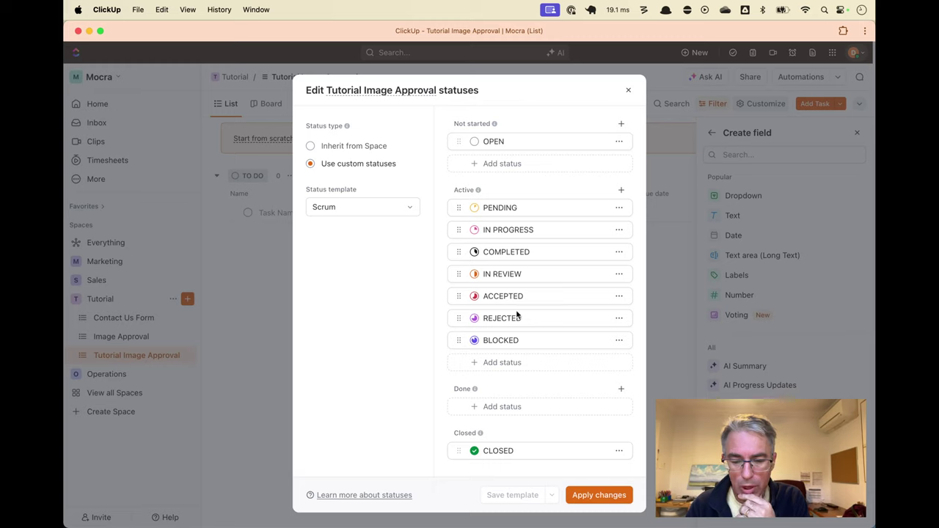
click(383, 211)
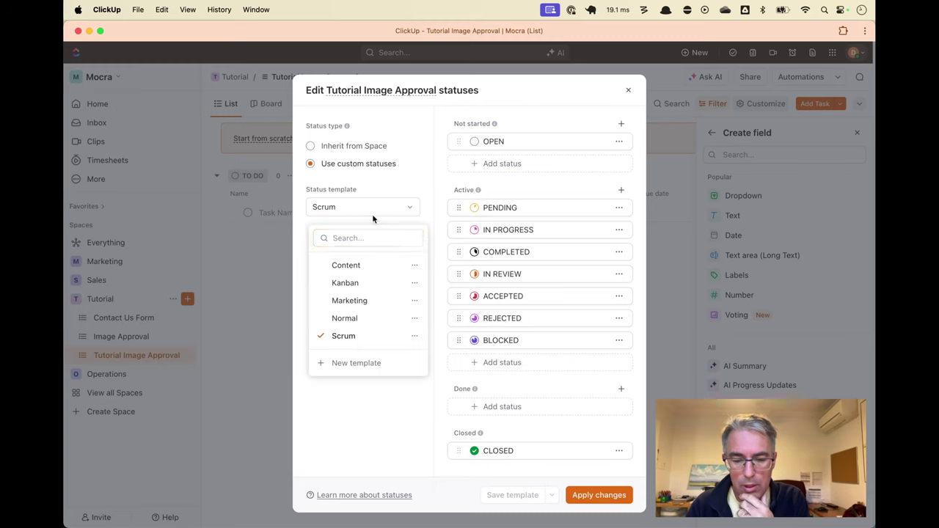
click(359, 319)
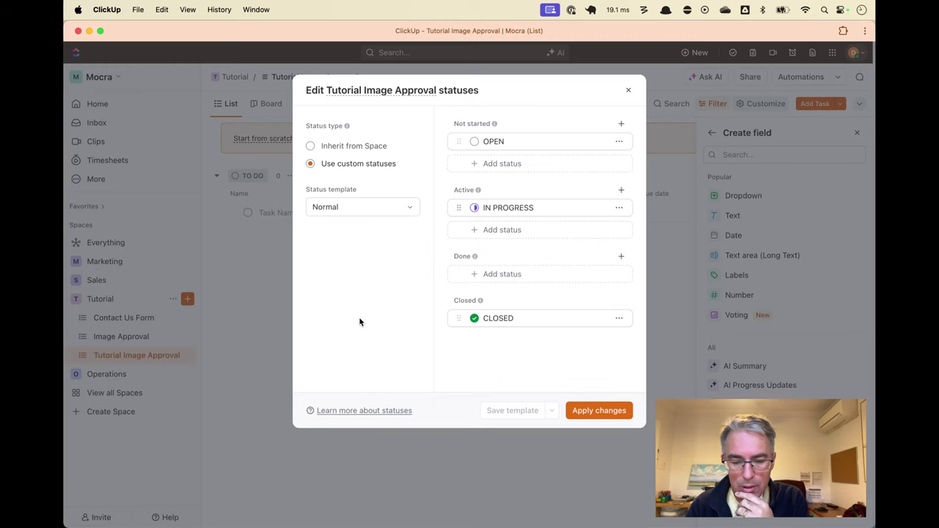
click(375, 211)
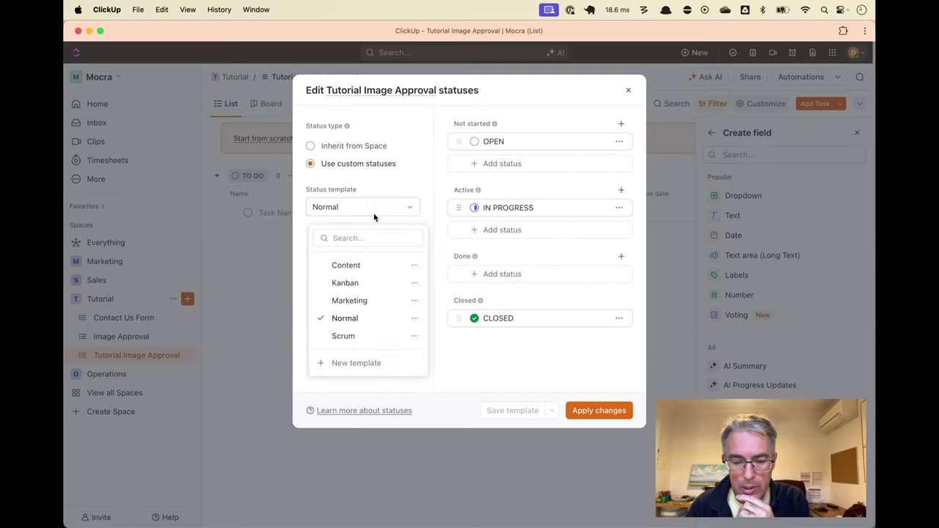
click(370, 268)
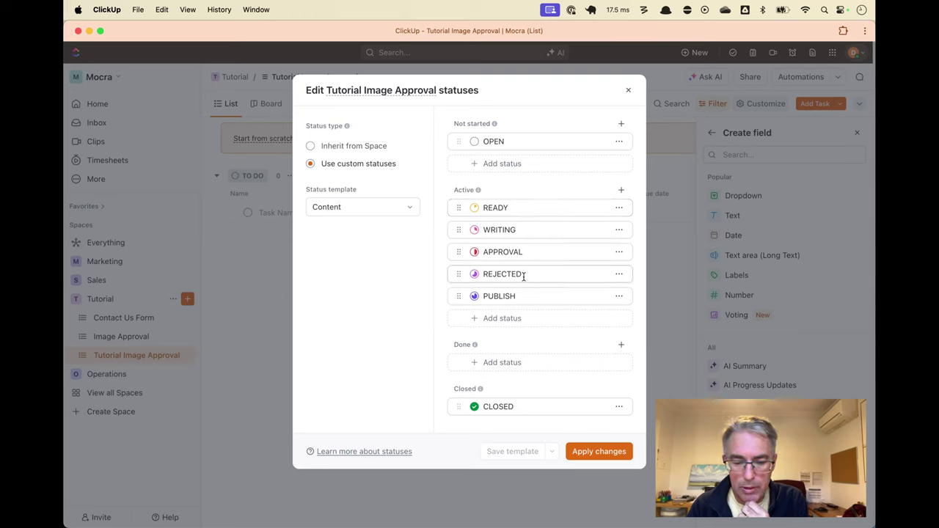
Rename the READY and APPROVAL statuses to SENT FOR APPROVAL and APPROVED
click(509, 206)
double_click(513, 206)
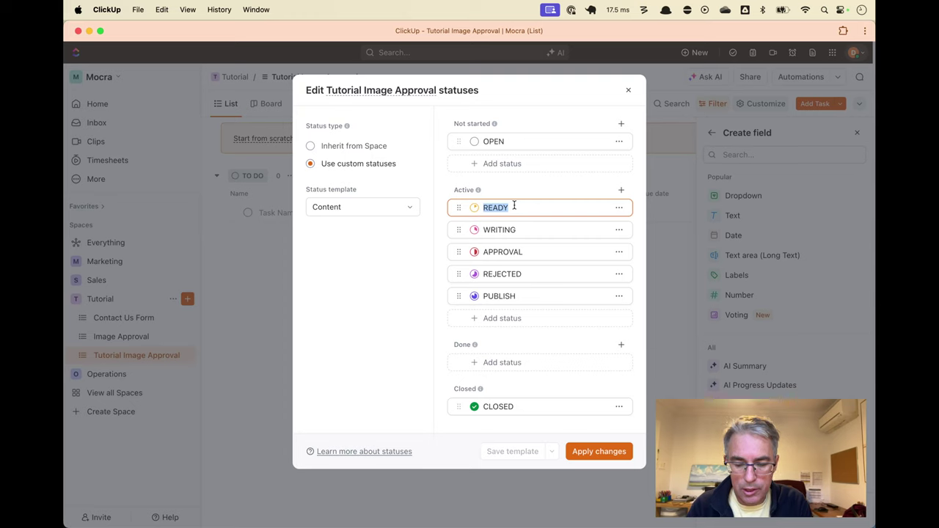
text(SENT FOR APPROVAL)
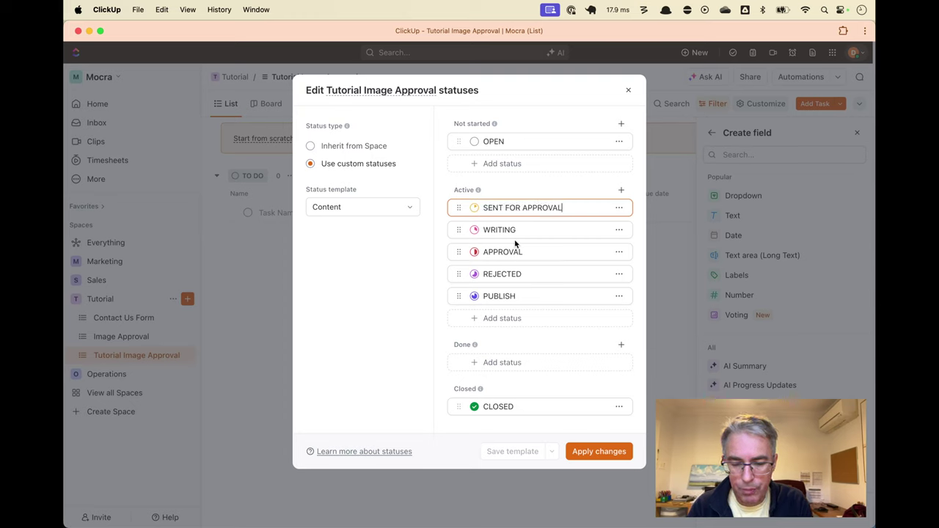
click(537, 250)
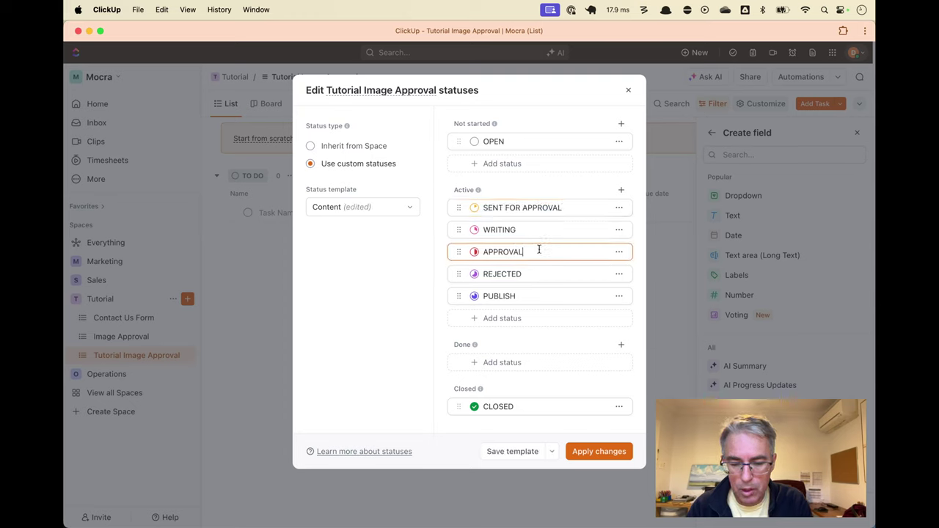
Colour APPROVED green and REJECTED red, then apply the statuses to this list only
click(616, 251)
click(569, 279)
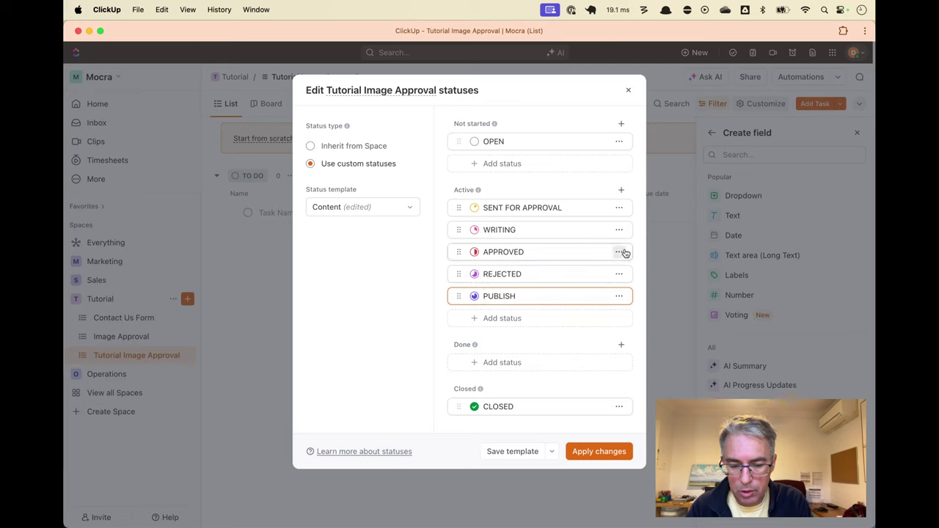
click(618, 252)
click(585, 299)
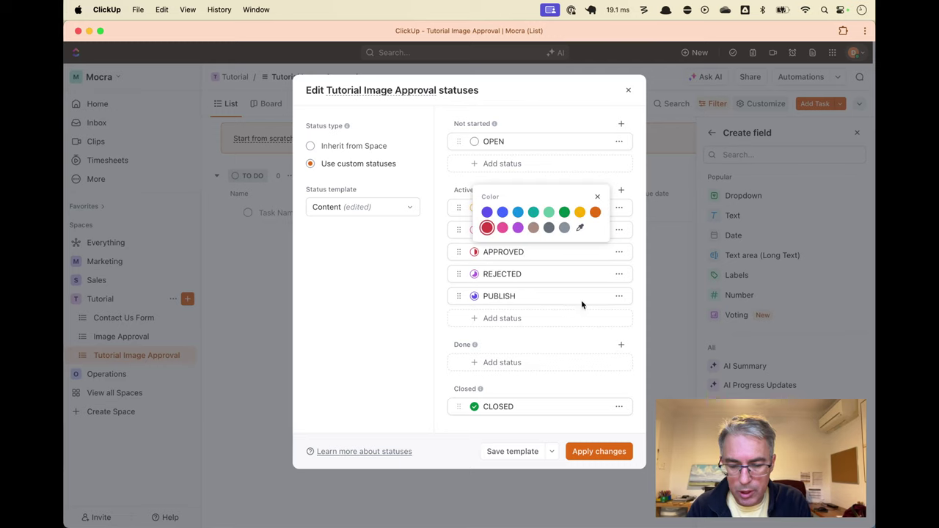
click(564, 212)
click(433, 306)
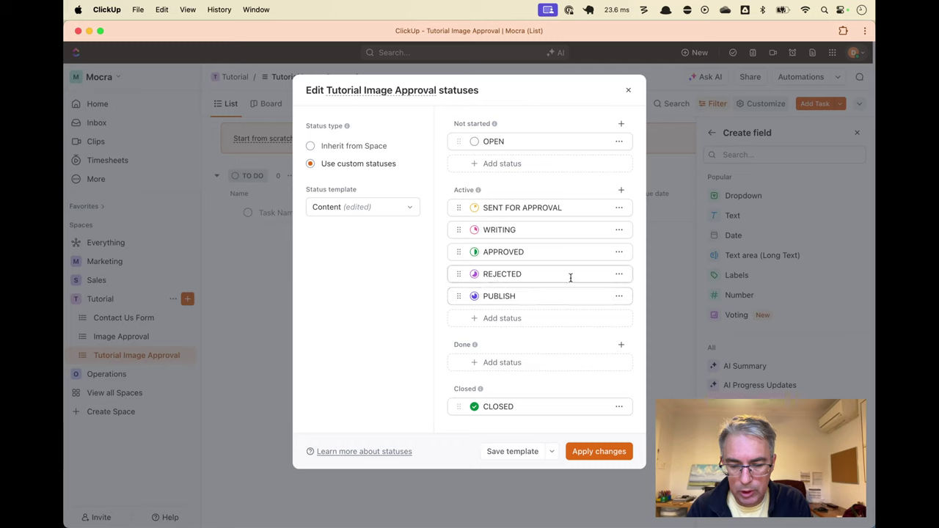
click(618, 274)
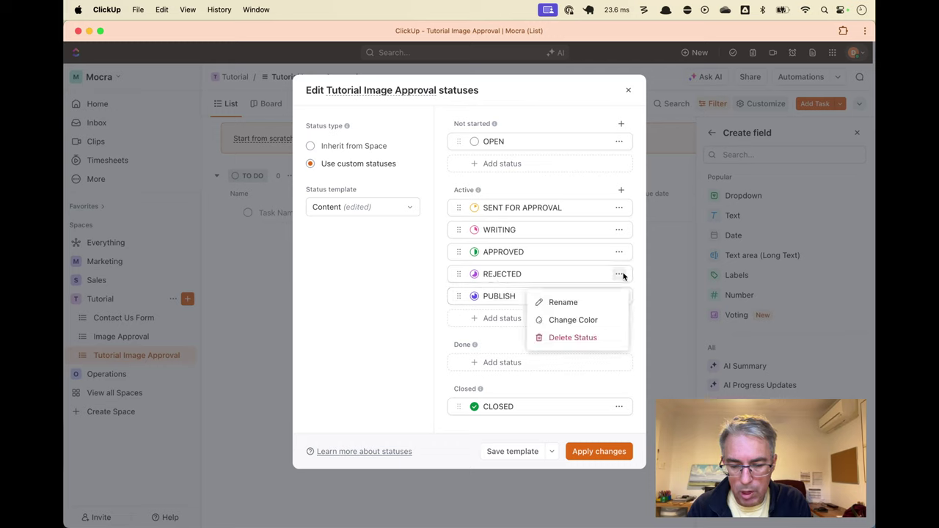
click(580, 317)
click(484, 252)
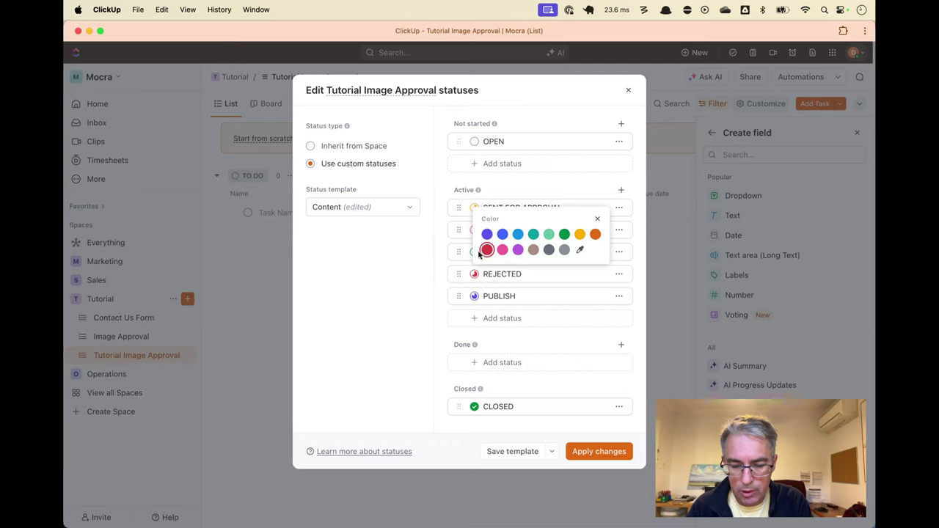
click(418, 296)
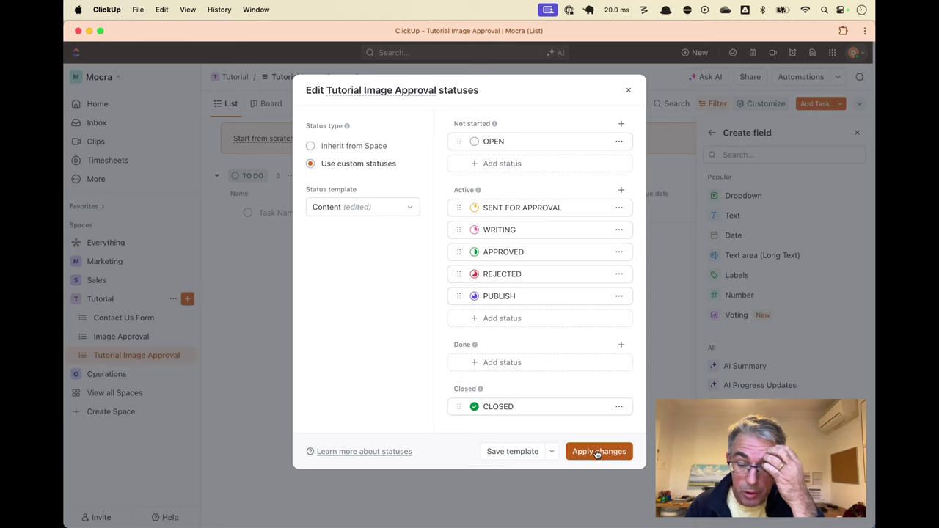
click(598, 452)
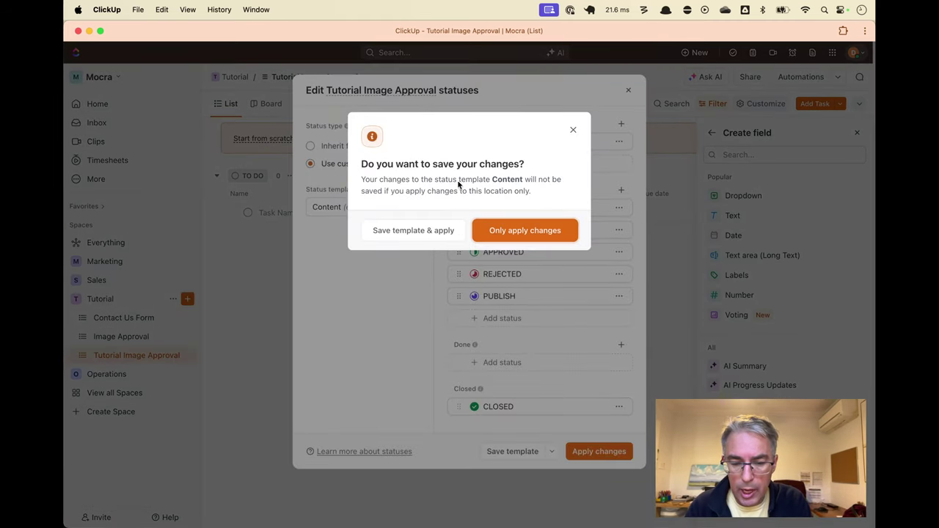
click(523, 231)
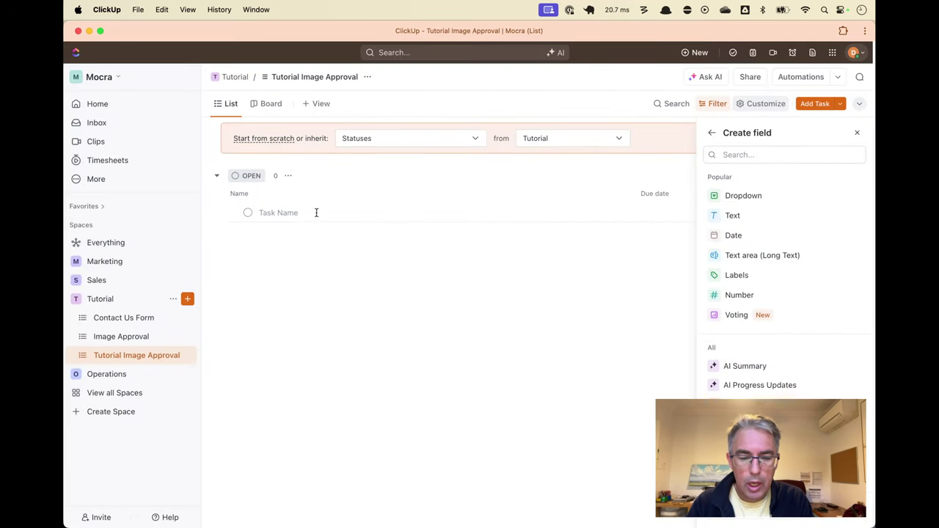
Hide the Due date and Priority columns in the list view
click(294, 205)
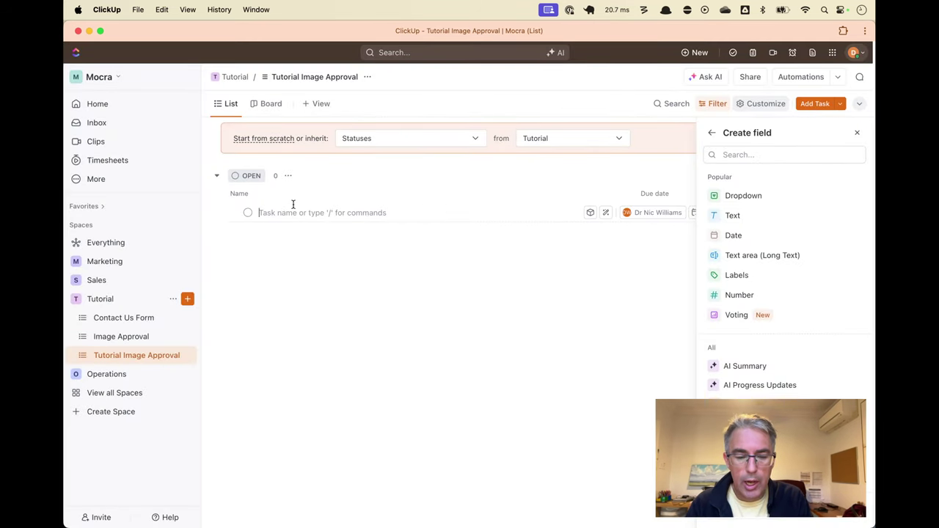
click(303, 272)
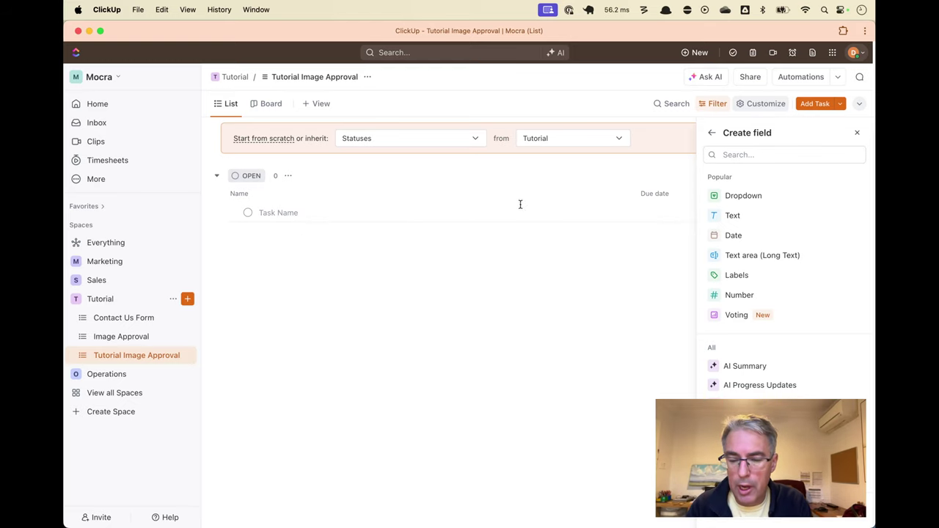
click(655, 199)
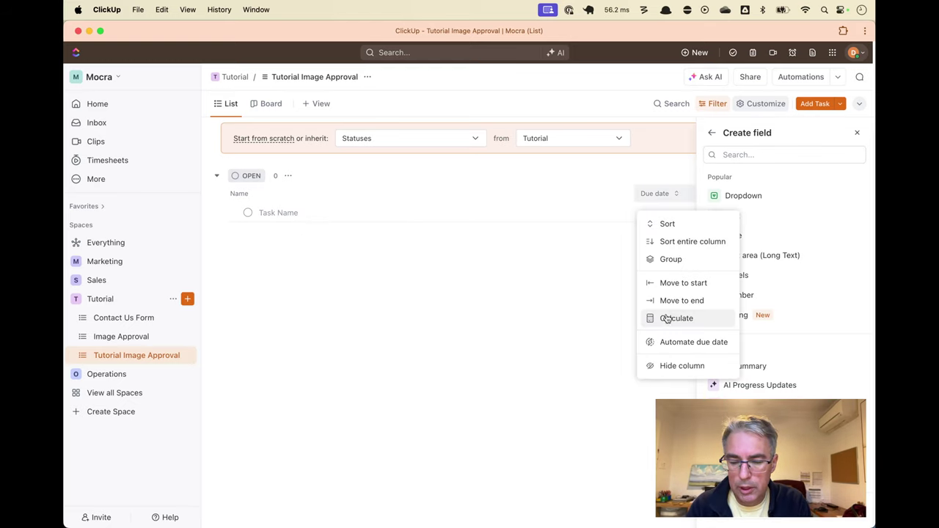
click(666, 367)
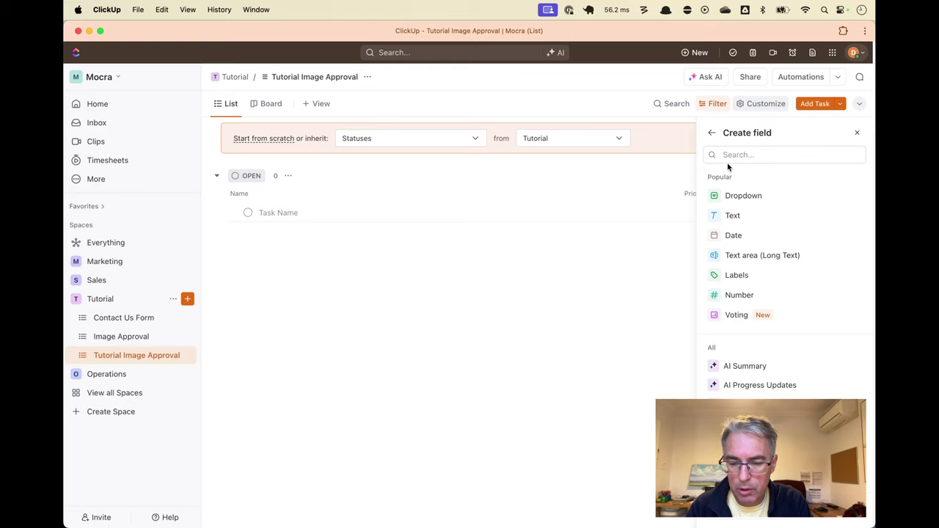
click(856, 132)
click(755, 156)
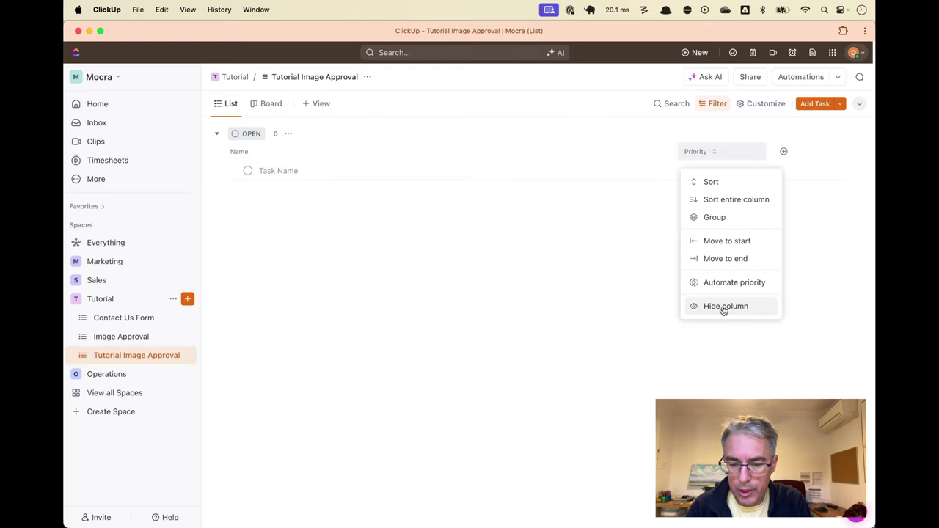
click(722, 306)
Create a Files-type custom field named Image
click(696, 150)
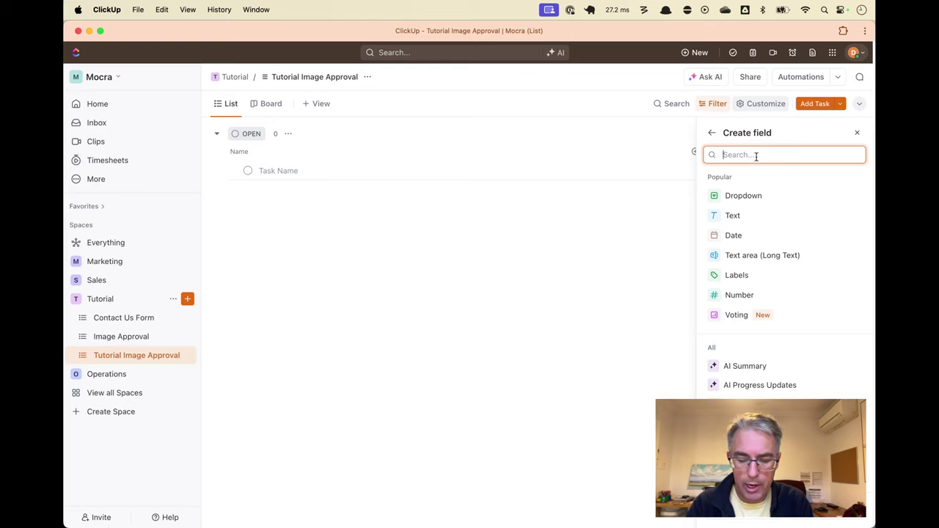
text(file)
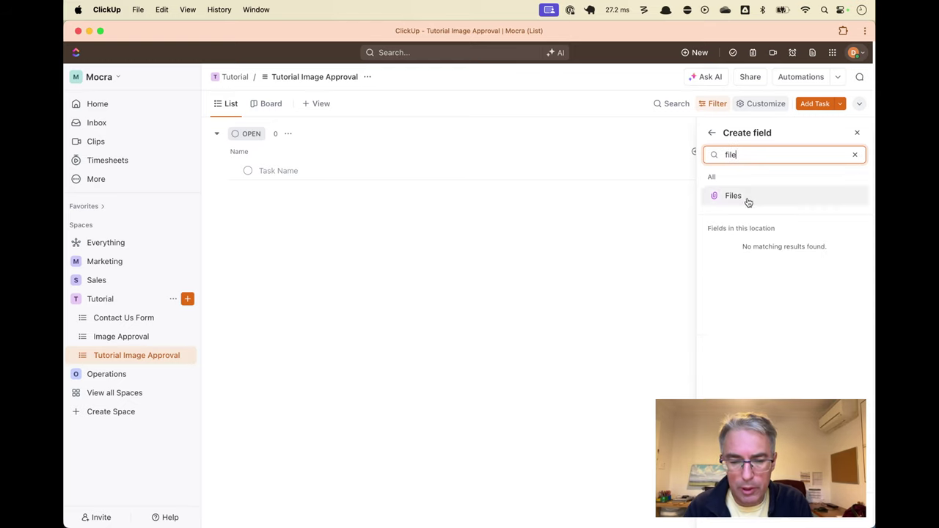
click(752, 203)
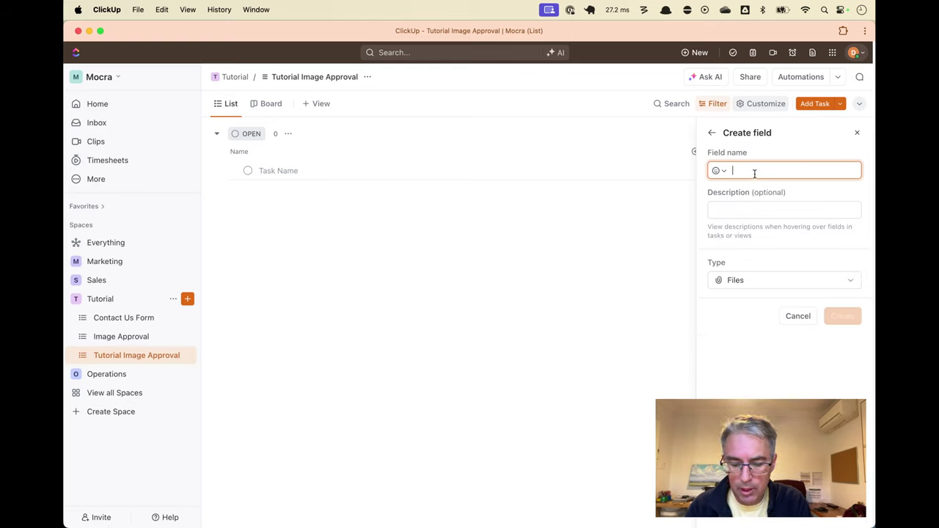
text(Image)
click(826, 318)
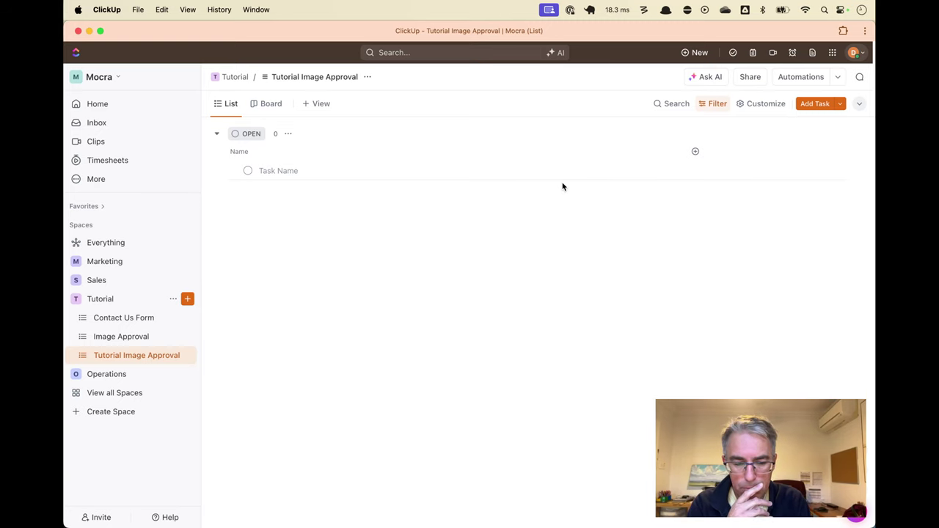
Back in Make, refresh the ClickUp lists and select Tutorial Image Approval [Tasks: 0] for Create a Task
key(super+Tab)
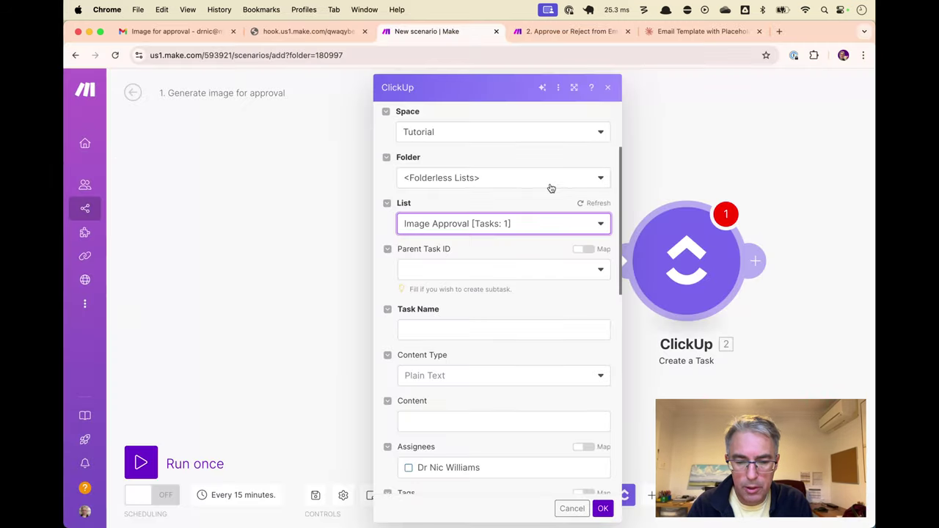
click(500, 229)
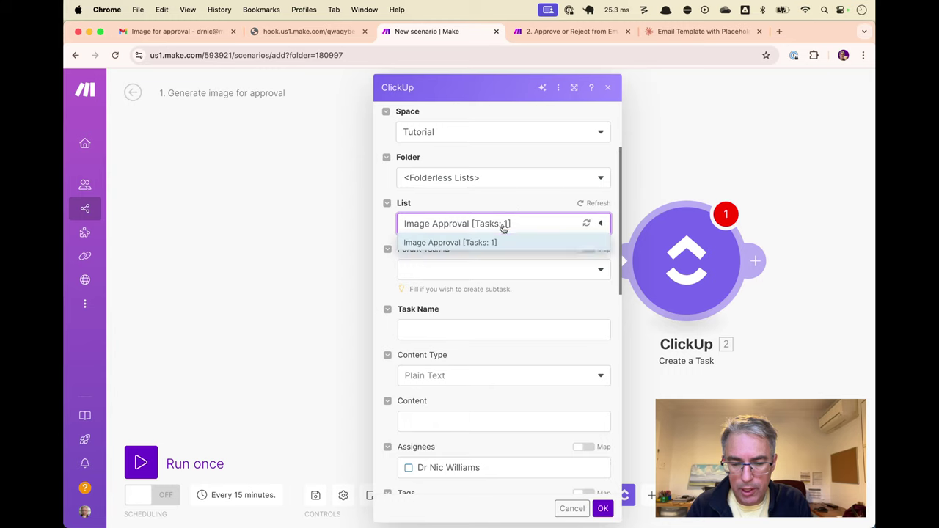
click(585, 223)
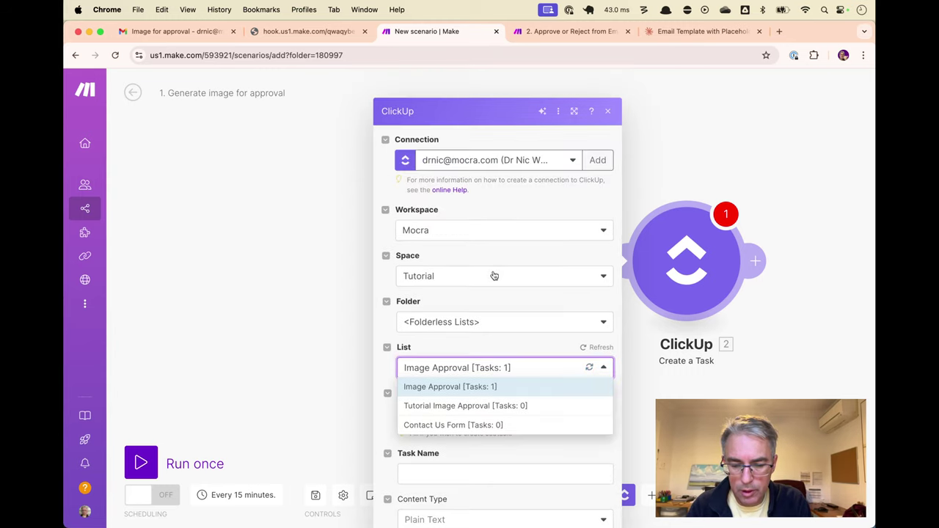
click(480, 382)
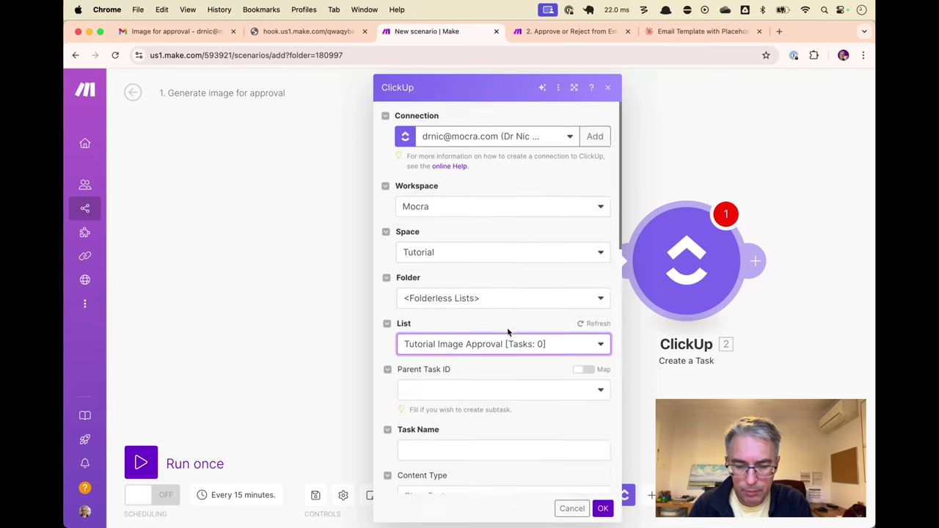
scroll(506, 332, down, 5)
click(499, 204)
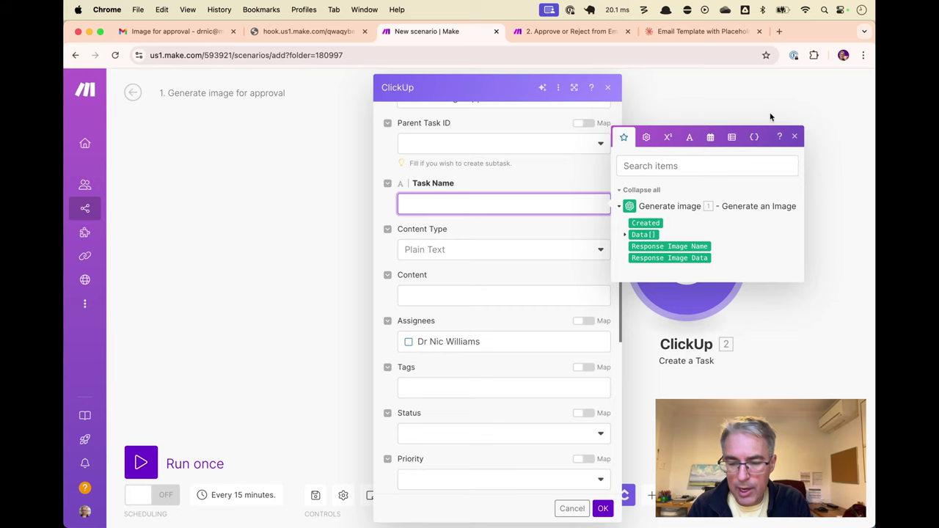
click(796, 138)
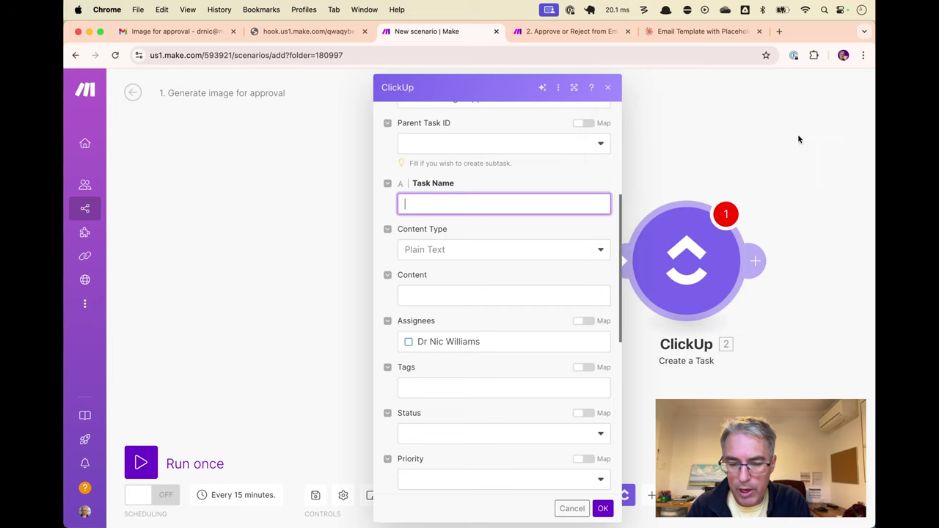
click(609, 88)
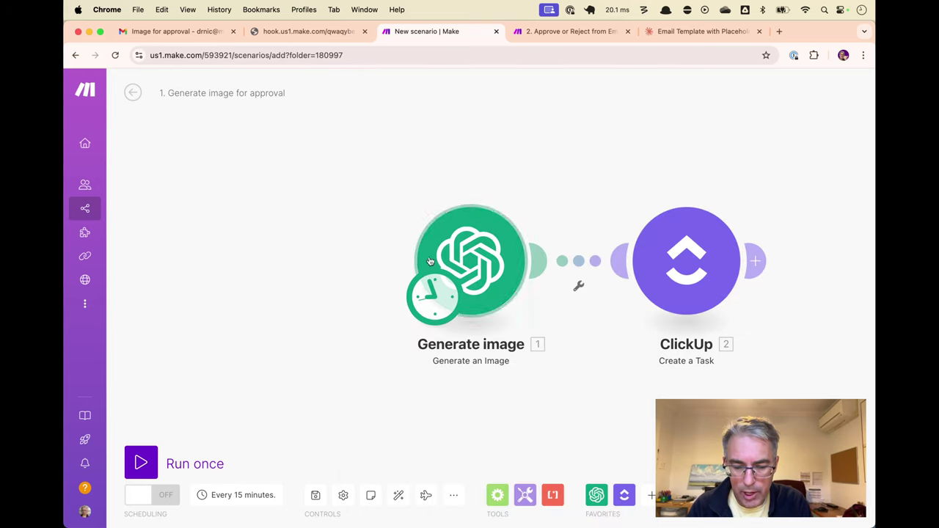
Add a Tools Set multiple variables module connected automatically to the scenario
right_click(294, 249)
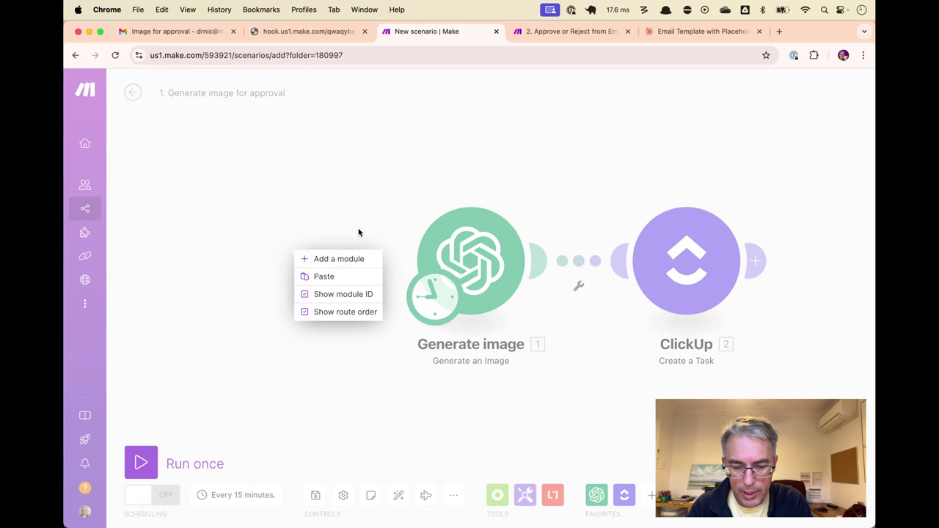
click(339, 258)
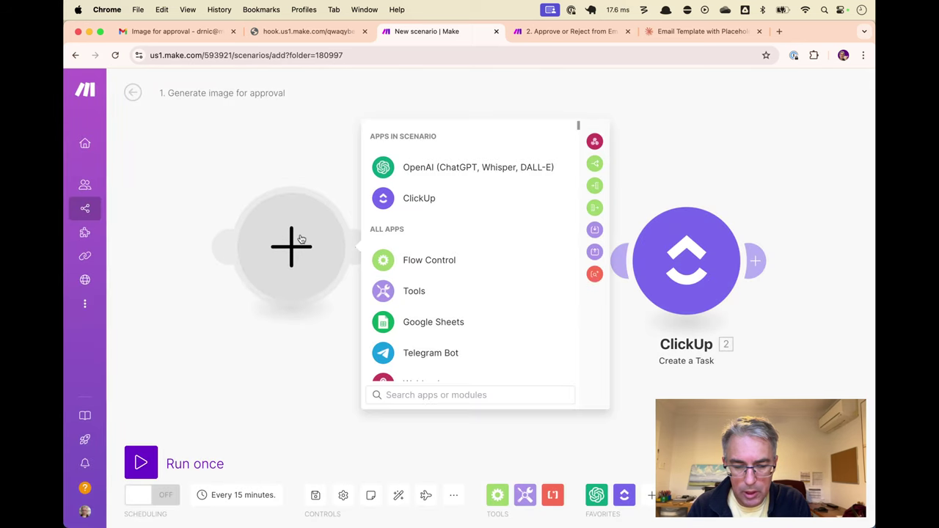
text(set)
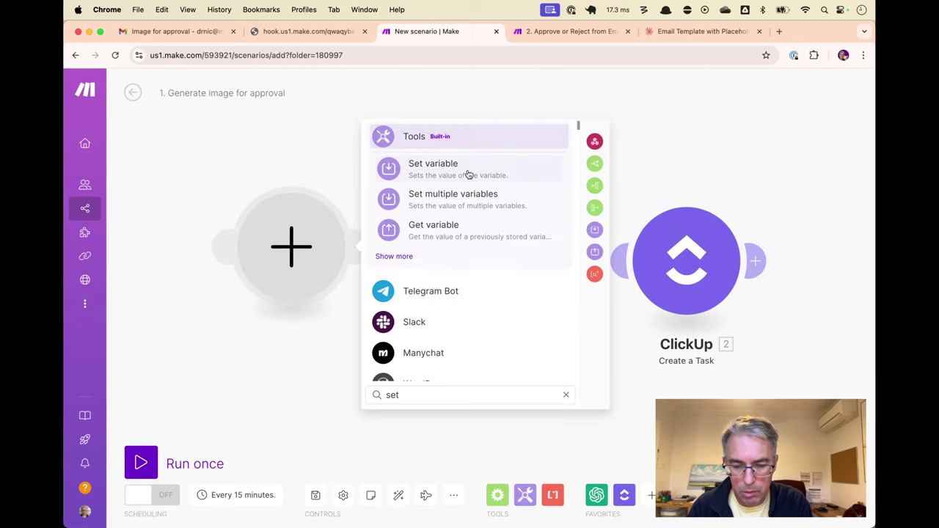
click(469, 194)
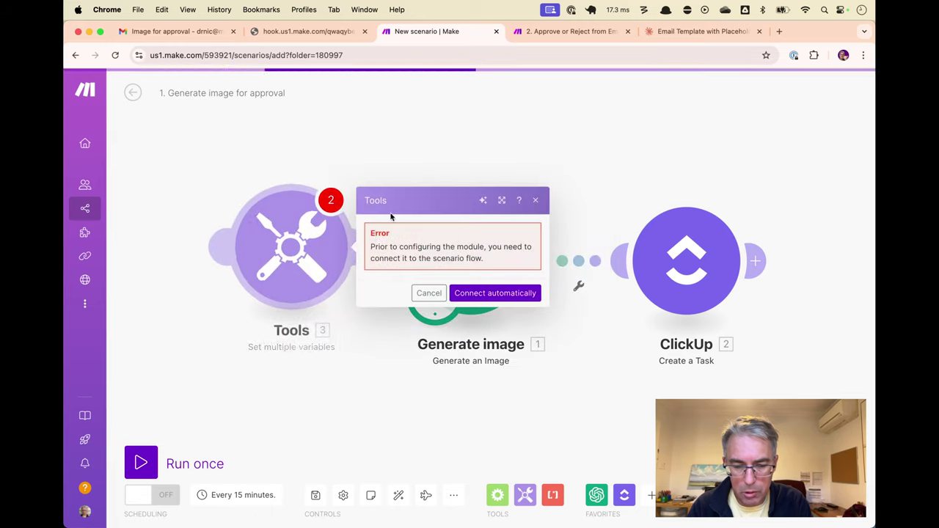
click(480, 293)
Define an Image Prompt variable with the value '2032 brisbane olympic venue'
click(411, 256)
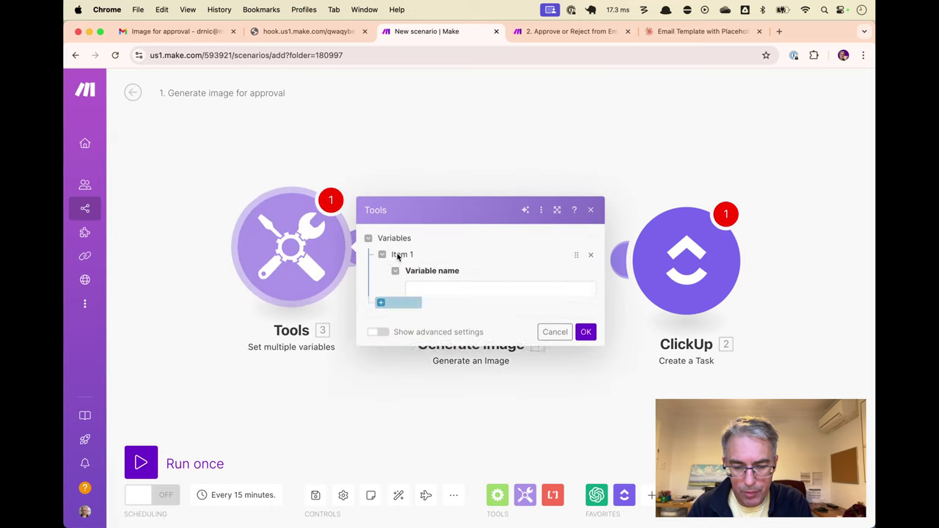
click(442, 237)
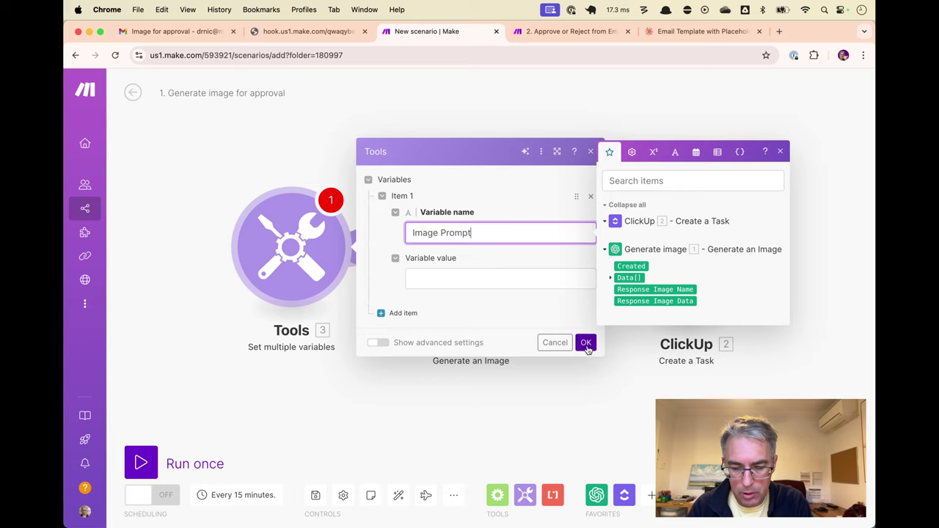
click(538, 277)
text(2032 brisbane oly)
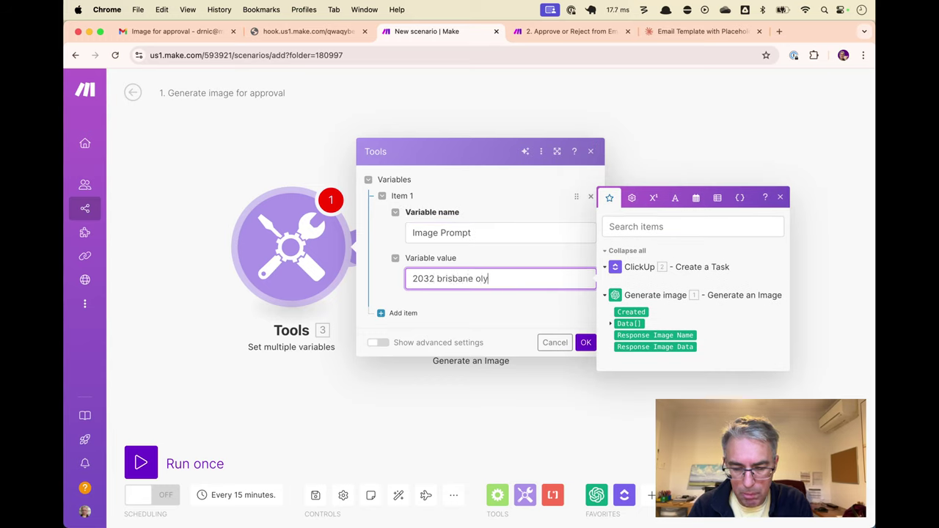
text(mpic v)
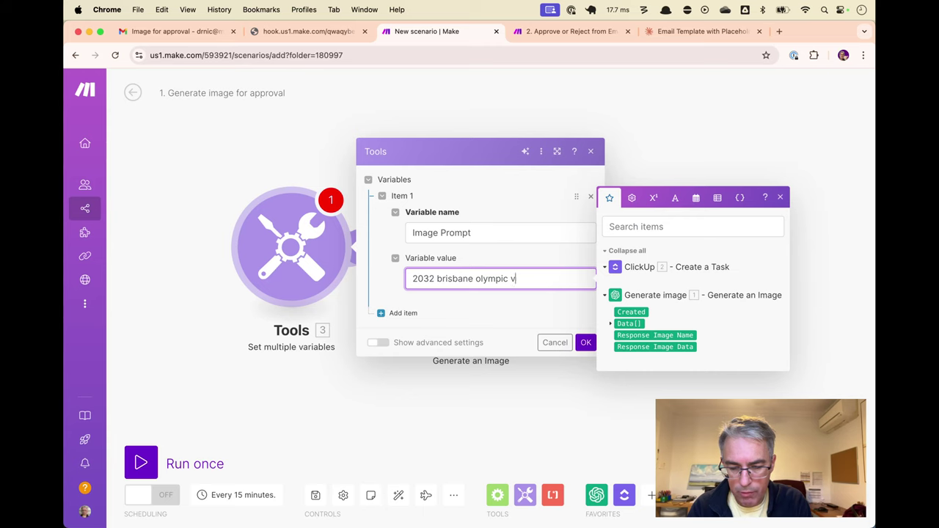
text(enue)
click(584, 343)
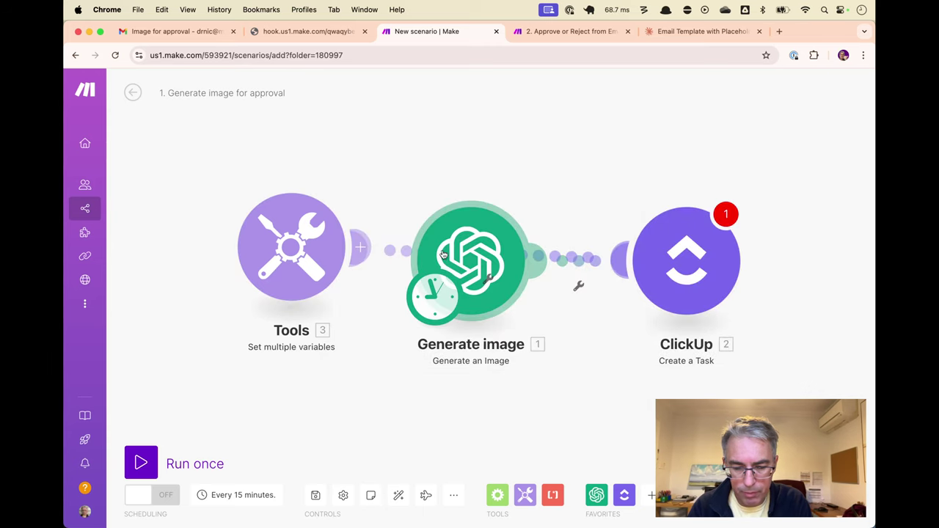
Make Tools the starting trigger, linked into Generate image
right_click(388, 251)
click(422, 279)
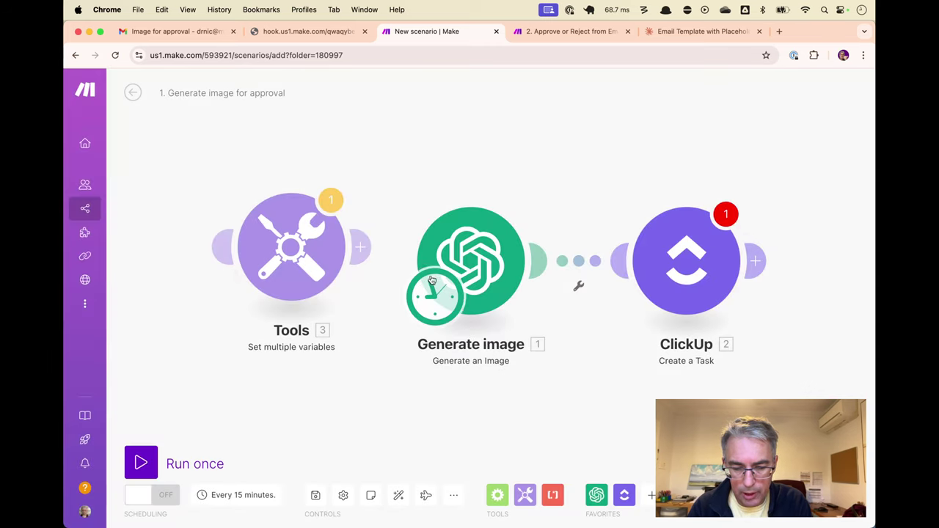
drag(433, 281, 272, 265)
drag(360, 249, 418, 268)
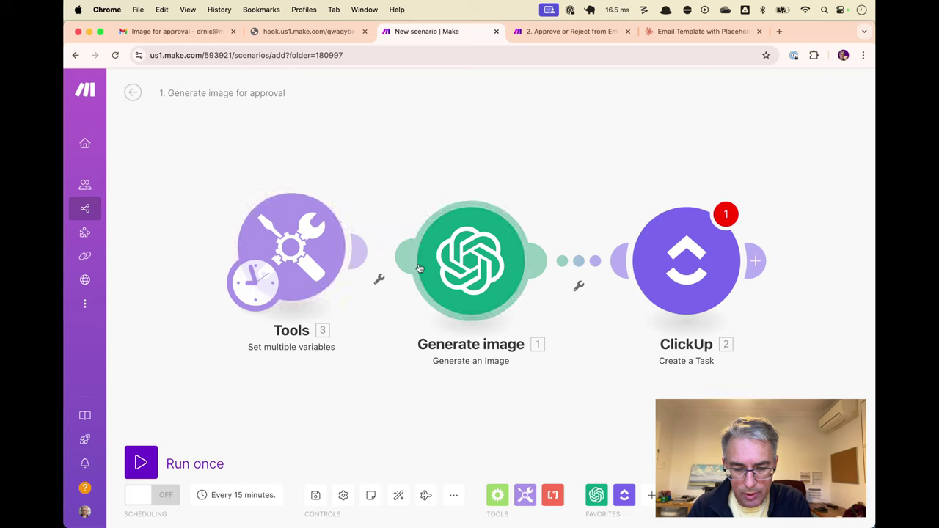
drag(253, 288, 189, 295)
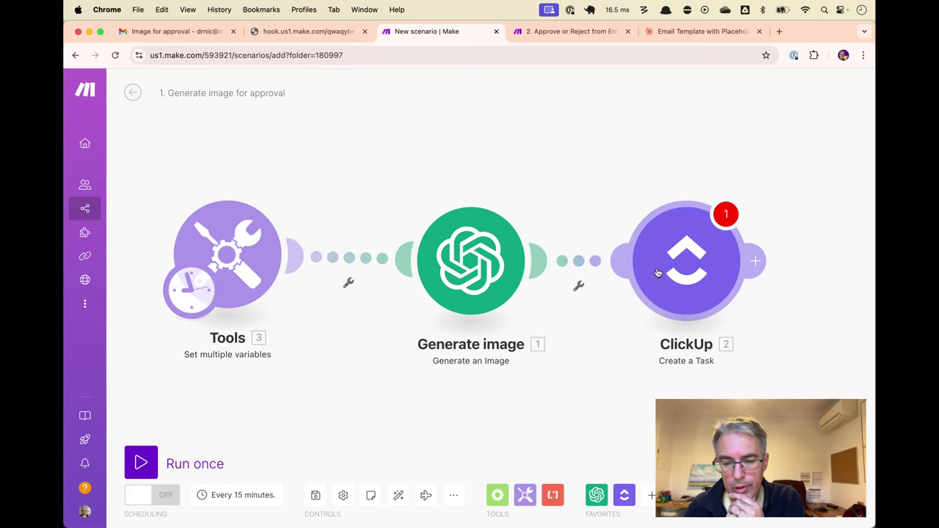
Set the scenario schedule to run On demand
click(191, 294)
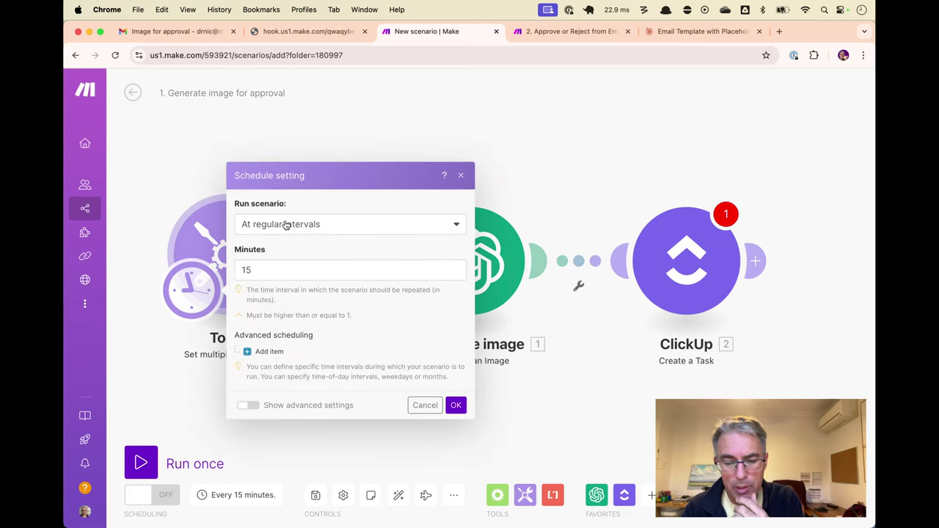
click(286, 225)
click(263, 358)
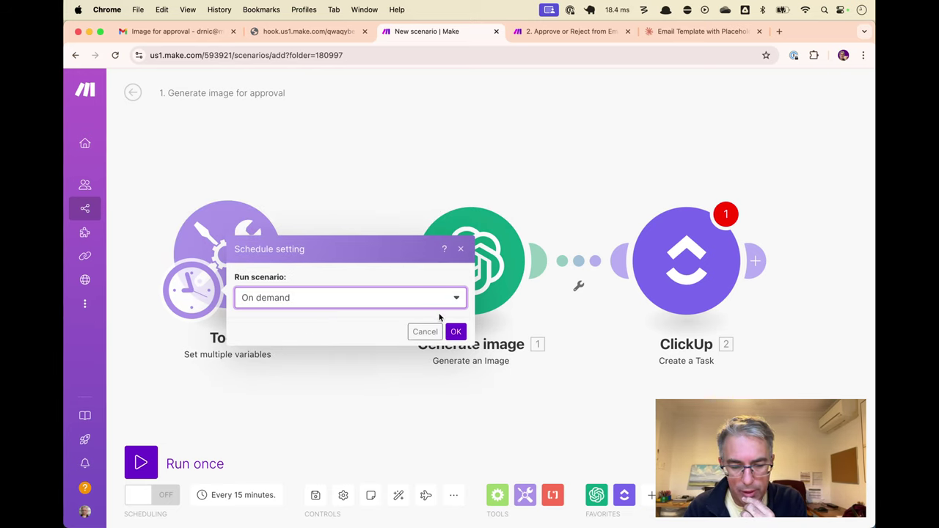
click(456, 333)
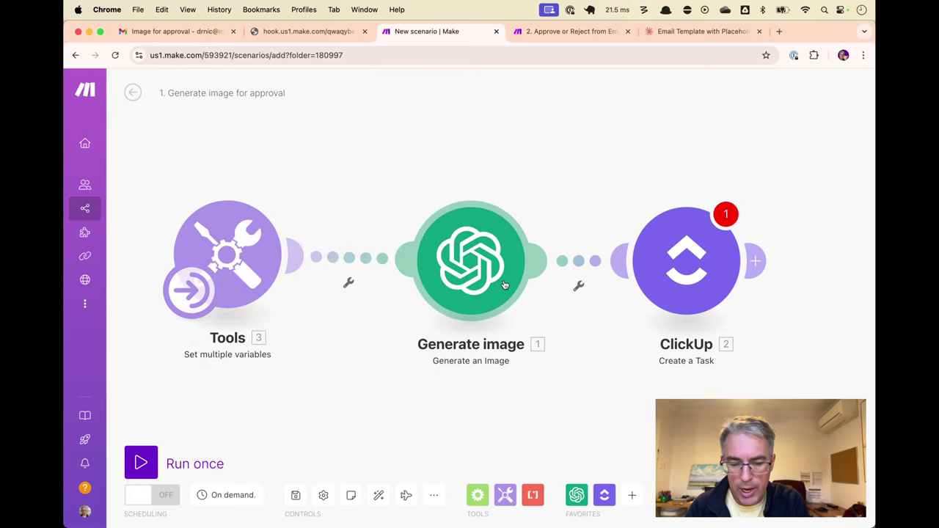
Replace the Generate image Prompt with the mapped Image Prompt variable
click(481, 266)
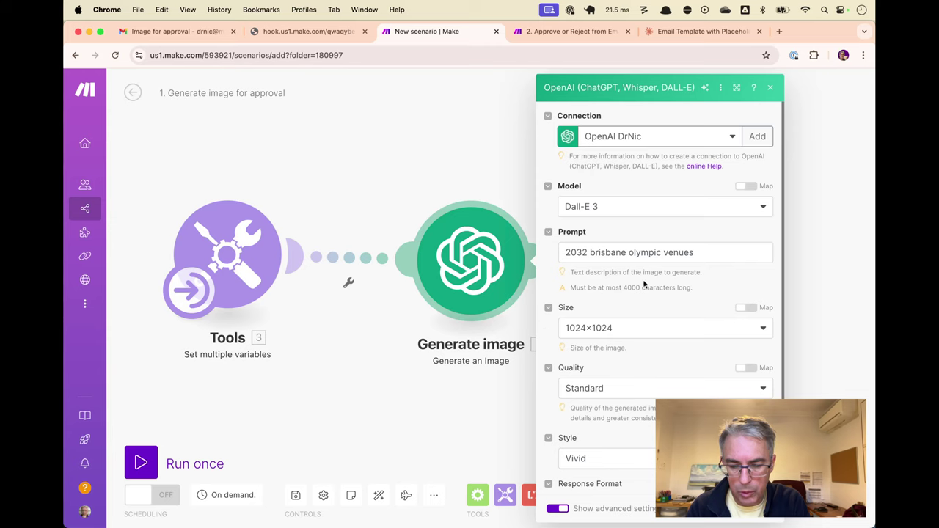
click(663, 252)
key(ctrl+a)
key(BackSpace)
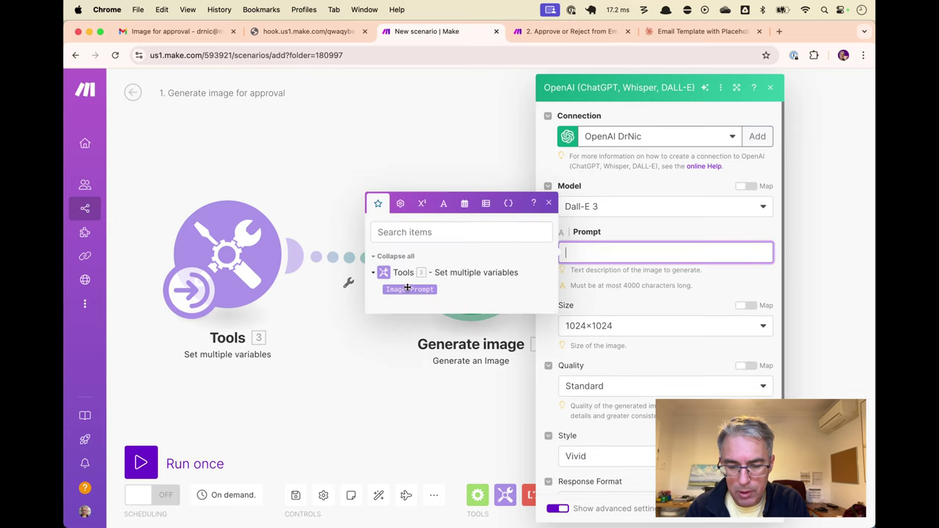
click(409, 289)
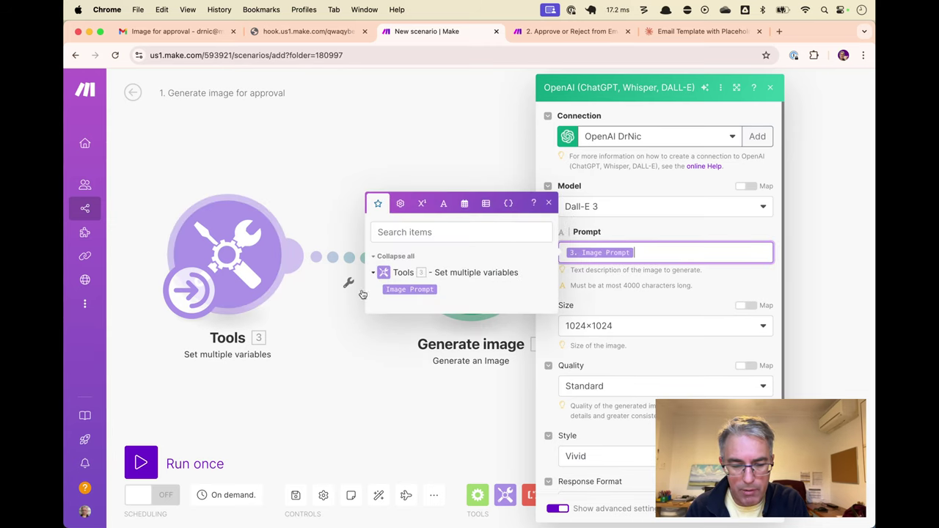
click(601, 308)
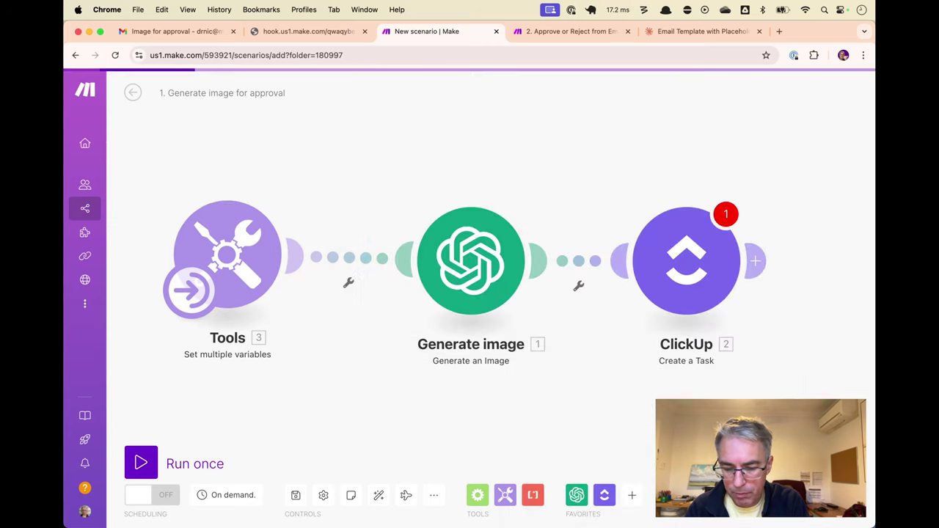
Set Create a Task to workspace Mocra, space Tutorial, Folderless Lists, list Tutorial Image Approval
click(685, 260)
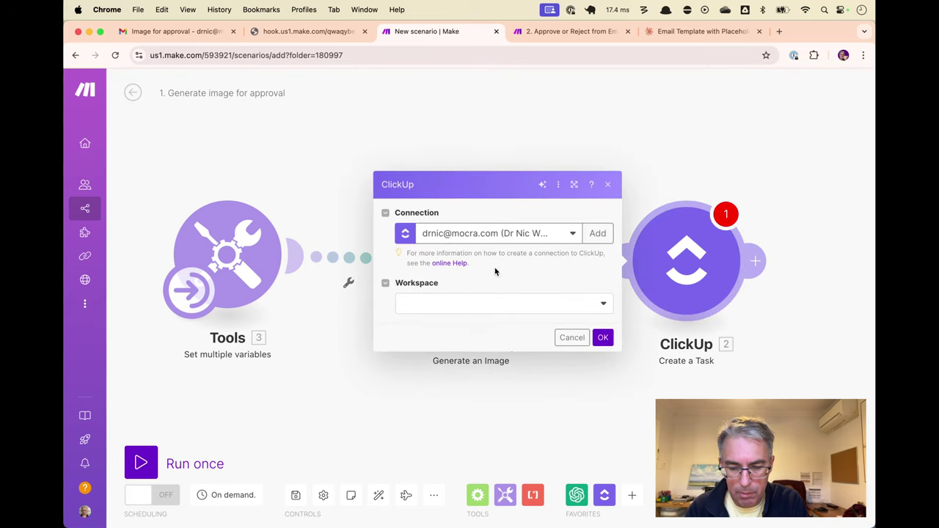
click(534, 308)
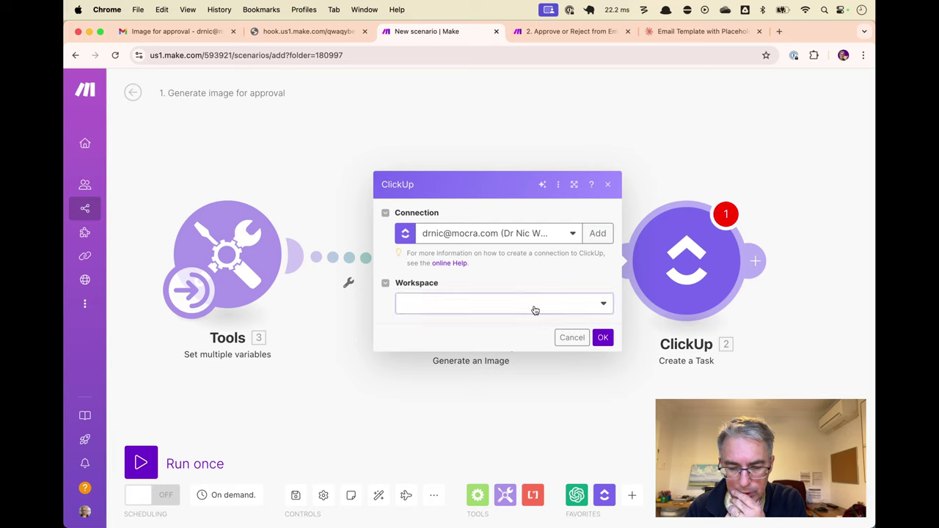
click(495, 320)
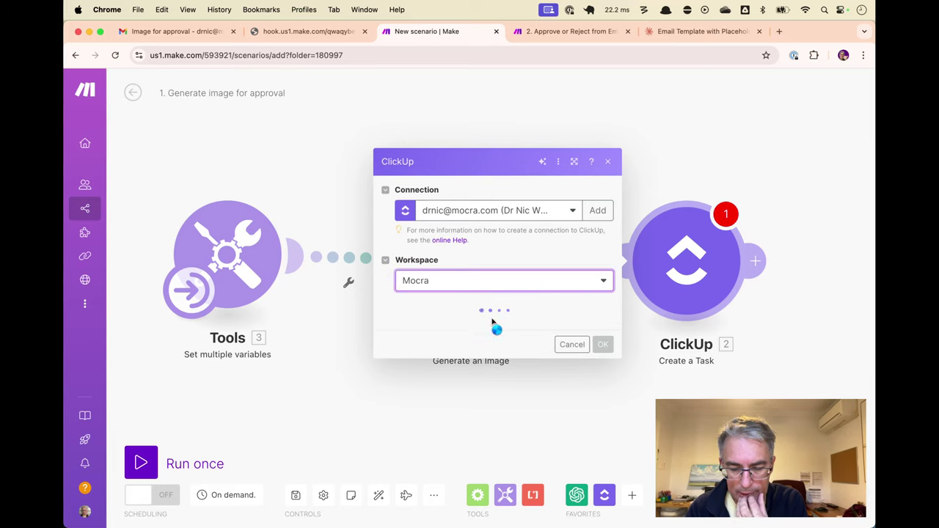
click(479, 327)
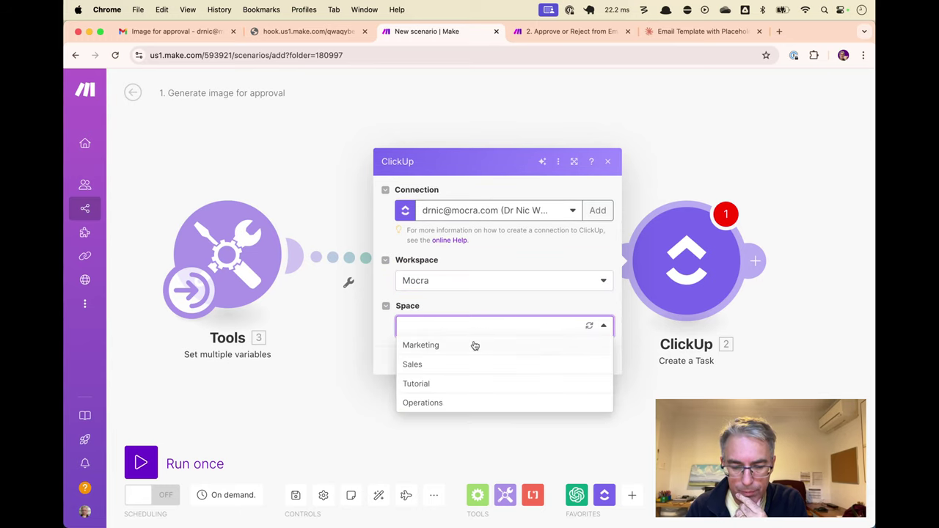
click(482, 383)
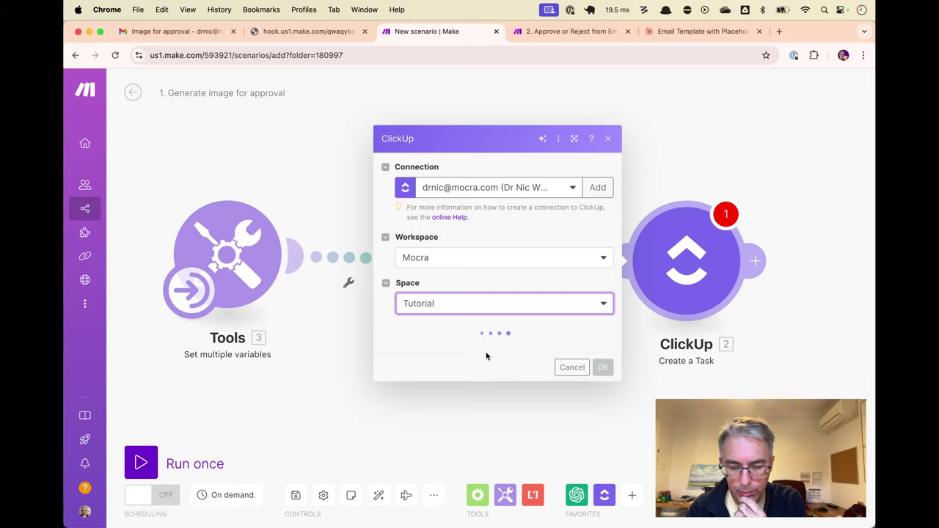
click(486, 351)
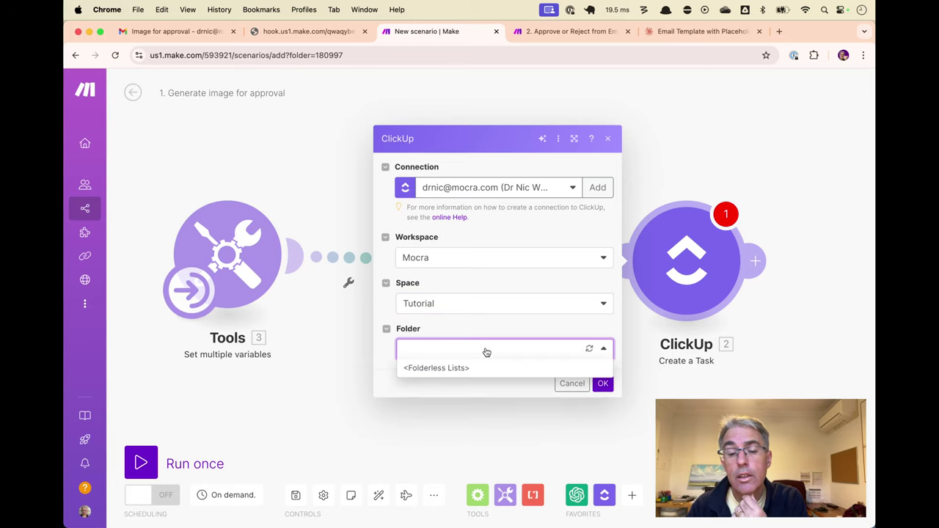
click(470, 368)
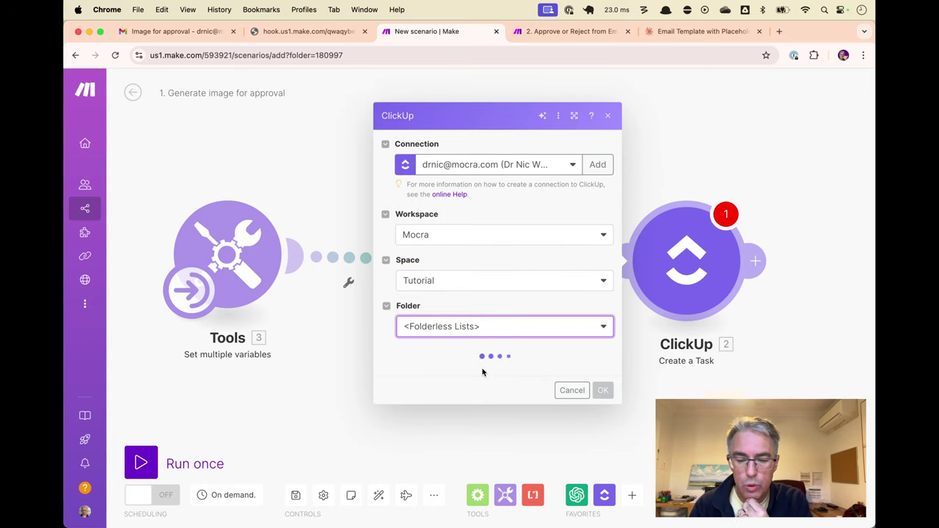
click(481, 371)
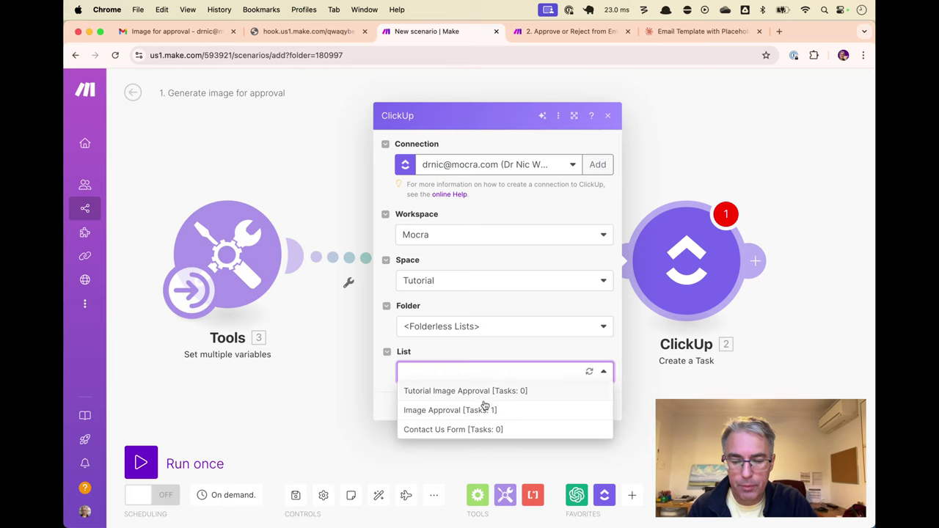
click(489, 391)
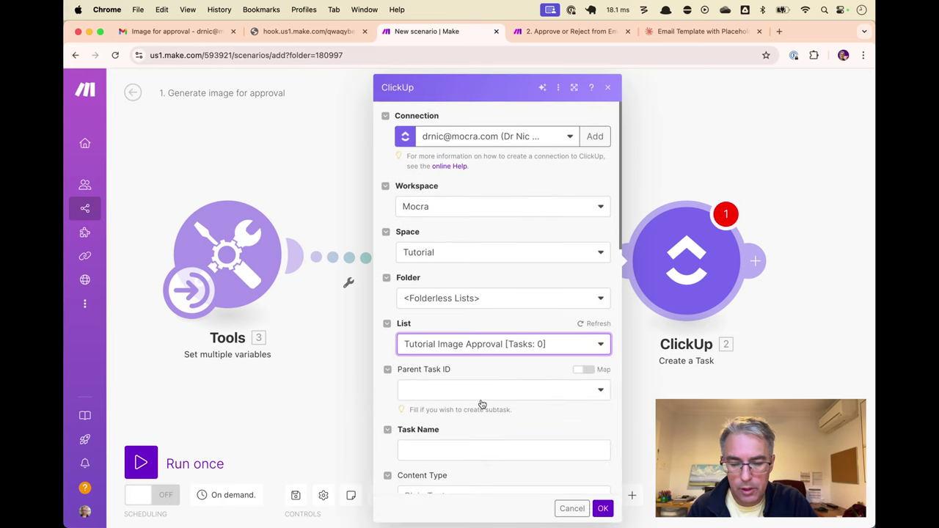
Map Image Prompt into Task Name, set Start Date Time to Yes, and save the module
click(478, 449)
click(642, 498)
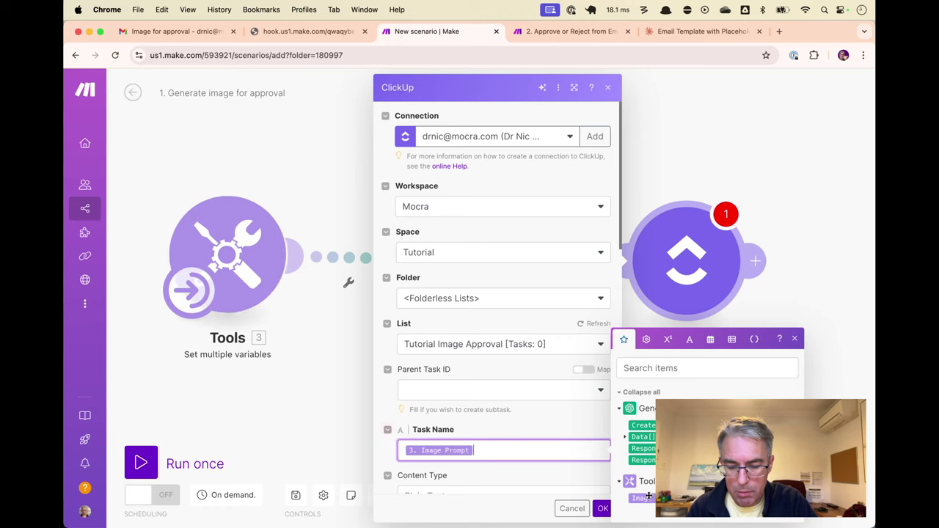
scroll(564, 398, down, 3)
click(540, 286)
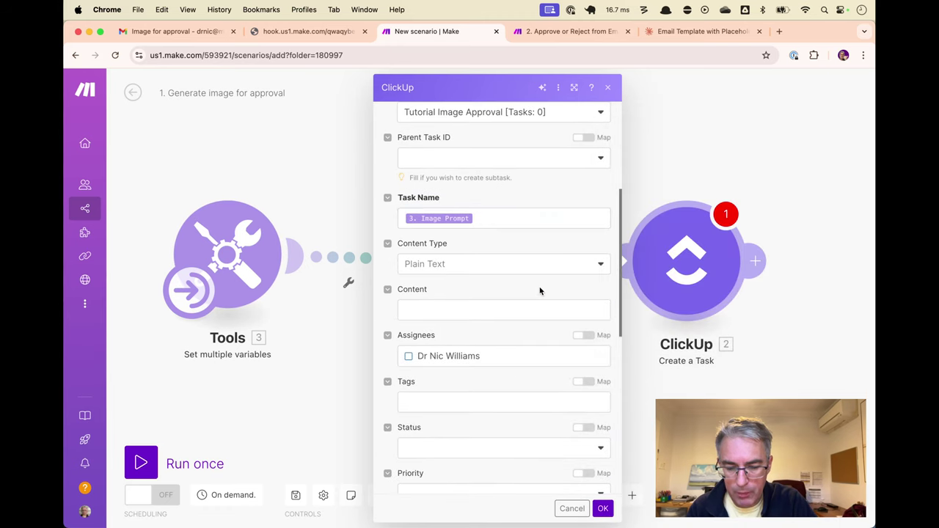
scroll(541, 297, down, 5)
scroll(541, 299, down, 2)
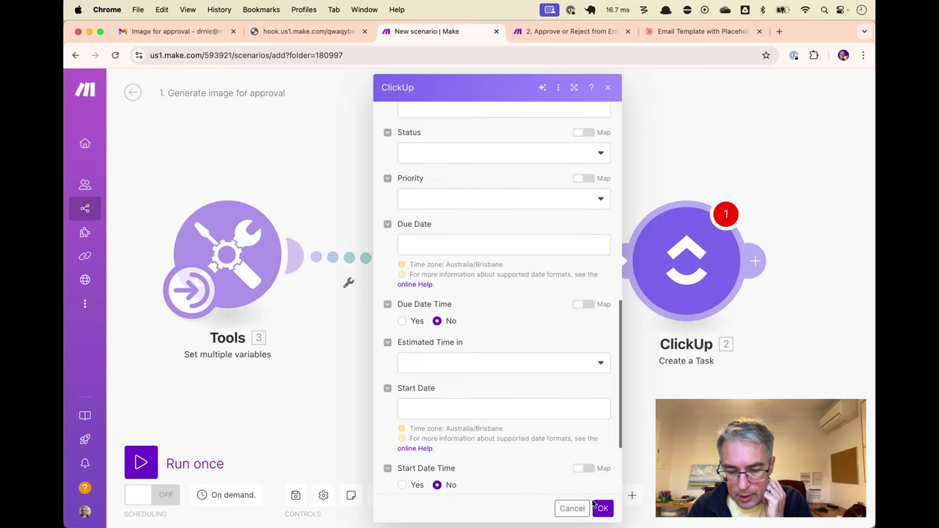
scroll(503, 449, down, 3)
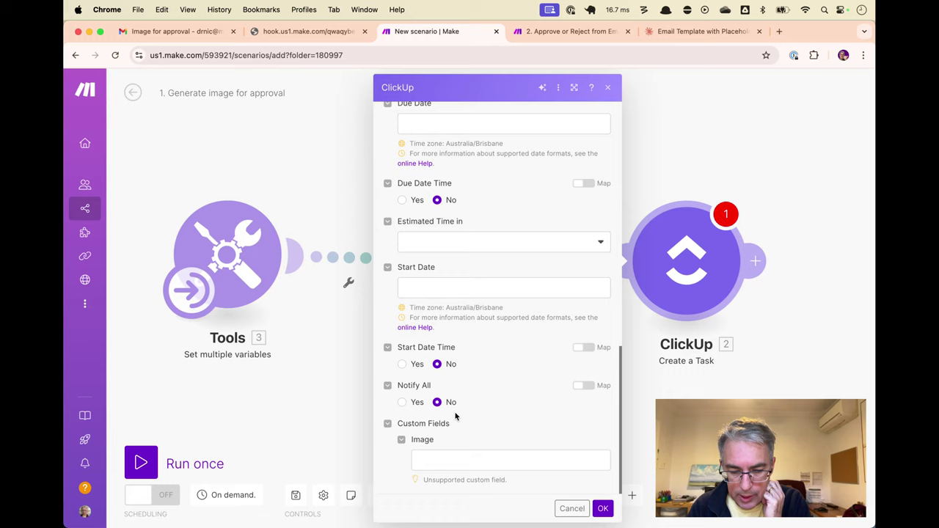
click(402, 364)
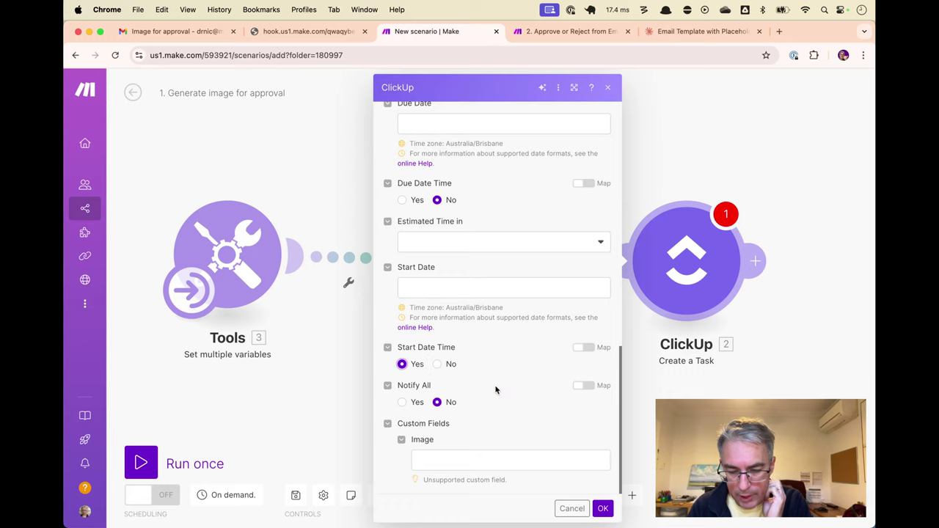
click(602, 508)
right_click(687, 279)
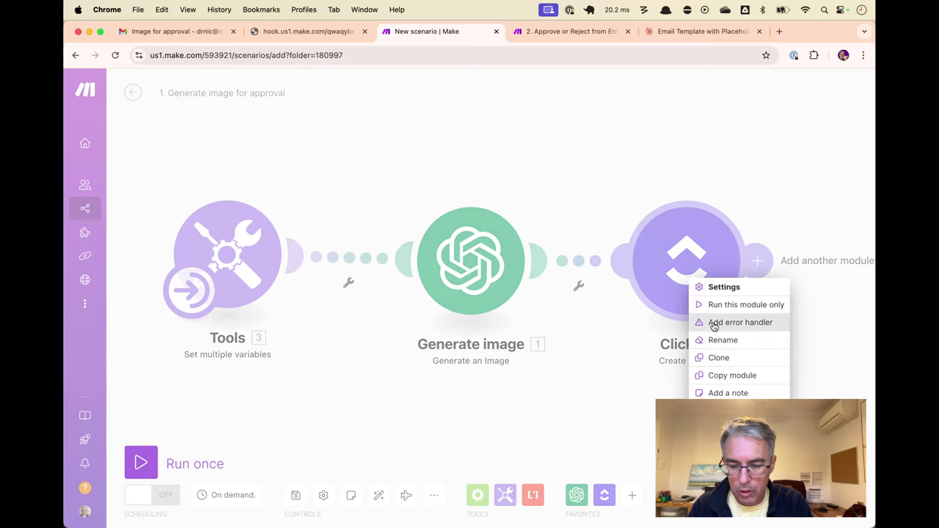
Rename the ClickUp task module to 'Create record'
click(719, 339)
text(Create reco)
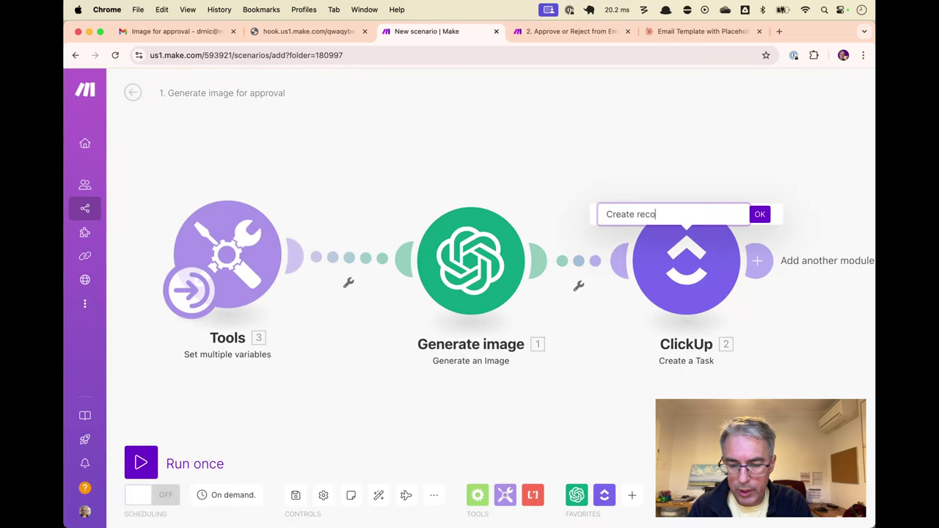
text(rd)
key(Return)
scroll(710, 280, right, 3)
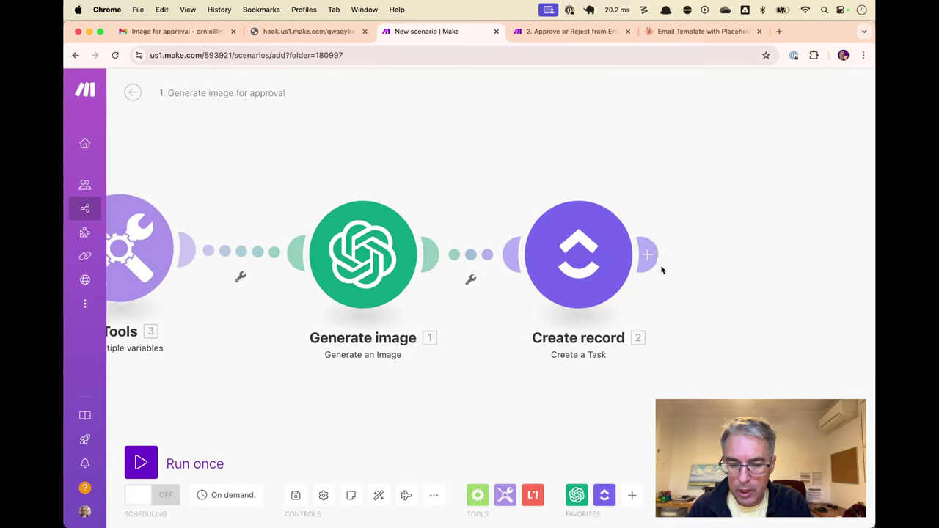
Add a ClickUp Upload Task Attachment module using the created task's Task ID
click(651, 255)
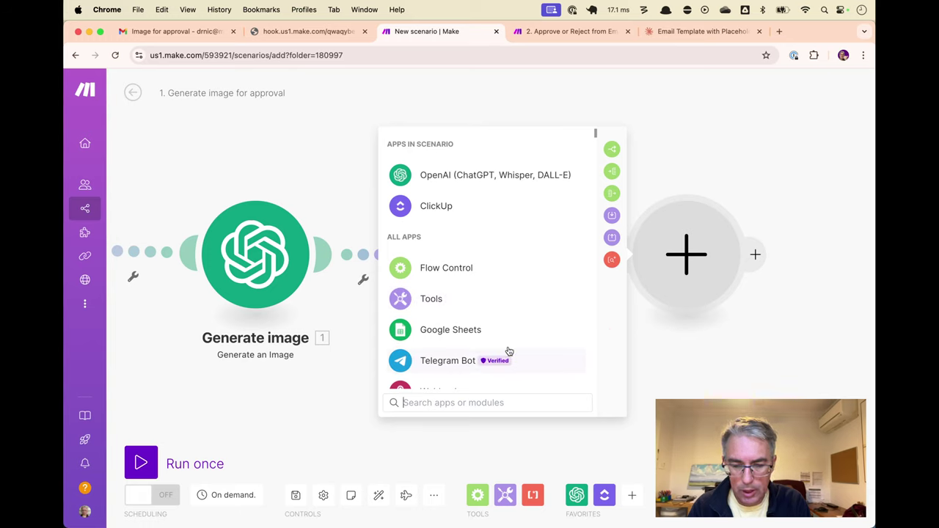
click(480, 208)
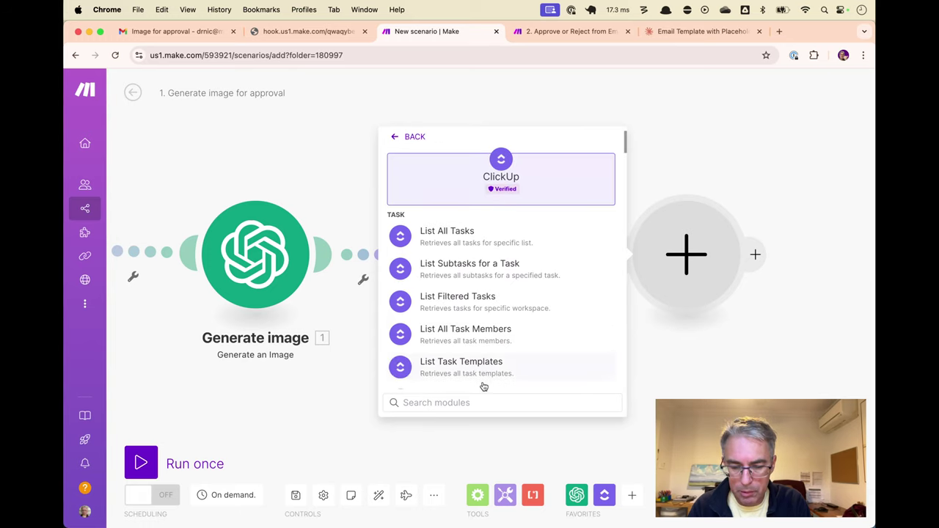
text(upload)
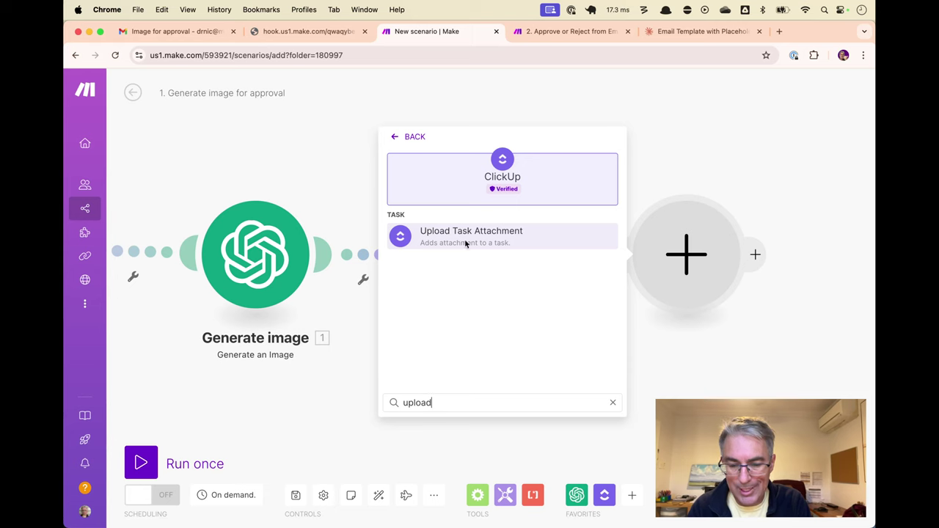
click(478, 233)
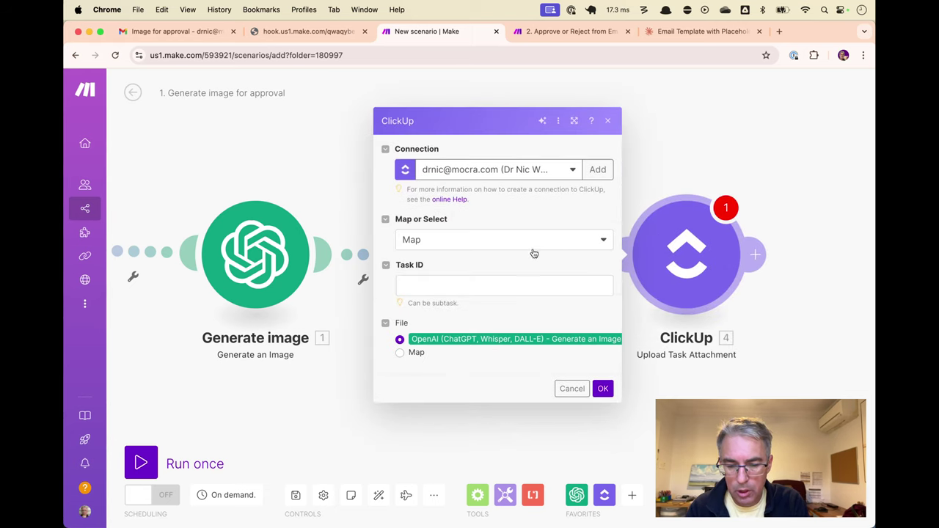
click(512, 285)
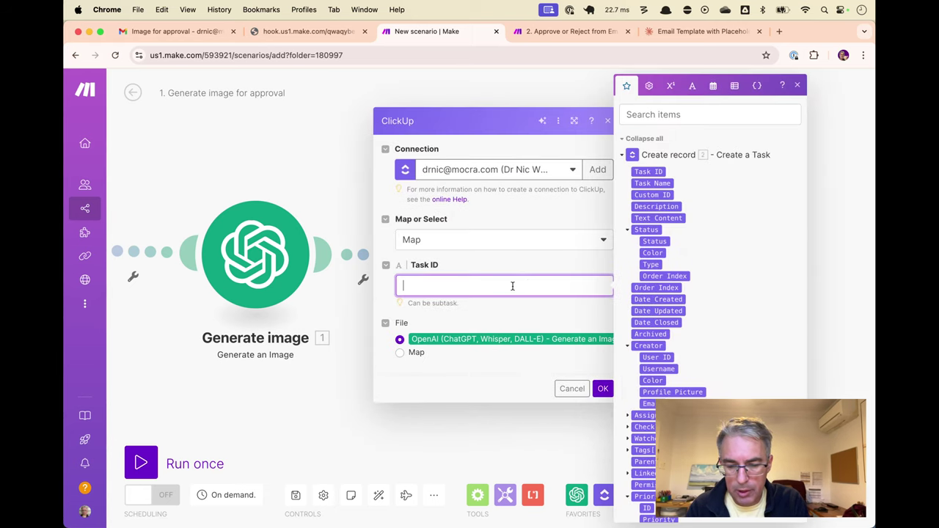
click(658, 172)
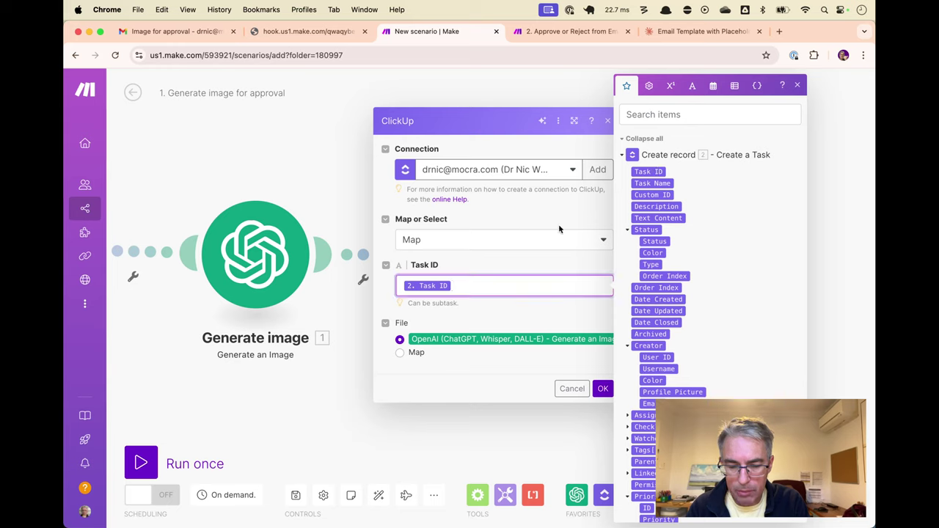
click(473, 349)
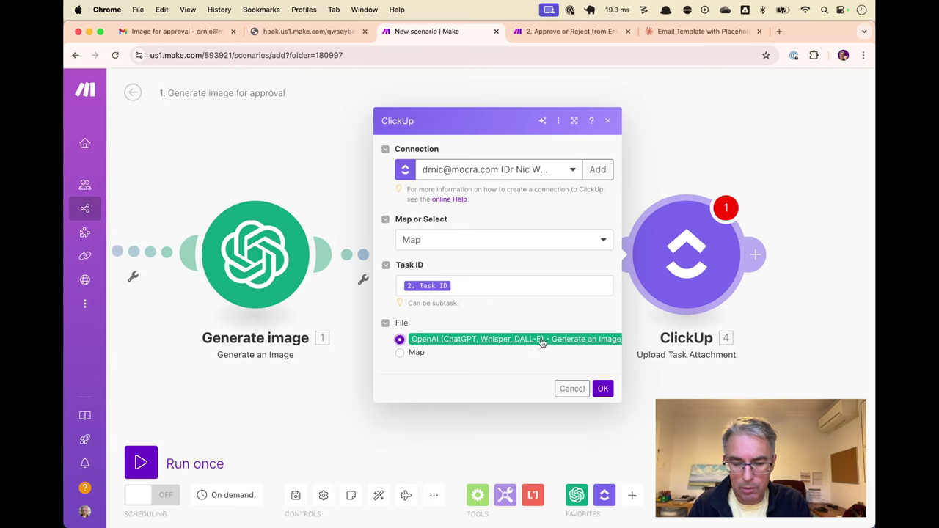
click(603, 388)
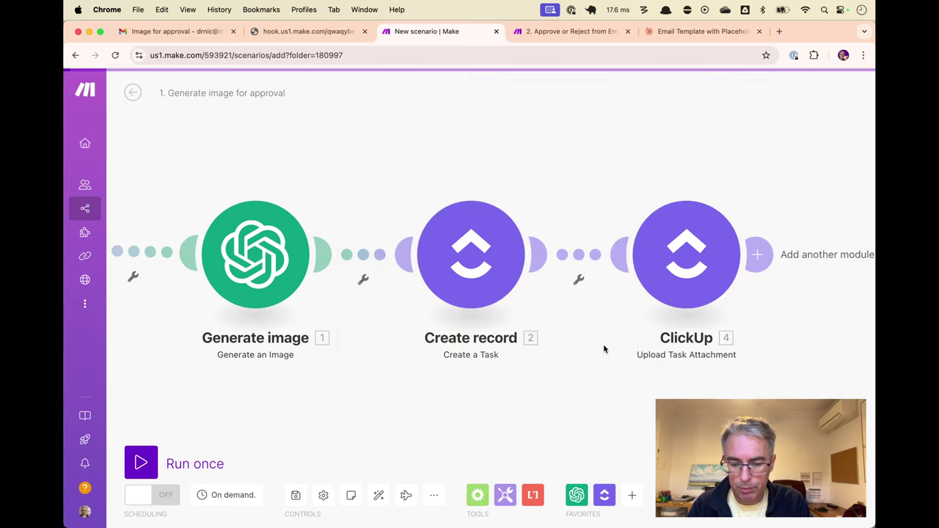
Rename the attachment module to 'Upload image' and auto-align the scenario layout
right_click(715, 255)
click(744, 316)
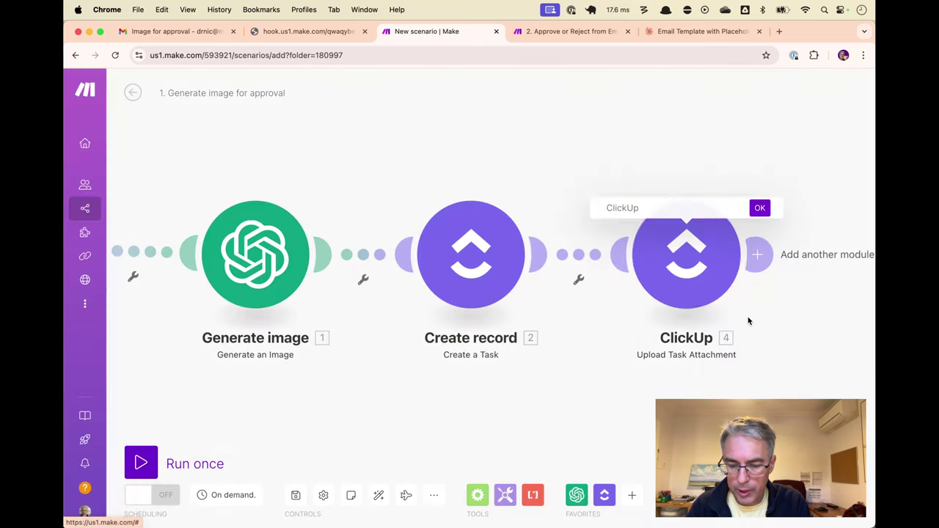
text(Upload image)
key(Return)
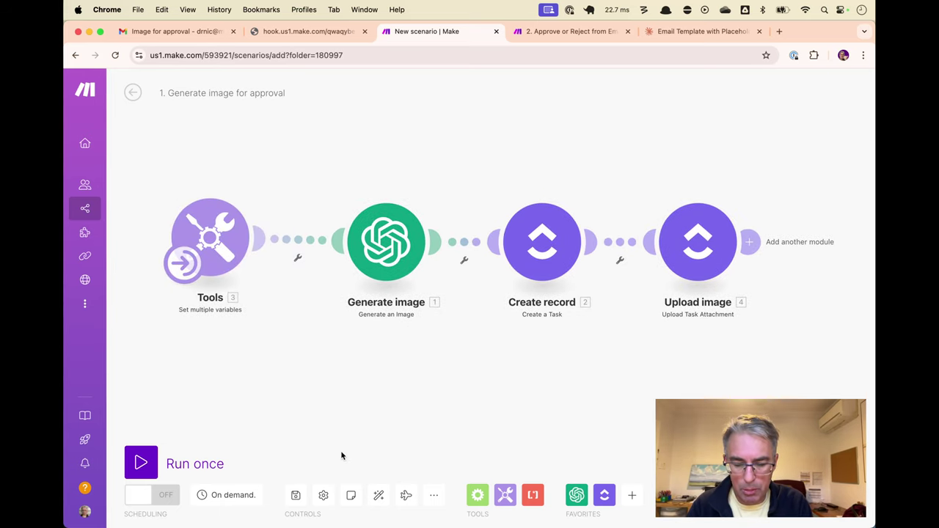
click(378, 495)
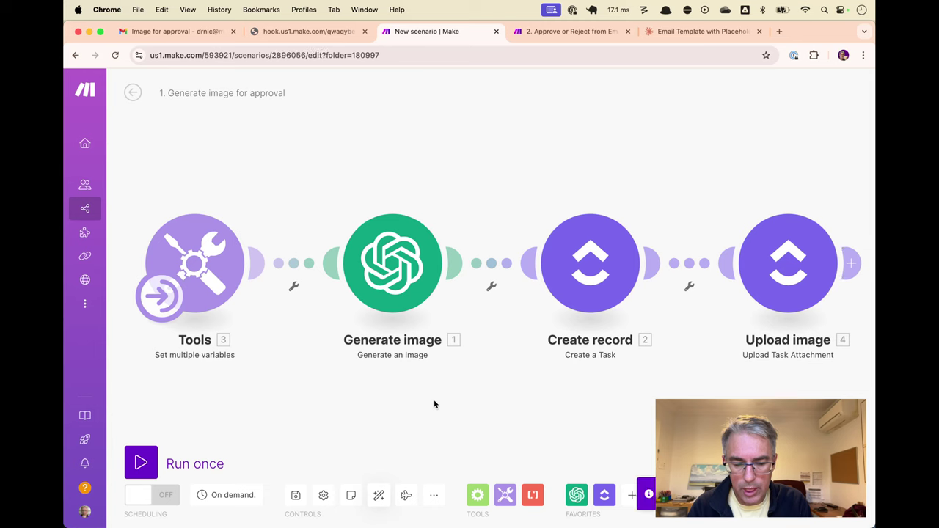
Run the scenario once and inspect the Generate image and Create record outputs
key(ctrl+Return)
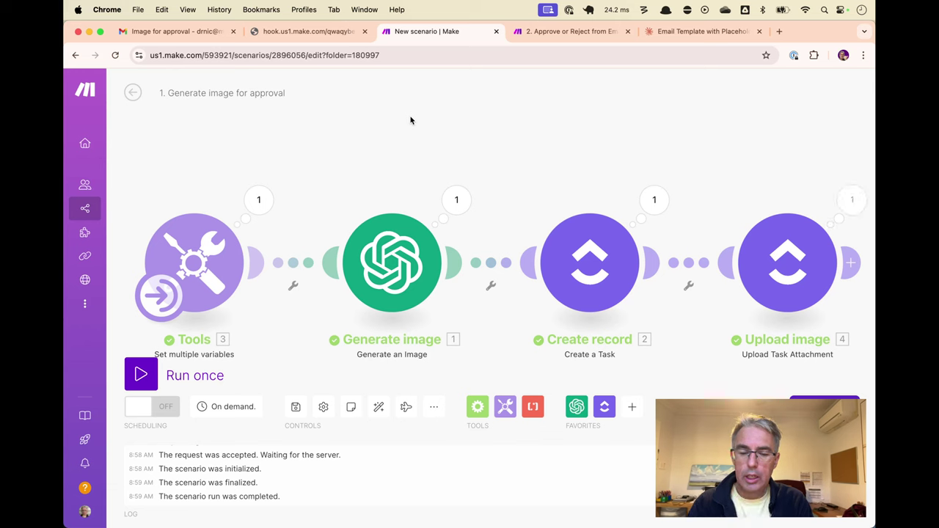
click(455, 201)
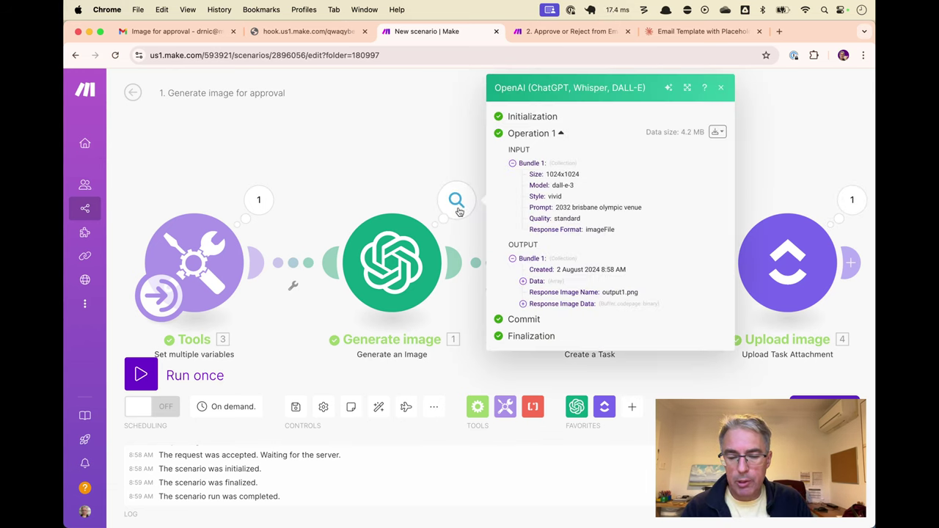
click(522, 304)
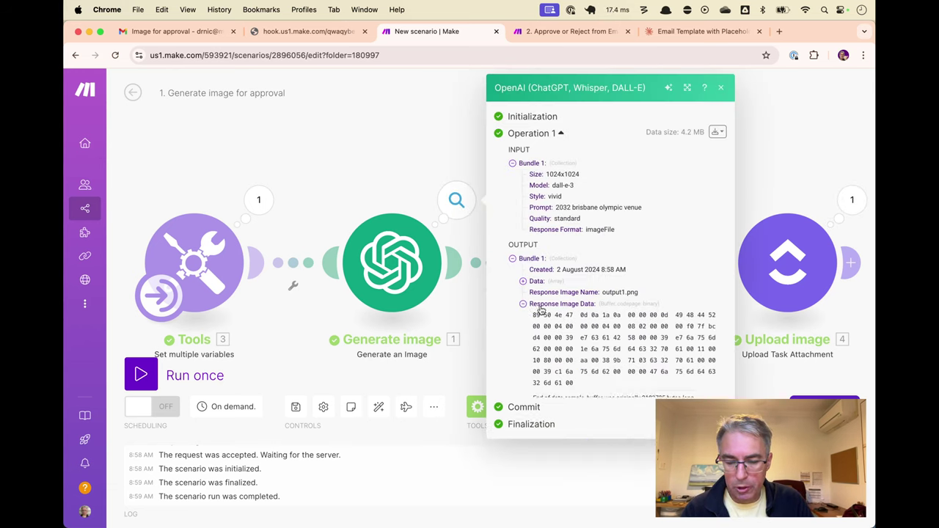
click(720, 88)
click(652, 200)
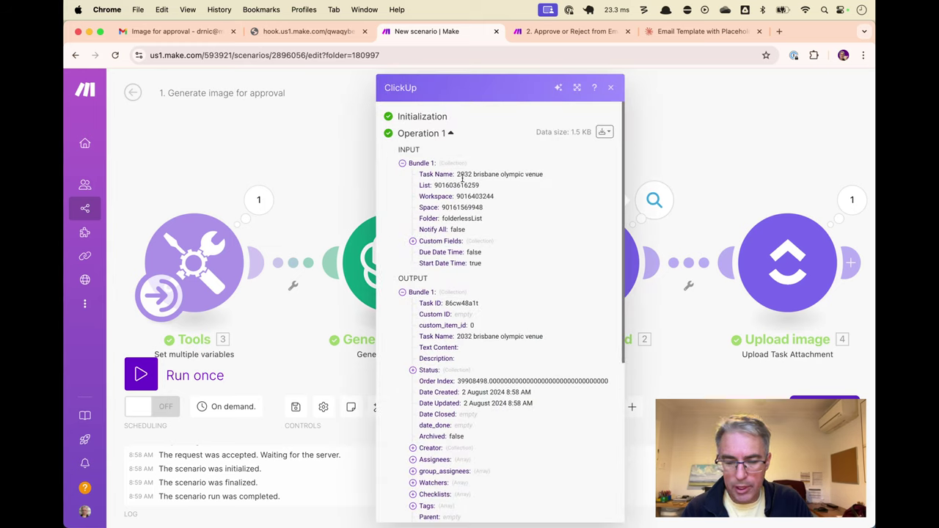
drag(457, 174, 541, 176)
click(610, 87)
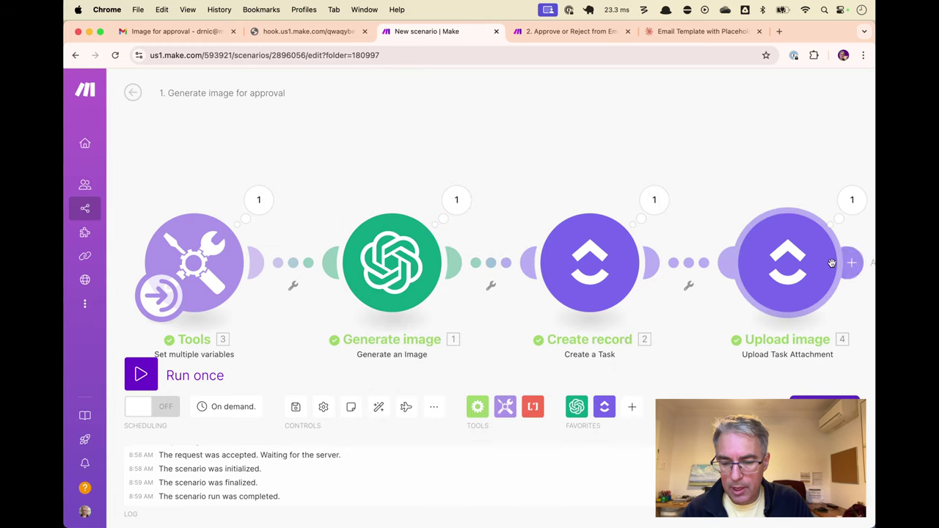
Open the uploaded attachment's Thumbnail Large URL in a new browser tab
click(851, 199)
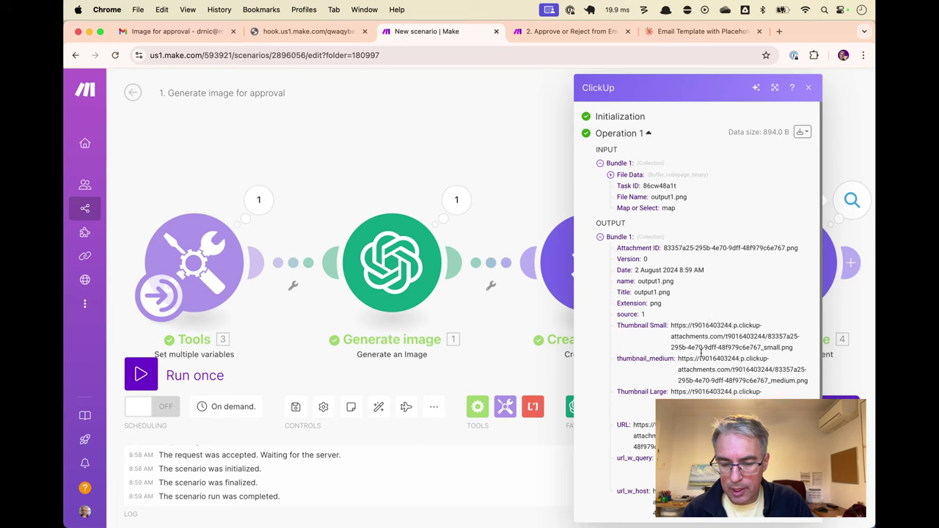
drag(671, 392, 701, 400)
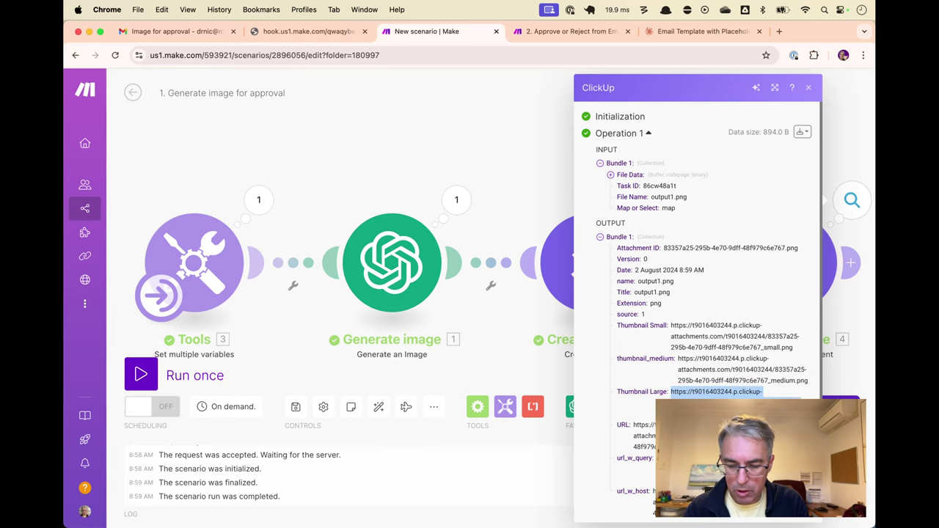
key(super+c)
key(super+t)
key(super+v)
key(Return)
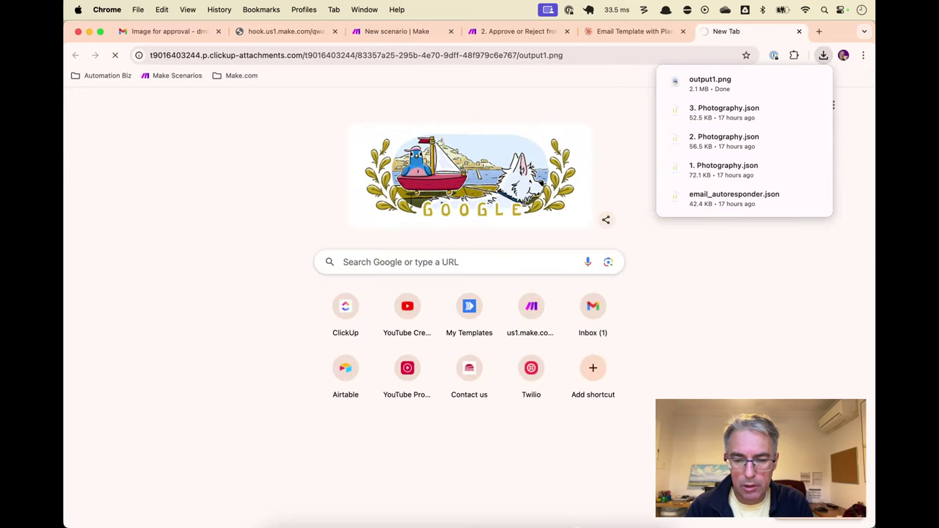
View the downloaded output1.png Olympic stadium image, then bring ClickUp to the front
click(721, 79)
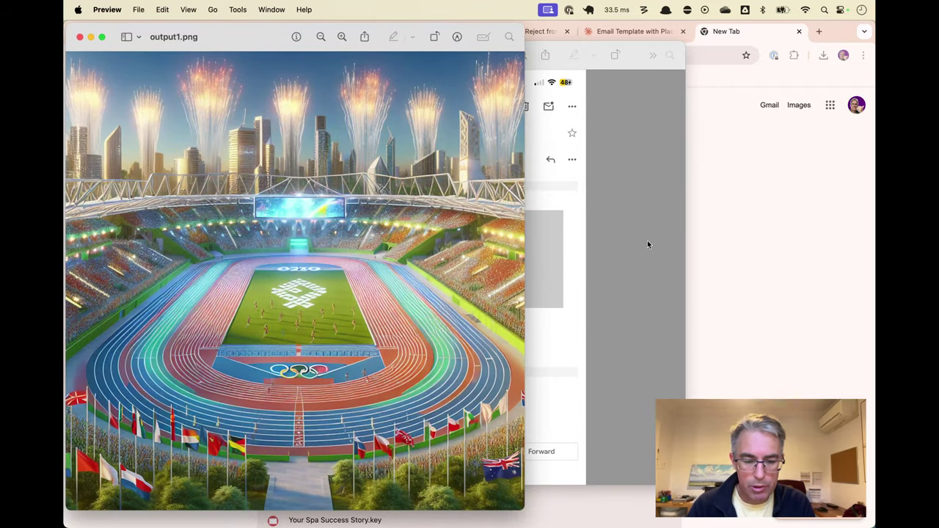
click(795, 230)
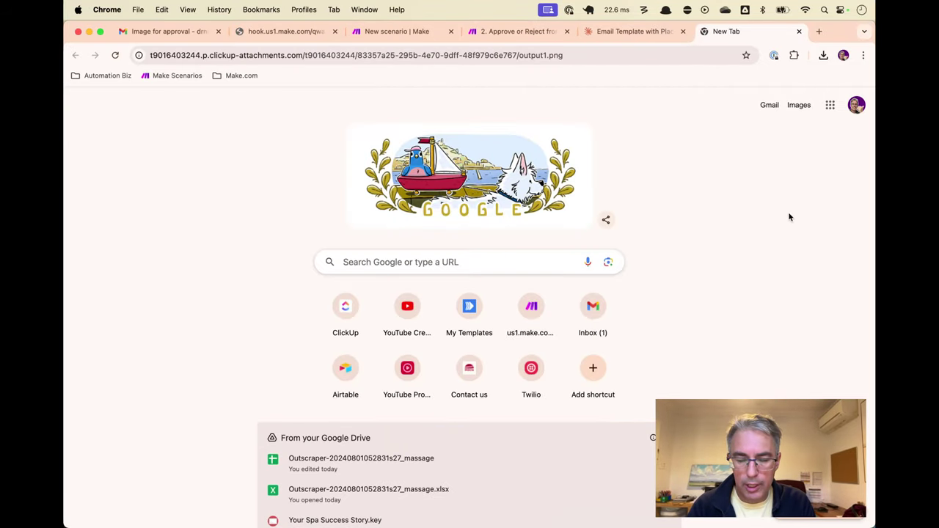
key(super+Tab)
key(super+Tab)
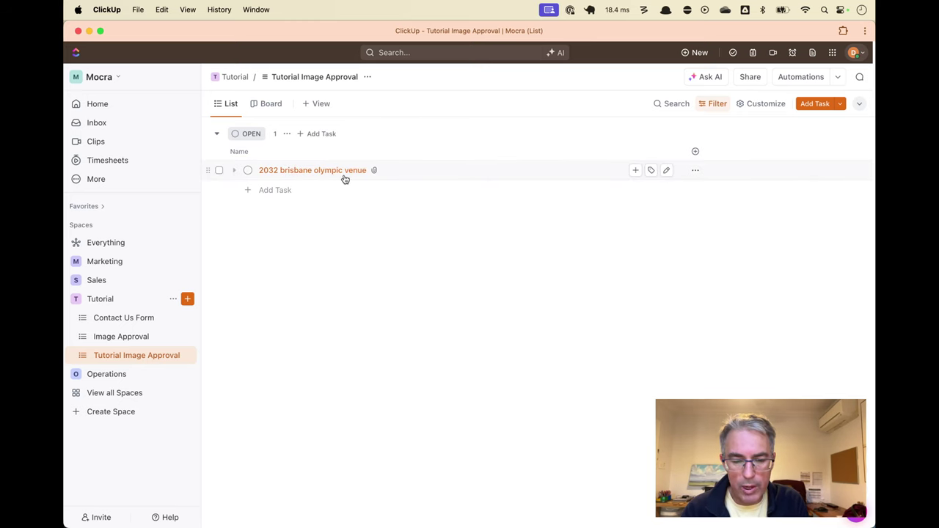
Switch the list to Board view with the attached image as each task card's cover
click(345, 173)
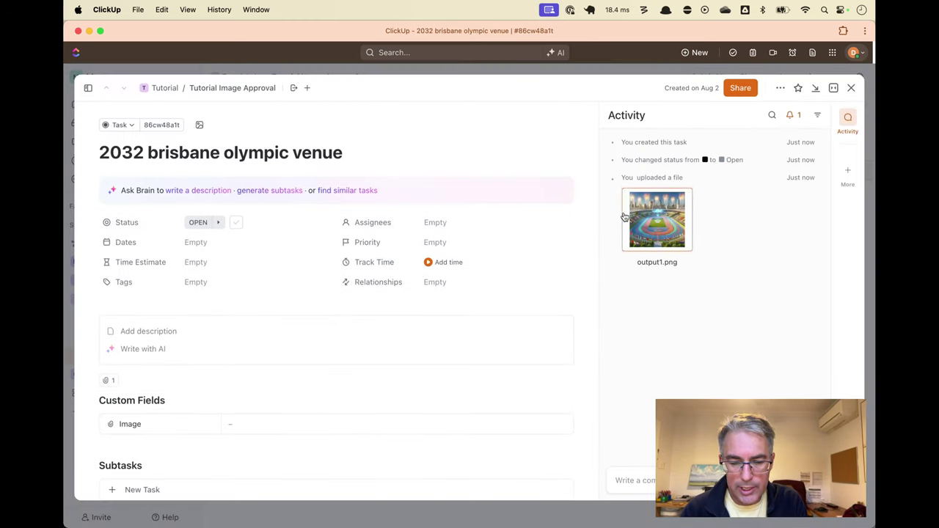
click(850, 87)
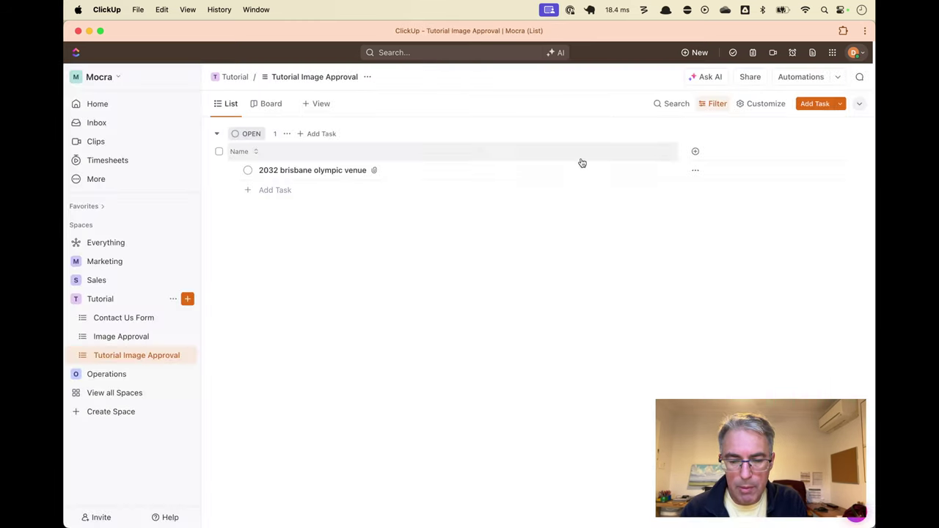
click(269, 107)
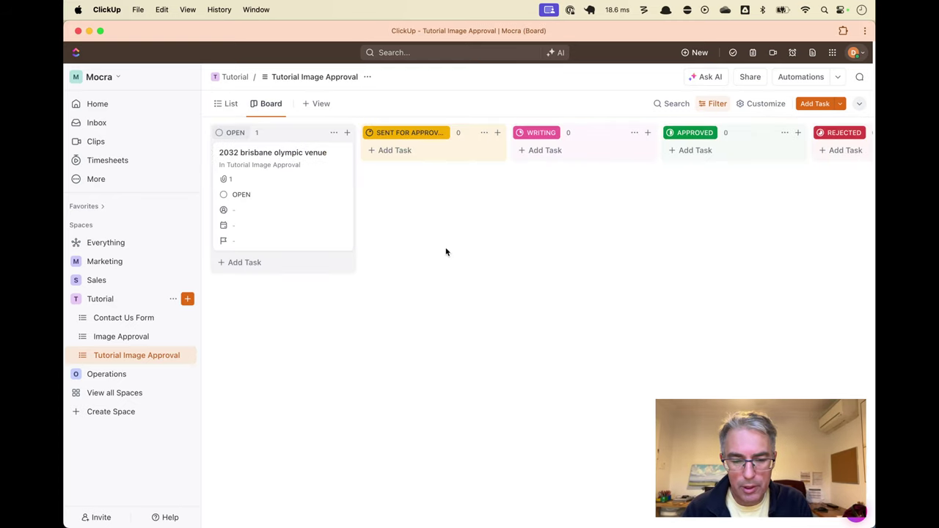
click(772, 107)
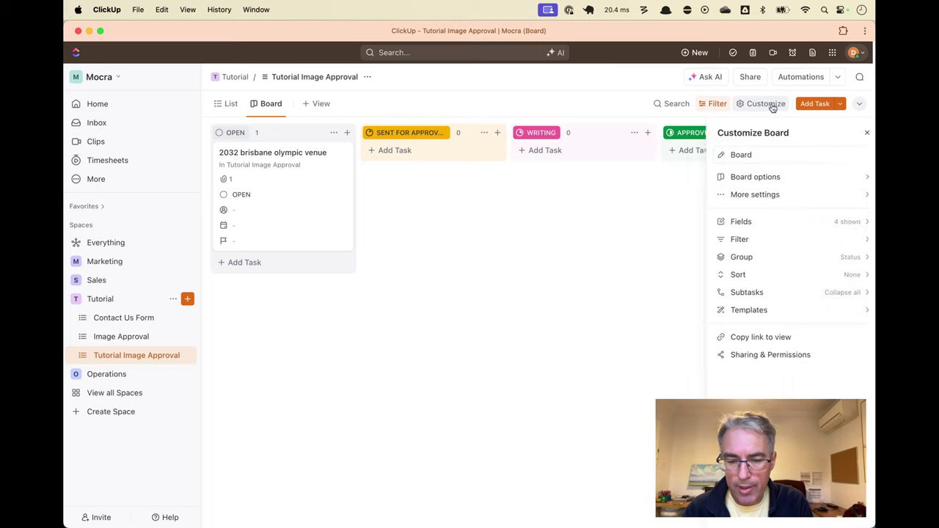
click(781, 178)
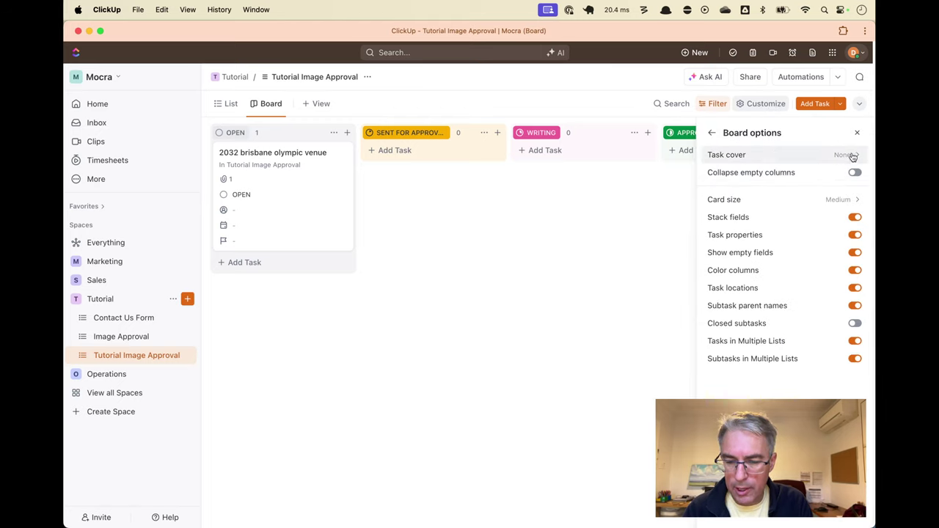
click(710, 133)
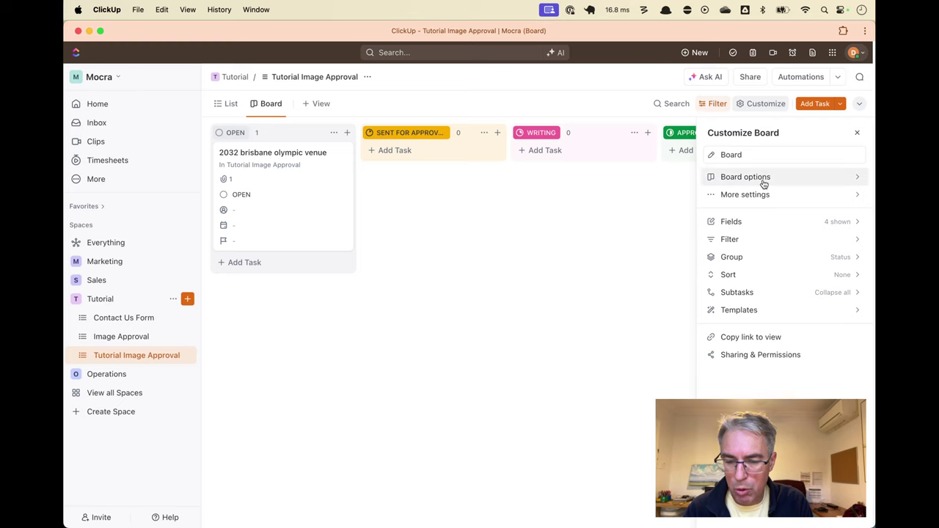
click(763, 179)
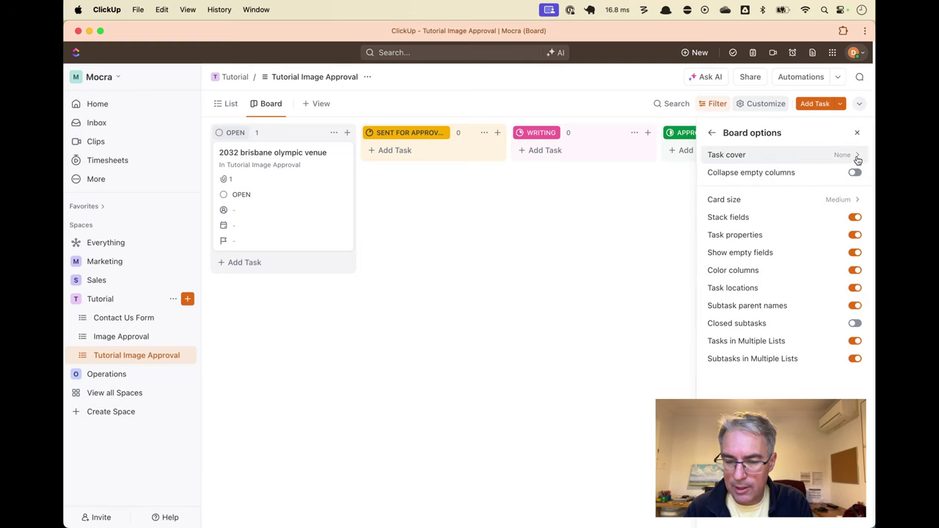
click(856, 157)
click(817, 161)
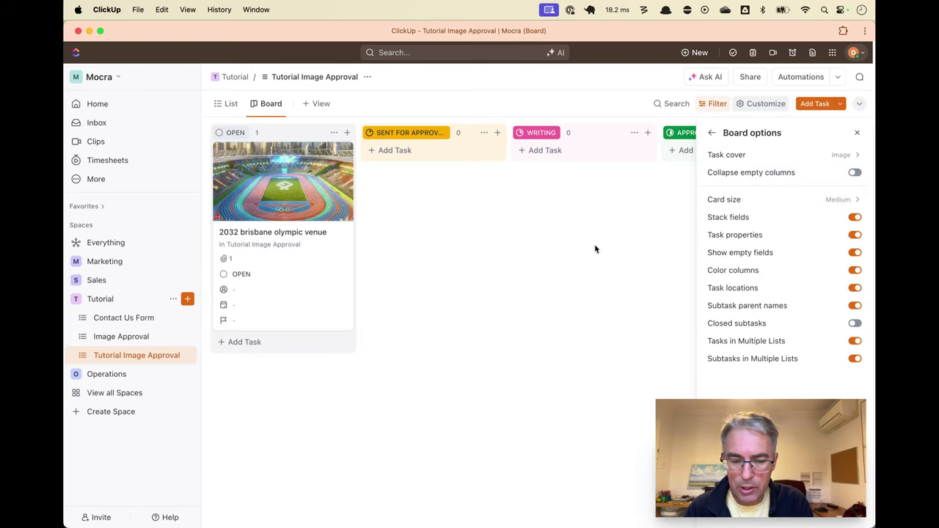
click(512, 270)
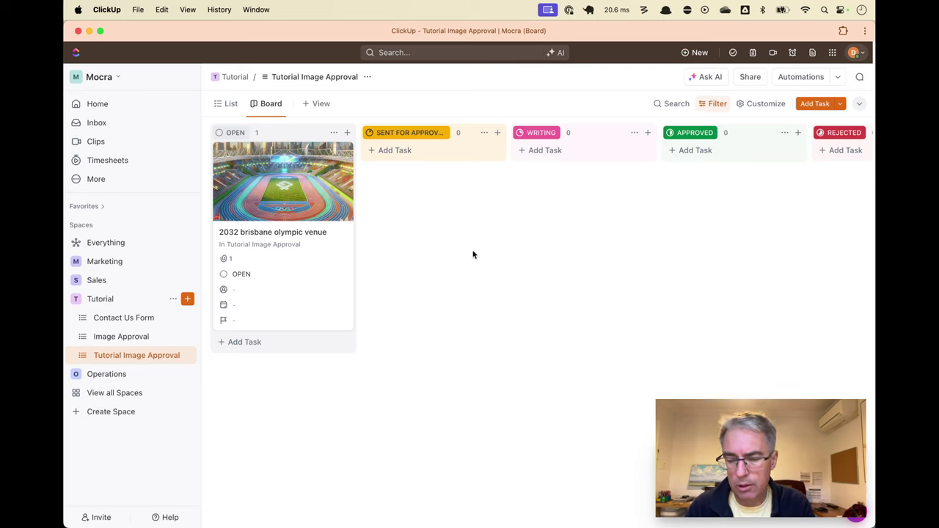
key(super+r)
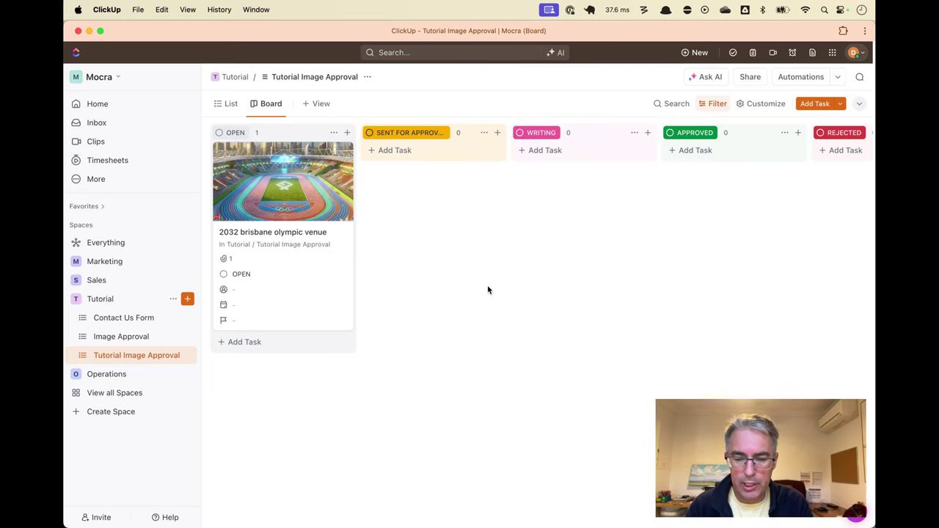
Collapse the empty WRITING, PUBLISH and CLOSED columns on the board
click(633, 132)
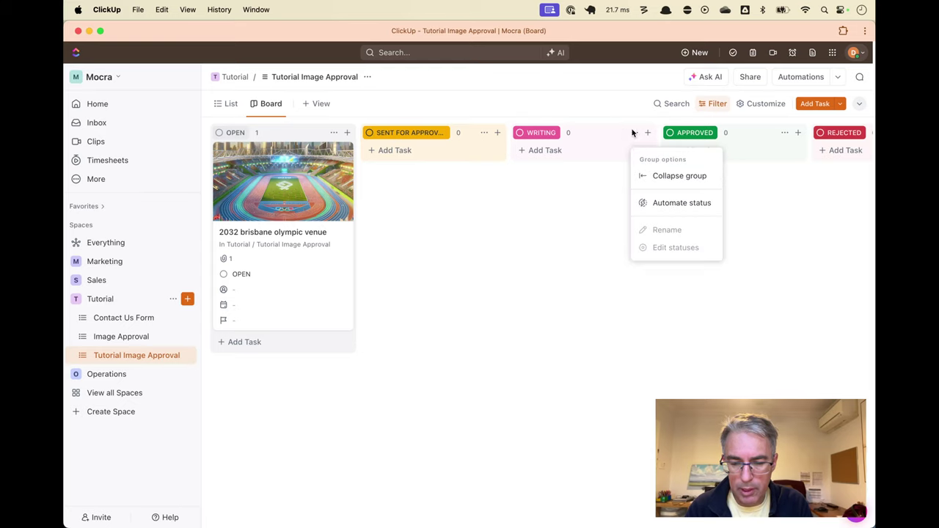
click(656, 176)
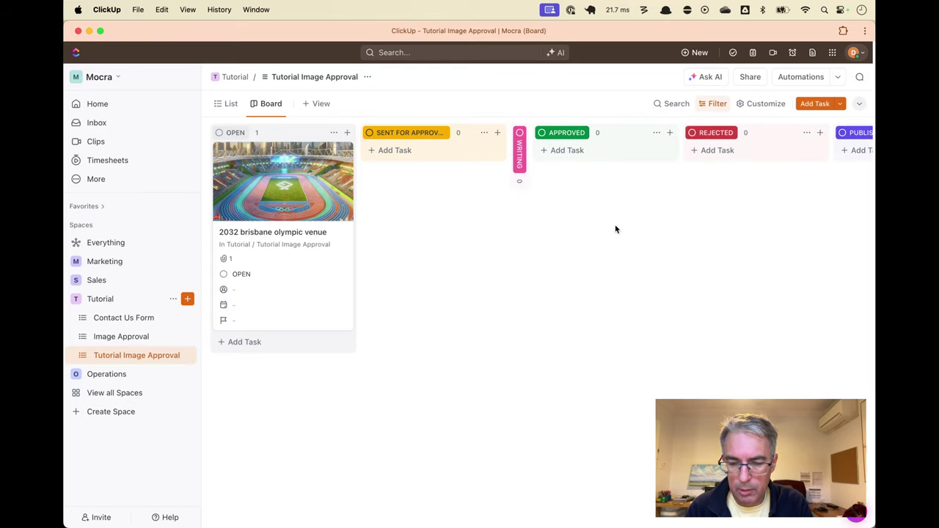
scroll(699, 214, right, 5)
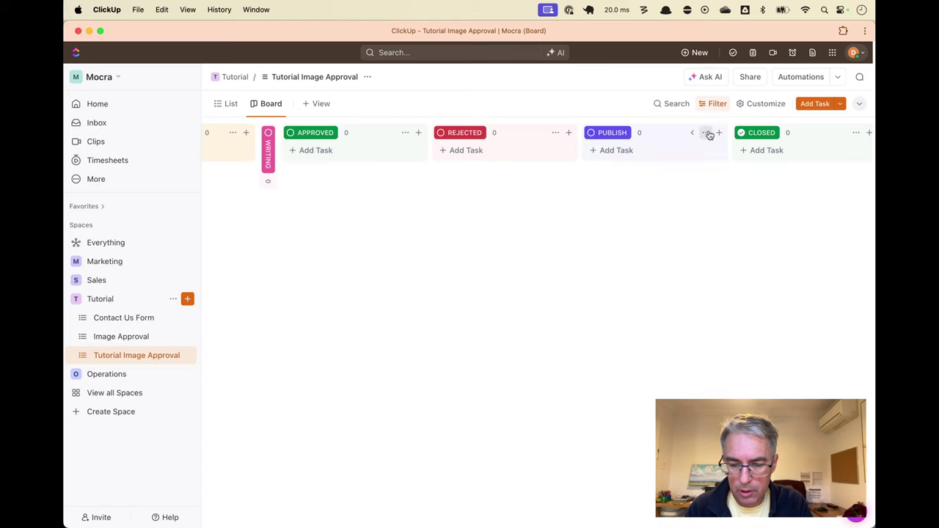
click(706, 134)
click(734, 176)
click(727, 134)
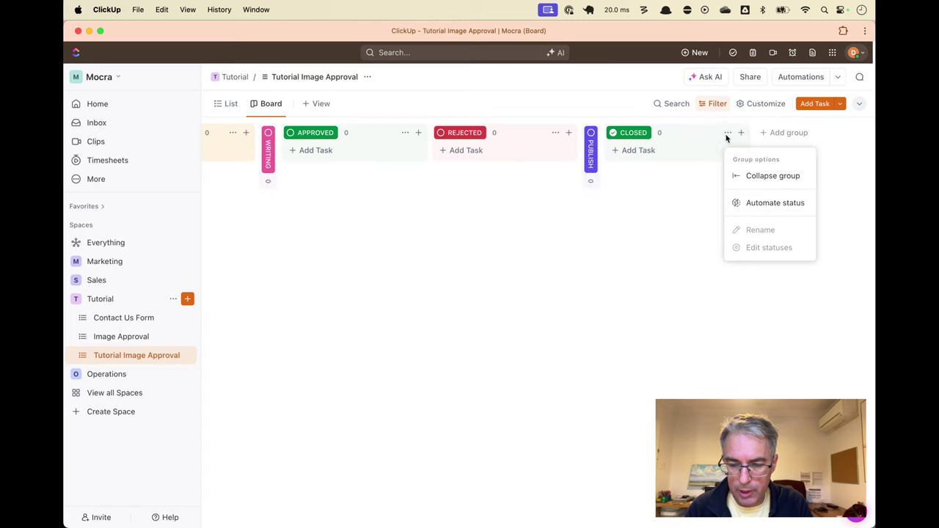
click(738, 176)
scroll(618, 215, left, 5)
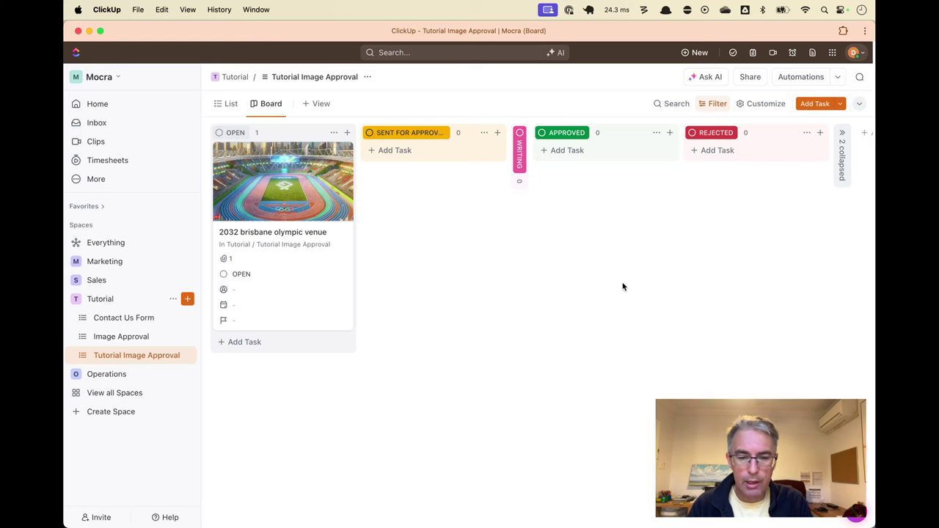
key(super+Tab)
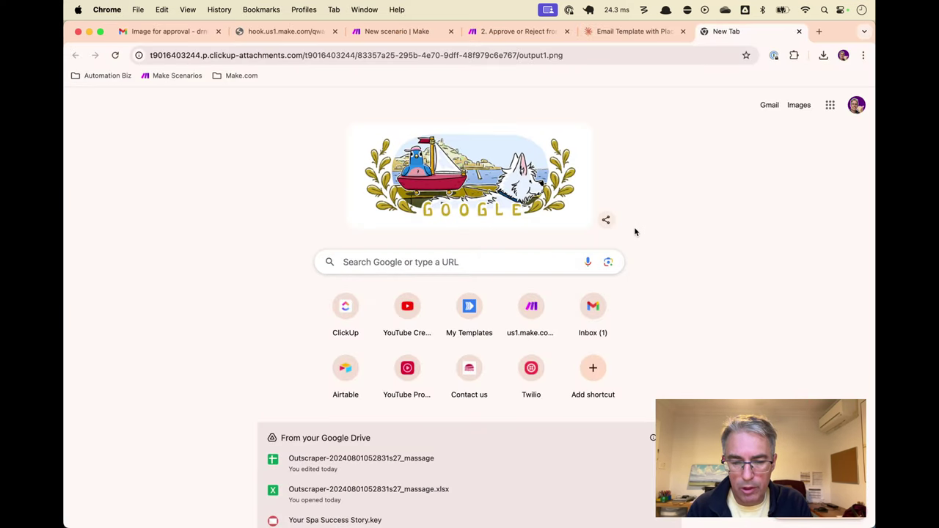
Close the attachment tab and the upload results panel in Make
key(super+w)
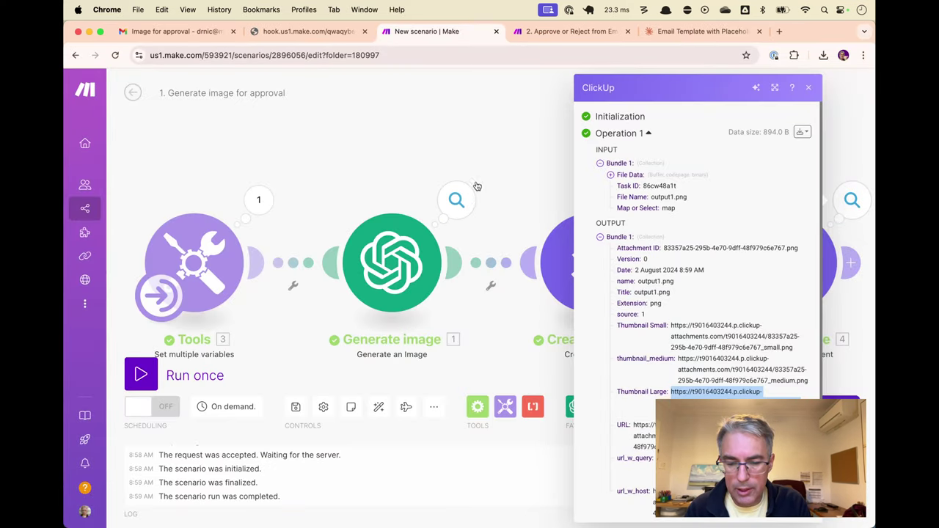
click(503, 153)
scroll(513, 153, right, 2)
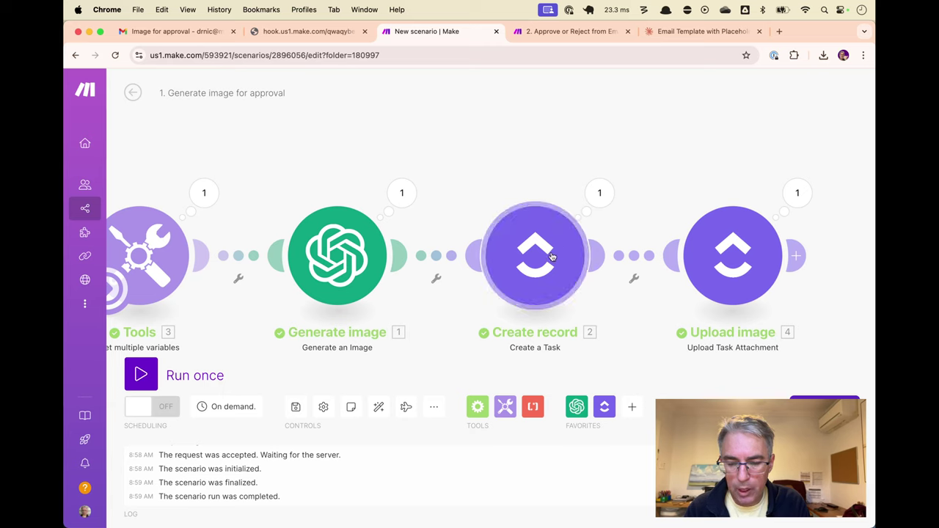
Set Create record's task status to 'sent for approval', then check the ClickUp board
click(550, 259)
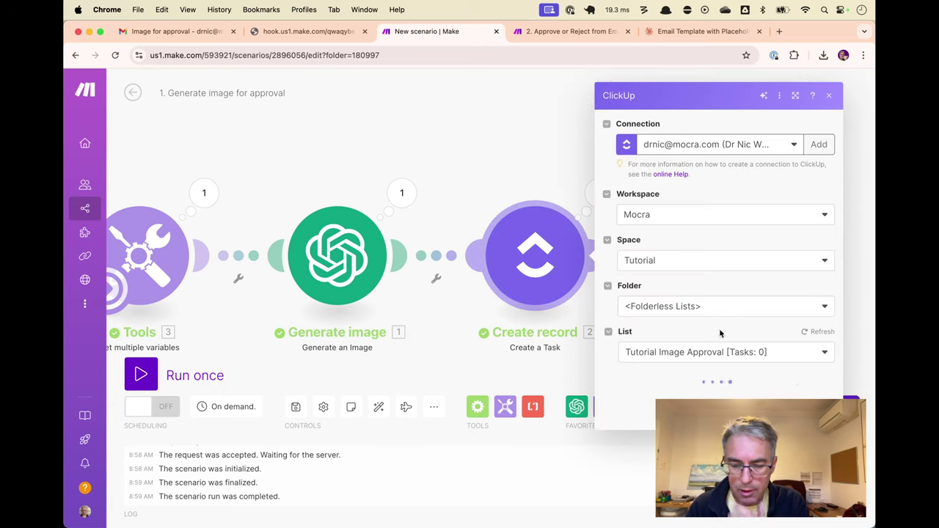
scroll(719, 333, down, 5)
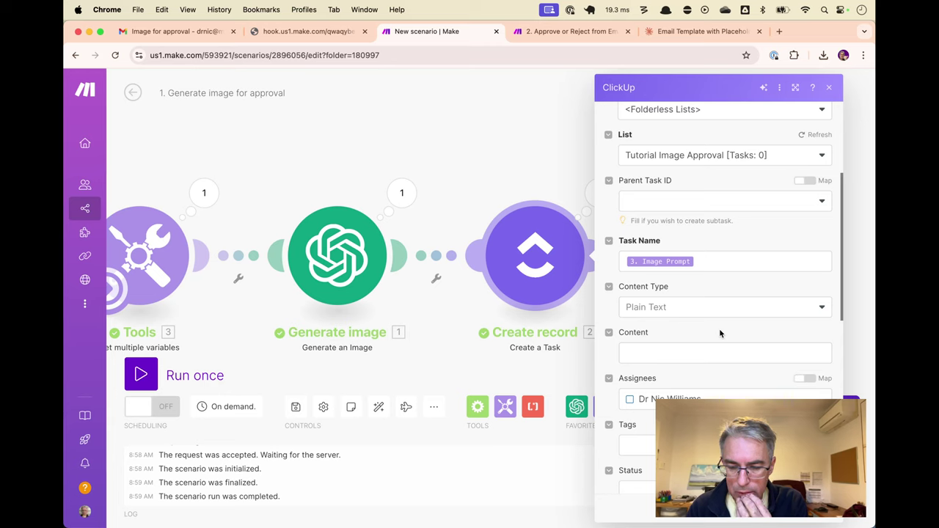
scroll(719, 331, down, 5)
click(722, 321)
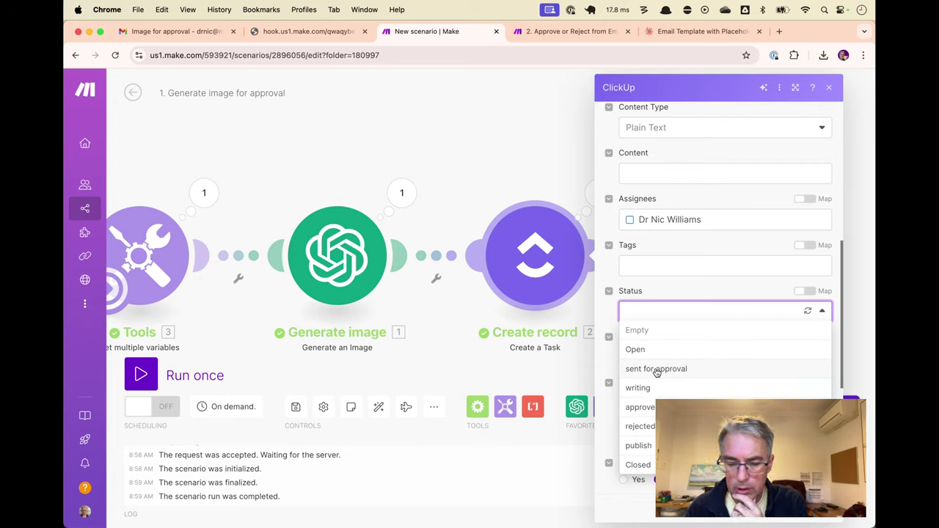
click(656, 369)
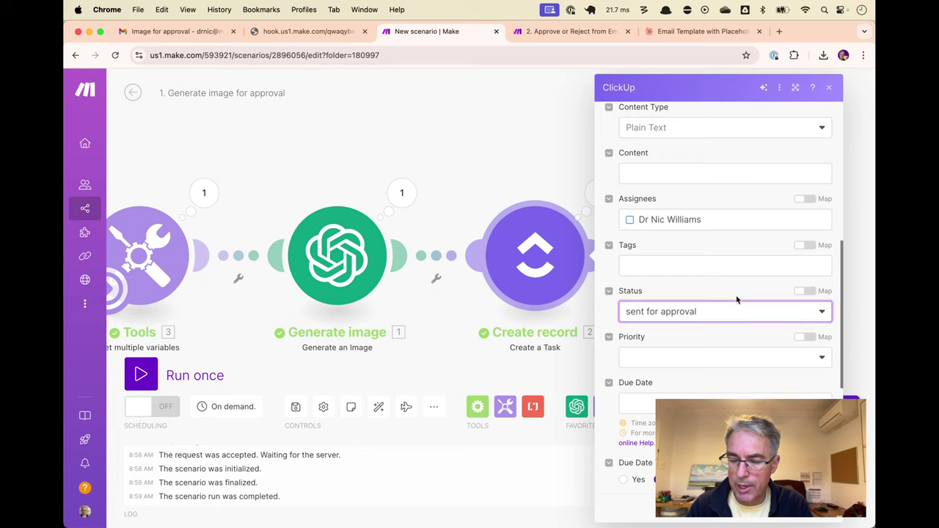
click(814, 507)
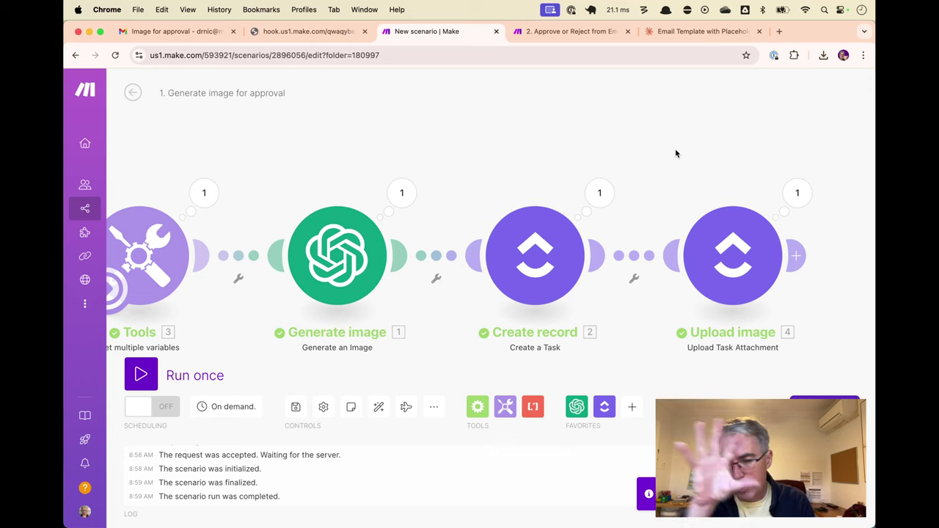
key(super+Tab)
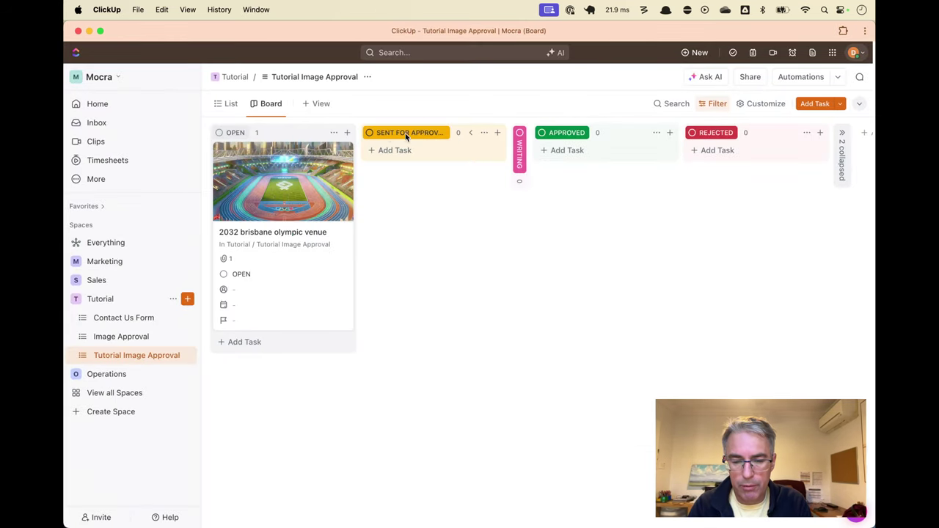
key(super+Tab)
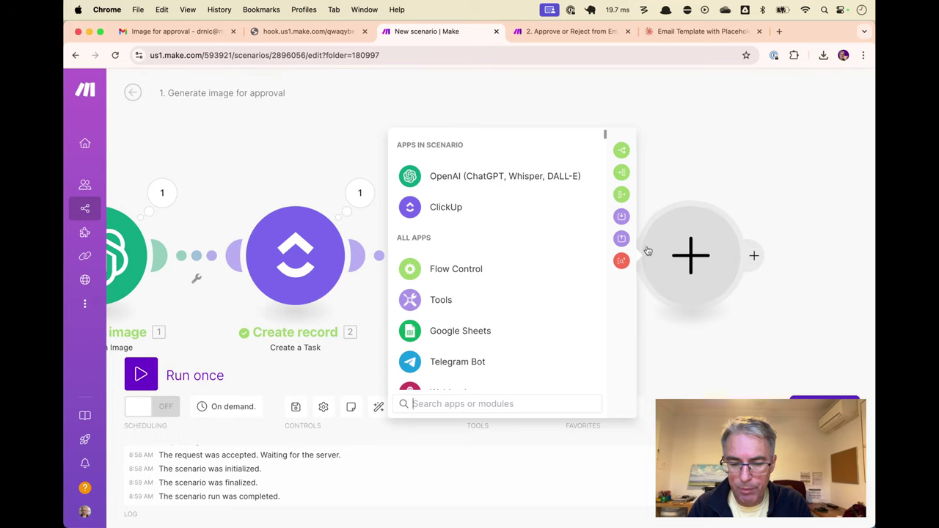
Add a Gmail Send an Email module after Upload image
text(gmai)
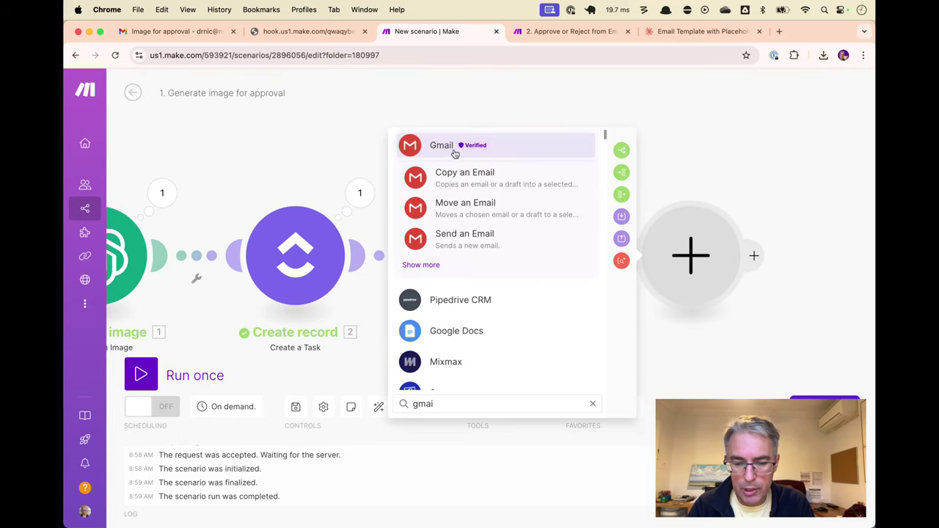
click(455, 151)
scroll(505, 264, down, 5)
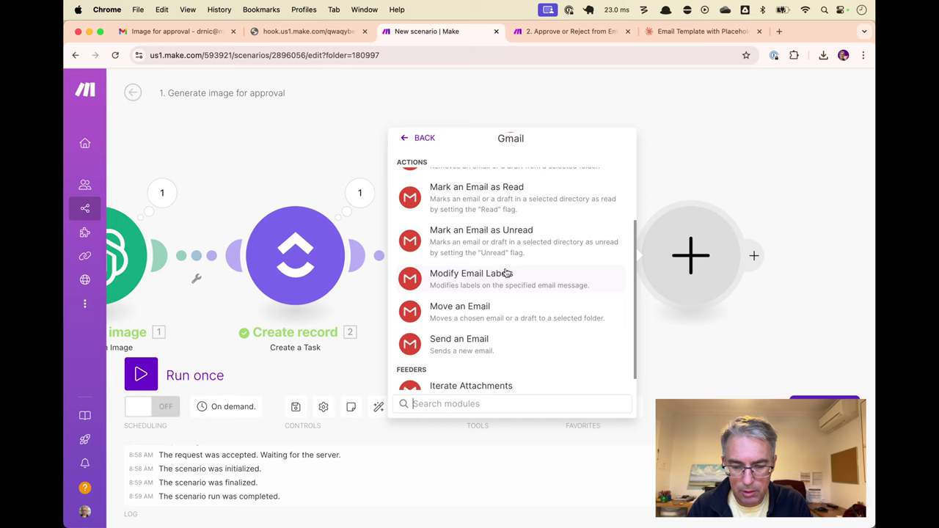
click(479, 327)
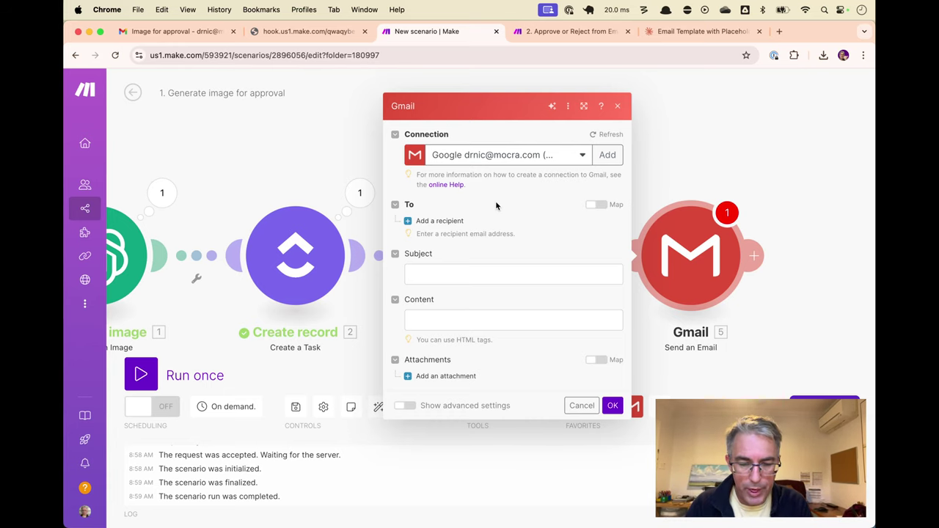
Enter the test recipient's email address
click(438, 221)
click(475, 220)
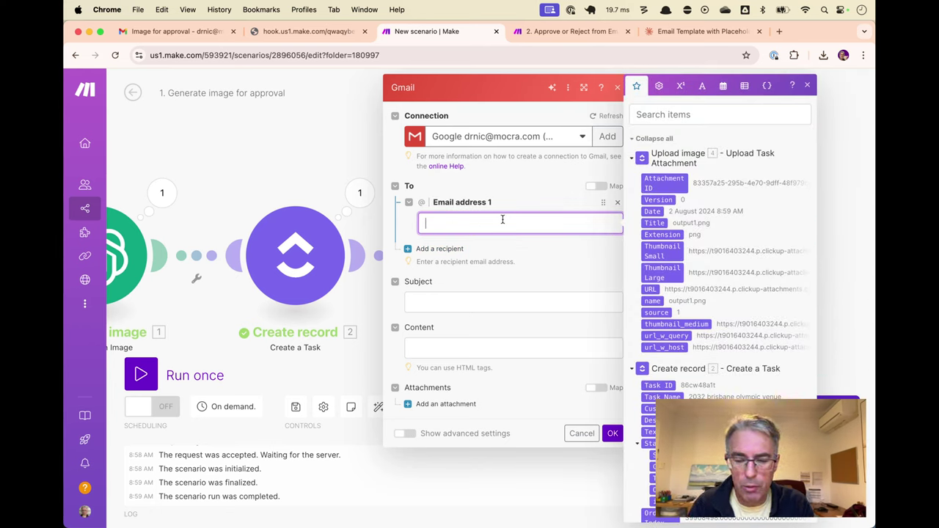
text(image)
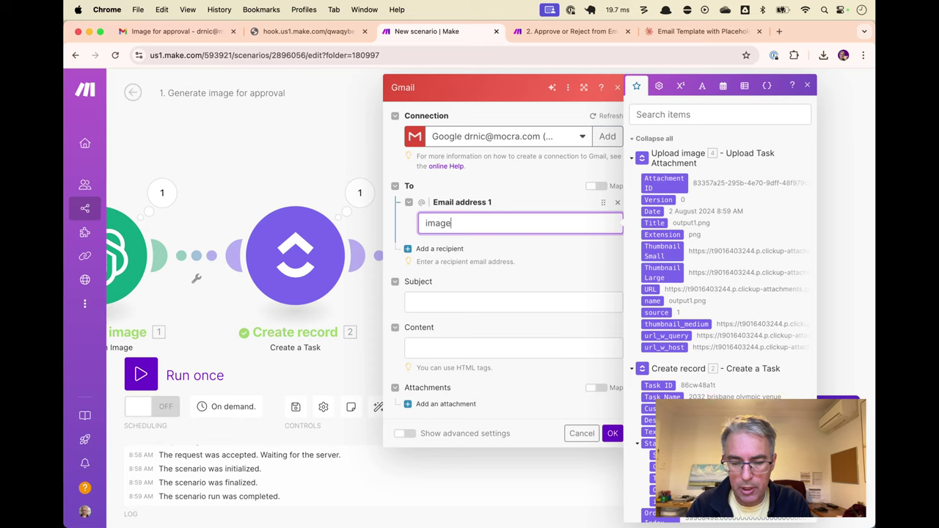
text(-approvers)
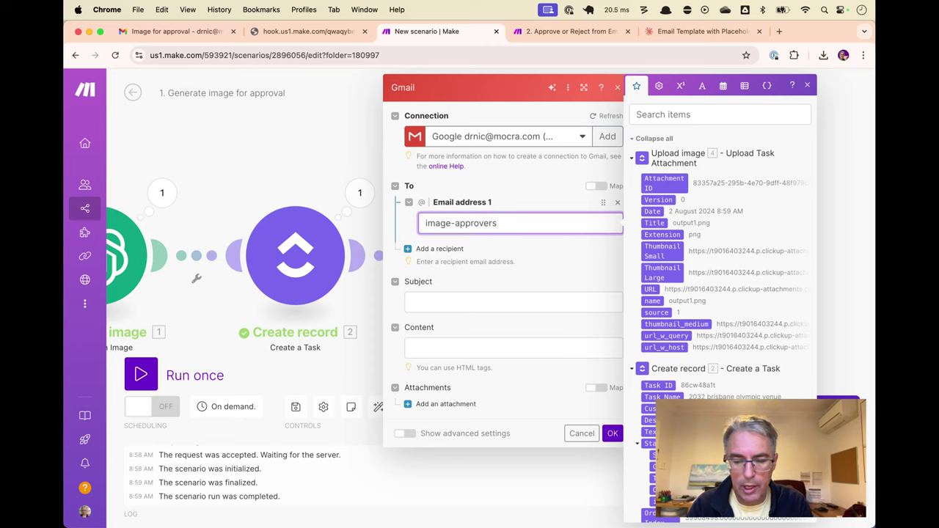
key(ctrl+a)
key(BackSpace)
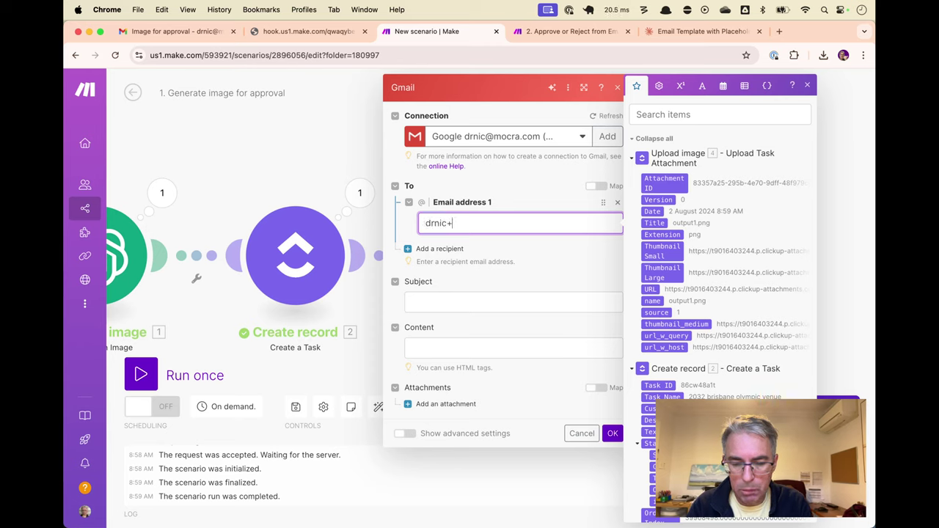
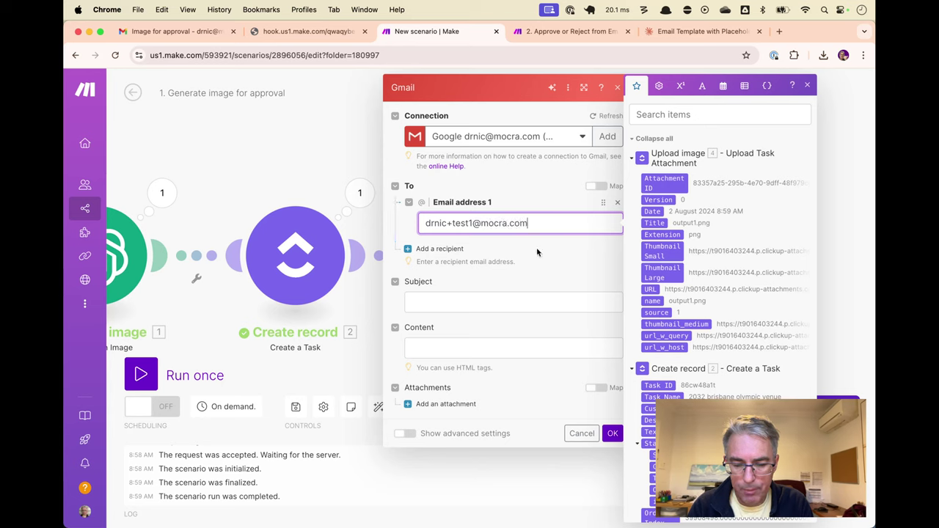
click(551, 277)
Set the subject to 'Image for Approval -' followed by the mapped Image Prompt
click(590, 303)
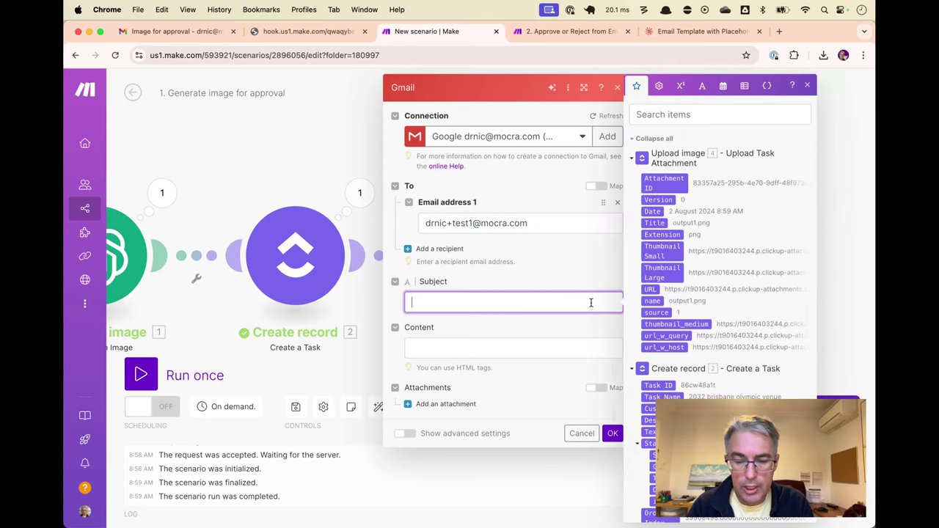
text(Image for)
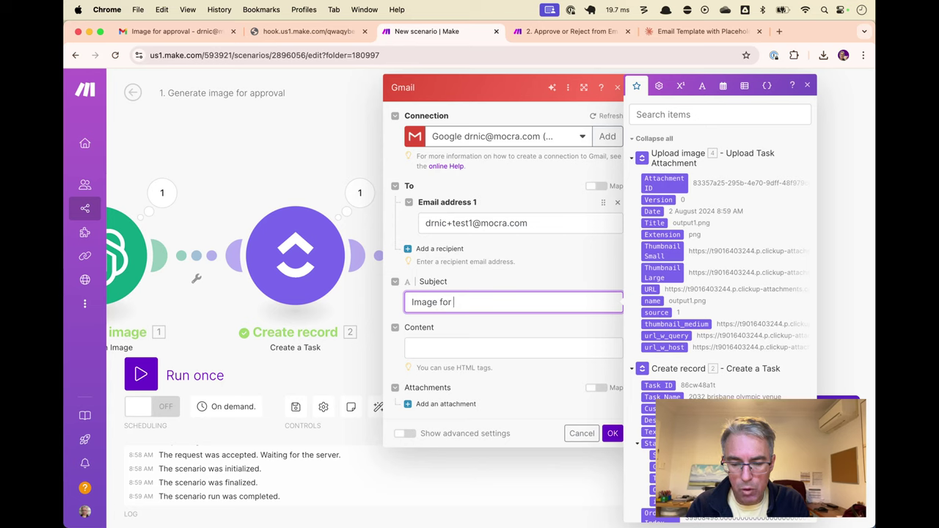
text( Approval -)
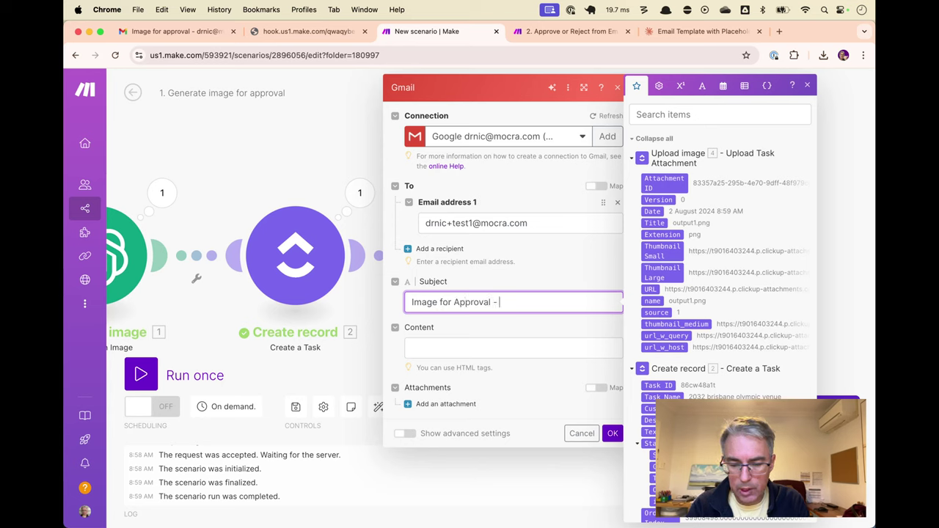
scroll(737, 334, down, 6)
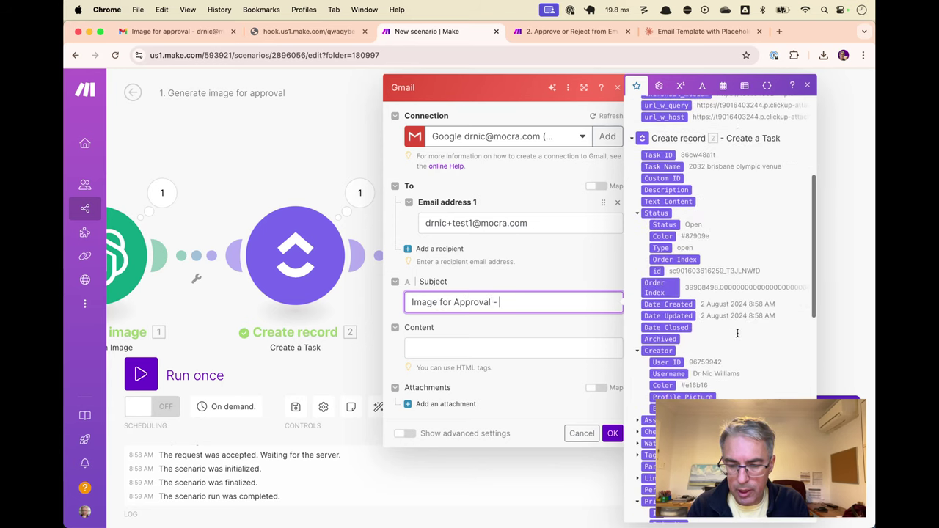
scroll(698, 263, down, 10)
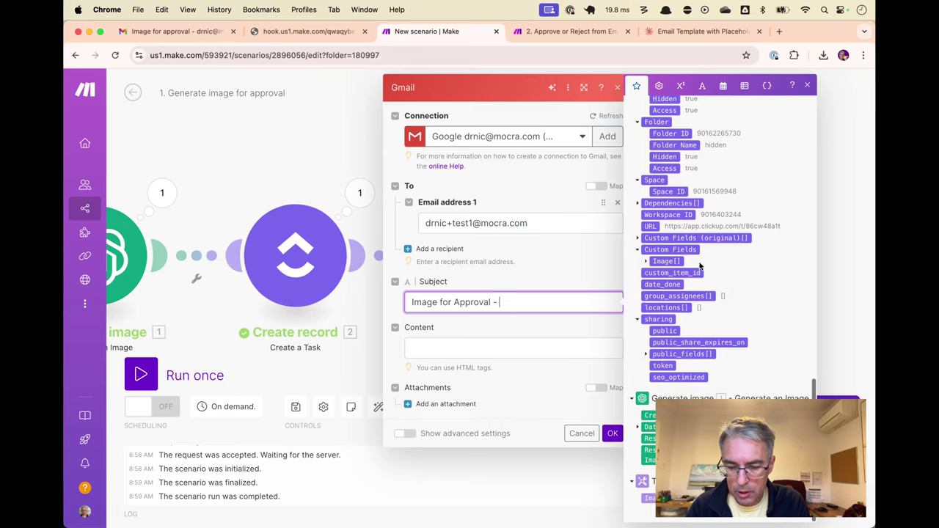
text(-)
click(649, 498)
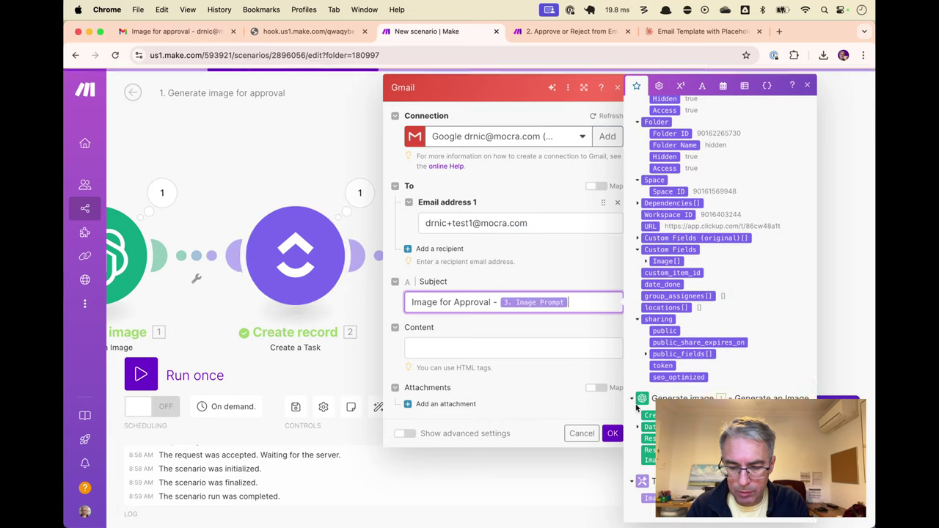
click(577, 280)
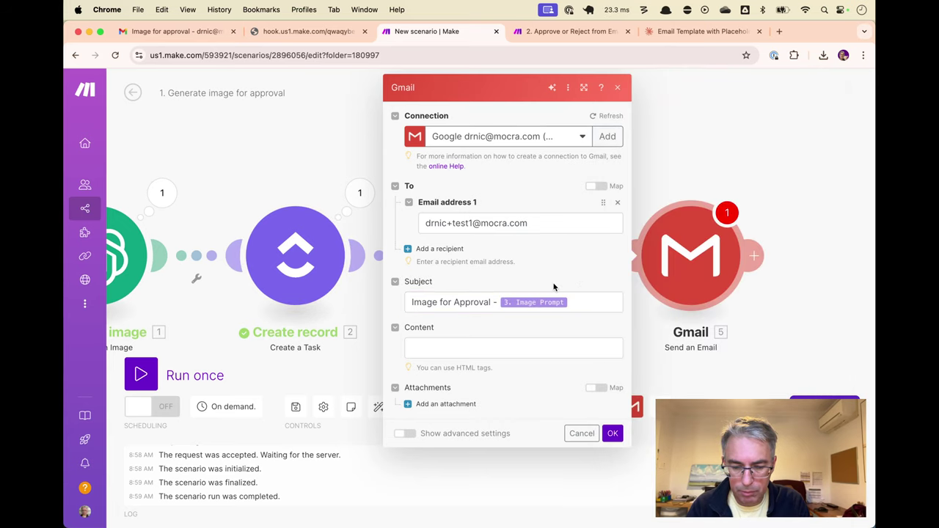
click(510, 344)
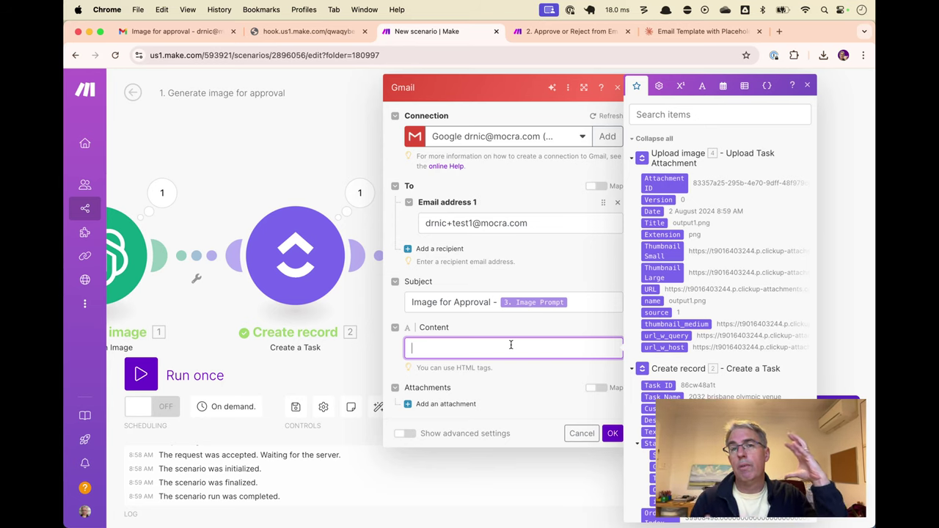
Enter placeholder lines 'Image URL', 'Approva button/link' and 'Reject button/' in the Gmail Content field
text(Image)
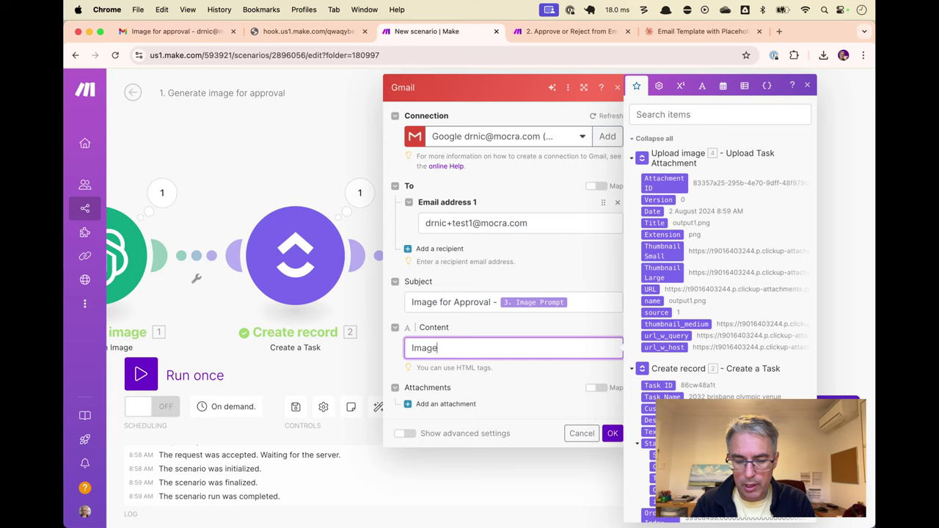
text( URL)
key(Return)
text(Ap)
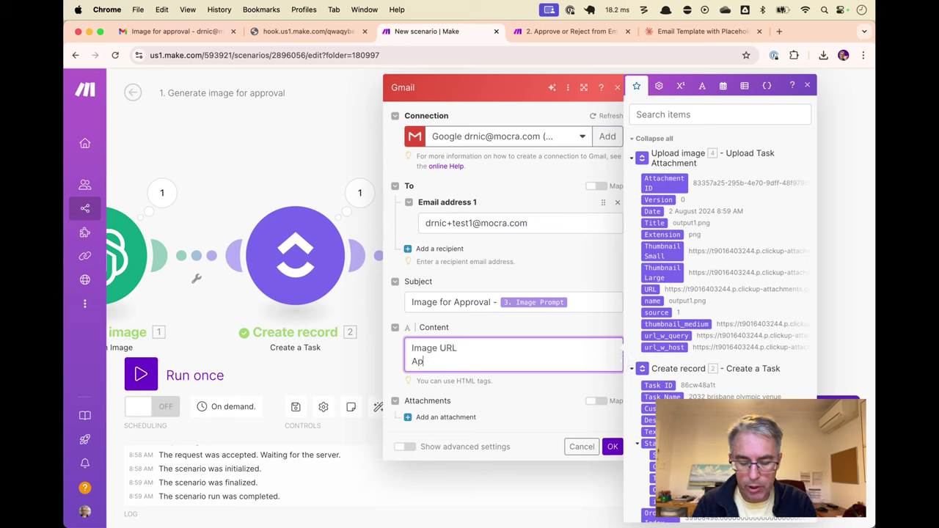
text(prova)
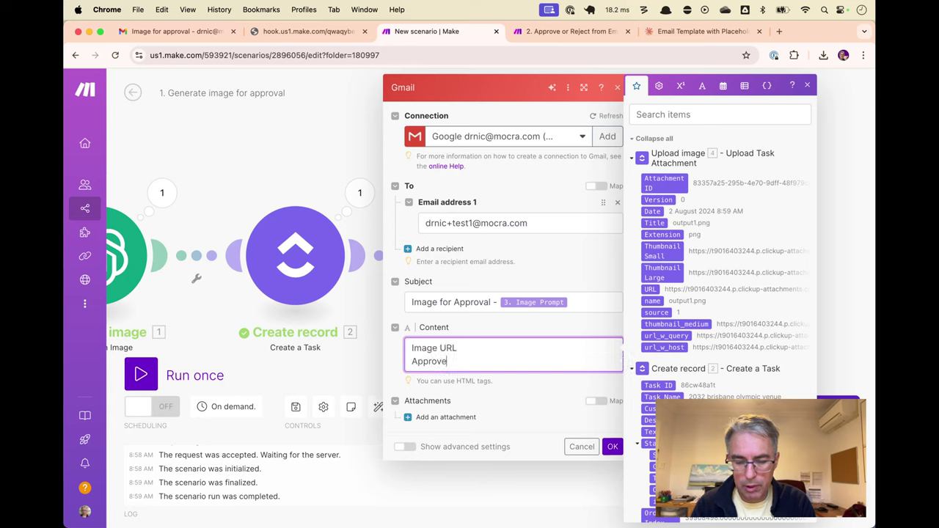
text( button/link)
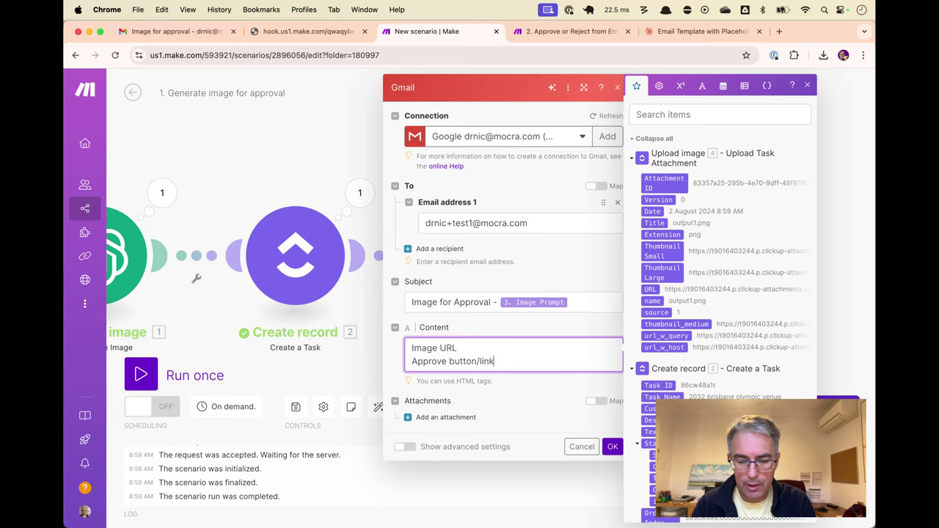
key(Return)
text(Reject but)
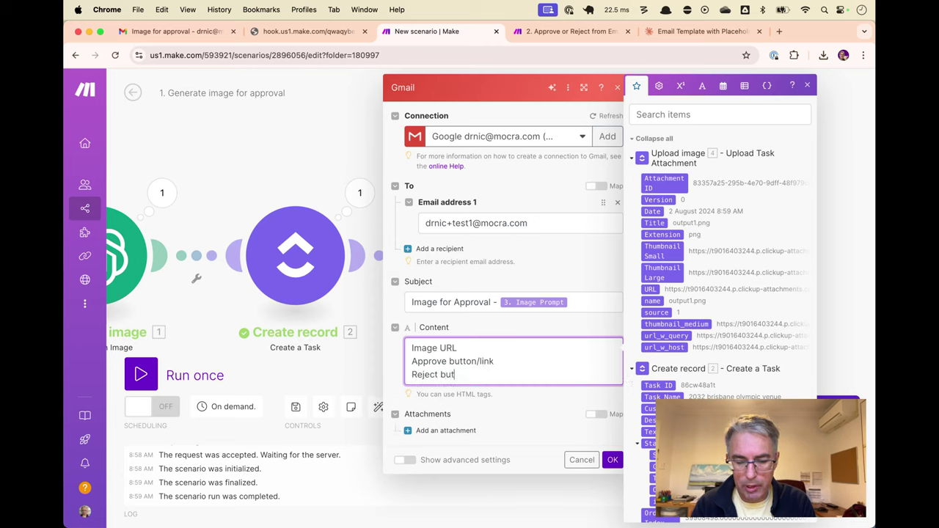
text(ton/link)
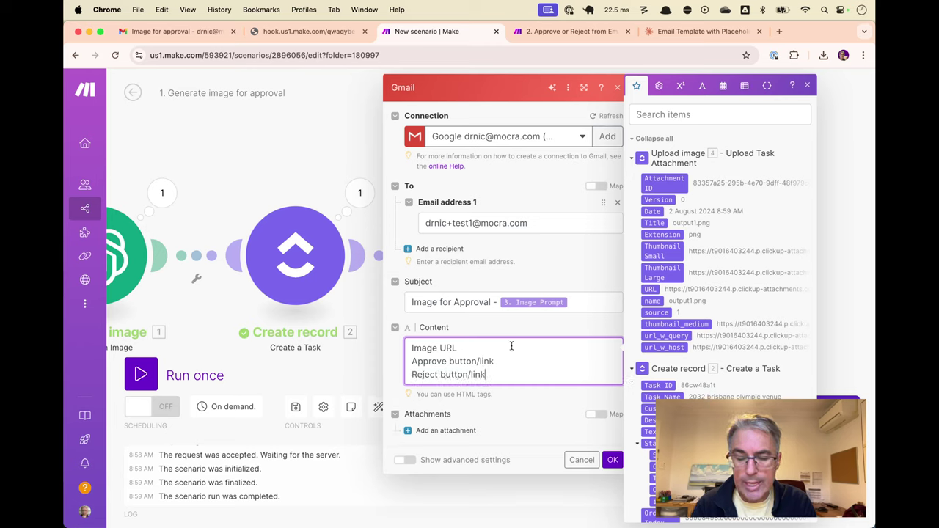
click(556, 418)
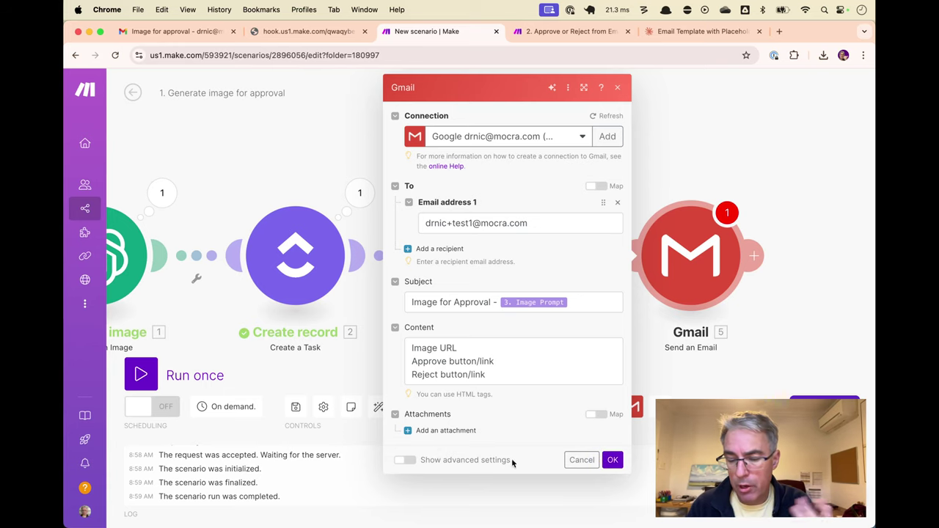
Try adding an attachment, then save the Gmail module settings with OK
click(484, 429)
scroll(487, 427, down, 3)
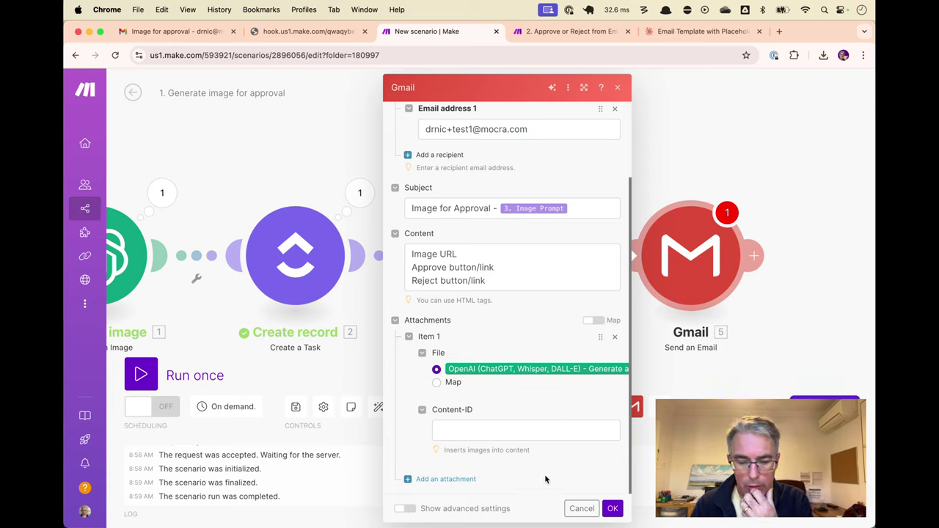
scroll(615, 335, up, 2)
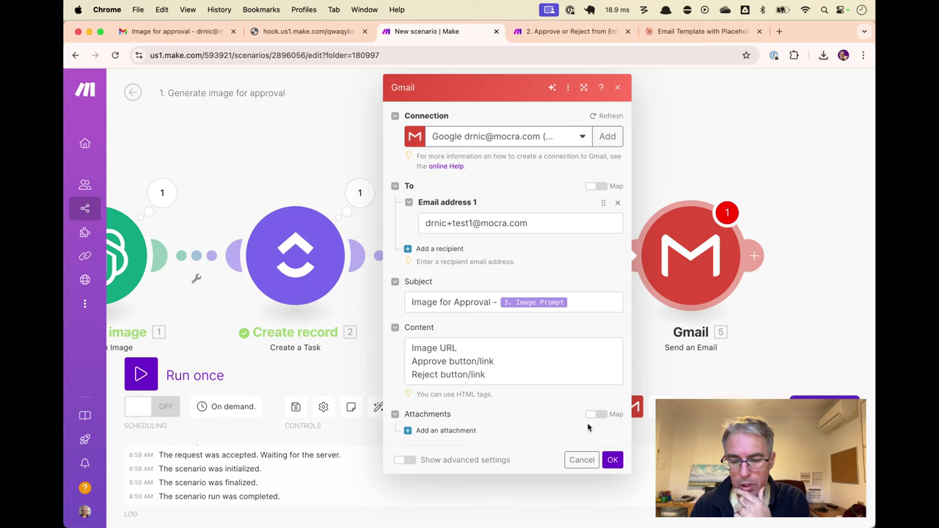
click(613, 460)
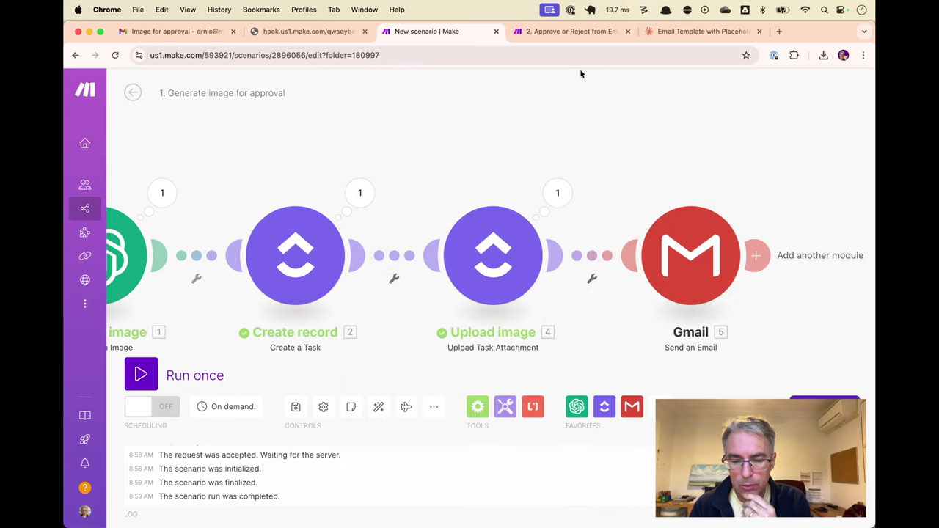
Rename the Gmail module to 'Send email with image for approval'
right_click(697, 225)
click(729, 286)
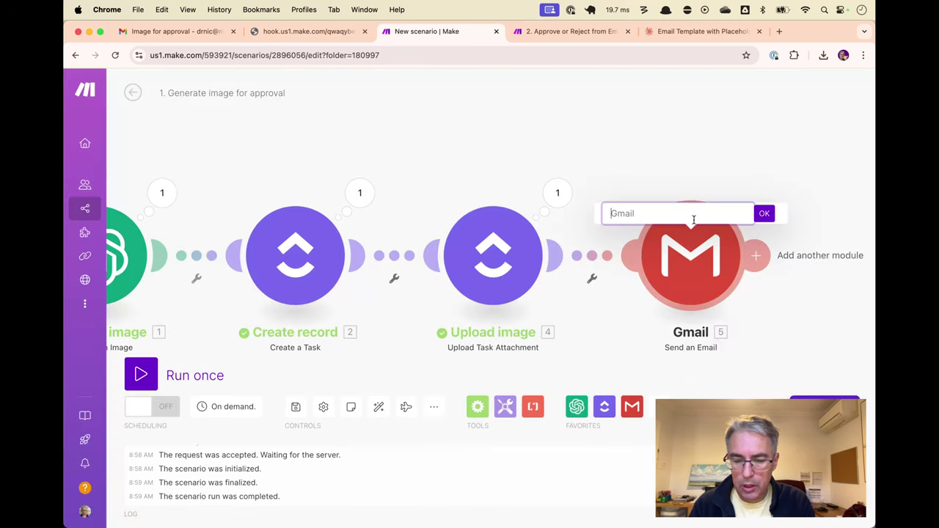
text(Send em)
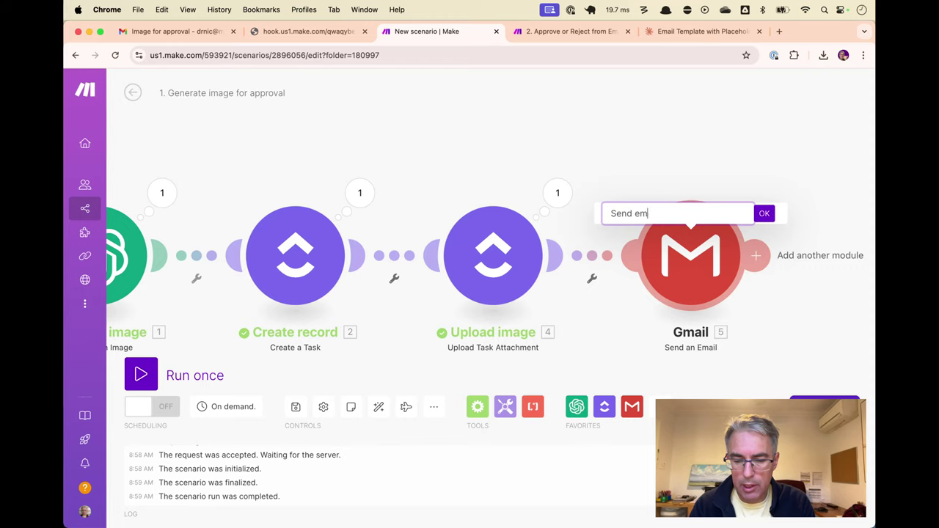
text(ail with im)
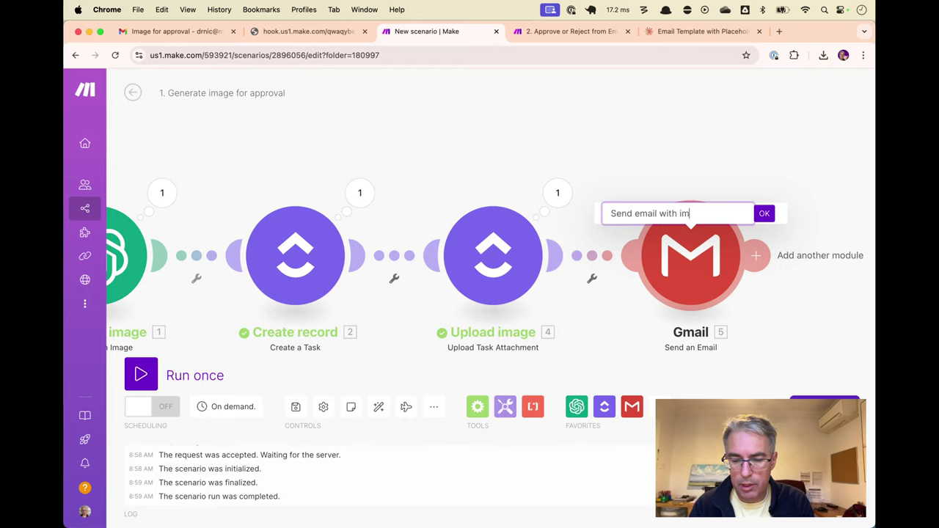
text(age for approval)
key(Return)
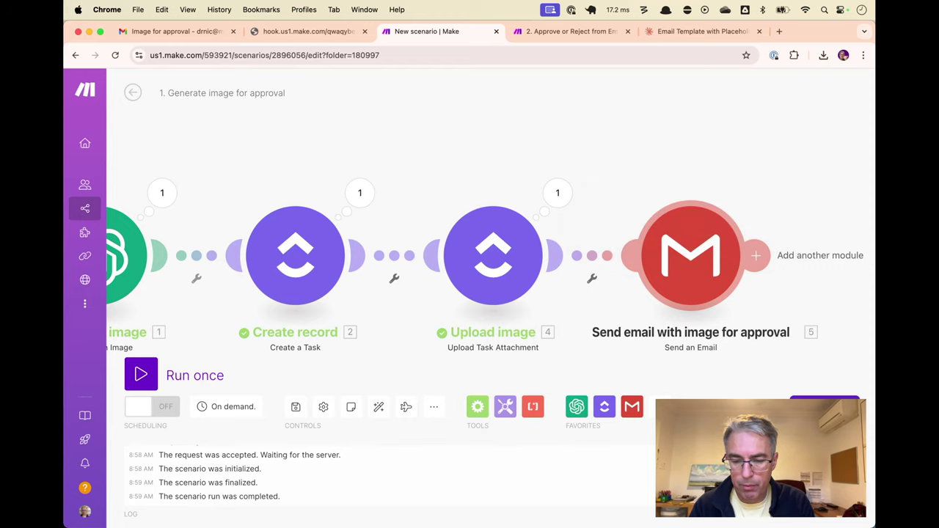
Add an attachment to the Gmail module's email
drag(419, 129, 531, 113)
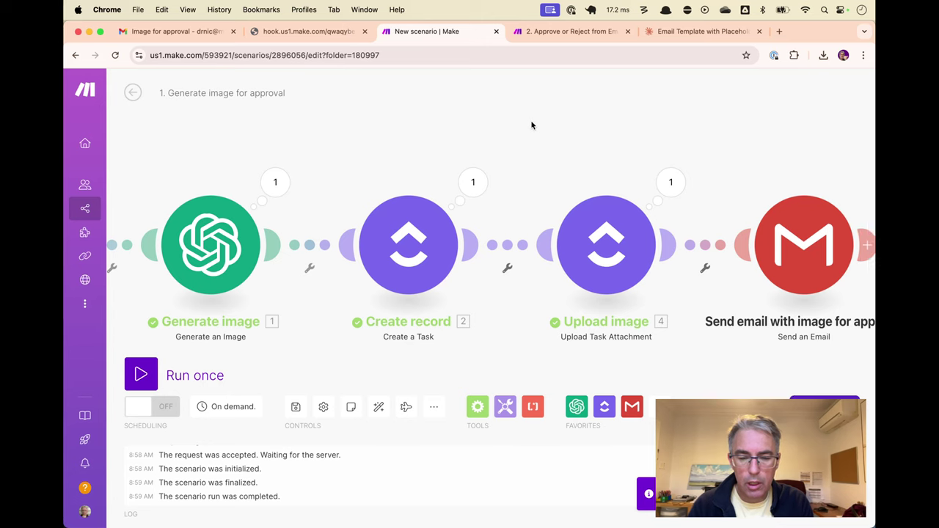
scroll(534, 121, down, 2)
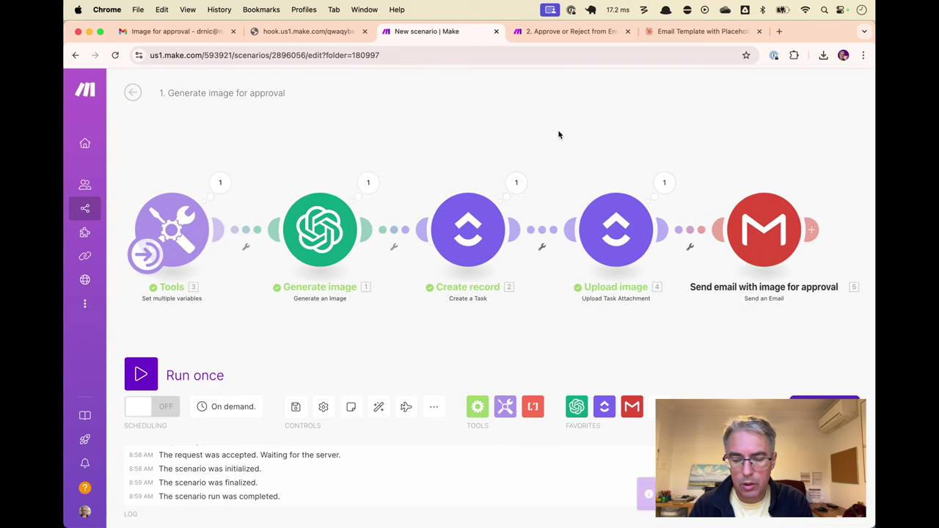
click(750, 257)
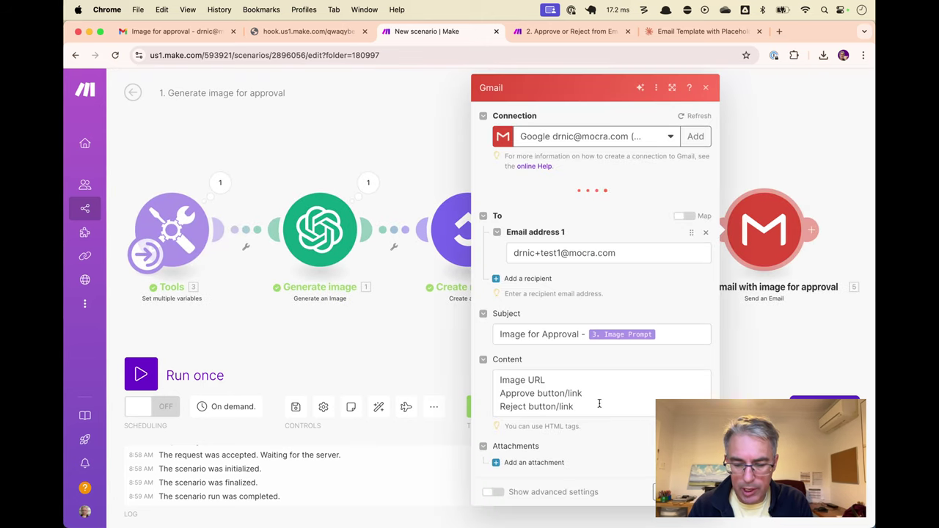
click(534, 462)
scroll(586, 451, down, 3)
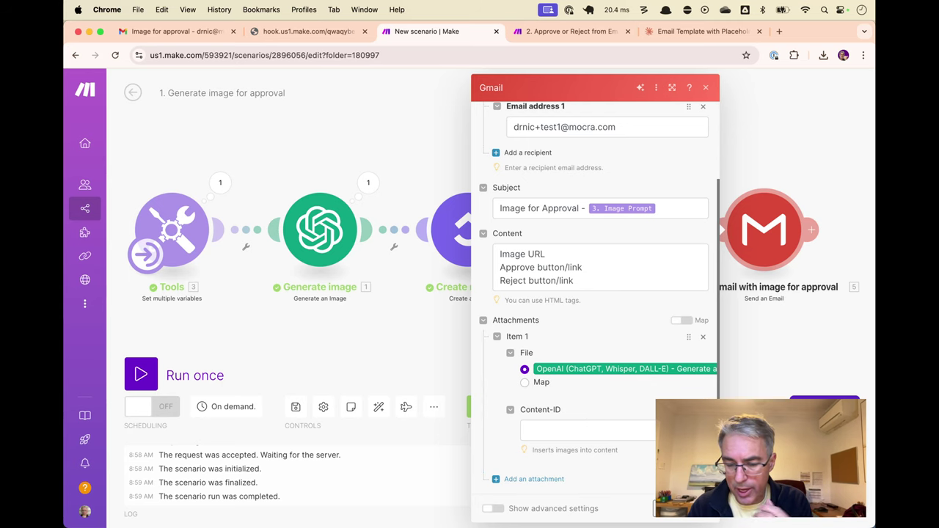
Append a <br> tag to the Image URL, Approve and Reject content lines, then close the module
drag(499, 253, 563, 286)
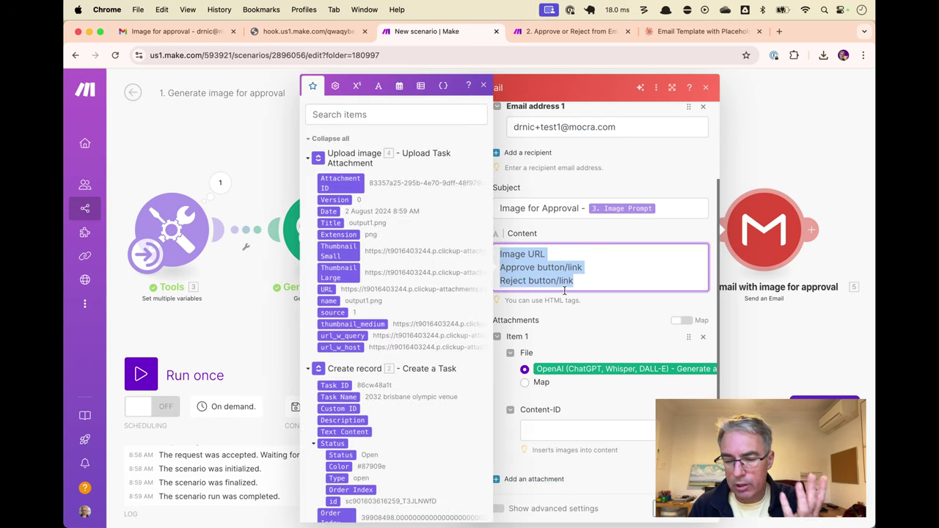
click(550, 254)
text(<br>)
key(shift+Left)
key(shift+Left)
key(shift+Left)
key(shift+Left)
key(super+c)
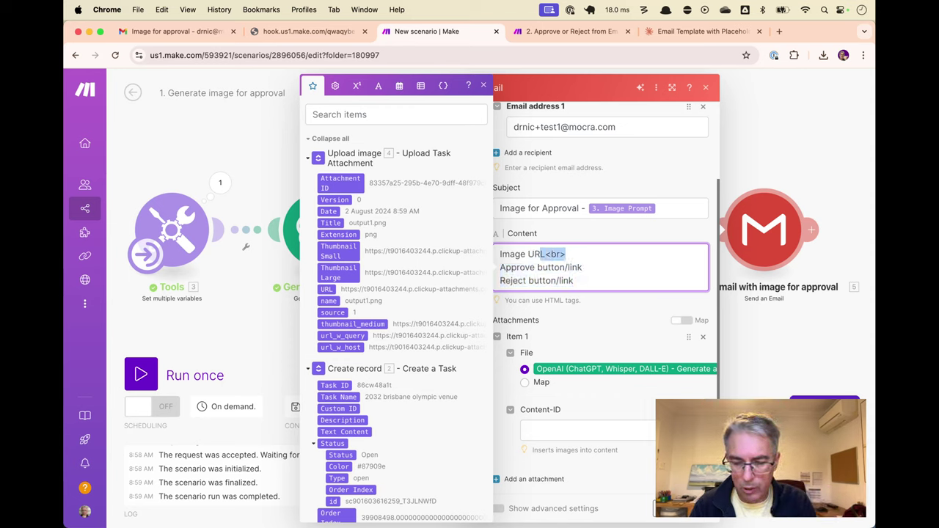
click(582, 267)
key(super+v)
click(574, 281)
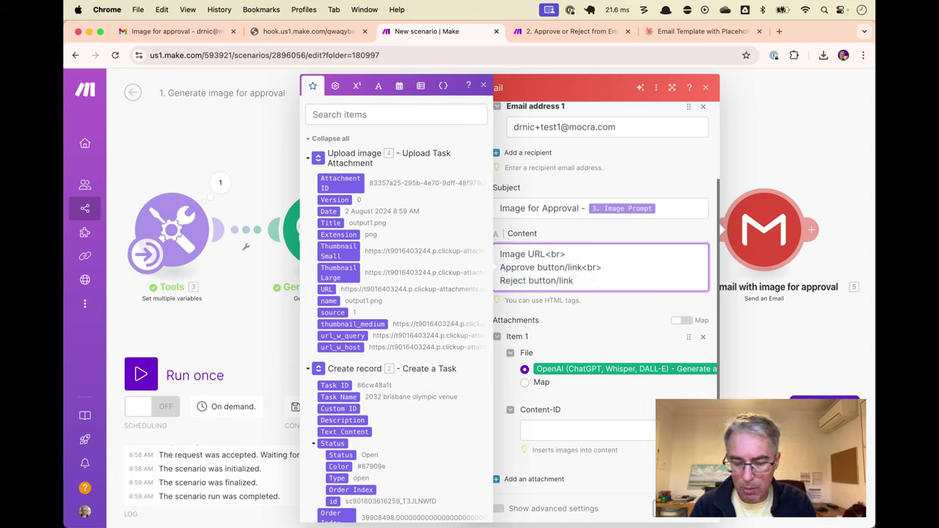
key(super+v)
key(Escape)
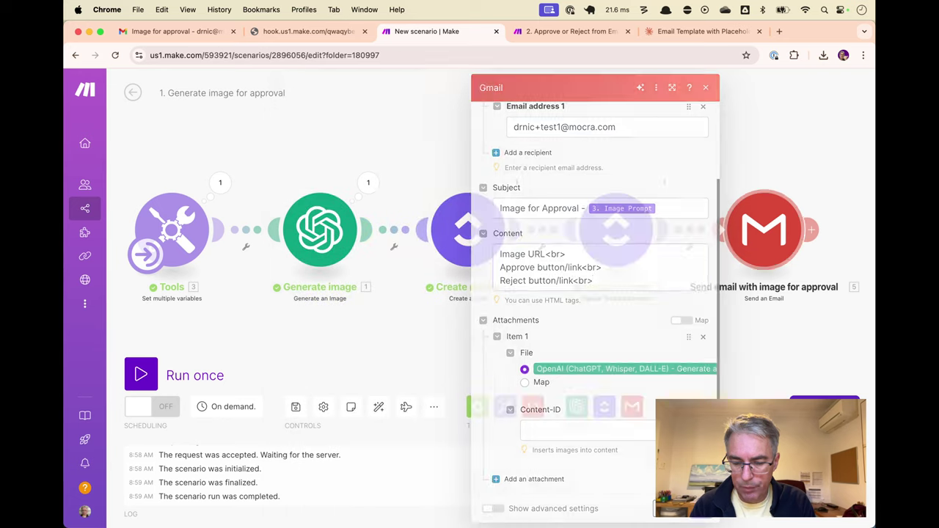
key(Escape)
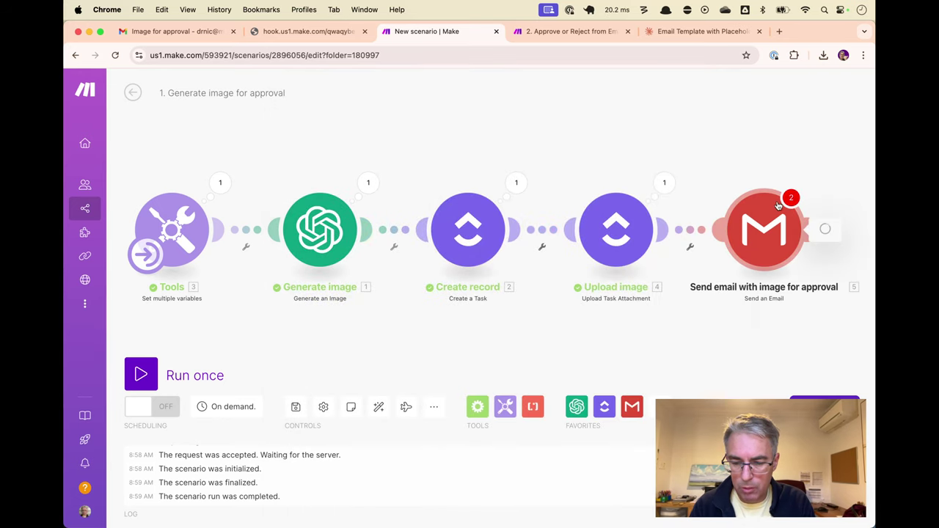
Check the Gmail module, run the scenario once, then switch to the Claude email template chat
click(772, 213)
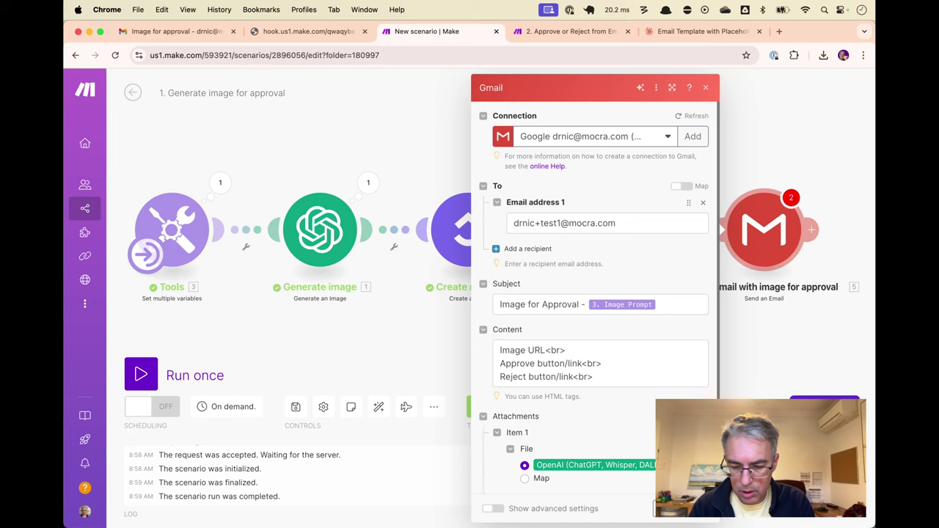
key(Escape)
key(ctrl+Return)
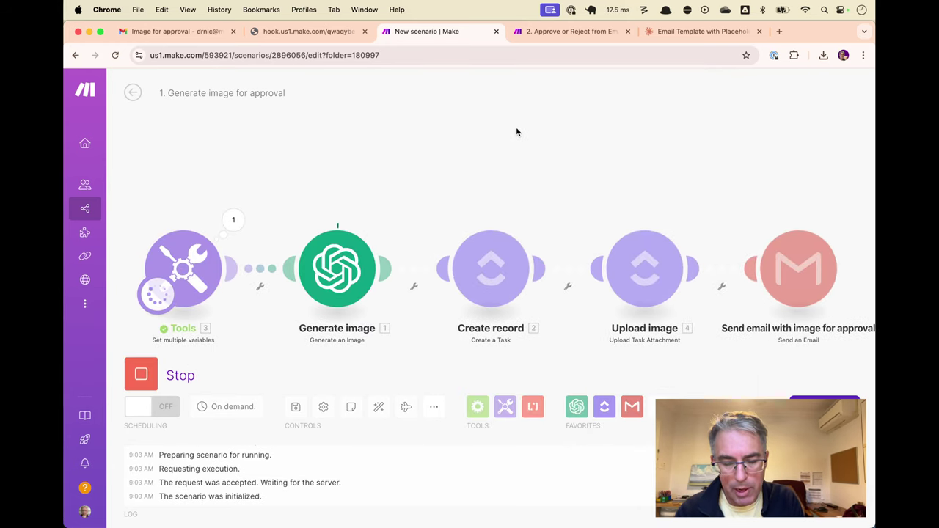
key(ctrl+Tab)
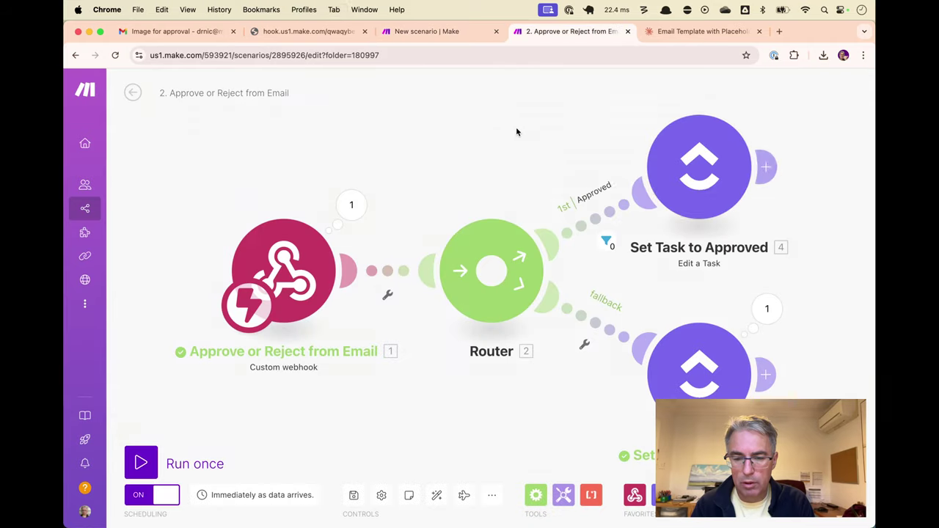
key(ctrl+Tab)
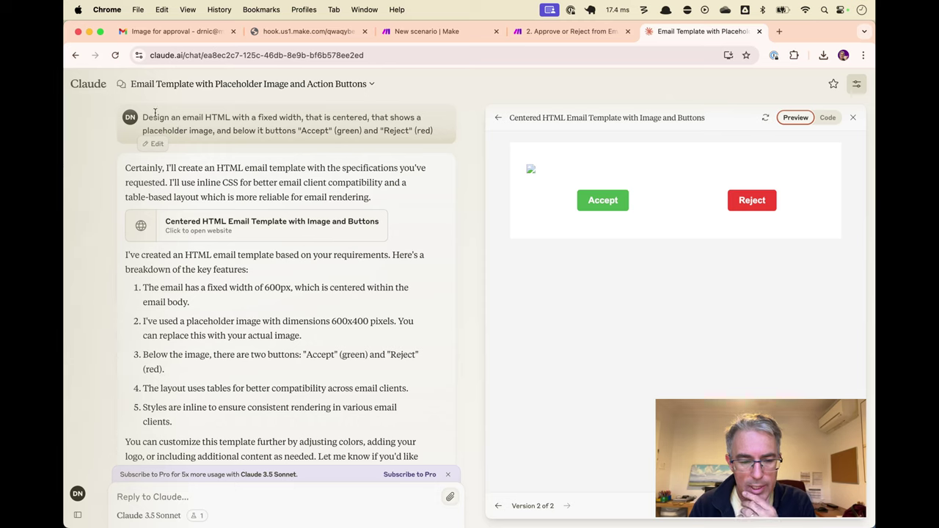
drag(143, 117, 241, 117)
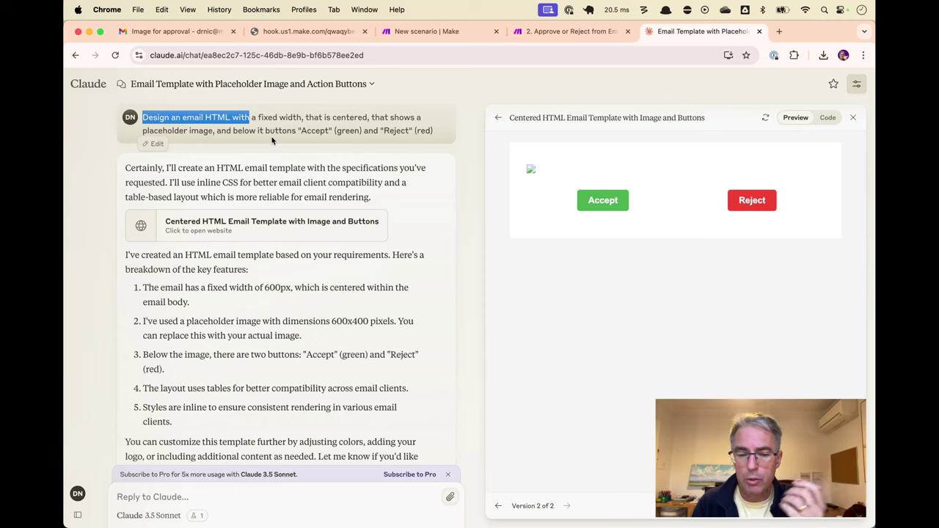
drag(233, 131, 336, 130)
click(424, 155)
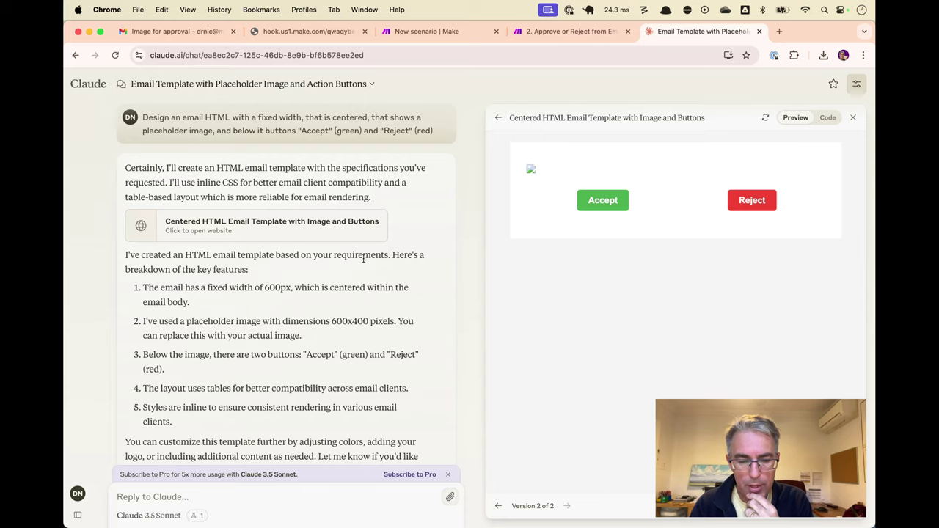
scroll(364, 256, down, 10)
scroll(364, 262, up, 3)
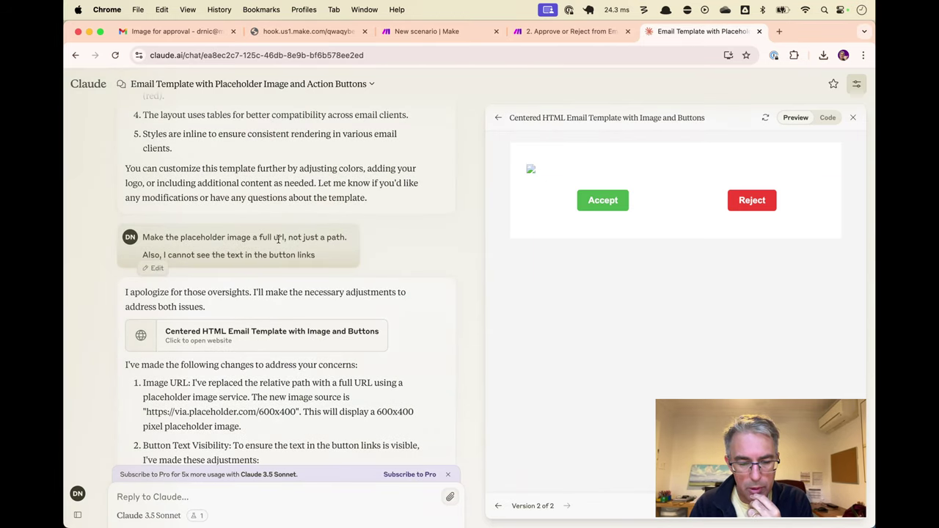
drag(286, 239, 227, 239)
click(234, 240)
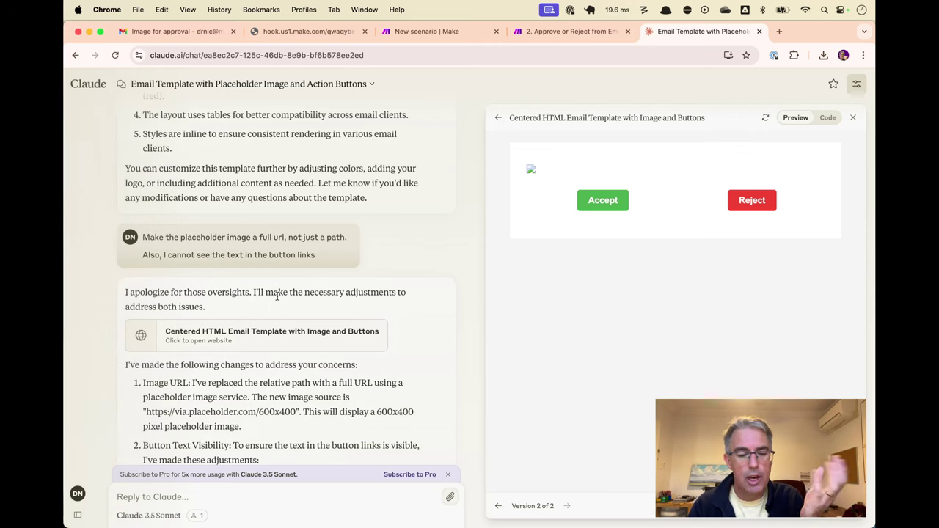
scroll(275, 293, down, 5)
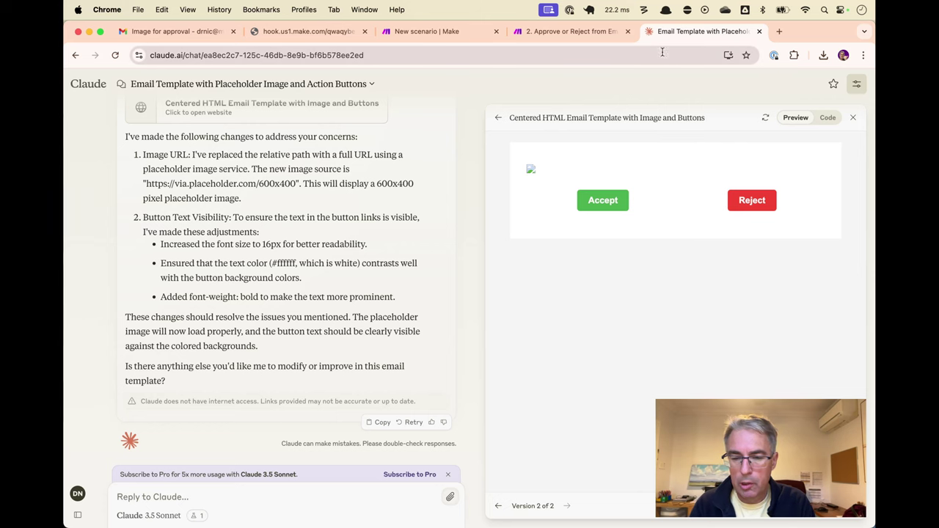
click(827, 118)
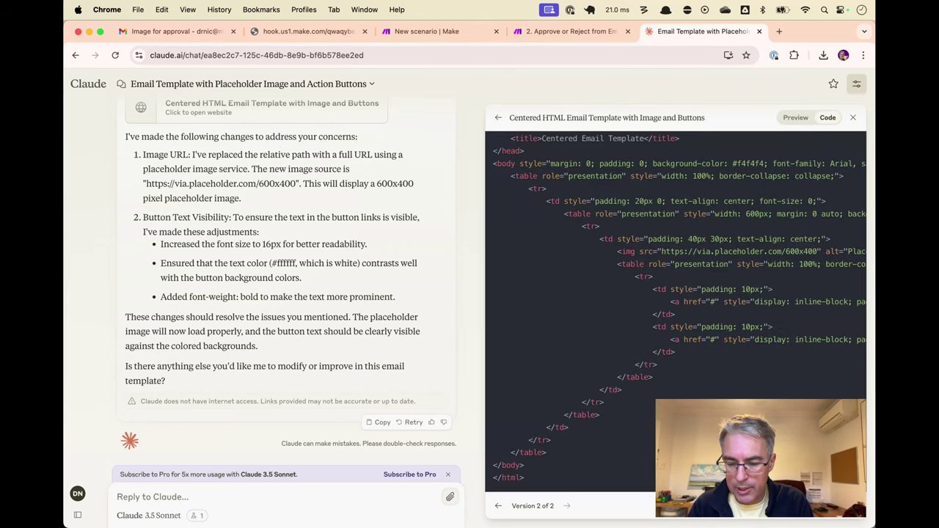
click(818, 518)
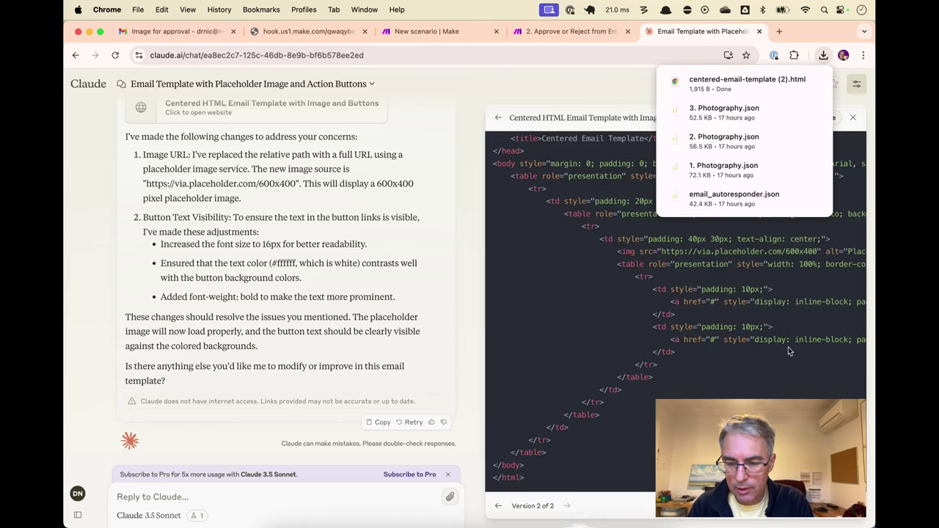
click(777, 77)
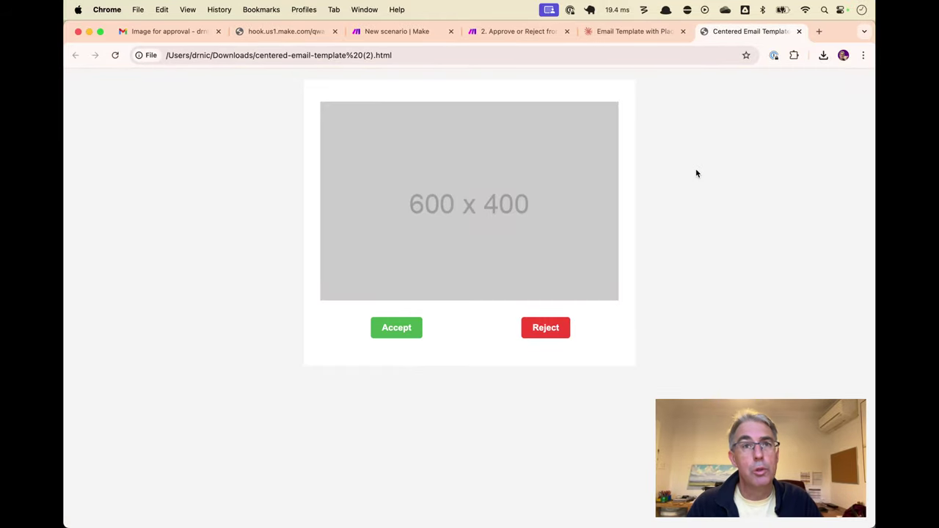
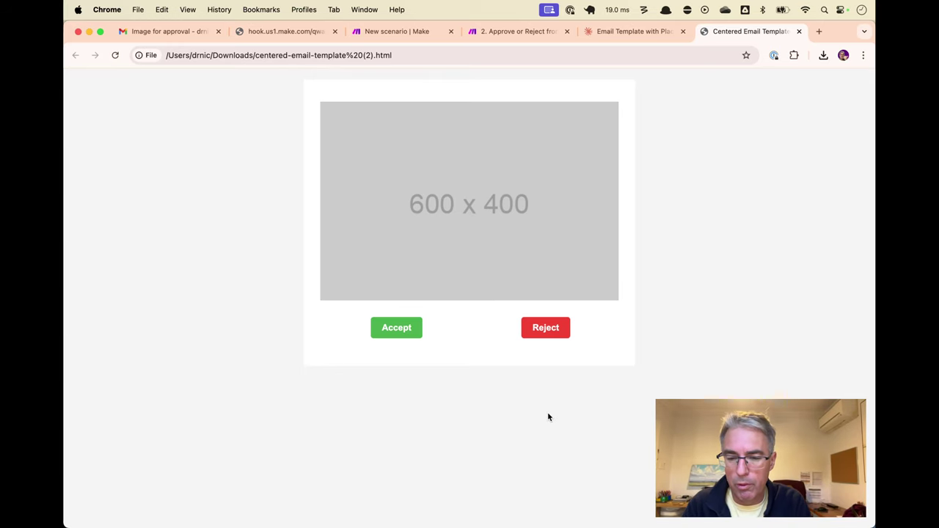
Replace the Gmail module's Content with the copied HTML template containing the image and Accept/Reject buttons
key(ctrl+shift+Tab)
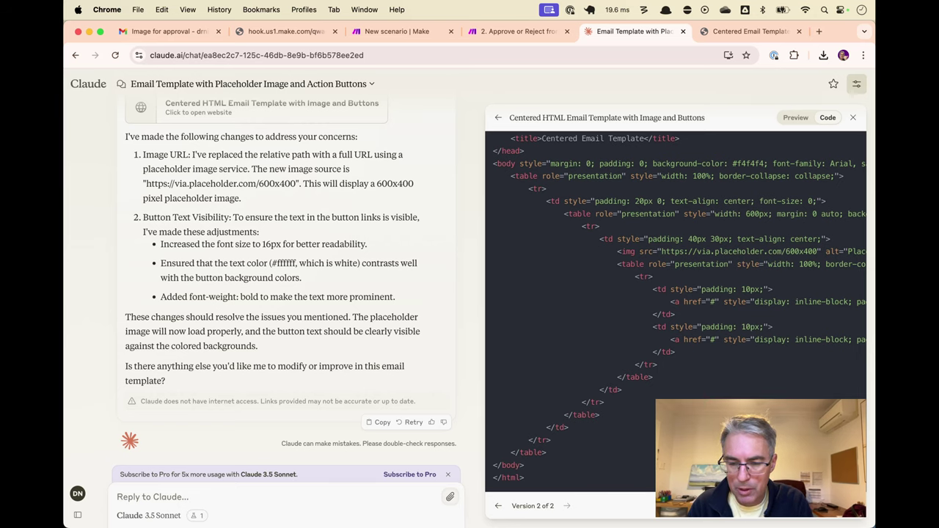
key(ctrl+shift+Tab)
key(ctrl+shift+Tab)
key(ctrl+shift+Tab)
key(ctrl+shift+Tab)
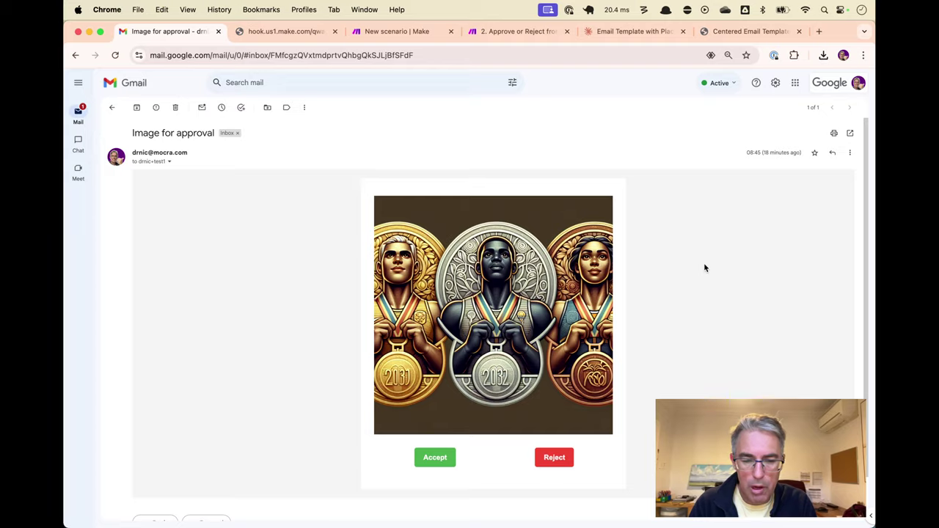
key(ctrl+Tab)
key(ctrl+Tab)
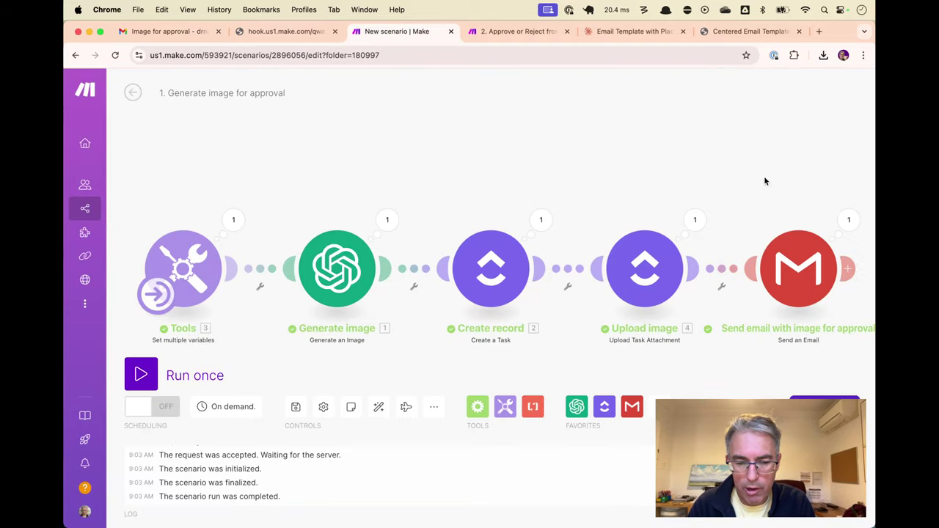
click(798, 268)
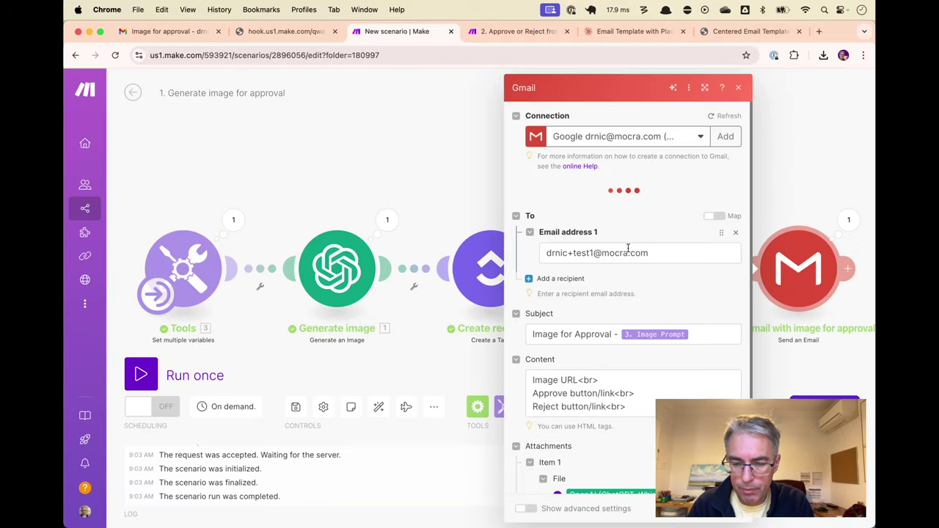
click(608, 390)
key(super+a)
key(super+v)
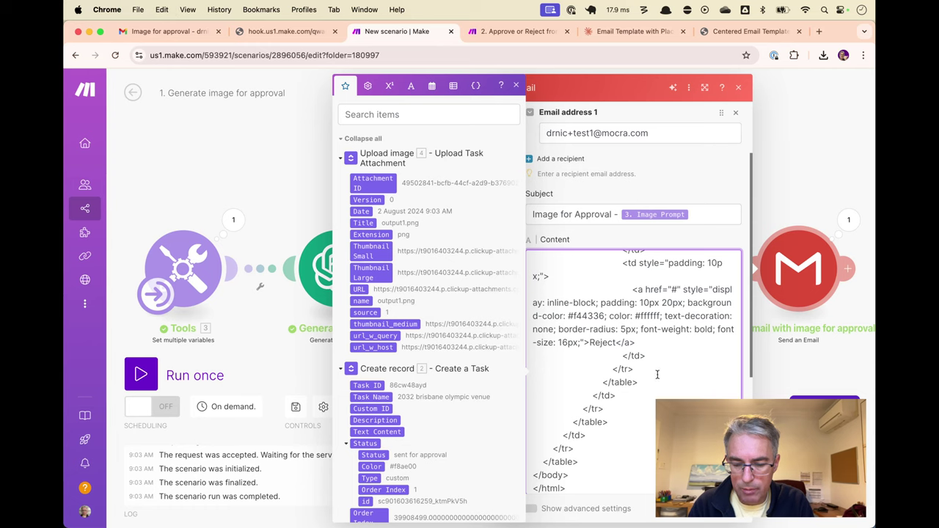
click(719, 522)
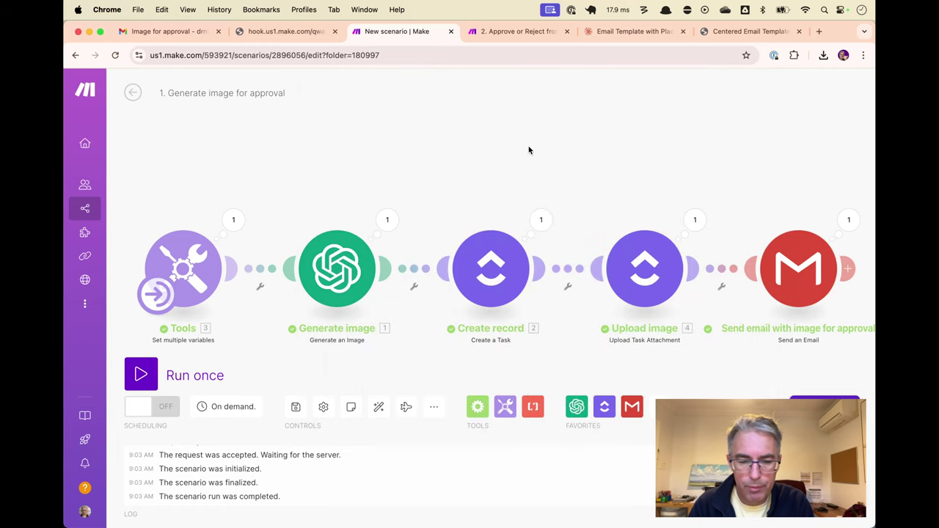
key(super+alt+Left)
key(super+alt+Left)
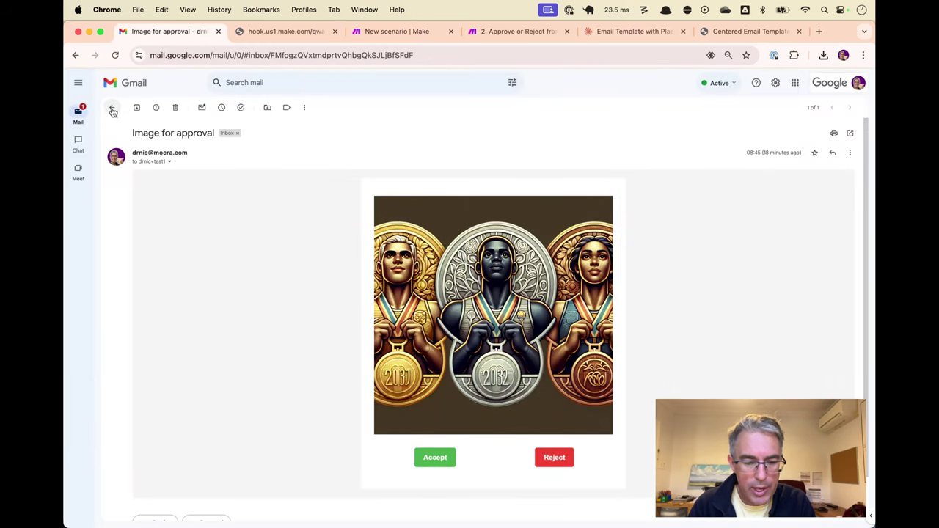
Return to the inbox at 100% zoom and open the '2032 brisbane olympic venue' approval email
click(112, 107)
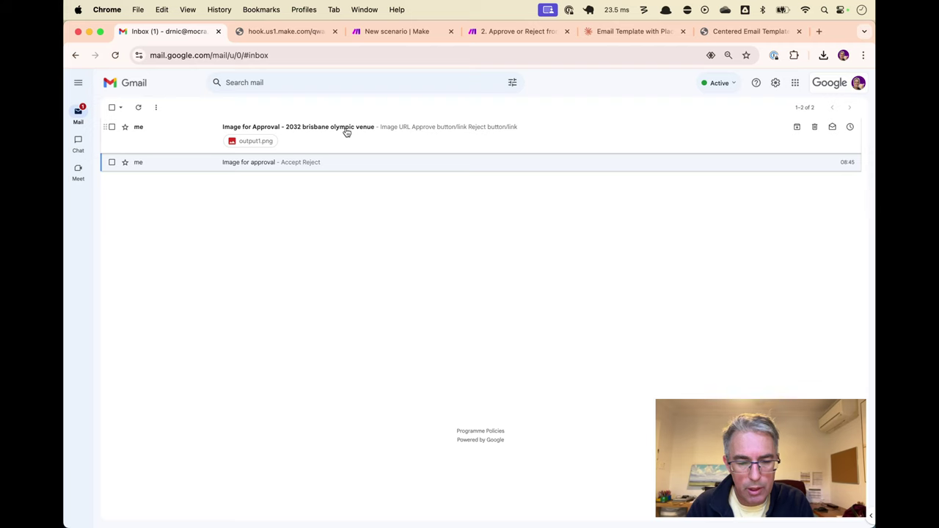
key(super+equal)
key(super+equal)
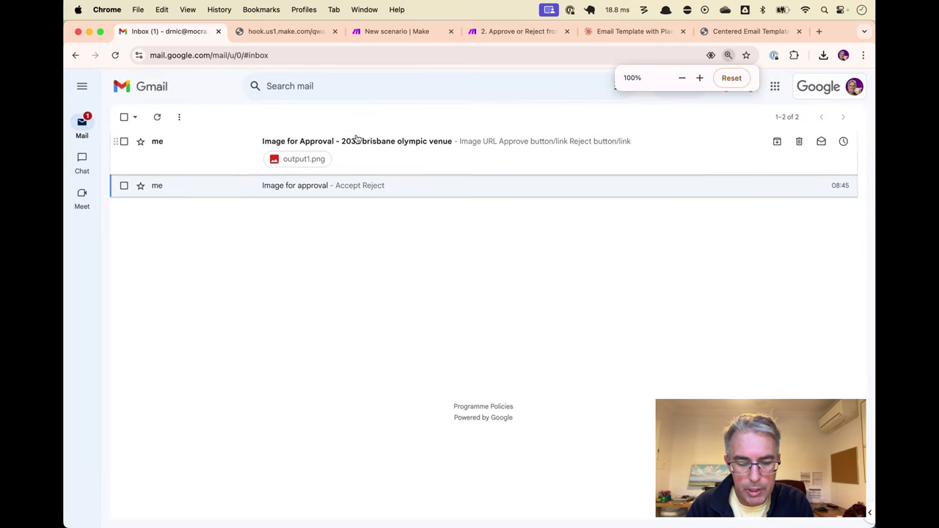
click(361, 143)
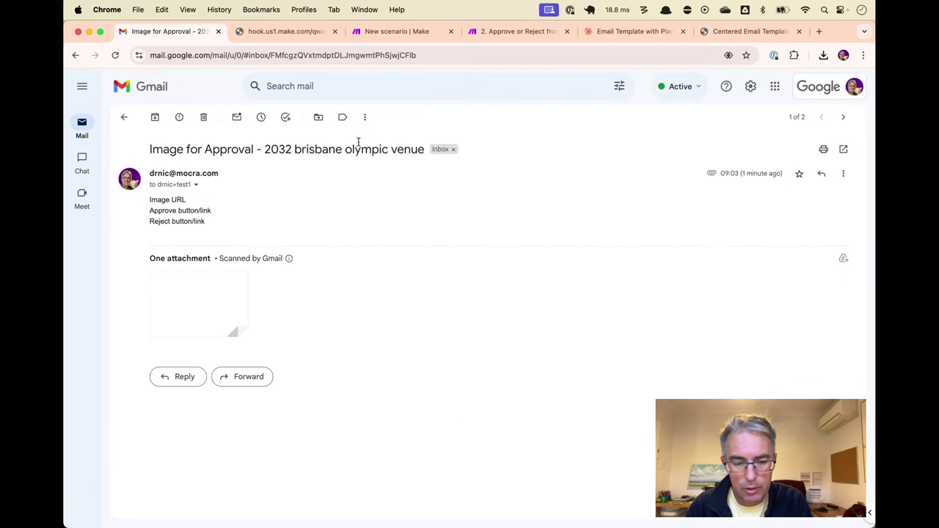
Inspect the email's placeholder body lines and preview the output1.png stadium image attachment
drag(152, 194, 223, 223)
click(225, 224)
click(227, 297)
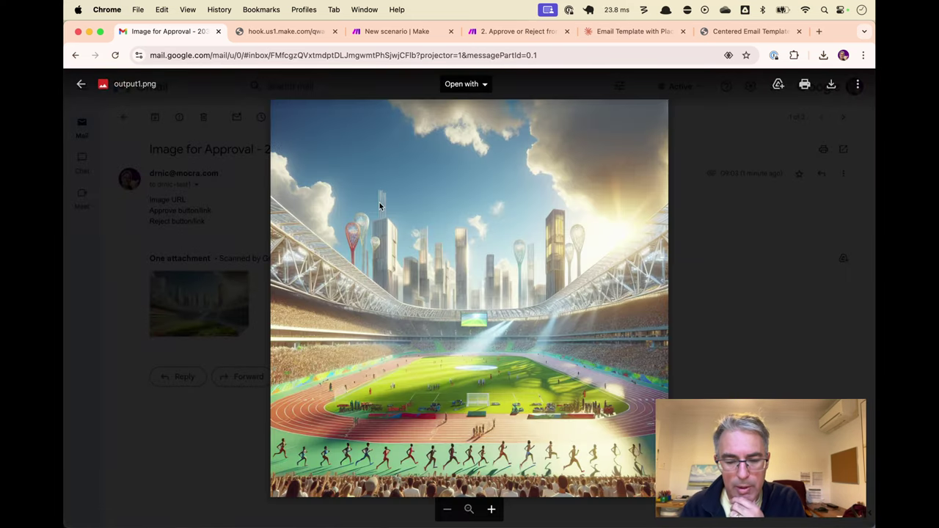
click(226, 187)
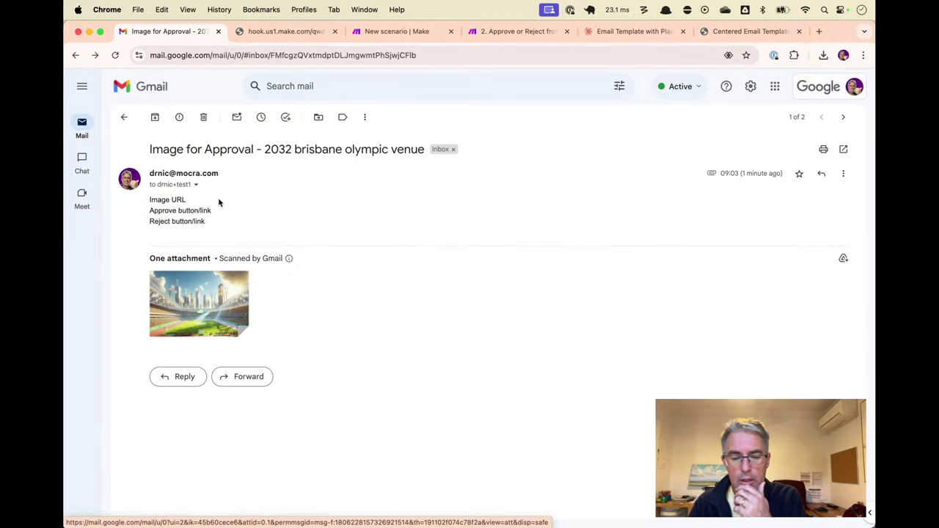
mouse_move(188, 292)
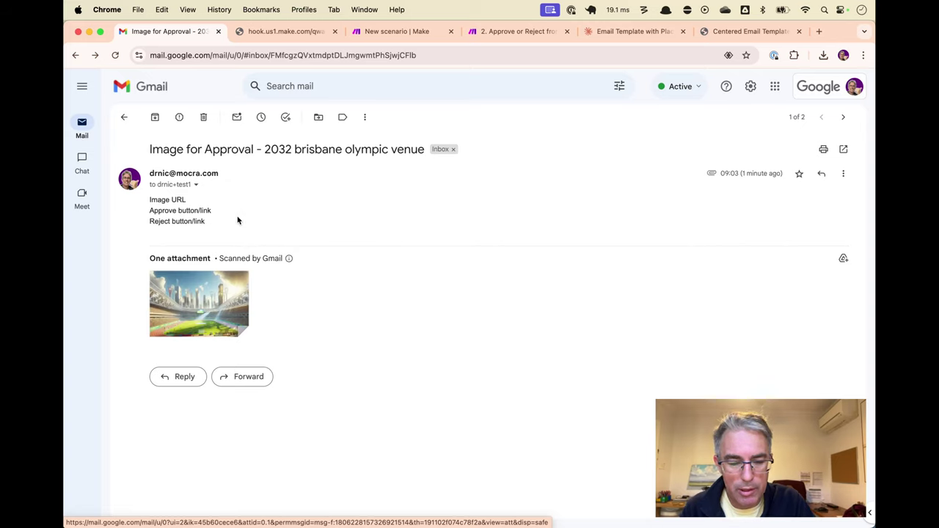
drag(153, 202, 218, 232)
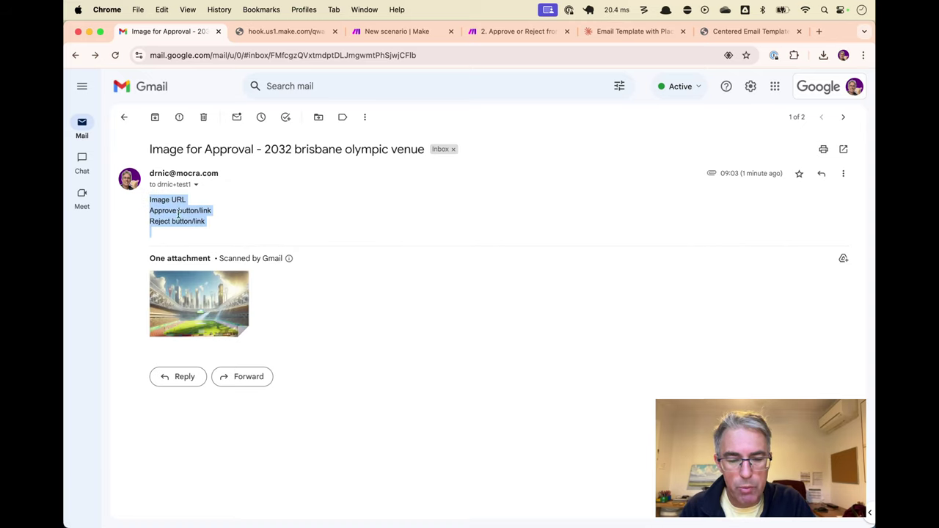
double_click(159, 202)
click(220, 218)
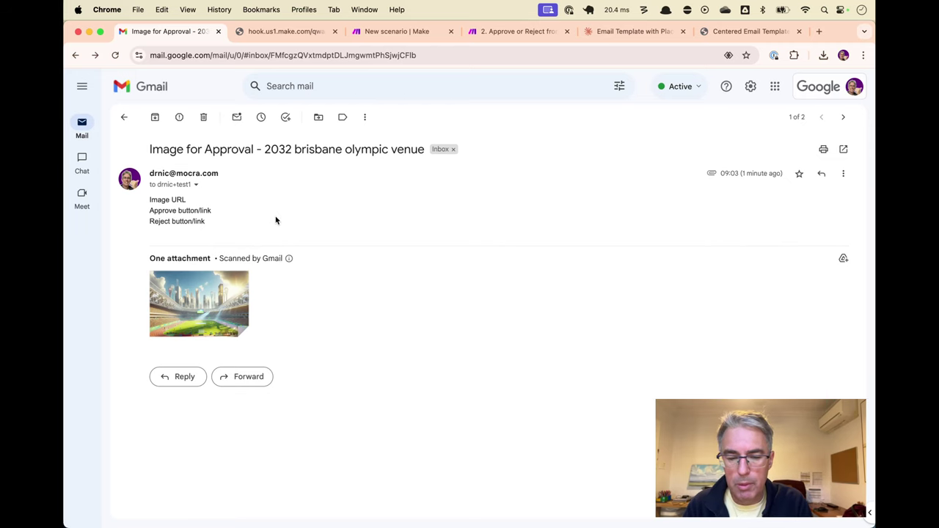
Delete the placeholder image URL from the img src in the Gmail module's HTML content
key(super+3)
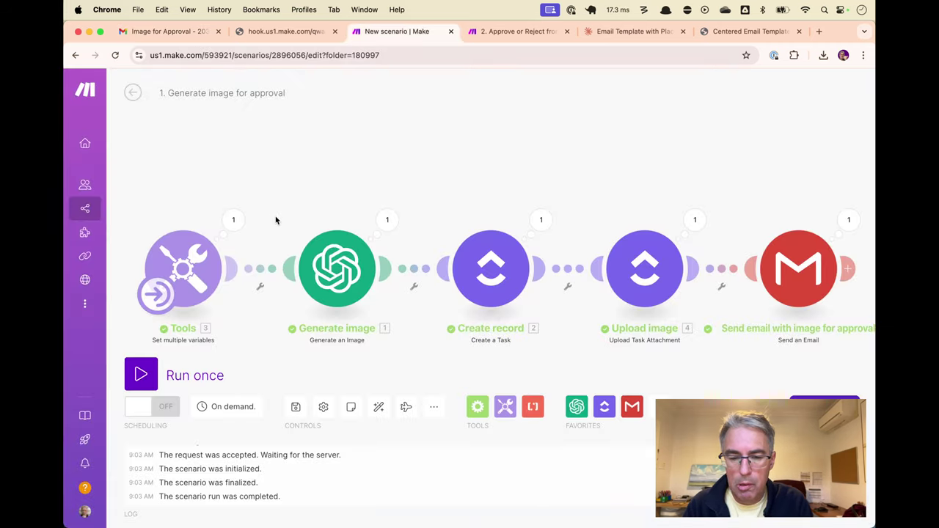
click(810, 285)
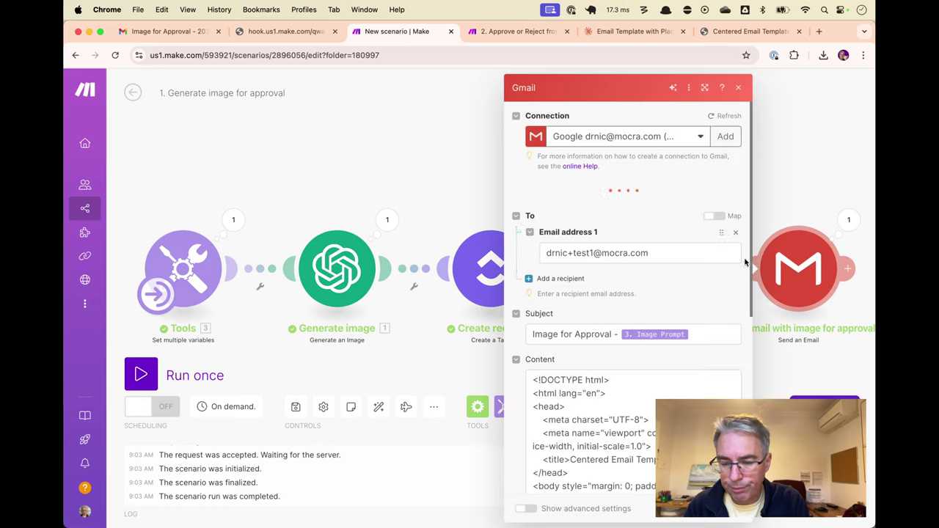
scroll(676, 293, down, 5)
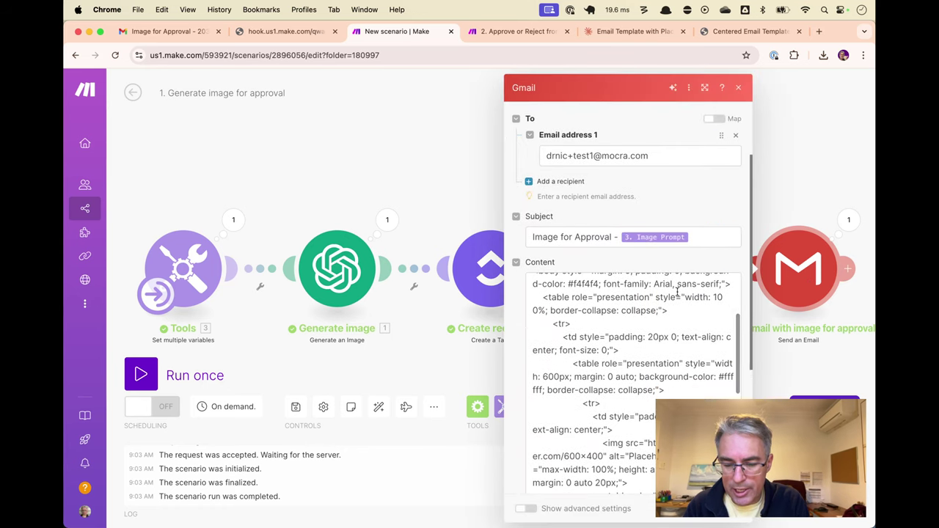
scroll(677, 293, down, 5)
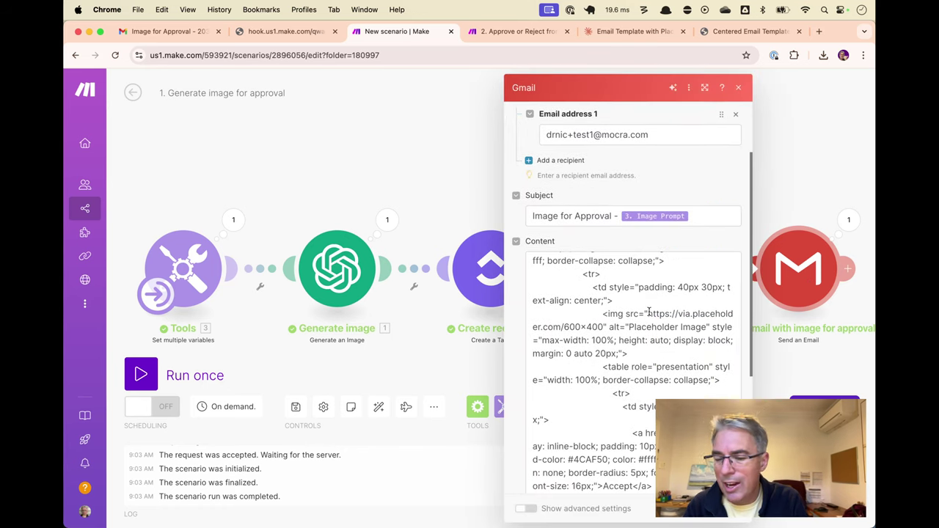
click(648, 313)
drag(648, 313, 642, 313)
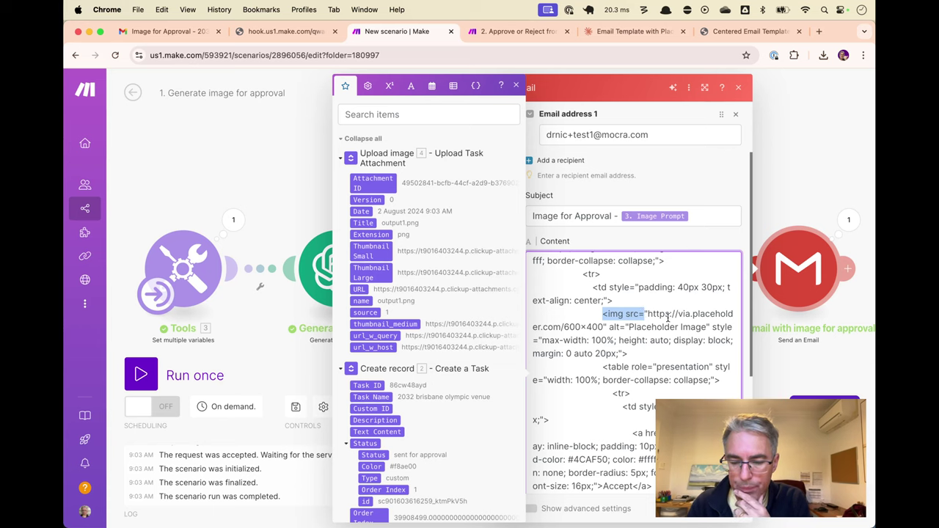
drag(647, 313, 603, 326)
key(BackSpace)
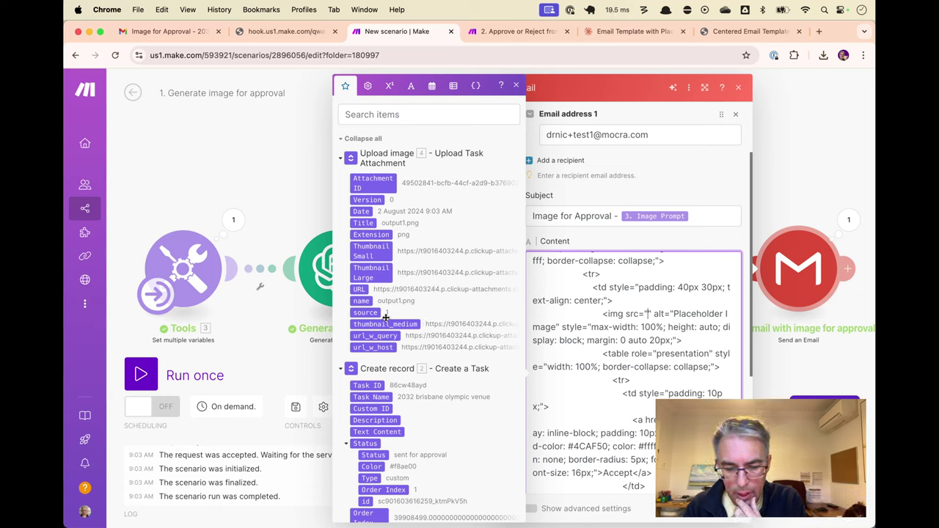
Map the uploaded attachment's URL, instead of Thumbnail Large, into the img src
click(375, 273)
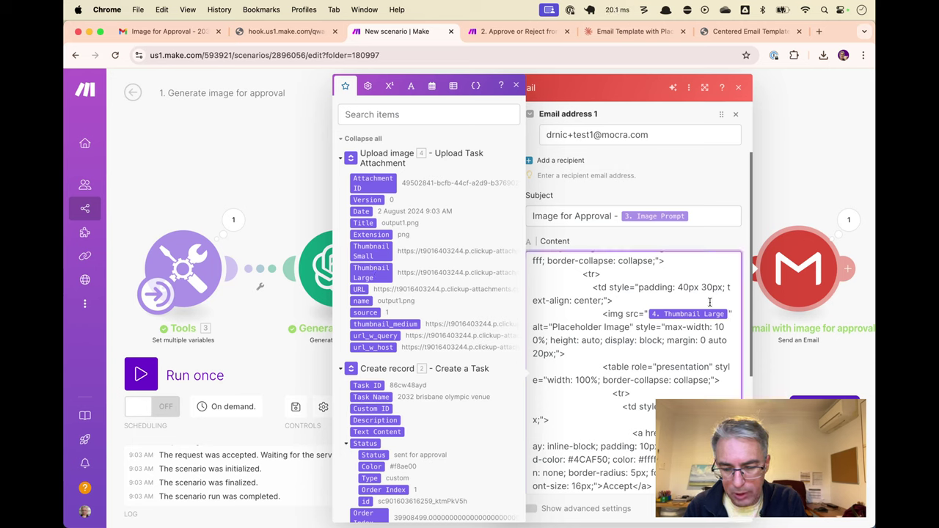
key(BackSpace)
click(358, 289)
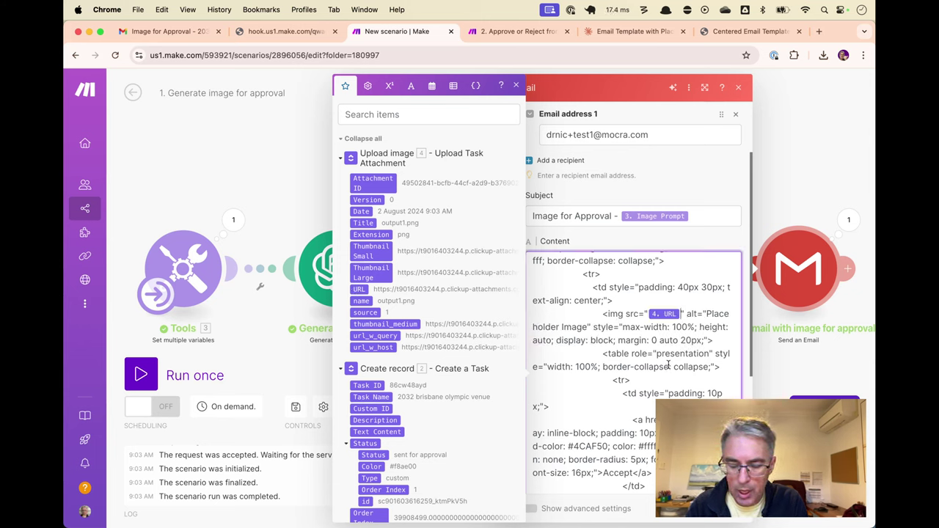
scroll(667, 365, down, 1)
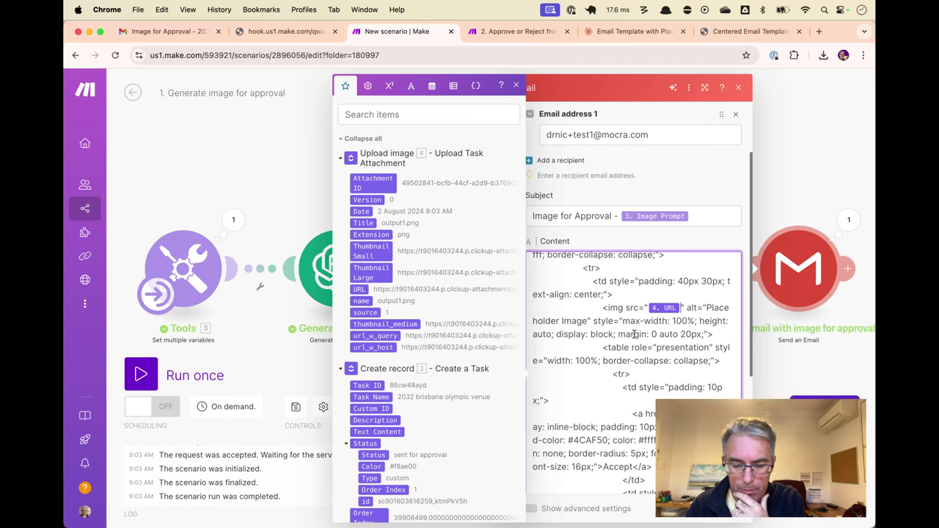
scroll(633, 334, down, 3)
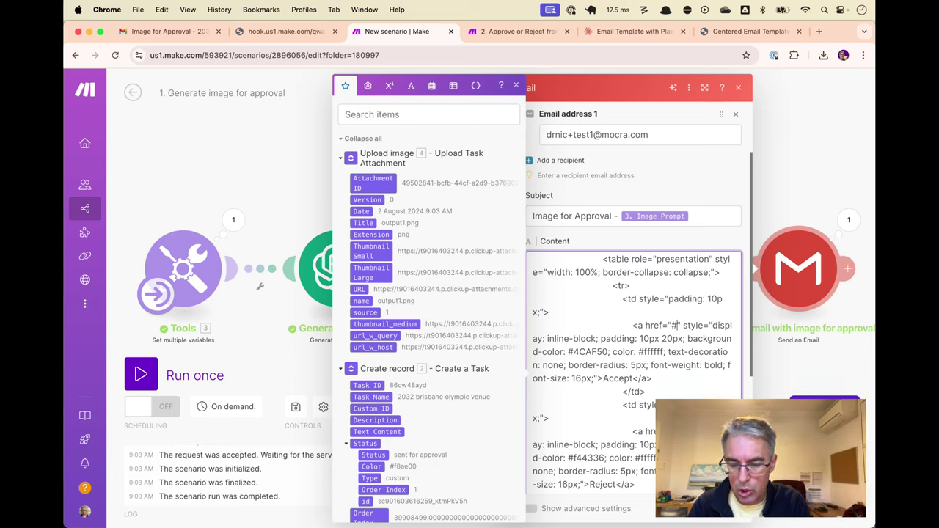
click(774, 279)
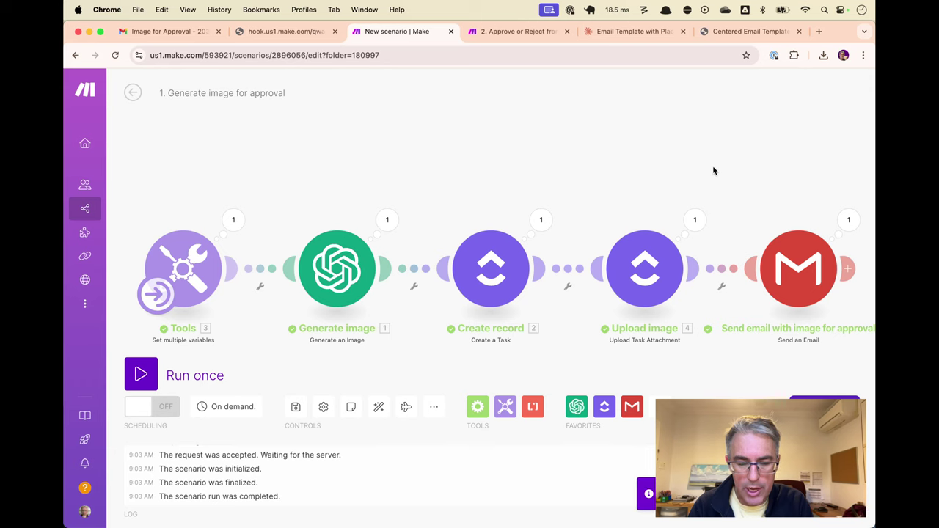
Run the scenario once and, after it completes at 9:06, return to Gmail
key(super+apostrophe)
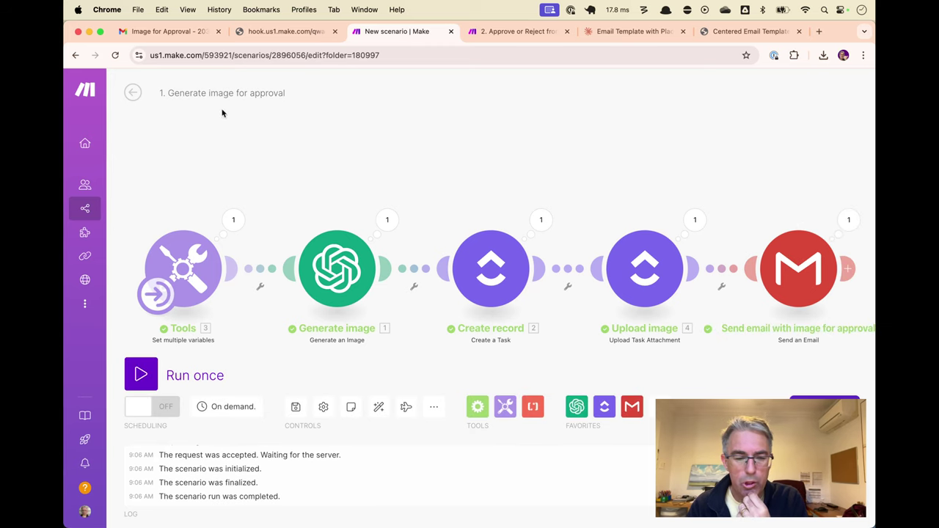
click(174, 33)
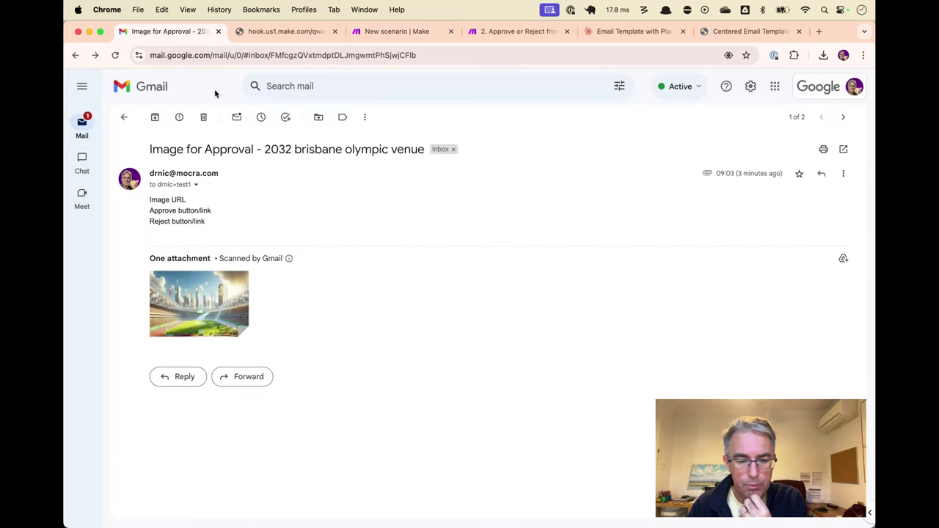
Archive the old approval email and review the new one's venue image and Accept/Reject buttons
click(154, 117)
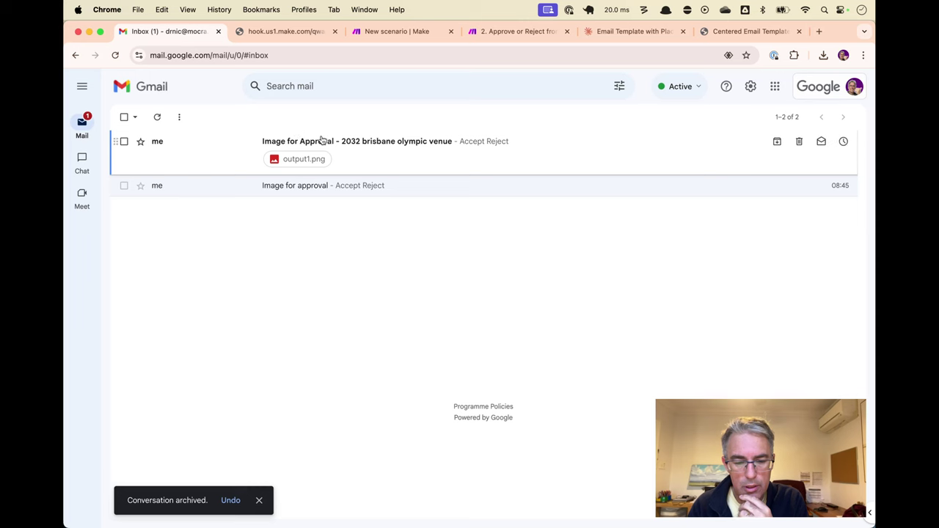
click(289, 141)
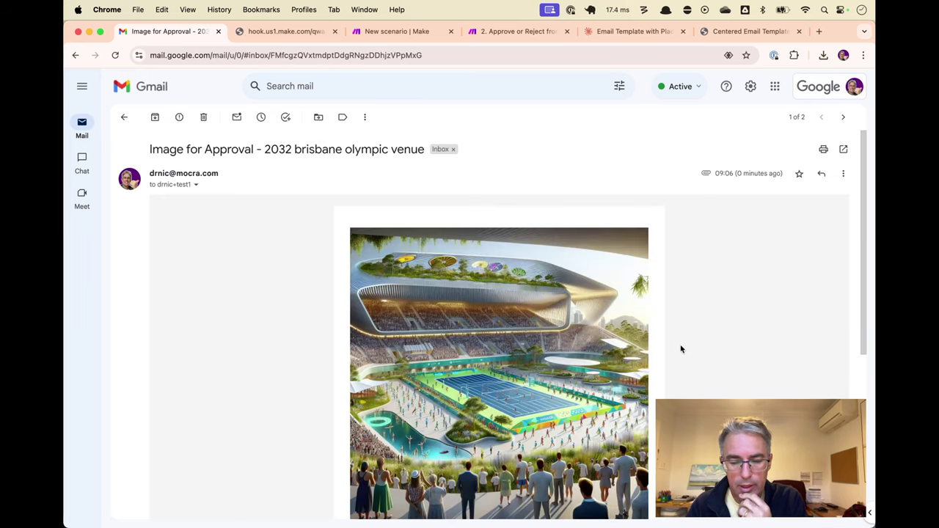
scroll(680, 349, down, 3)
scroll(680, 349, up, 2)
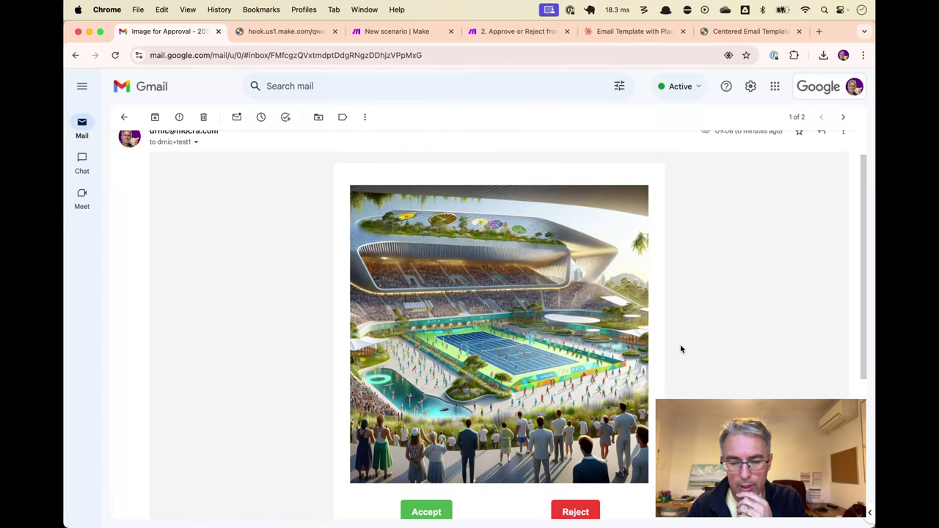
scroll(680, 349, down, 1)
scroll(681, 349, down, 1)
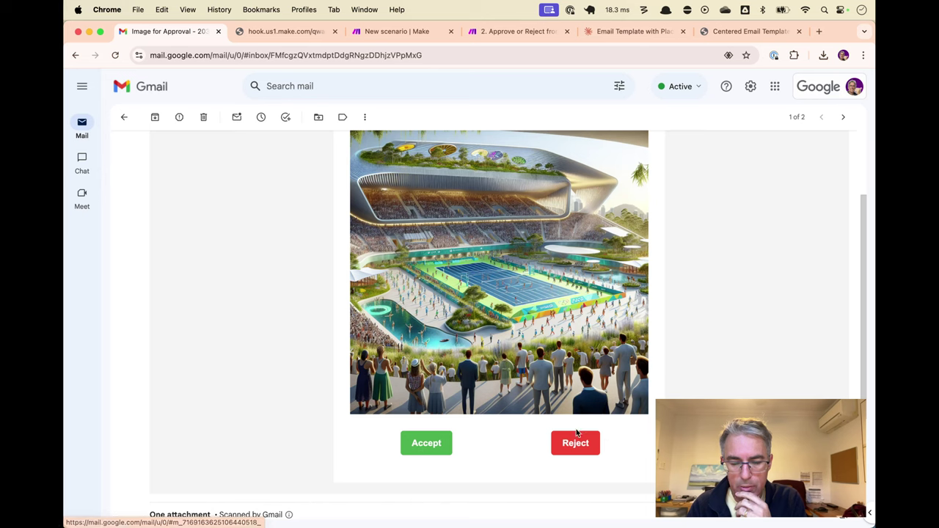
scroll(499, 322, down, 1)
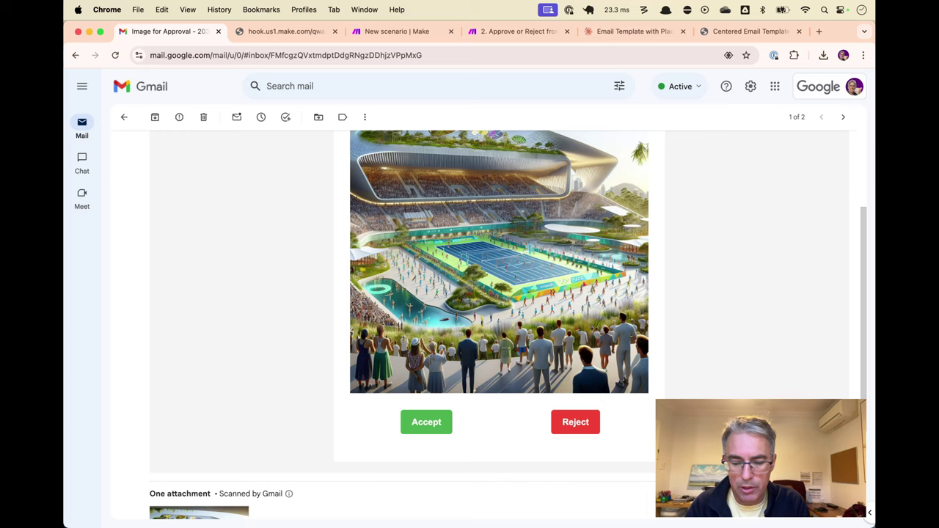
scroll(498, 308, down, 5)
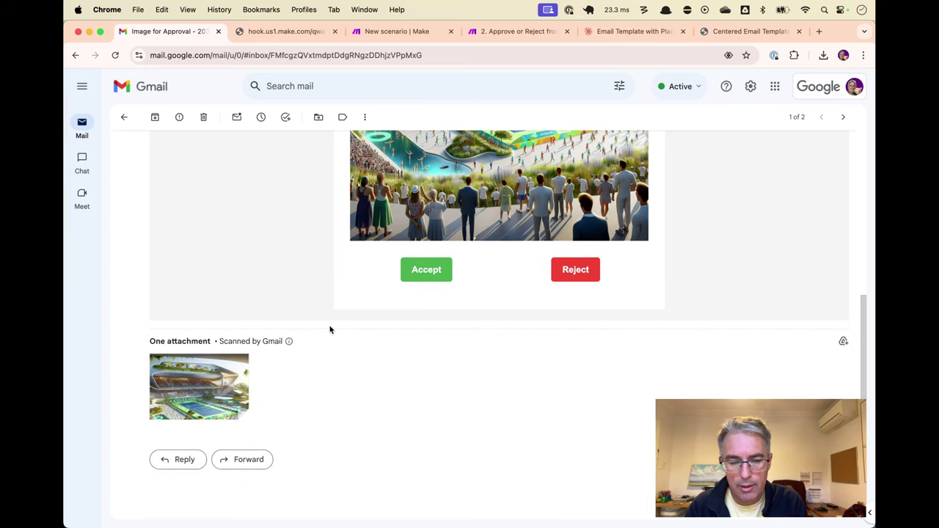
click(396, 32)
Delete attachment Item 1 from the Send email with image for approval module
click(818, 271)
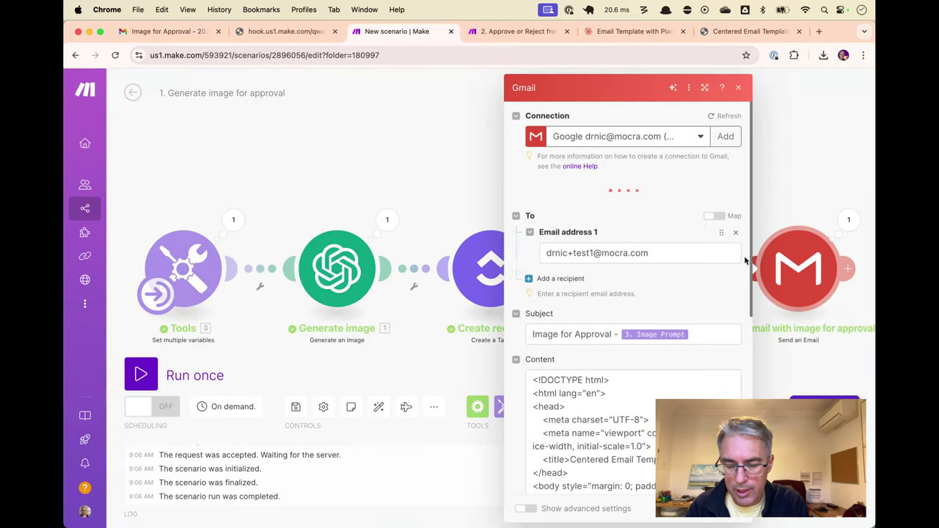
scroll(638, 308, down, 5)
scroll(629, 332, down, 10)
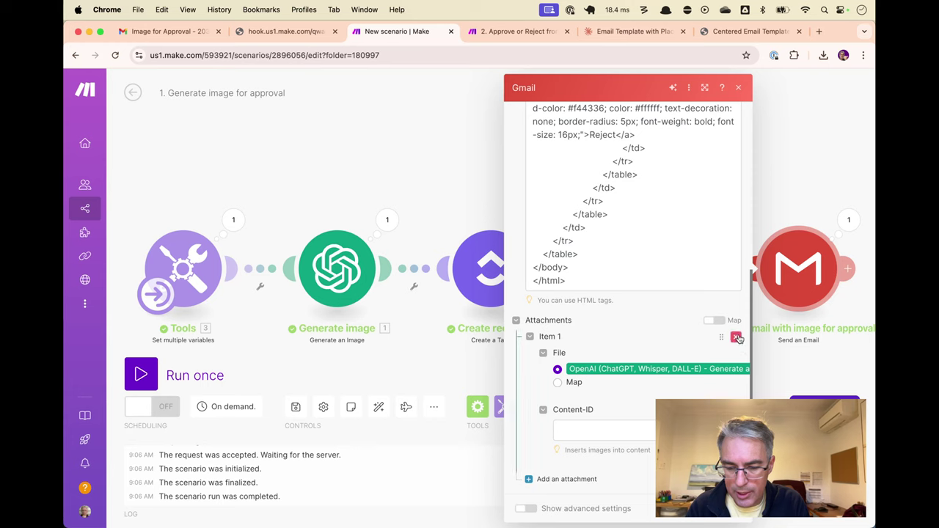
click(735, 337)
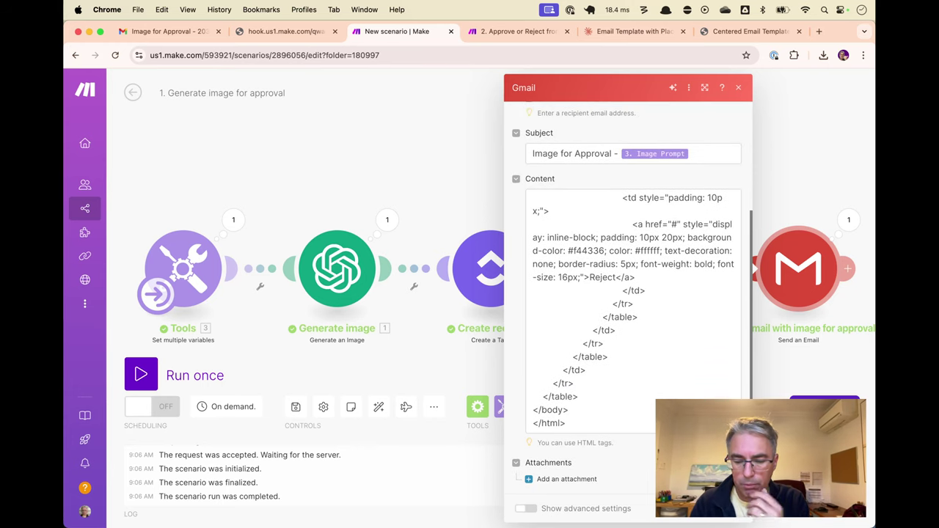
click(722, 514)
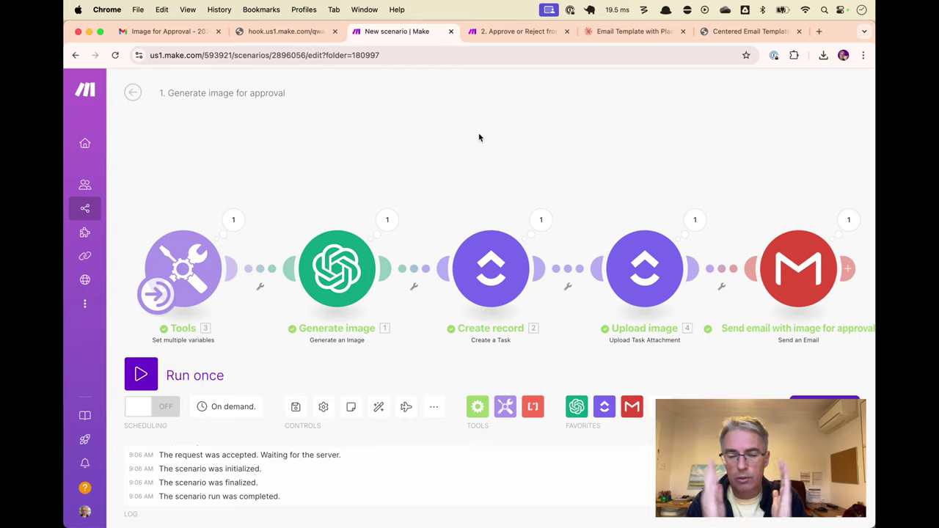
Create a scenario in the 0. Today's Video folder titled '2. Email webhook for Approval or Rejection'
click(494, 32)
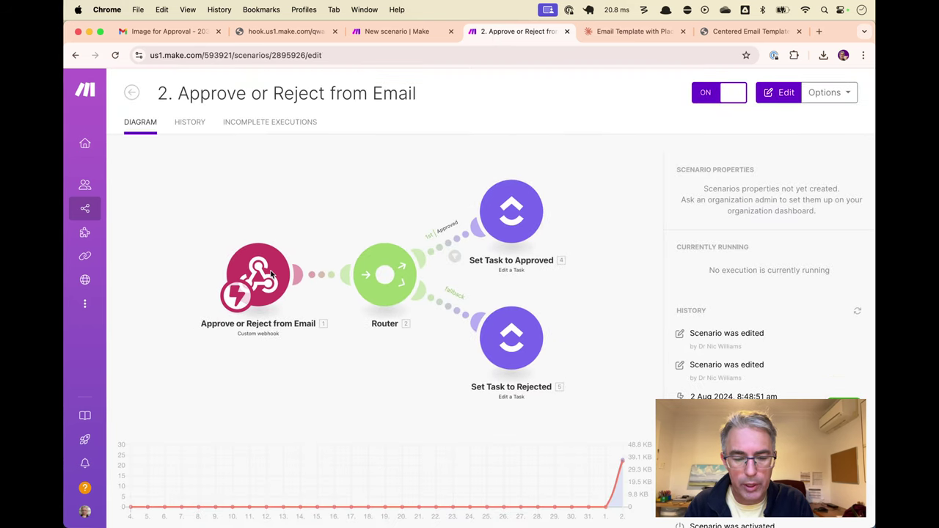
click(132, 93)
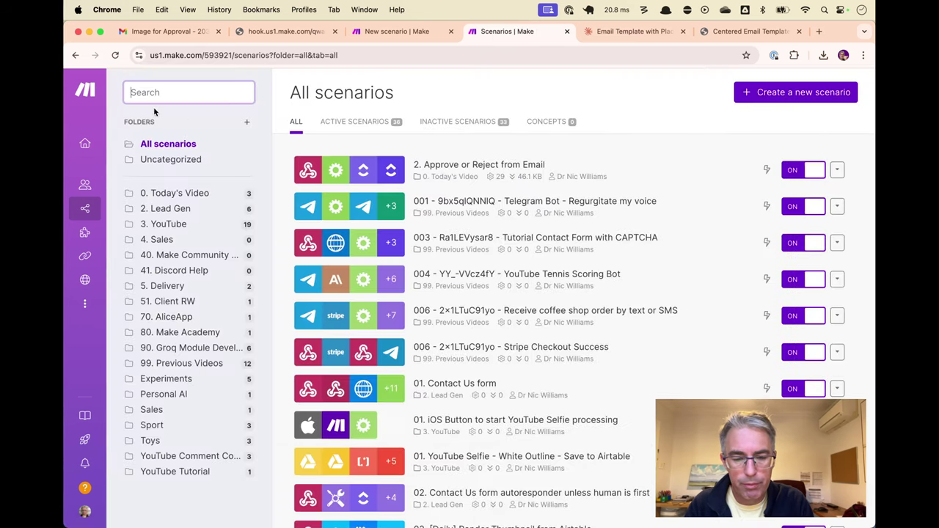
click(196, 198)
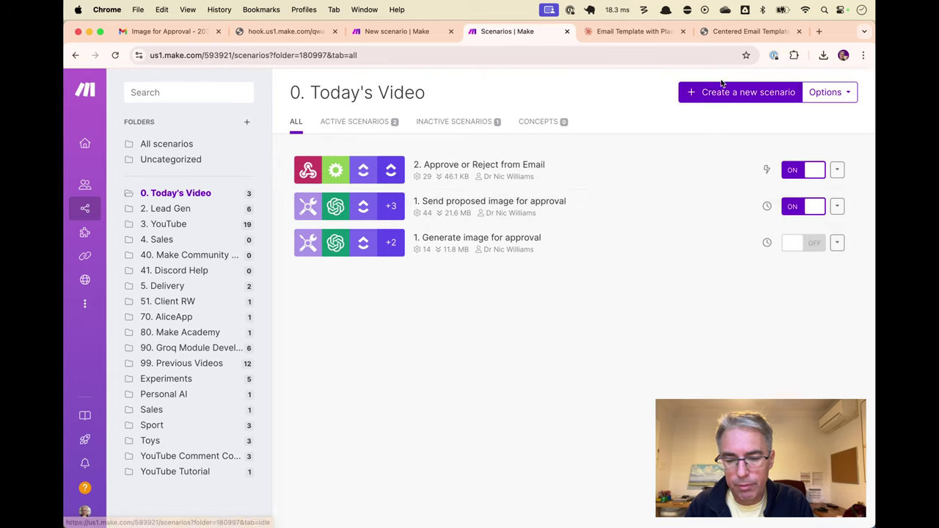
click(741, 92)
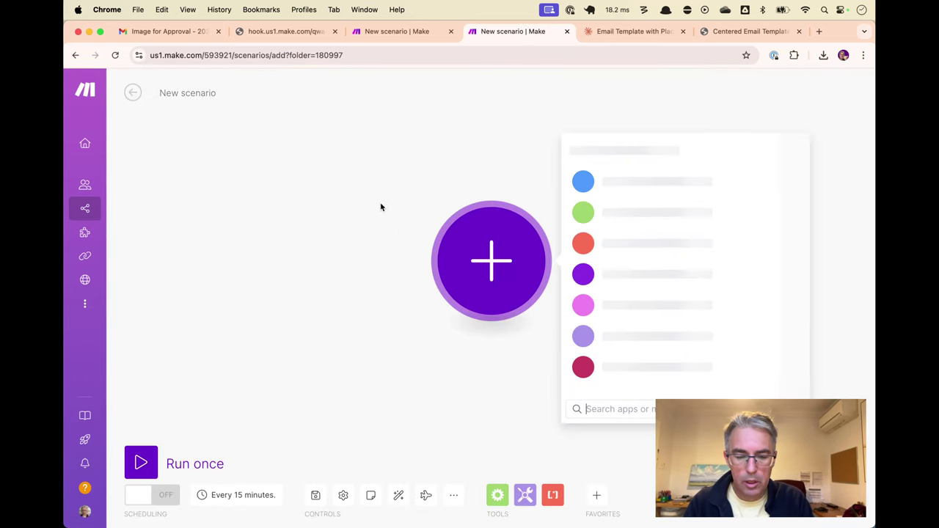
click(193, 95)
text(2)
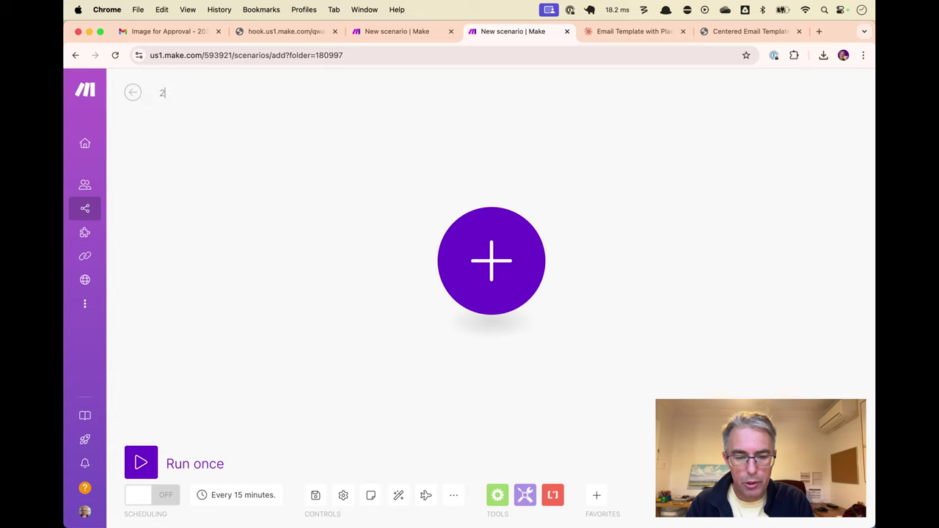
text(. Email)
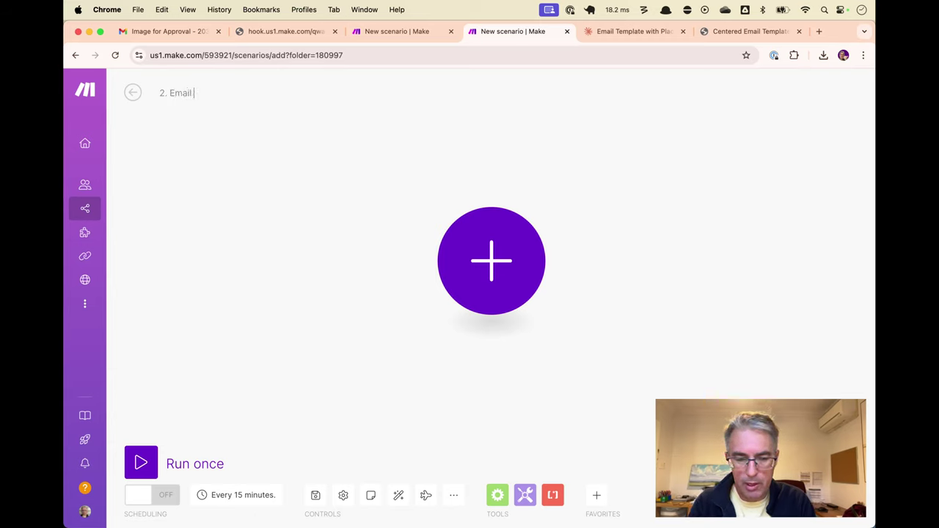
text( webho)
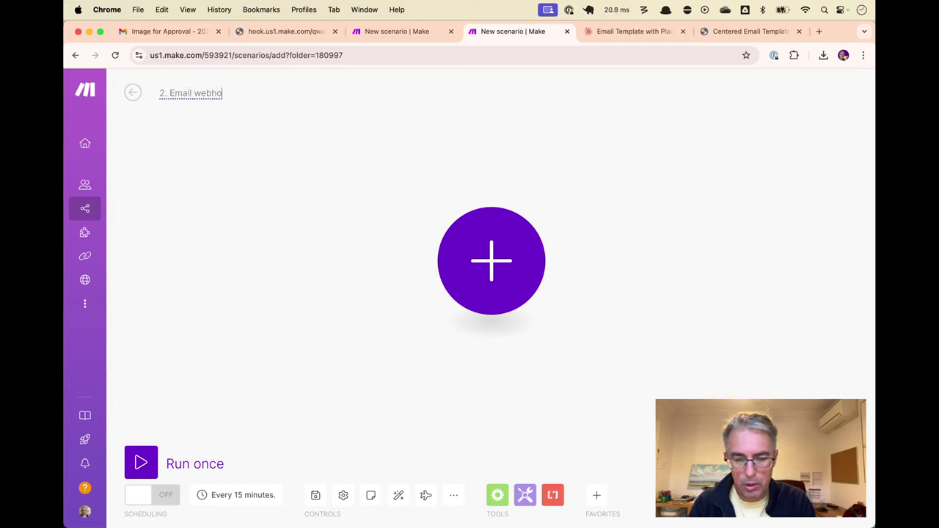
text(ok for Approval)
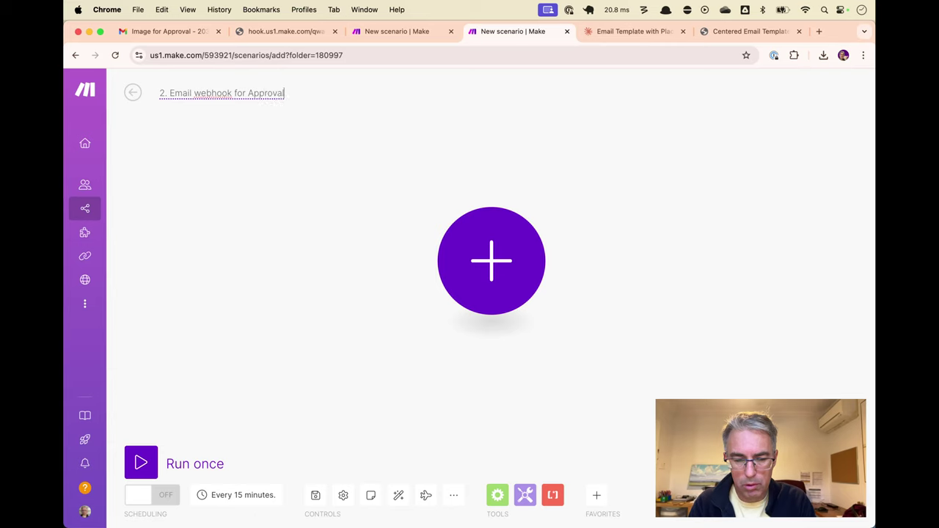
text( or Rejection)
key(Return)
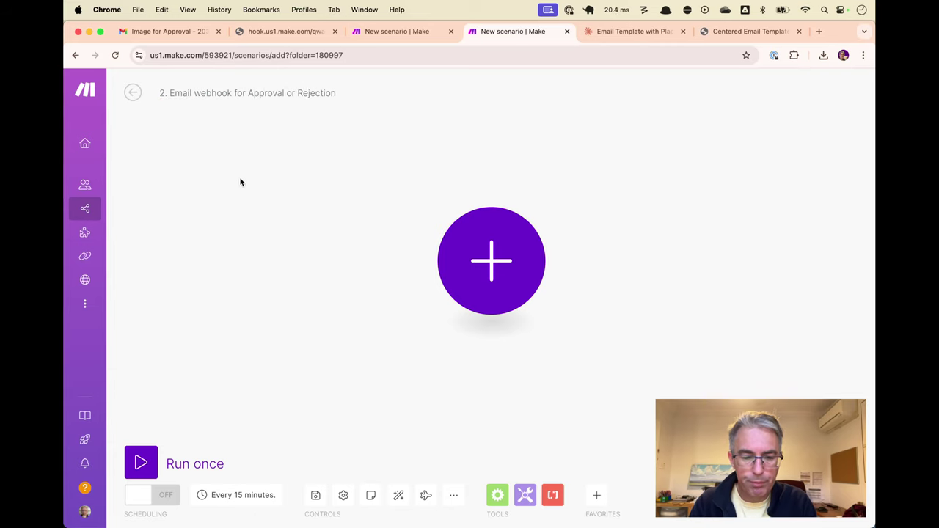
click(517, 247)
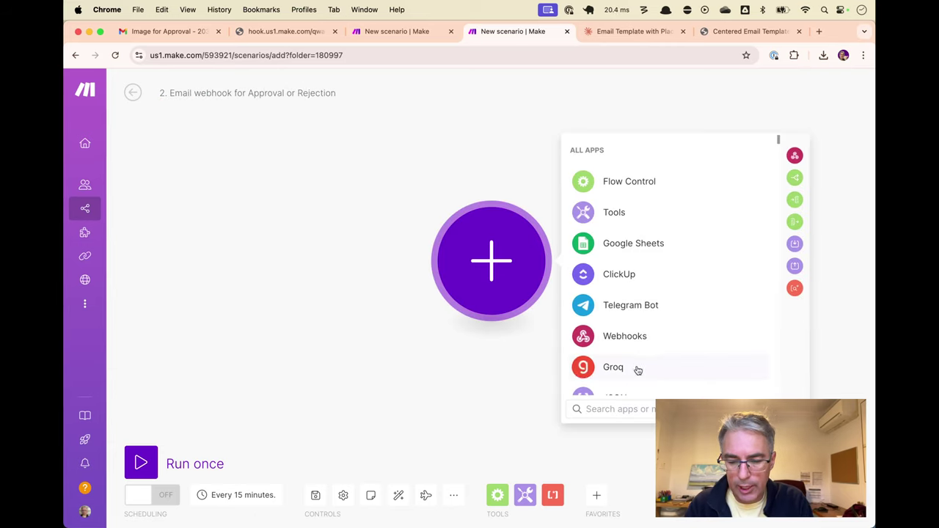
Add a Custom webhook trigger using a new webhook 'Tutorial Image Approval' and copy its address
click(632, 343)
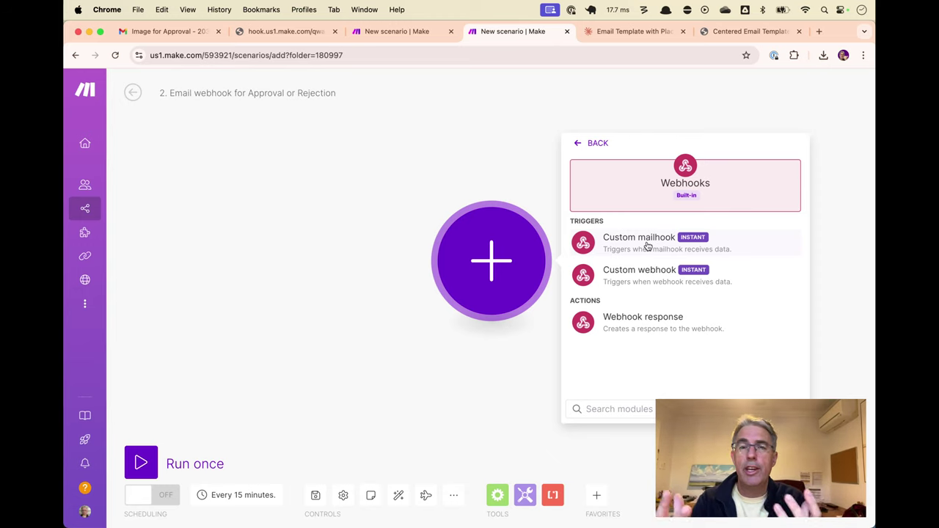
click(661, 285)
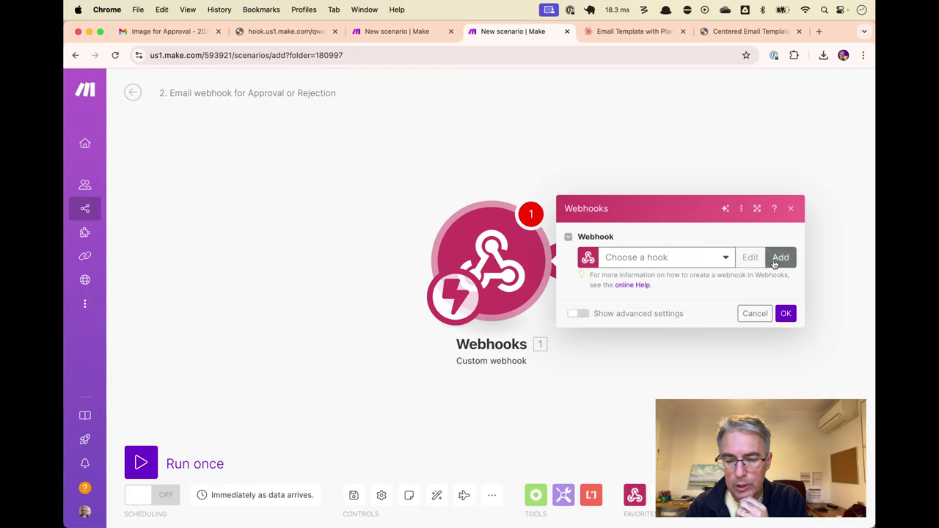
click(715, 258)
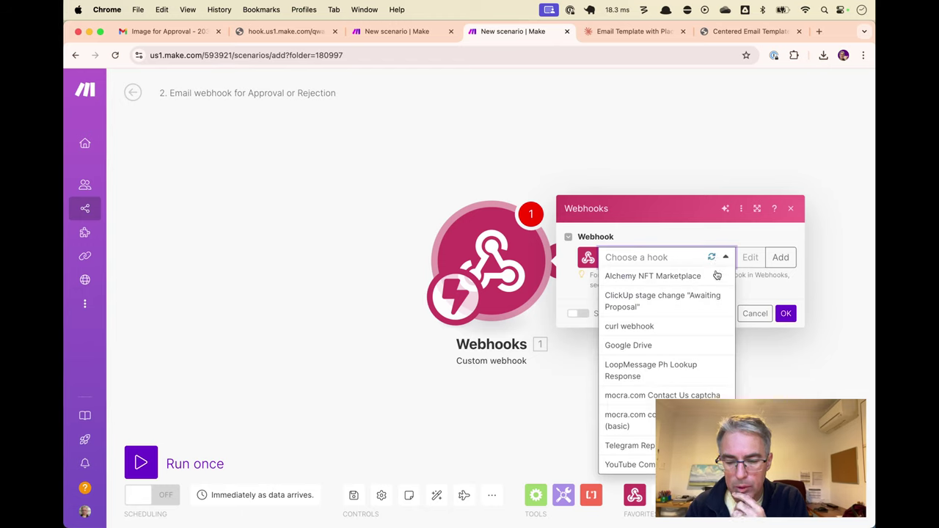
click(767, 242)
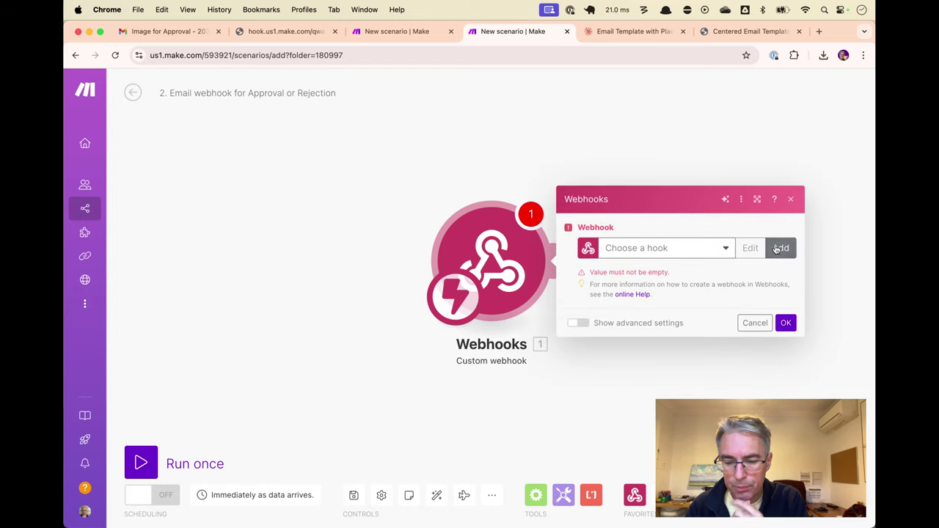
click(779, 256)
click(598, 212)
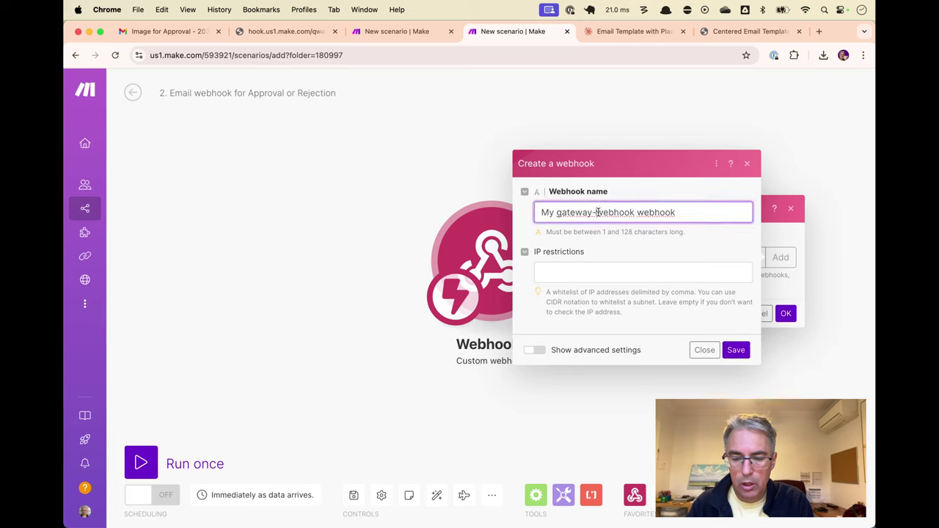
key(super+a)
text(Tutorial )
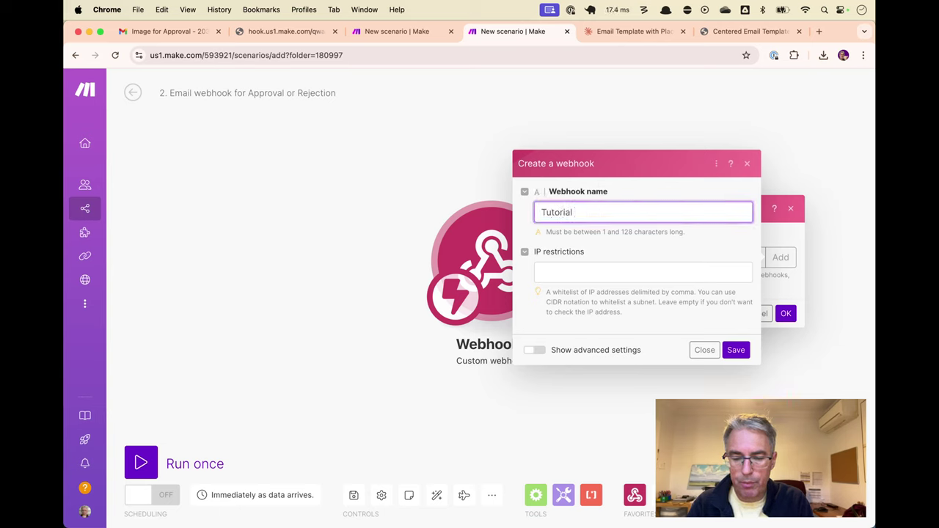
text(I)
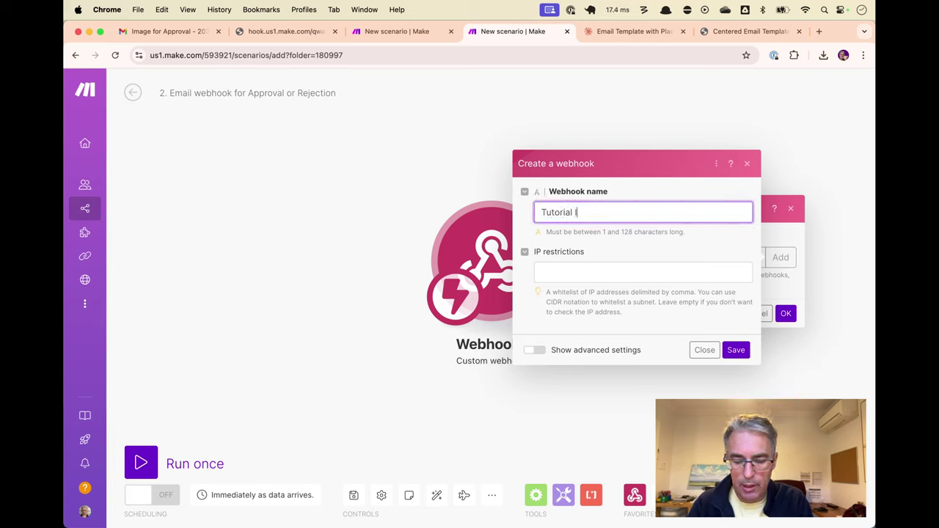
text(mage Approval)
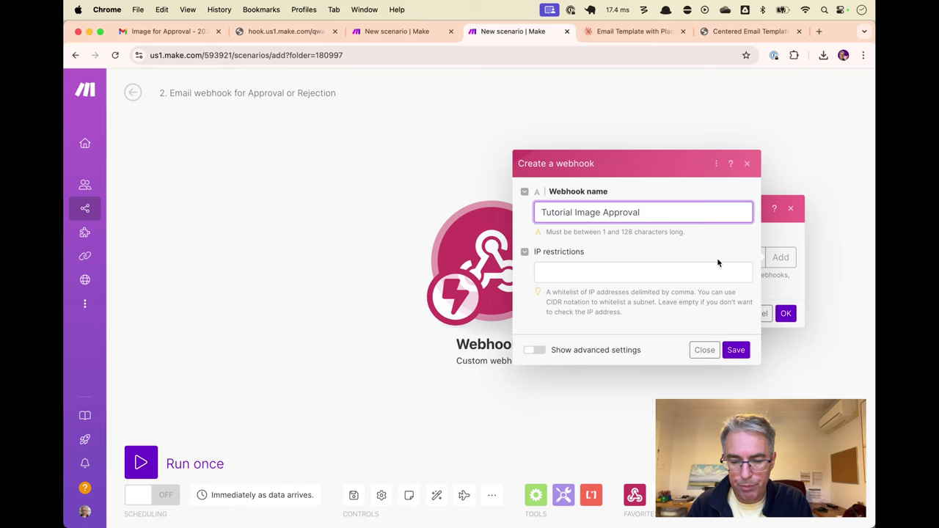
click(735, 350)
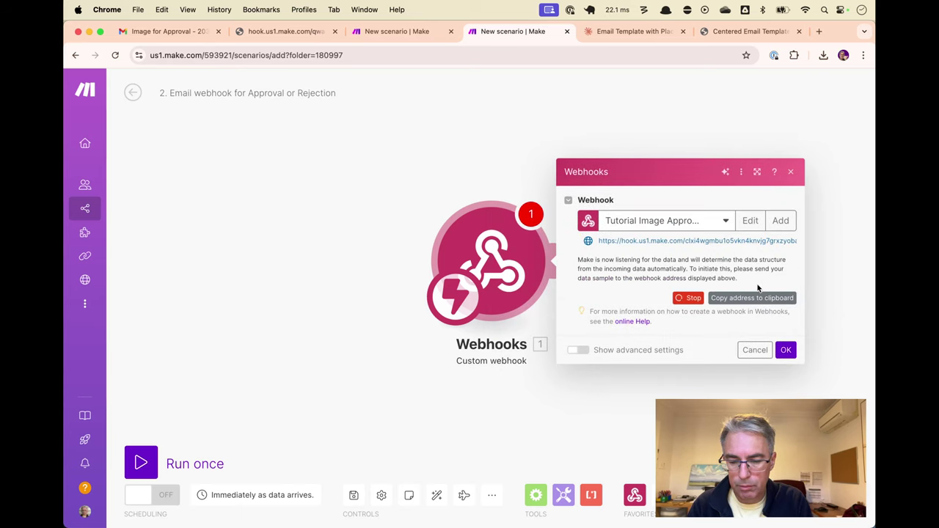
click(751, 299)
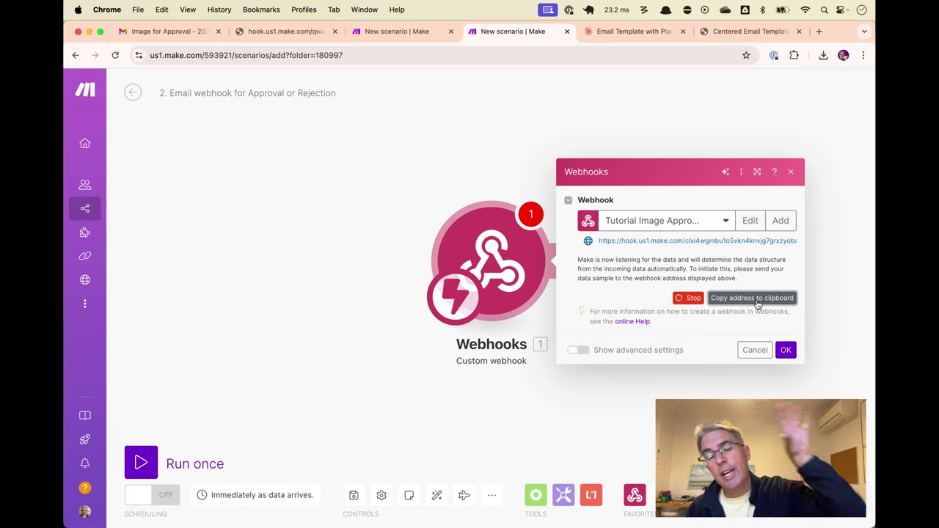
click(785, 349)
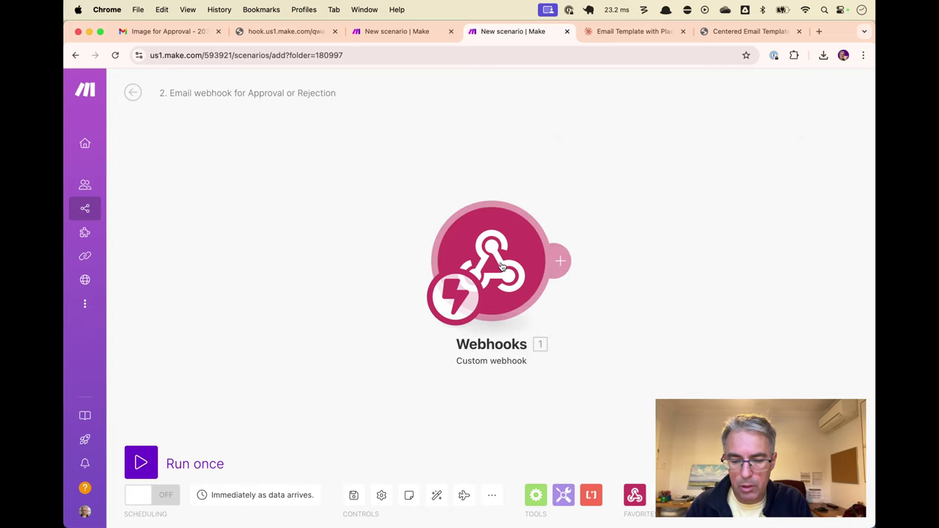
Rename the webhook module to 'Email approval webhook' and start a single run awaiting data
right_click(548, 270)
click(540, 326)
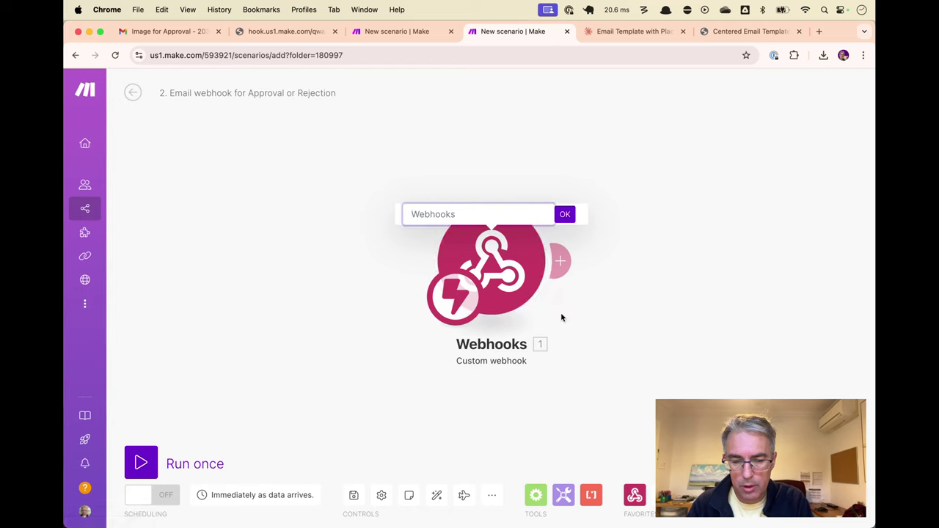
text(Recive)
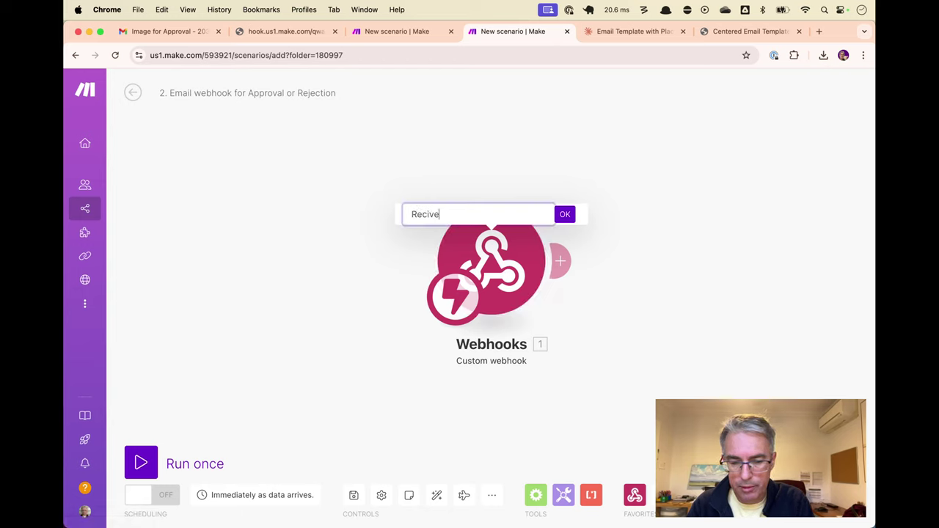
key(BackSpace)
key(BackSpace)
key(BackSpace)
key(BackSpace)
text(Email )
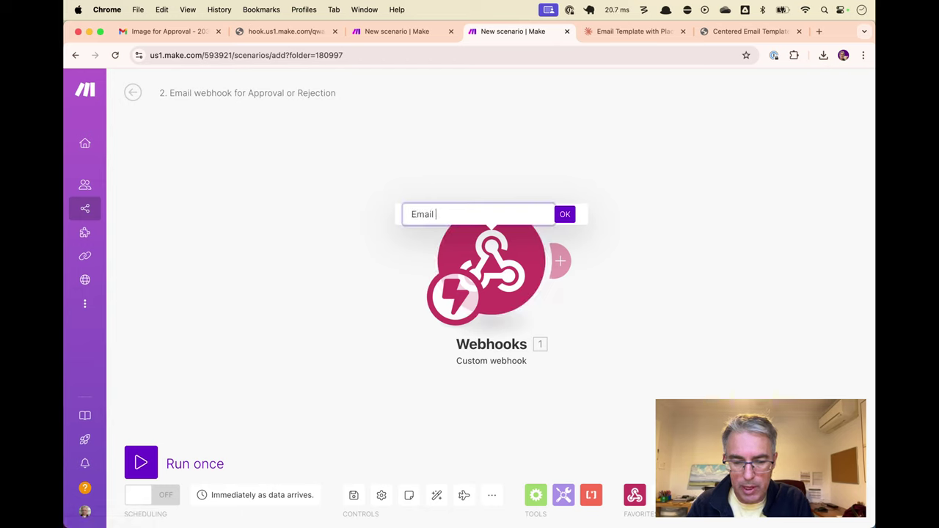
text(approval)
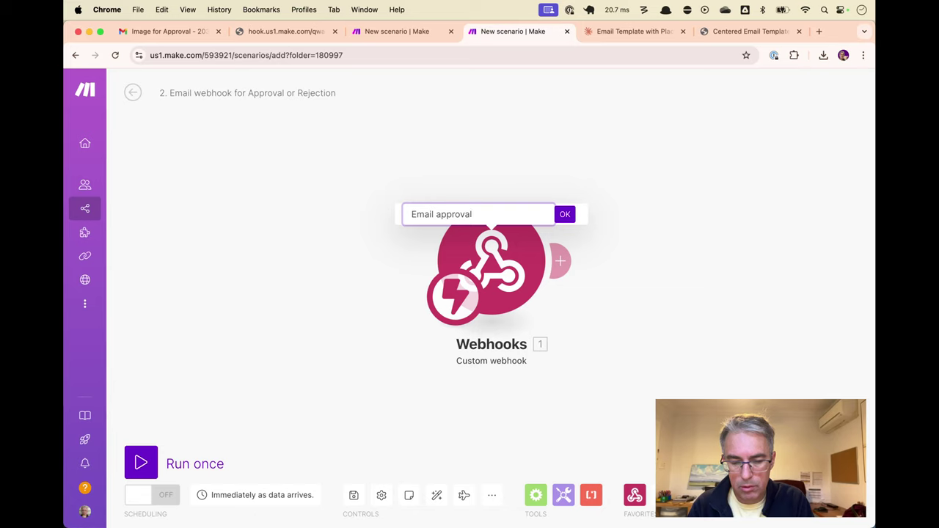
text( webhook)
key(Return)
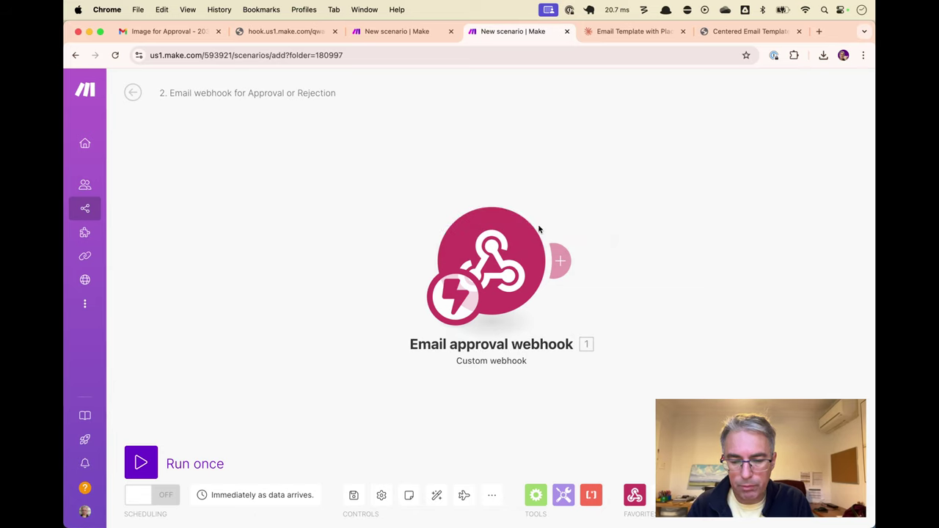
key(super+Return)
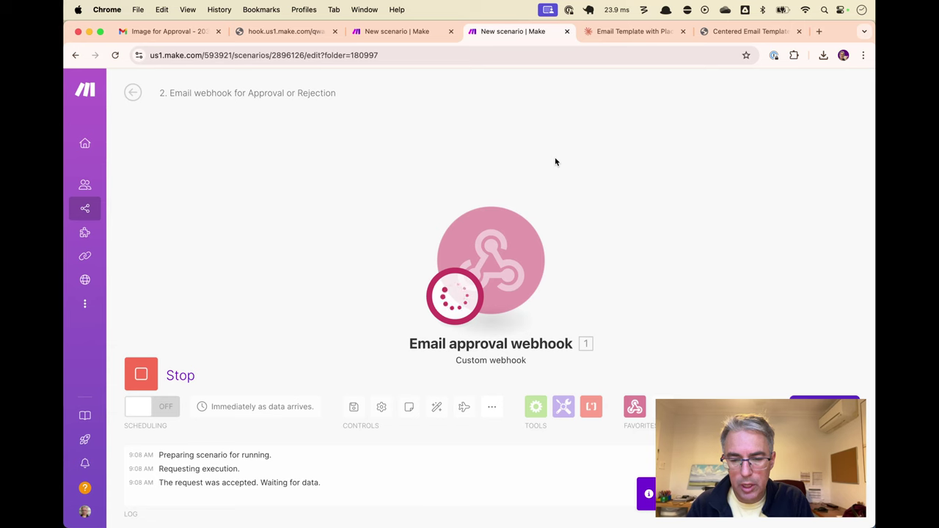
key(ctrl+Tab)
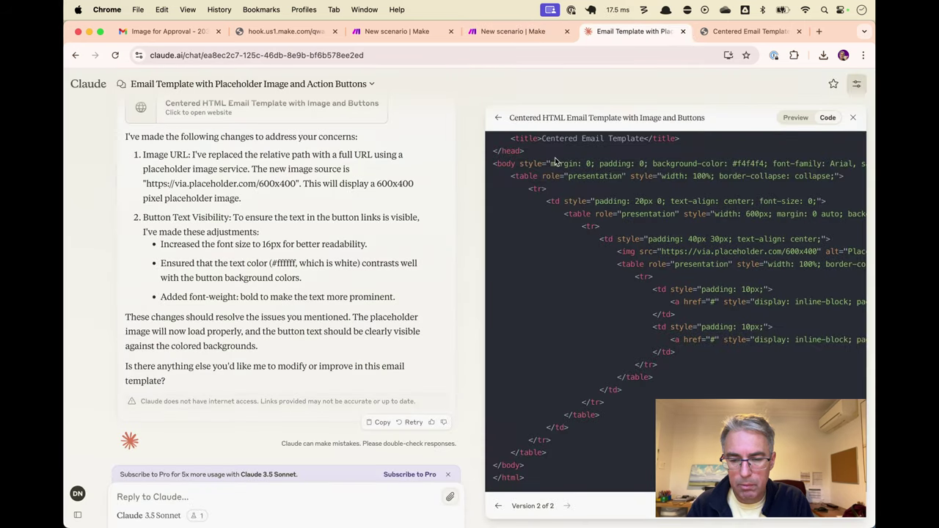
Load the copied webhook address in a new Chrome tab to trigger the waiting Make run
key(super+w)
key(super+w)
key(super+t)
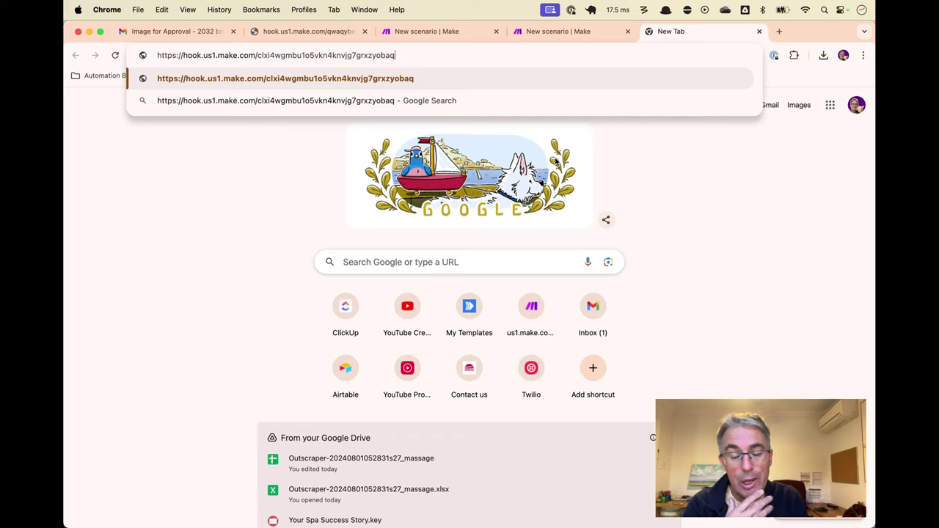
key(Return)
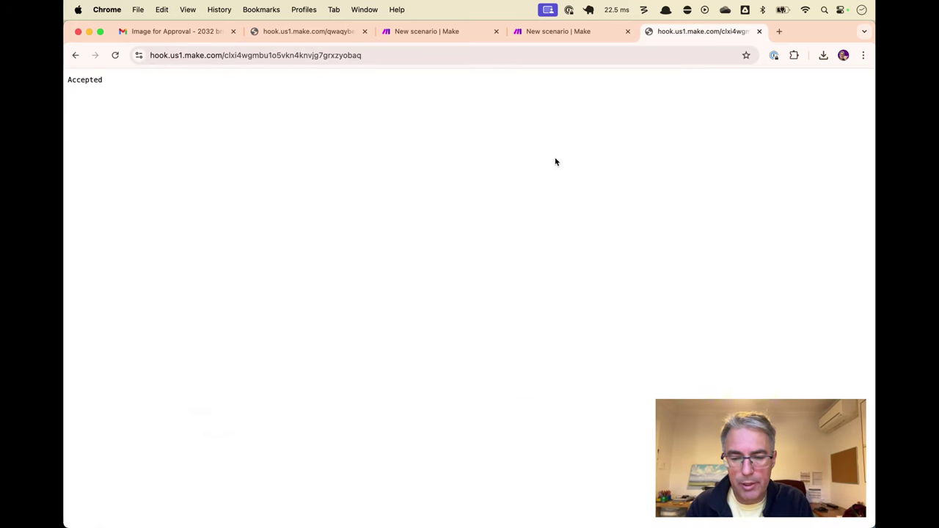
key(ctrl+shift+Tab)
click(469, 181)
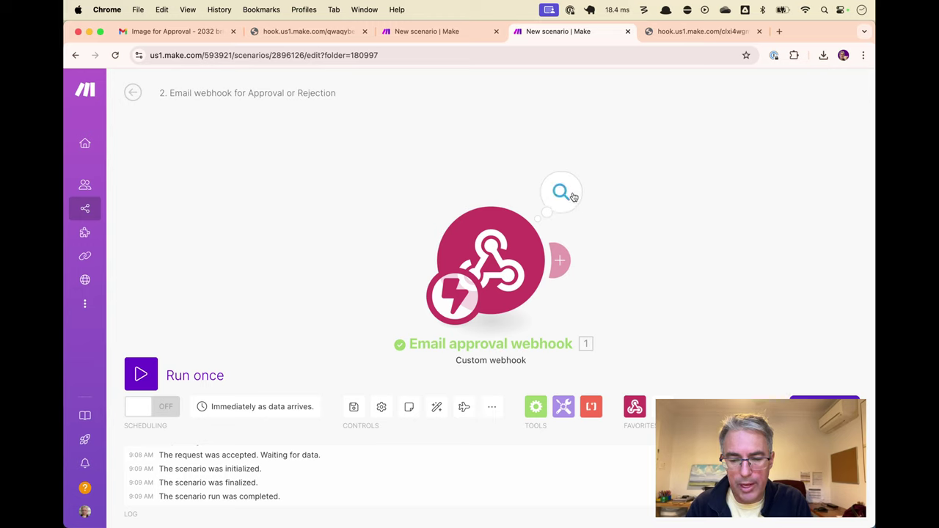
Inspect the empty output bundle, start another run, and return to the webhook URL tab
click(577, 205)
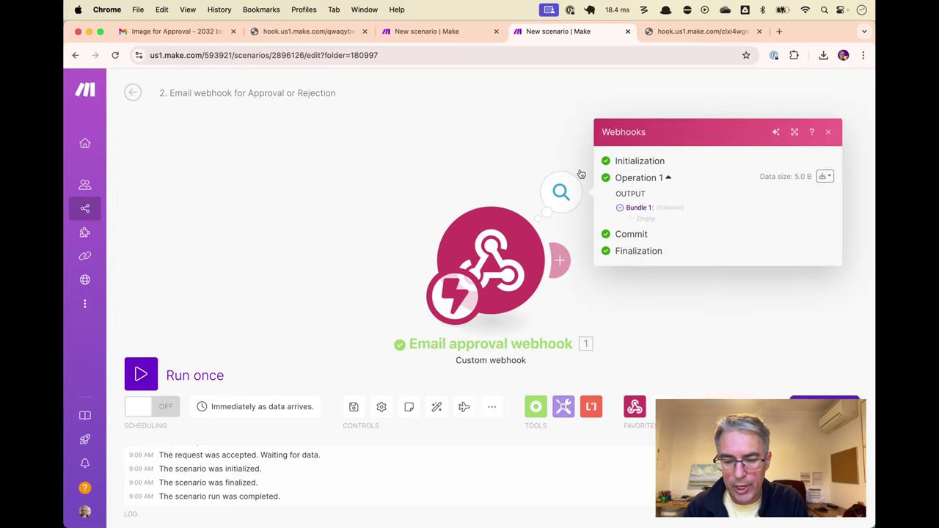
key(ctrl+Return)
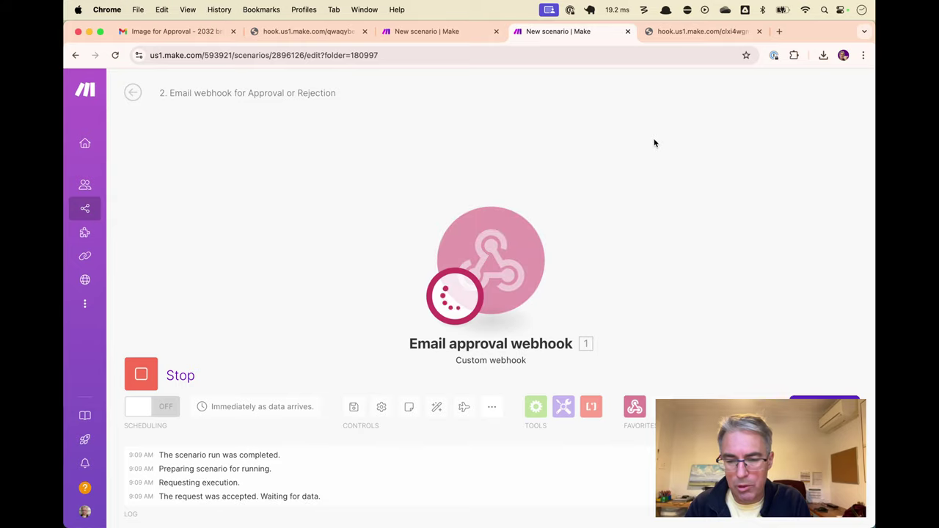
key(ctrl+Tab)
key(super+l)
Send the hook URL with ?taskID=12345234&status=approved&hello=world appended
key(Right)
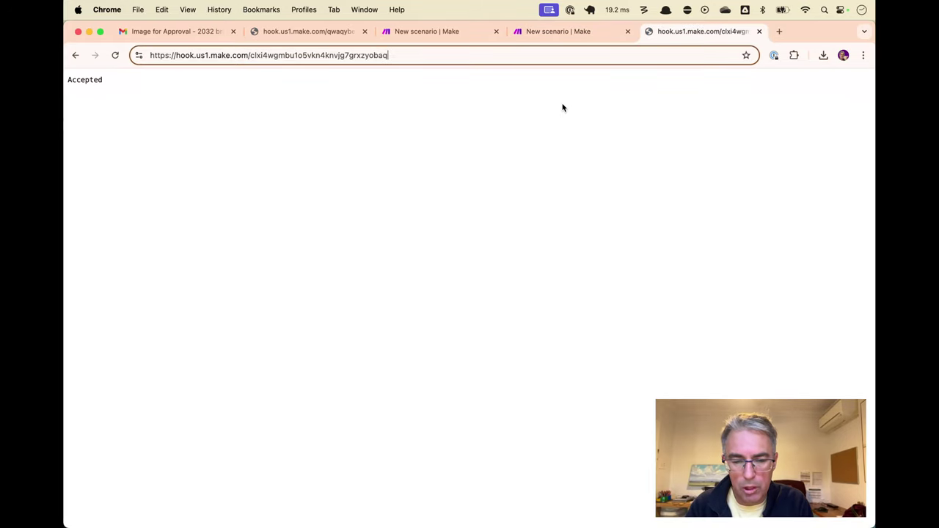
text(?)
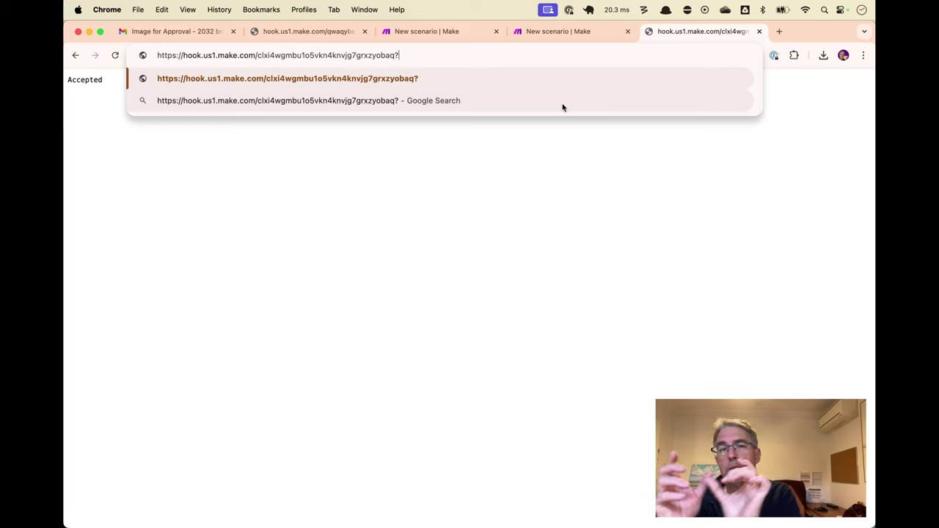
text(task)
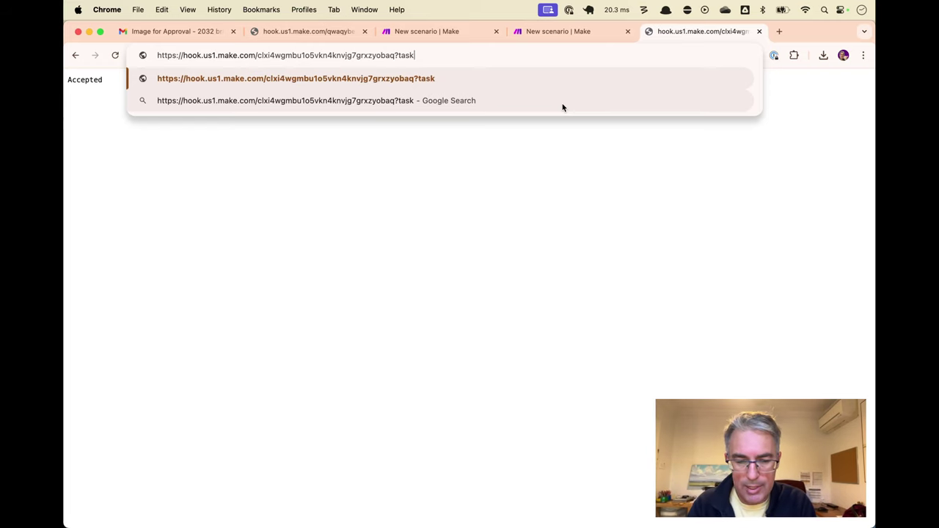
text(ID=12345234)
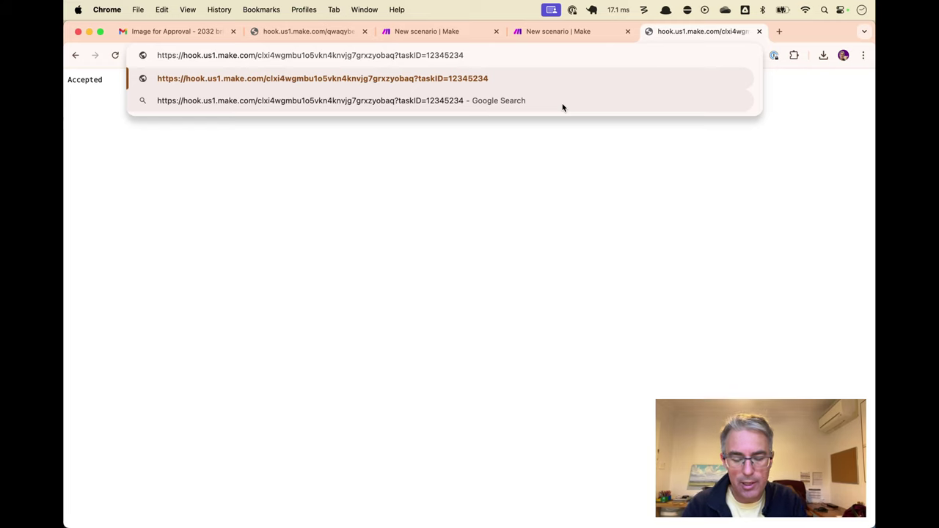
text(&)
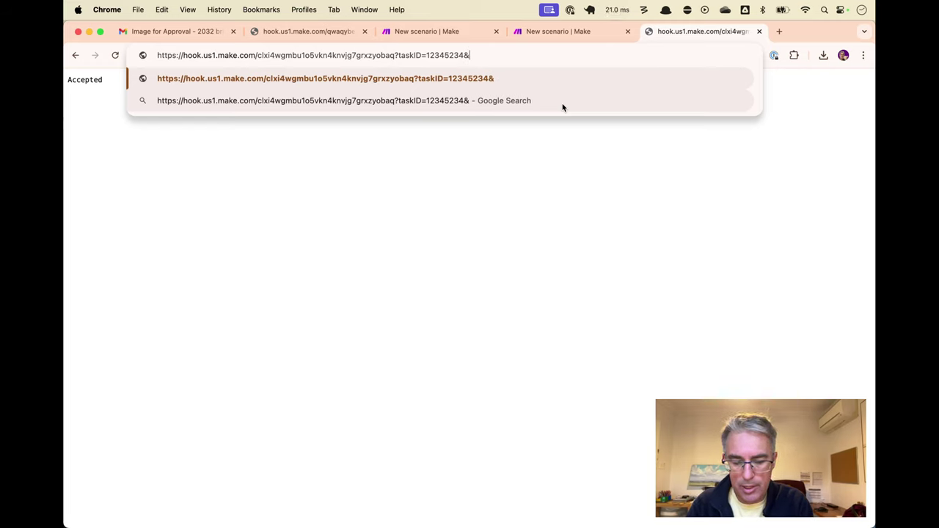
text(status=)
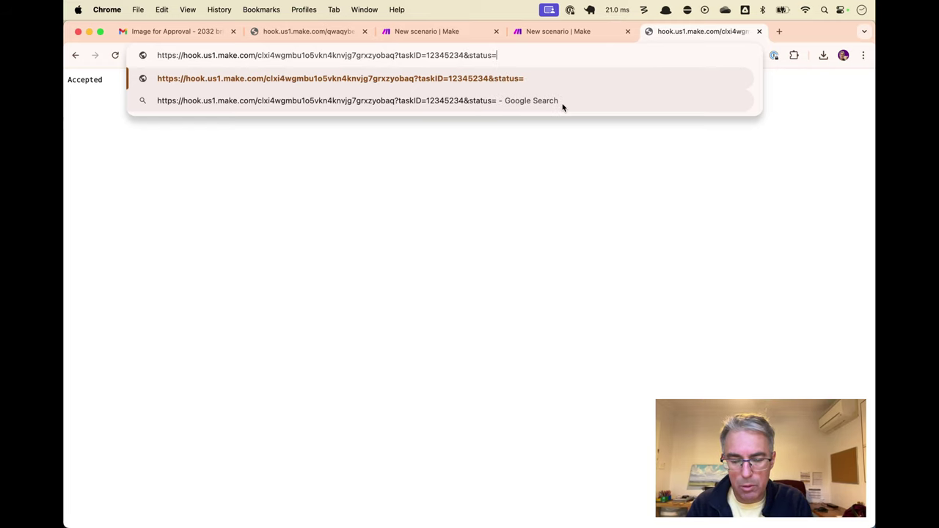
text(approved)
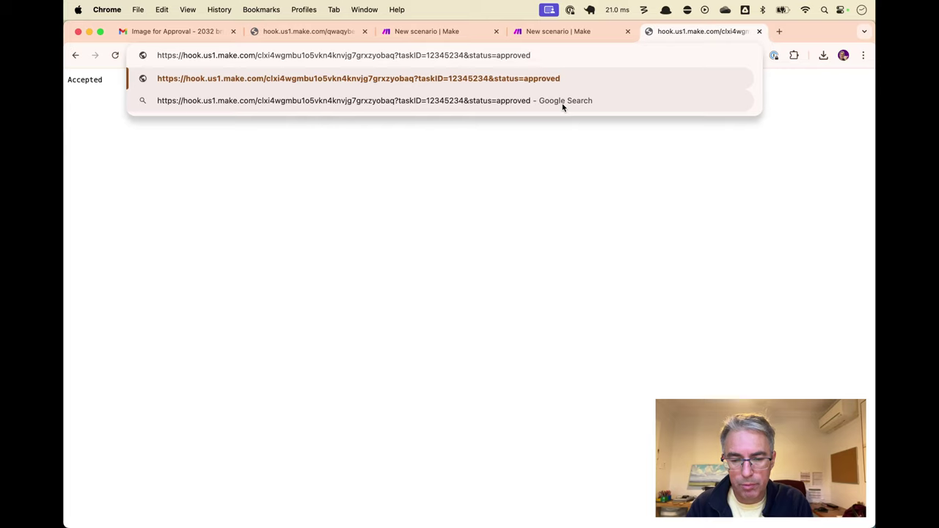
text(&h)
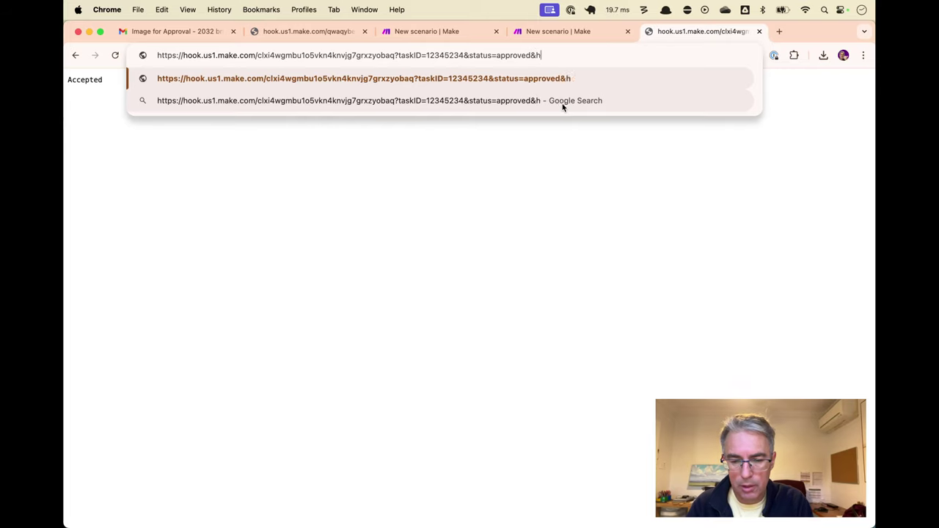
text(ello=world)
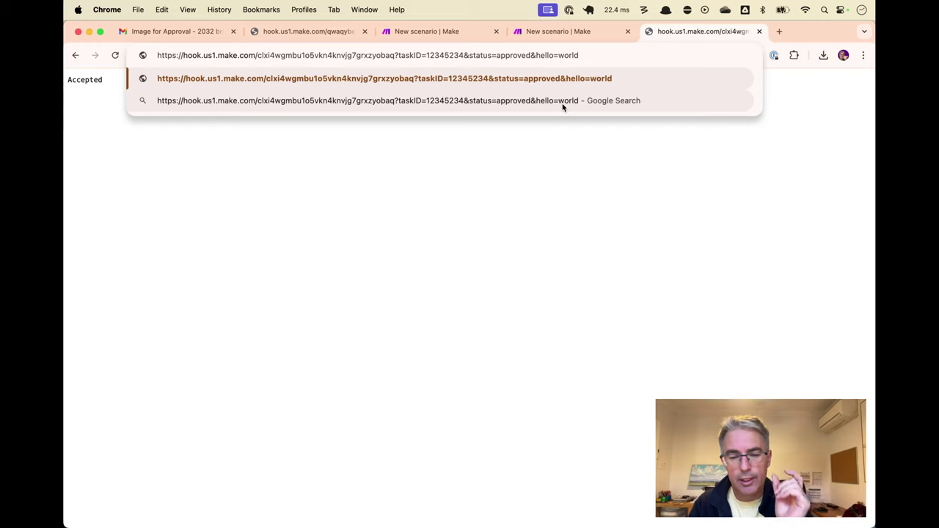
key(alt+shift+Left)
double_click(408, 55)
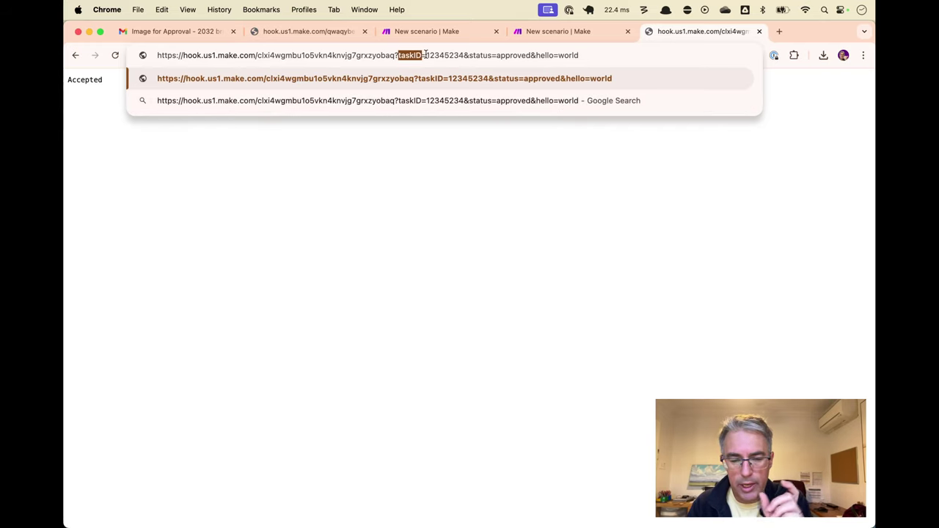
double_click(444, 55)
click(468, 55)
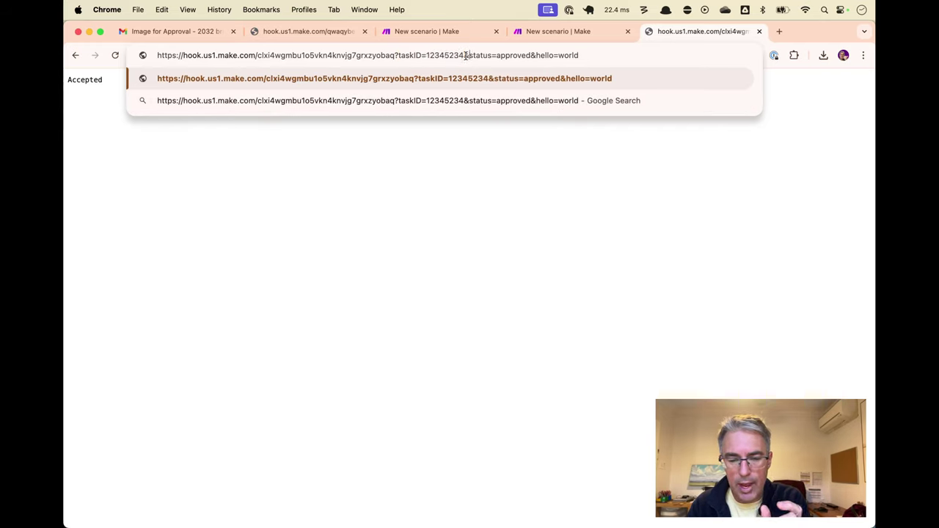
double_click(480, 55)
click(513, 55)
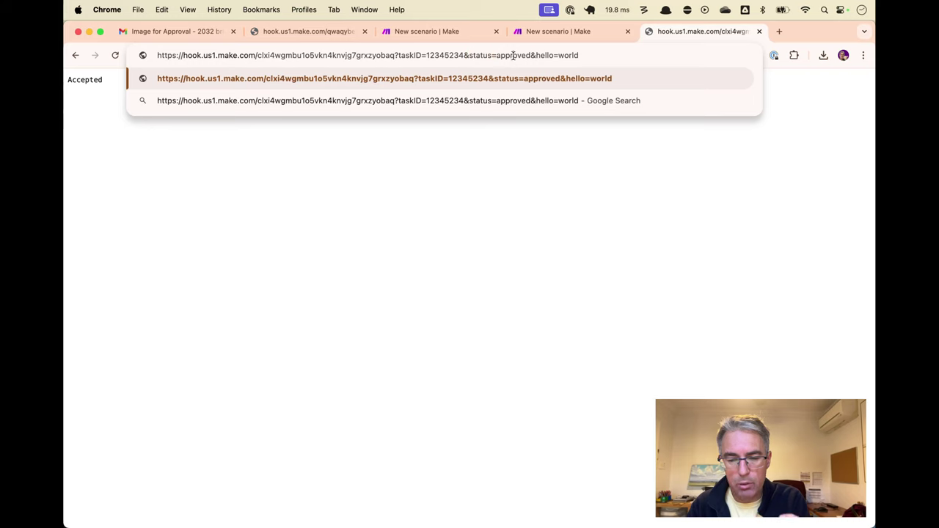
click(553, 55)
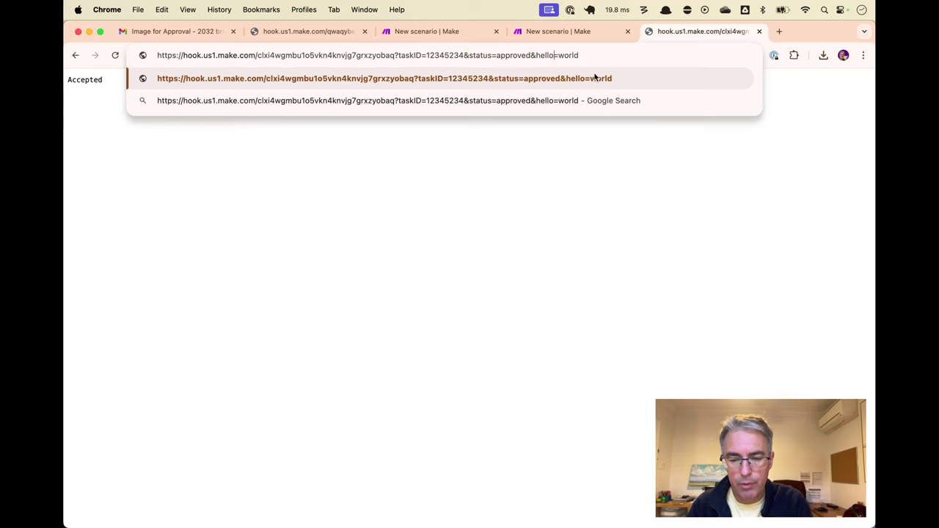
key(Return)
Review the new Make output bundle's taskID, status and hello fields
key(ctrl+shift+Tab)
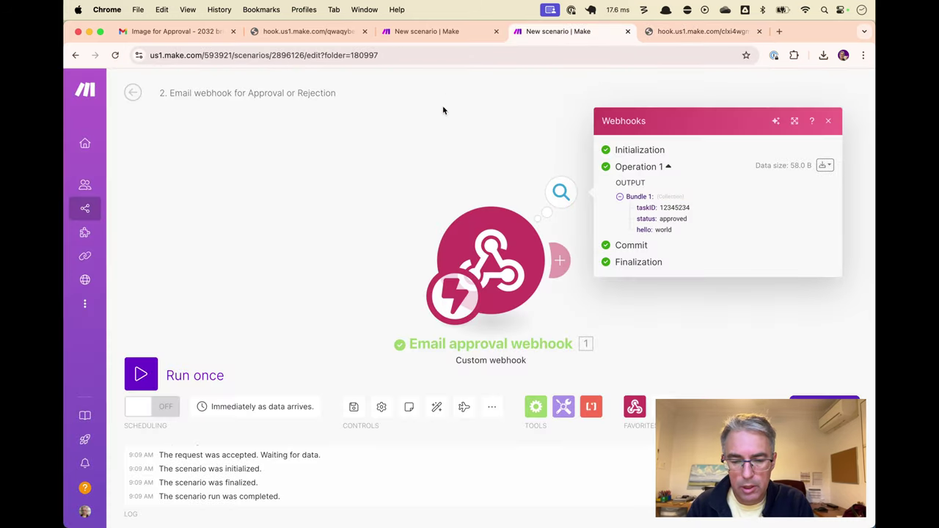
click(443, 110)
click(561, 192)
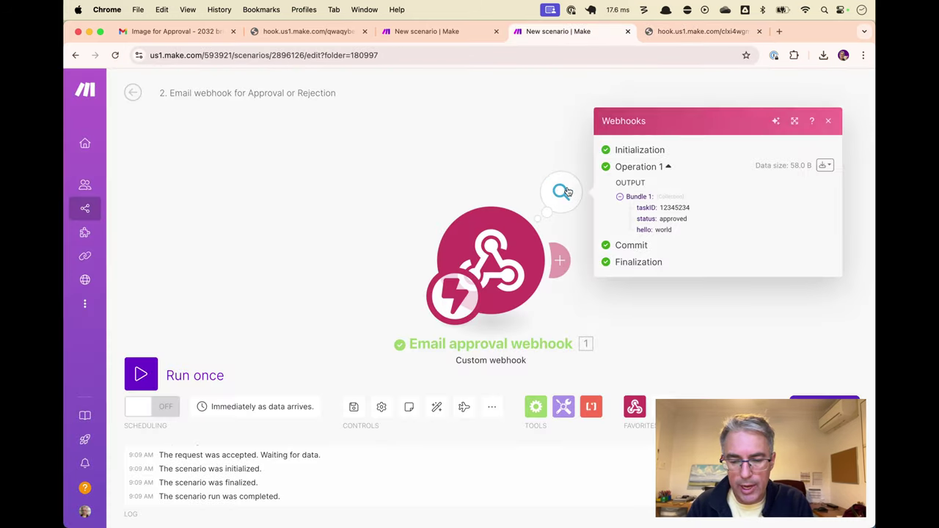
double_click(644, 208)
double_click(646, 218)
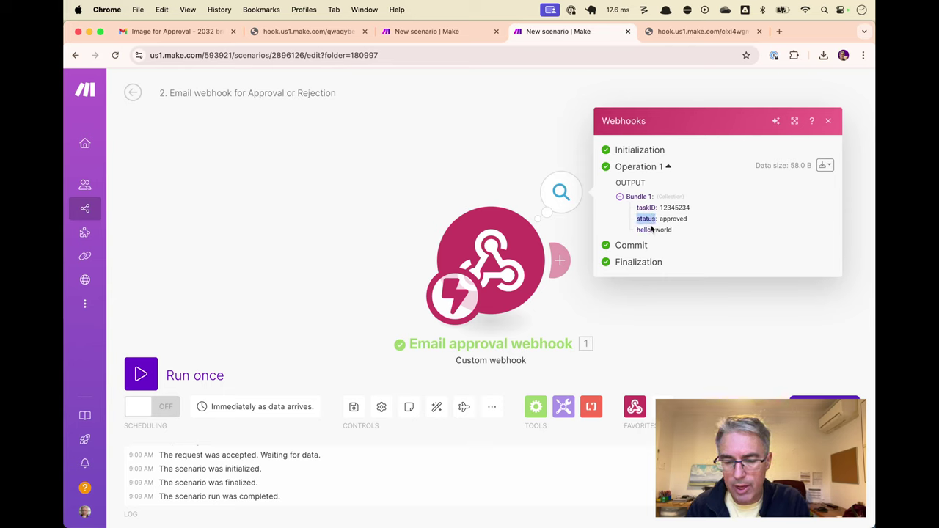
double_click(644, 230)
click(674, 237)
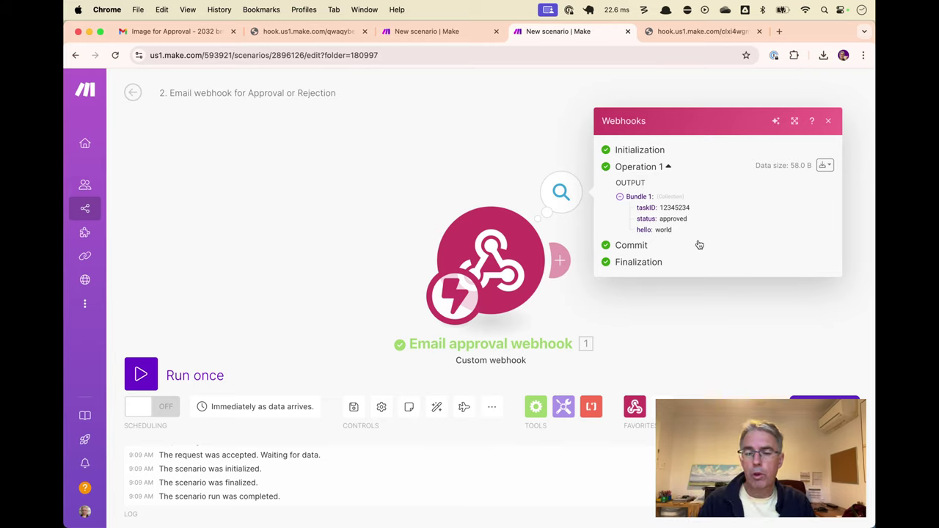
Edit the hook URL to drop hello=world and change status to rejected
key(ctrl+Tab)
key(super+l)
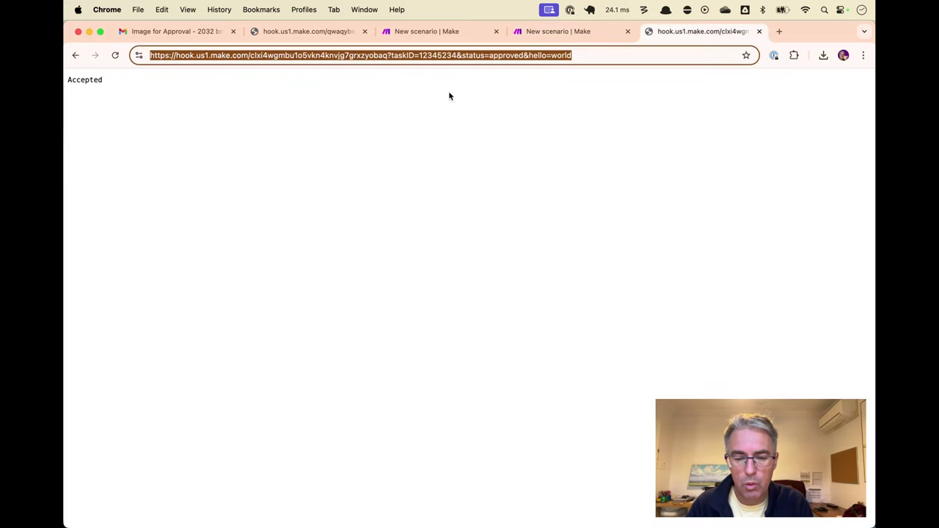
drag(531, 58, 561, 61)
key(BackSpace)
key(BackSpace)
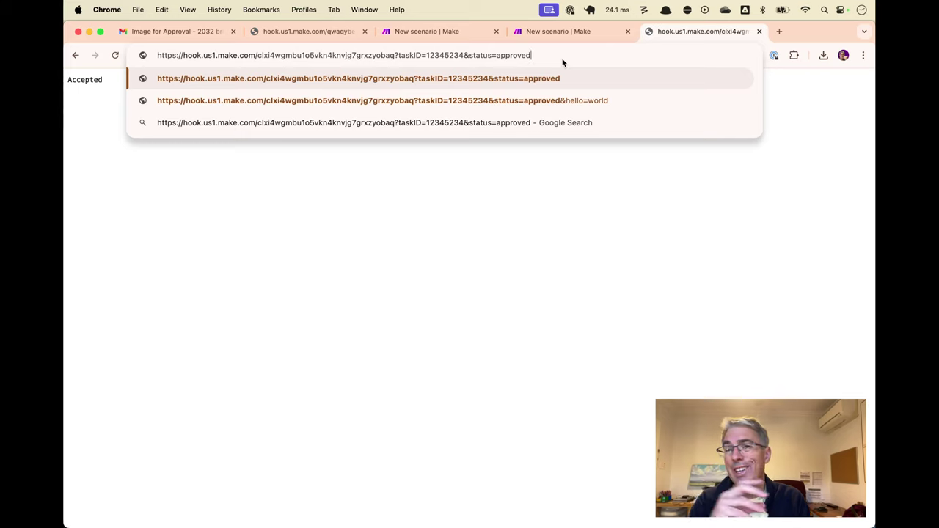
key(super+a)
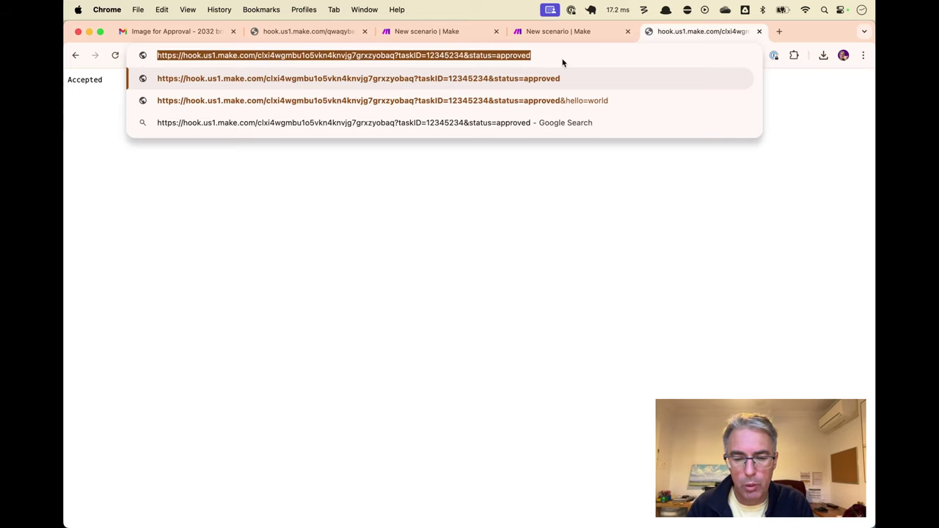
key(Right)
key(alt+BackSpace)
text(rejected)
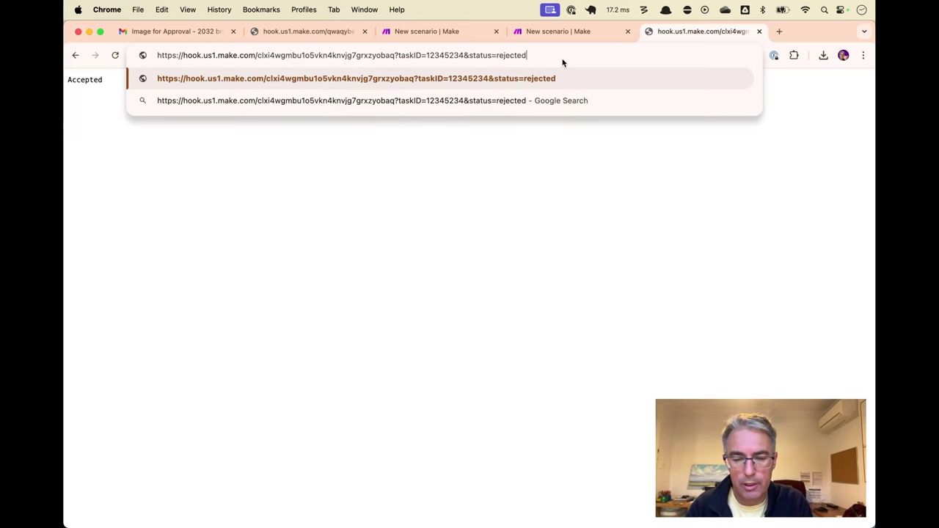
key(super+alt+Left)
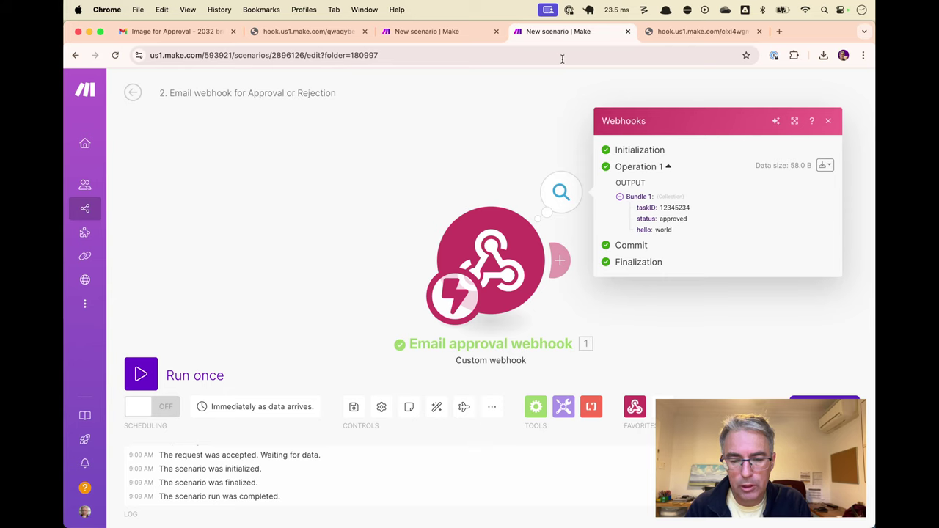
Reload both Make scenario tabs and bring up '1. Generate image for approval'
key(super+alt+Left)
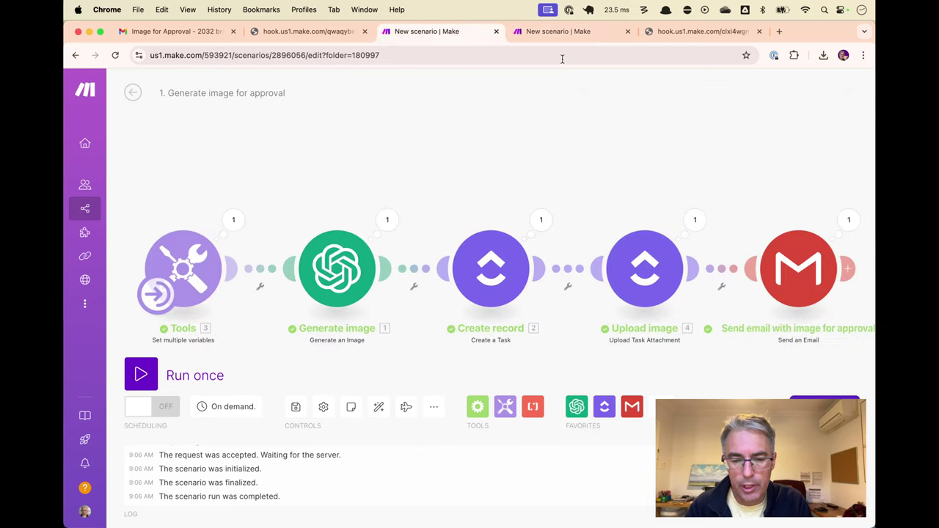
key(super+alt+Right)
key(super+r)
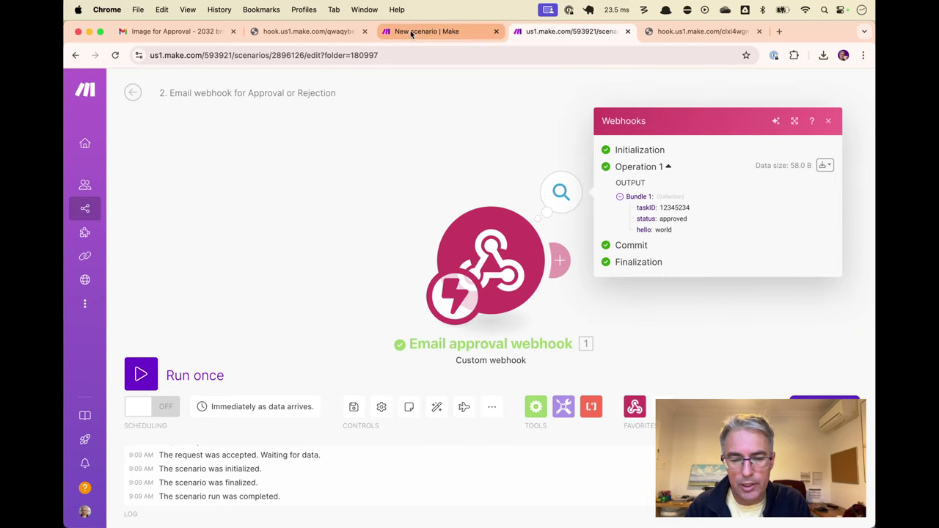
click(408, 34)
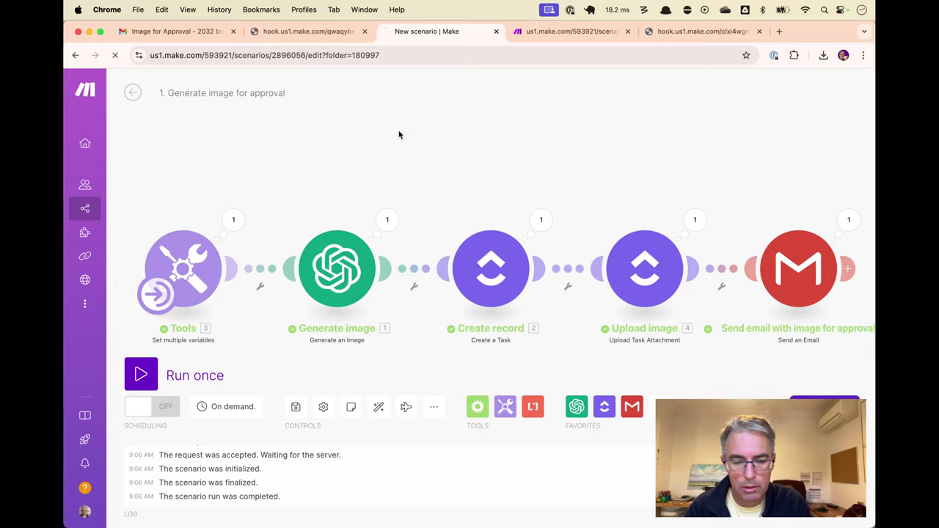
key(super+r)
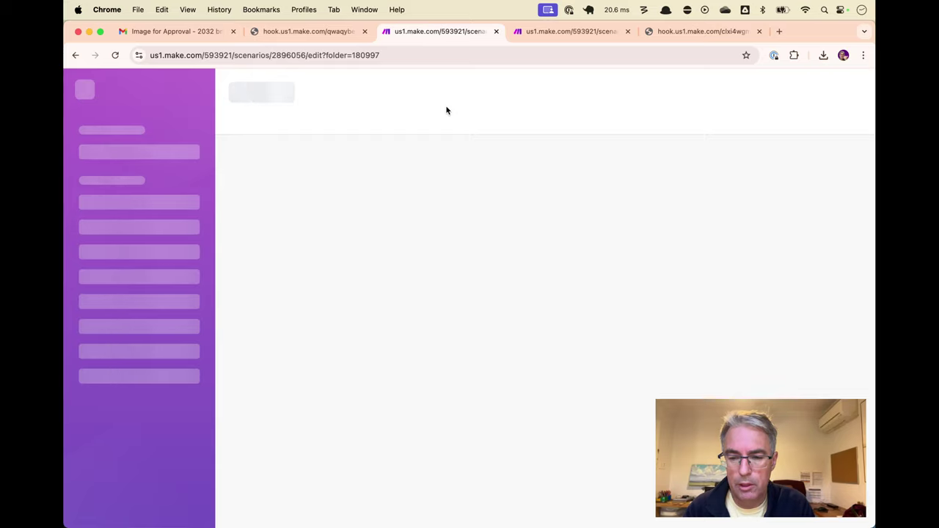
key(ctrl+Tab)
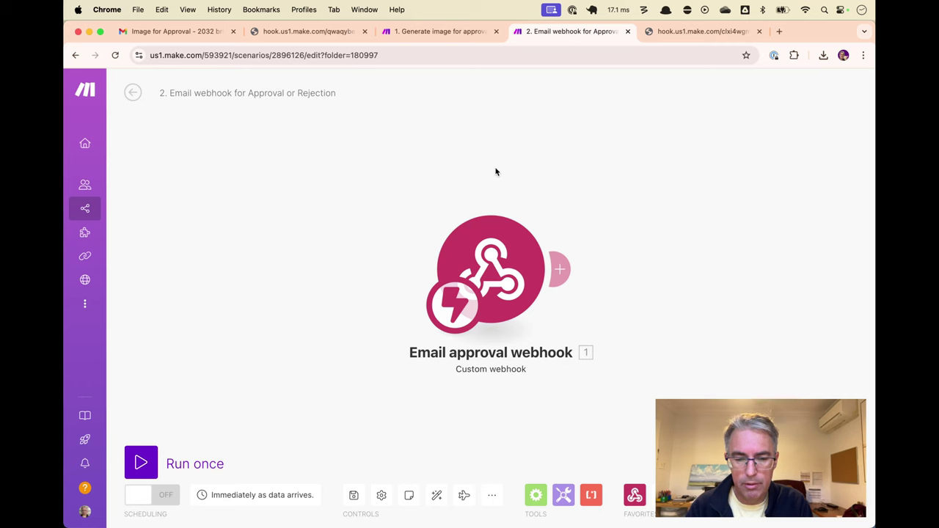
key(ctrl+shift+Tab)
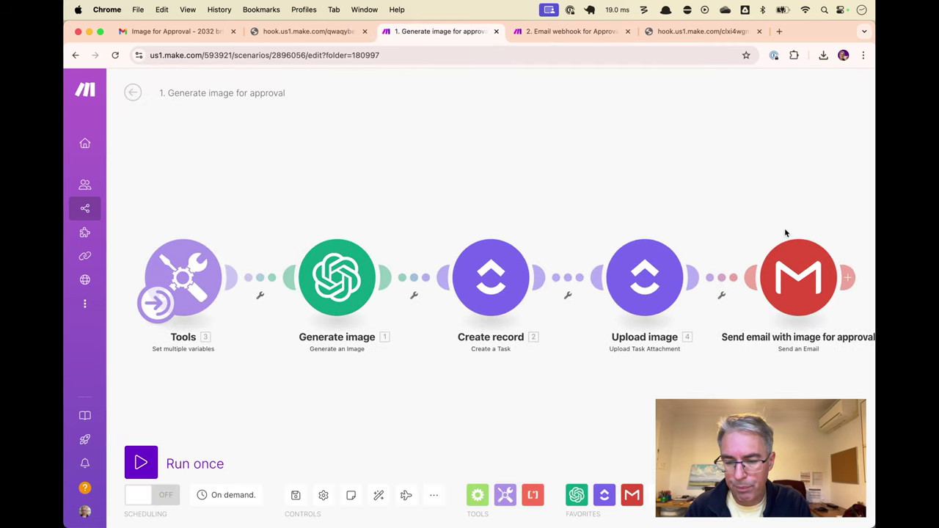
drag(784, 227, 733, 223)
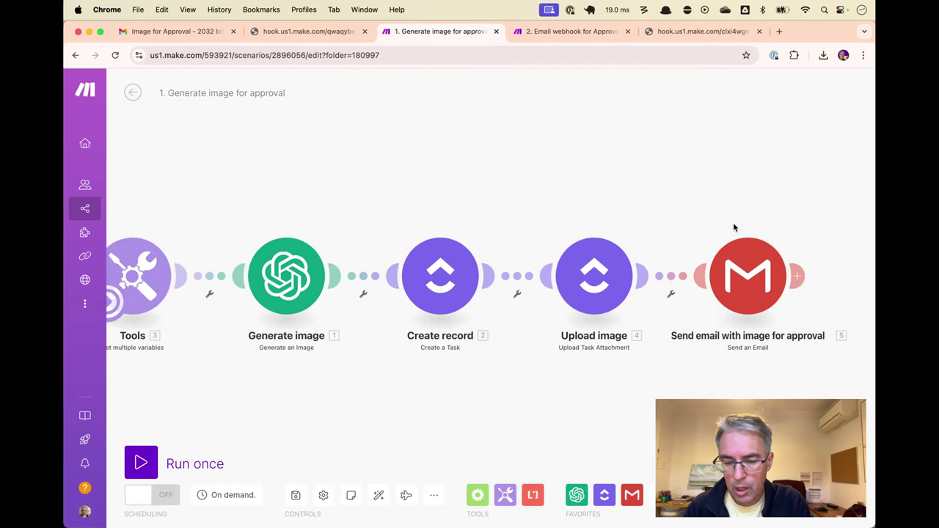
Locate the Accept and Reject link code in the Gmail module's HTML content
click(744, 271)
scroll(585, 308, down, 5)
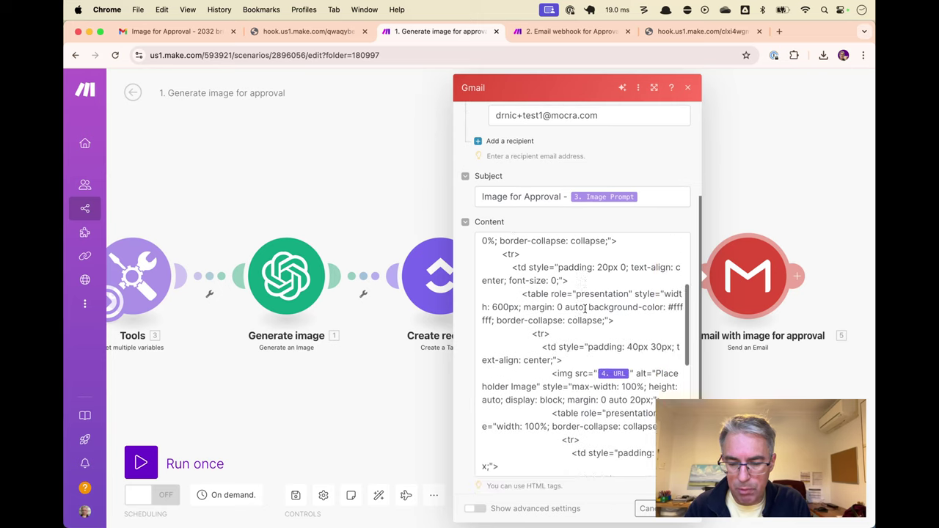
scroll(585, 308, down, 5)
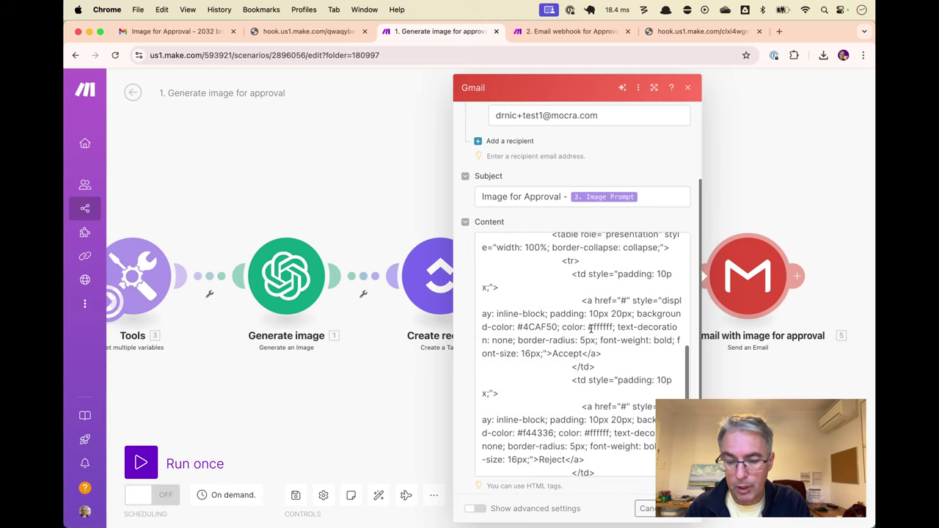
click(582, 300)
double_click(557, 355)
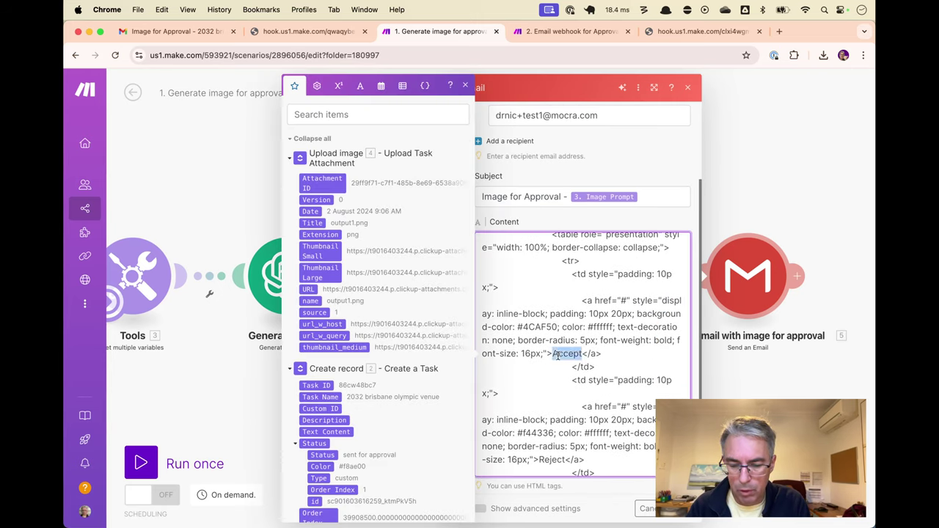
scroll(558, 355, down, 1)
double_click(550, 446)
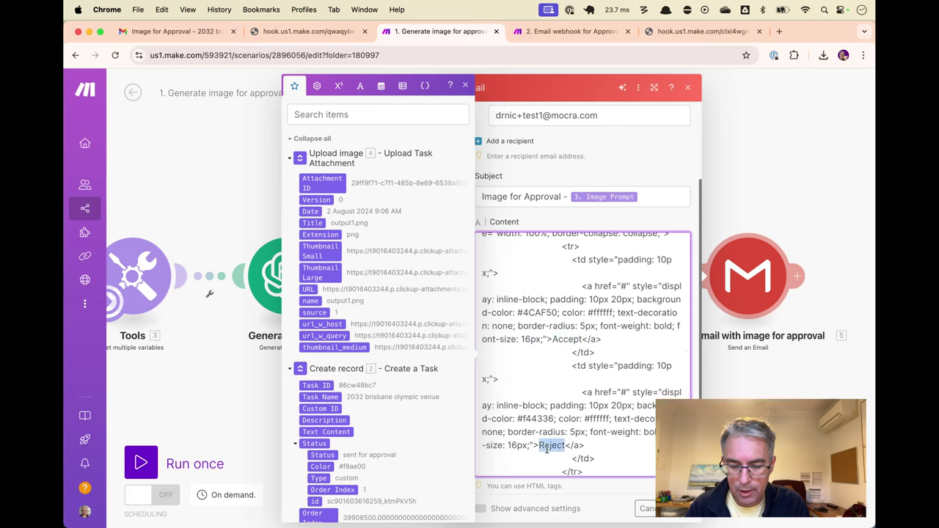
click(566, 445)
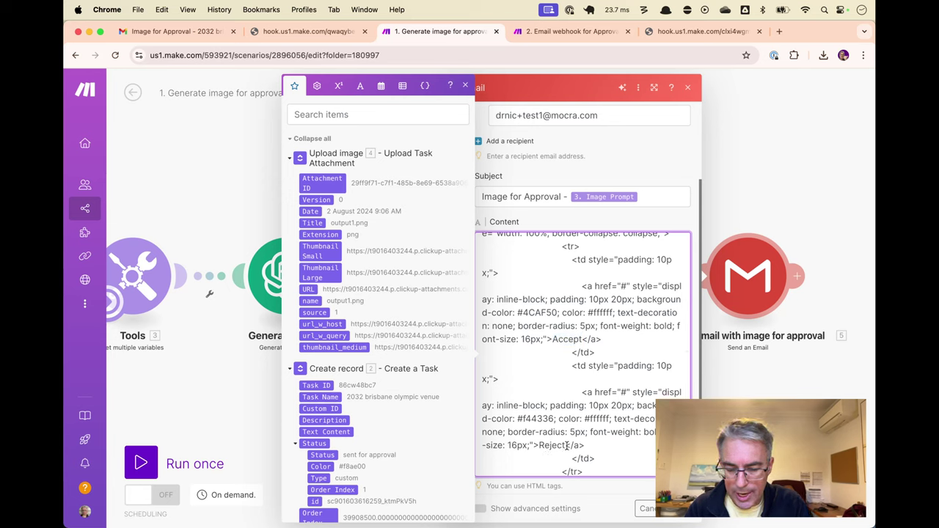
drag(566, 445, 586, 443)
drag(585, 393, 624, 393)
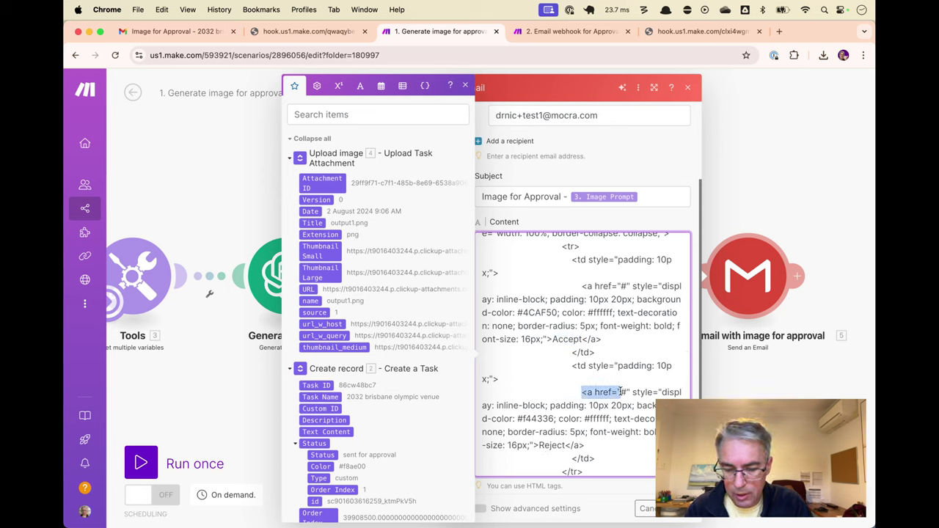
click(582, 286)
Replace the Accept link's # with the webhook URL, mapping 2. Task ID as taskID
drag(582, 286, 629, 286)
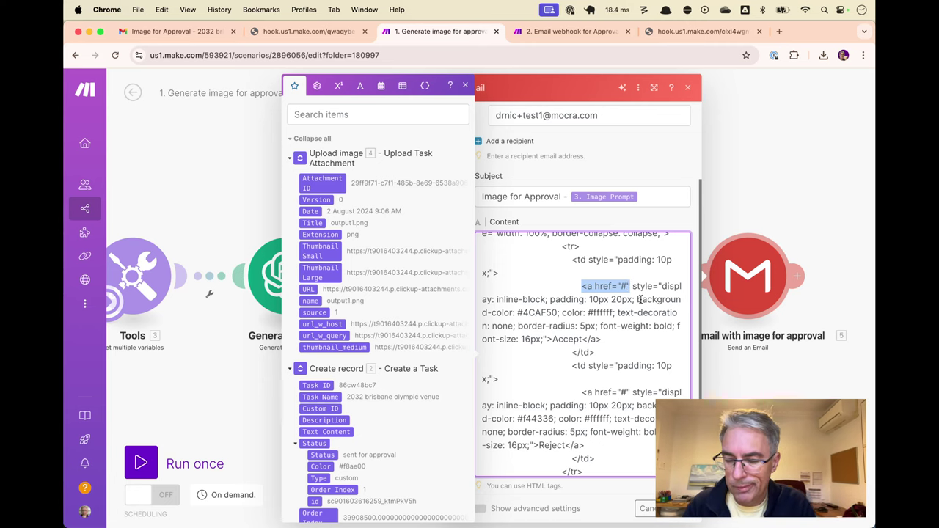
click(625, 280)
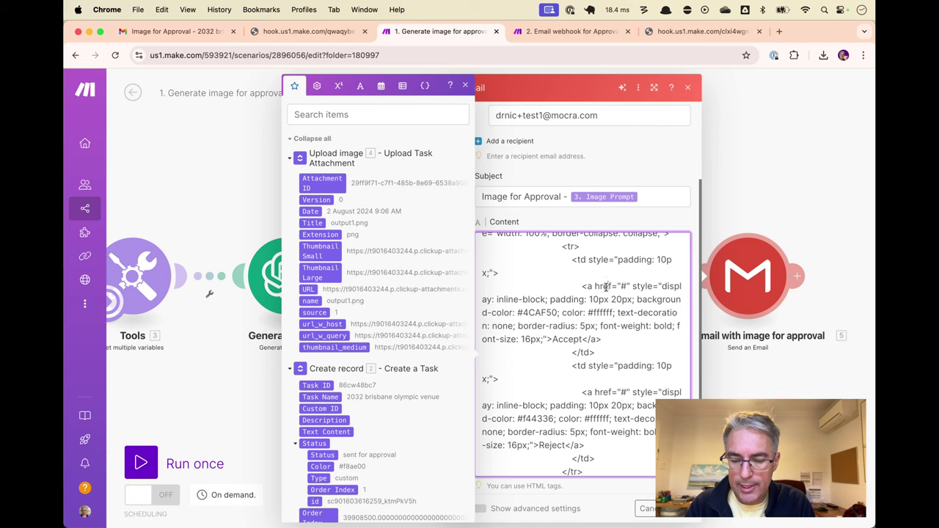
key(BackSpace)
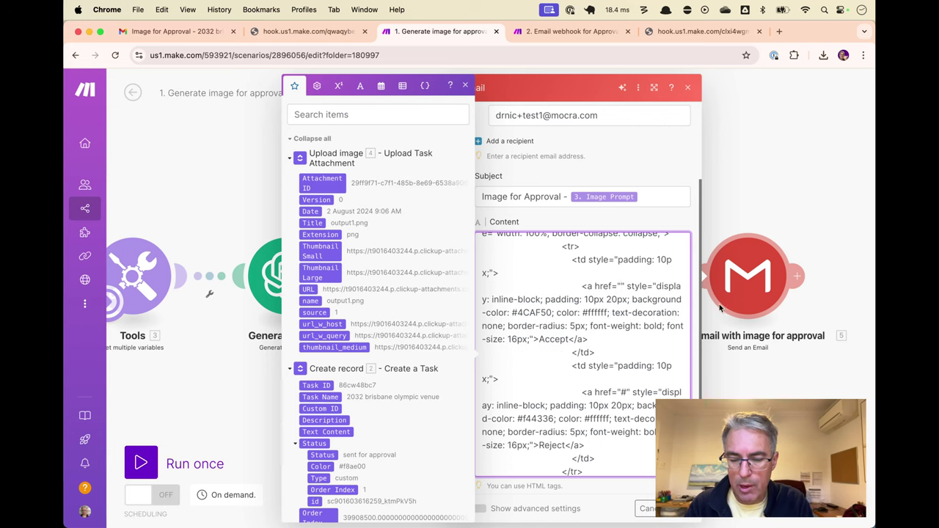
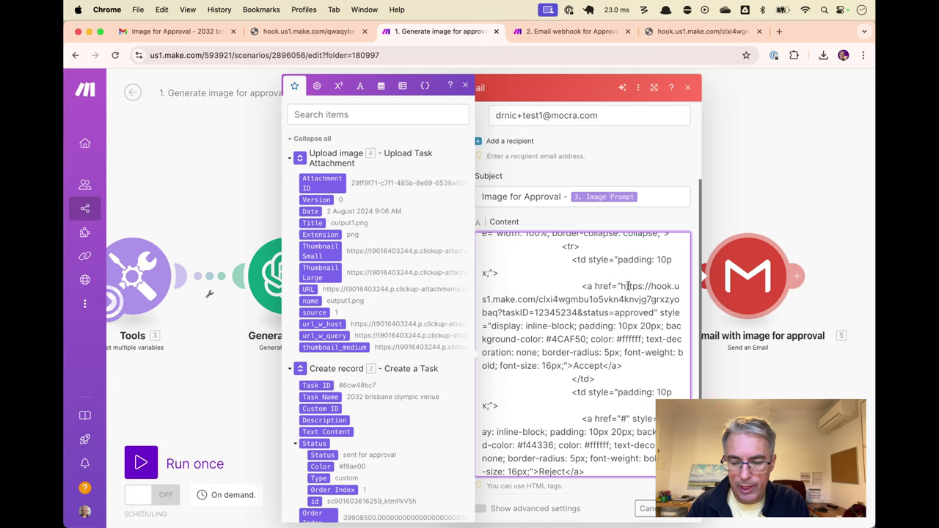
drag(622, 286, 637, 313)
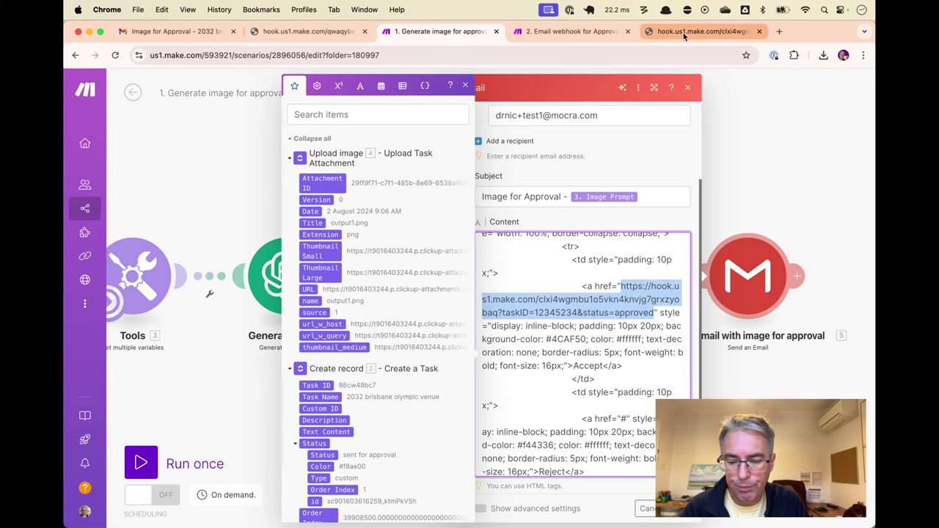
double_click(636, 313)
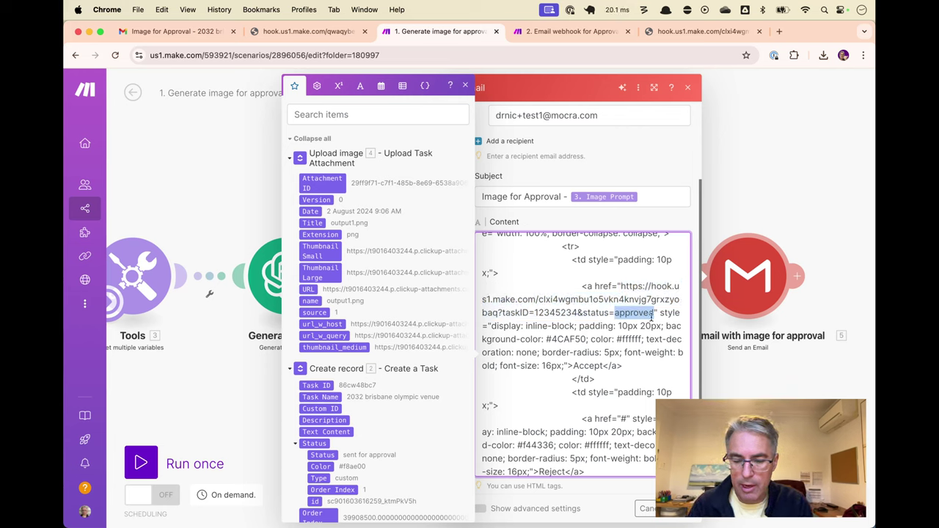
key(Left)
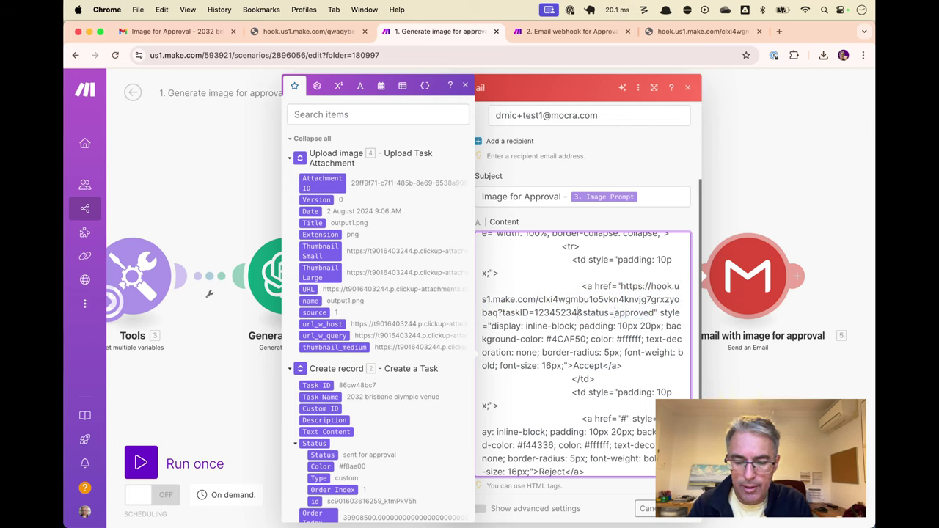
double_click(534, 312)
key(BackSpace)
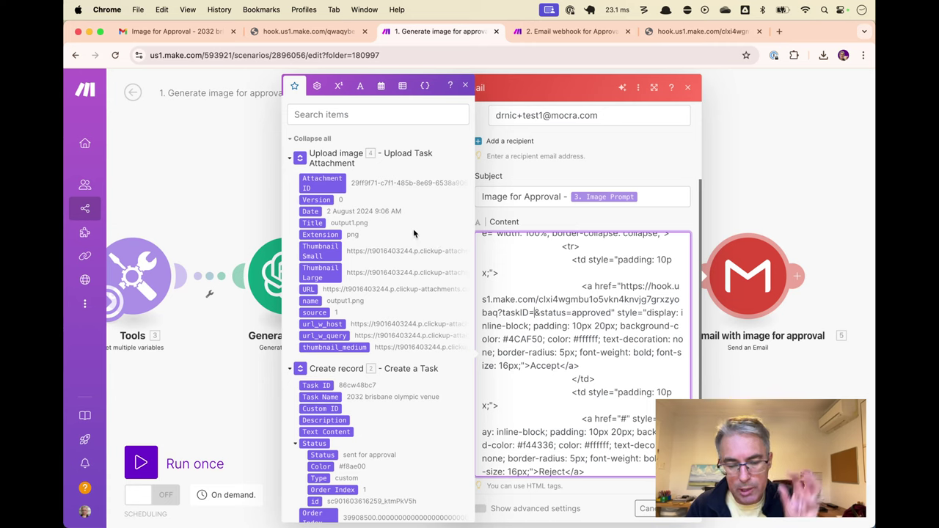
click(327, 383)
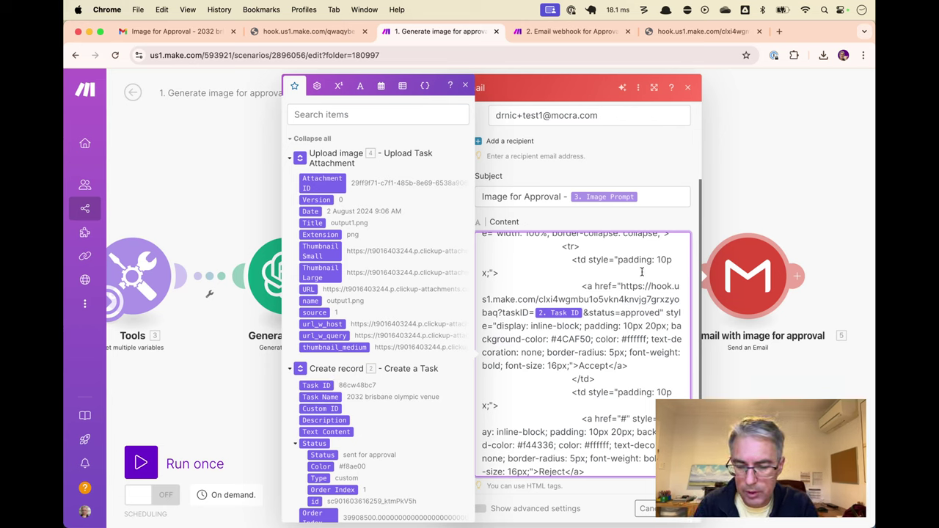
Give the Reject link the same URL with status=rejected and save the module
drag(621, 286, 659, 313)
scroll(645, 312, down, 1)
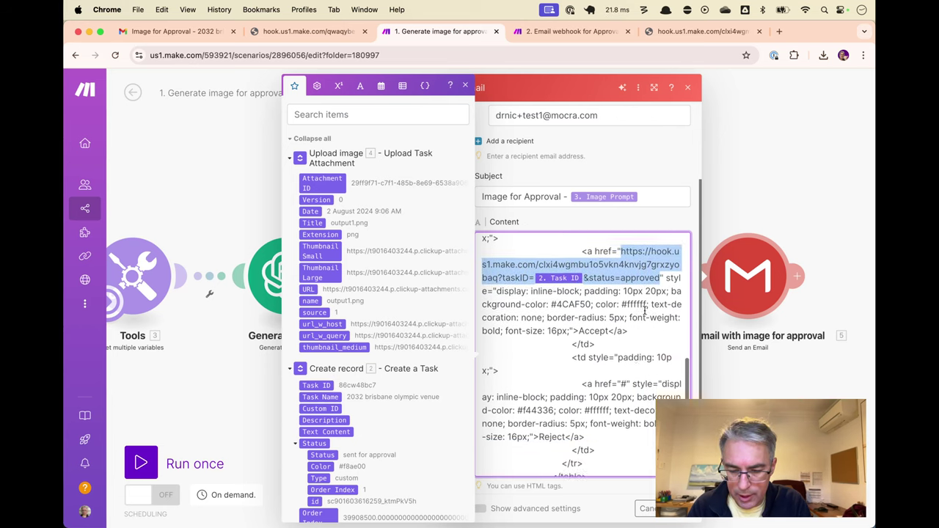
key(ctrl+c)
double_click(628, 384)
key(ctrl+v)
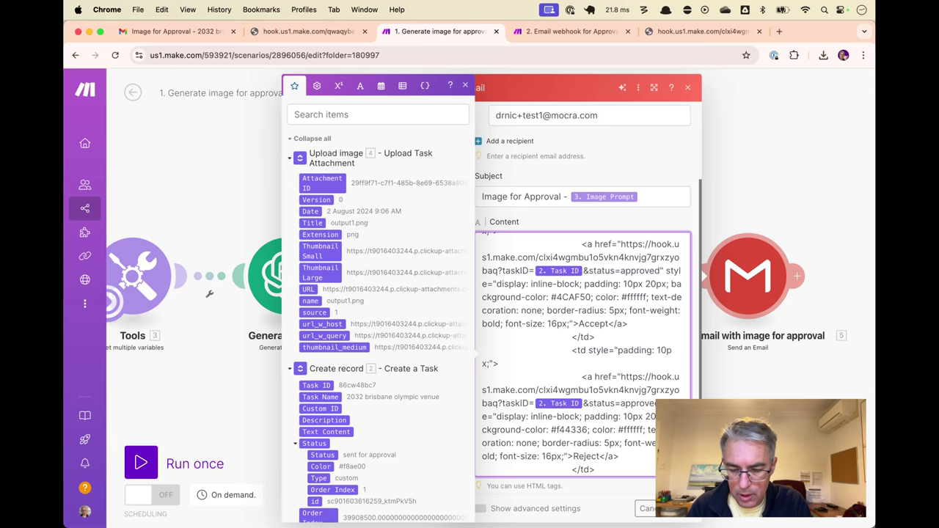
key(BackSpace)
key(BackSpace)
key(BackSpace)
key(BackSpace)
key(BackSpace)
key(BackSpace)
key(BackSpace)
key(BackSpace)
text(rejecte)
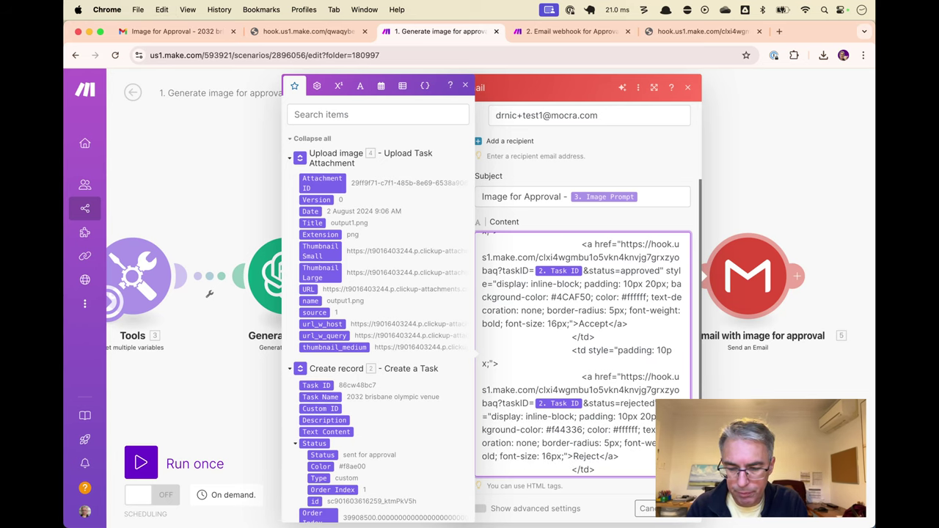
click(678, 508)
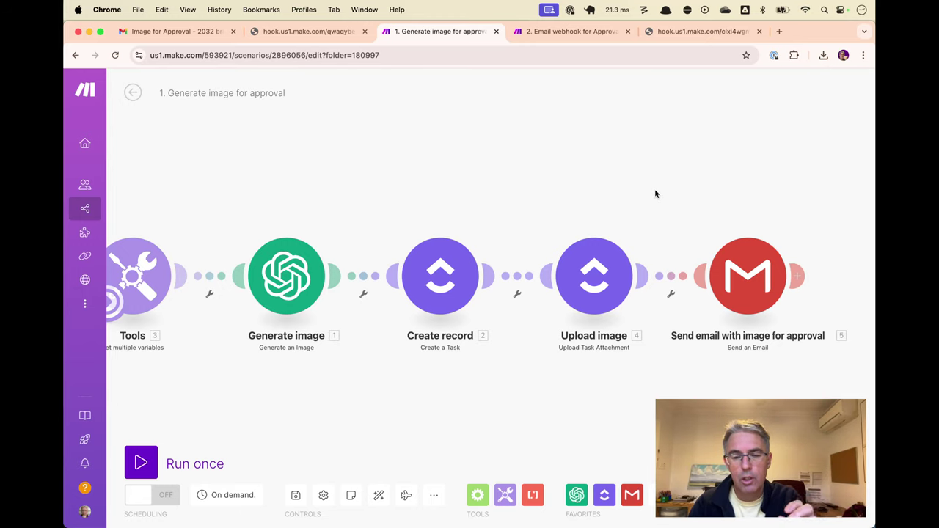
Review the taskID and rejected status values in the test hook URL
click(689, 32)
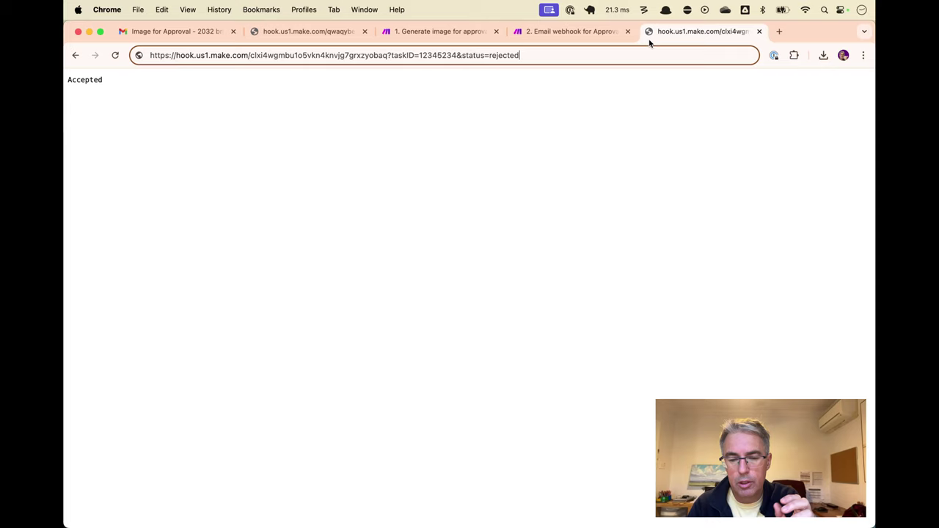
double_click(428, 55)
click(511, 55)
double_click(506, 55)
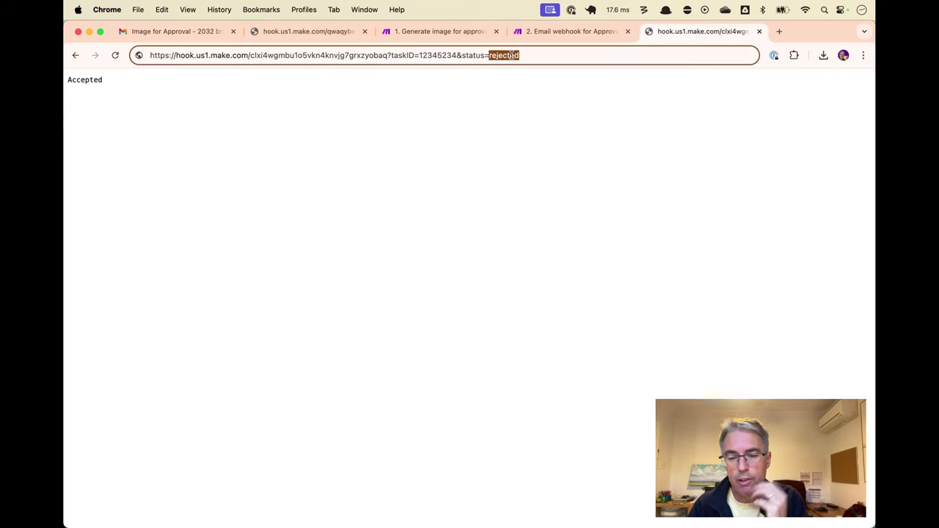
click(518, 73)
key(super+alt+Left)
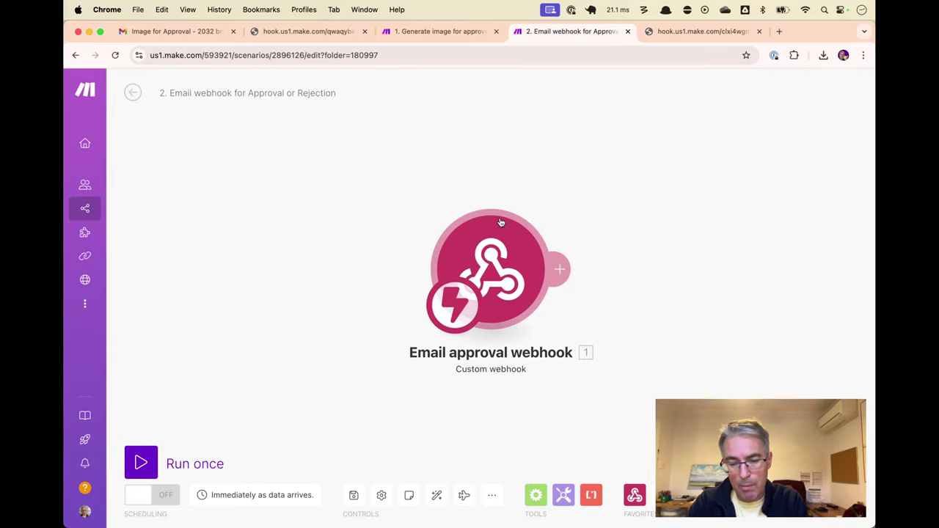
Add a Router after the webhook with a ClickUp Edit a Task module on route 1
click(564, 268)
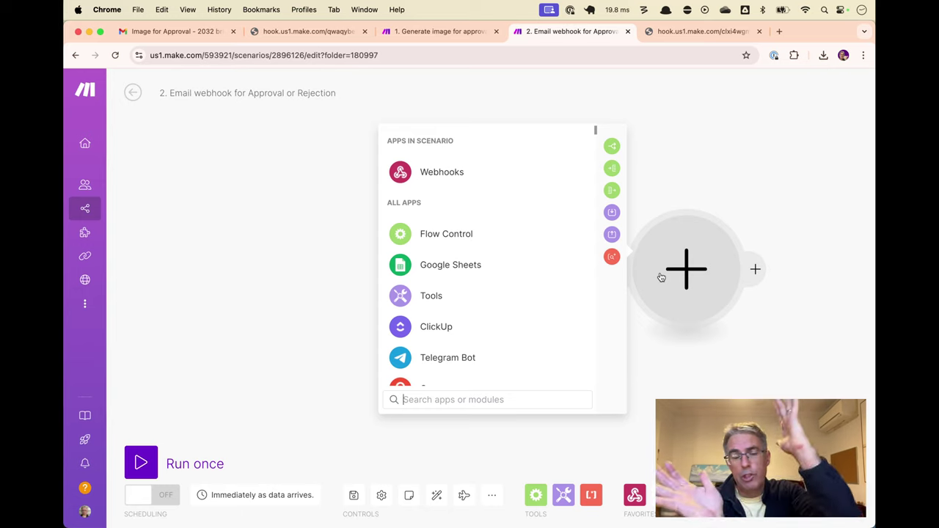
text(rou)
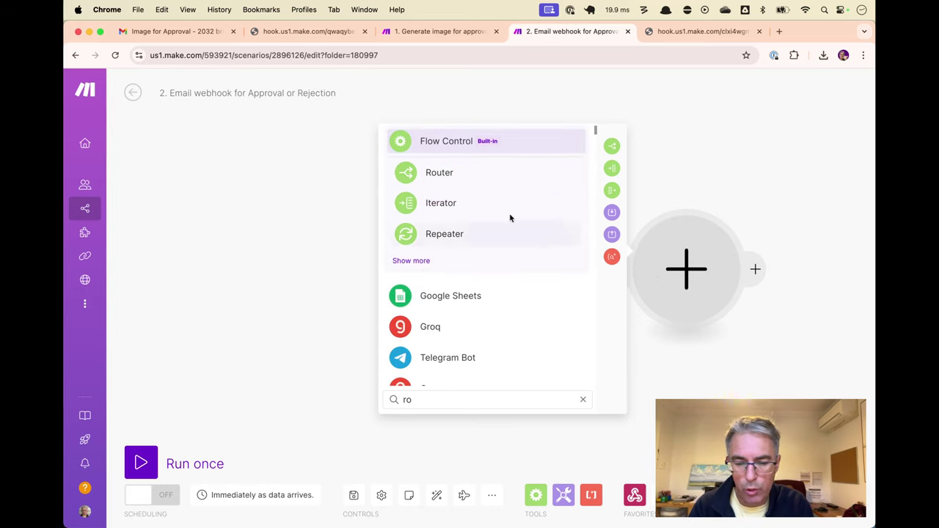
click(472, 183)
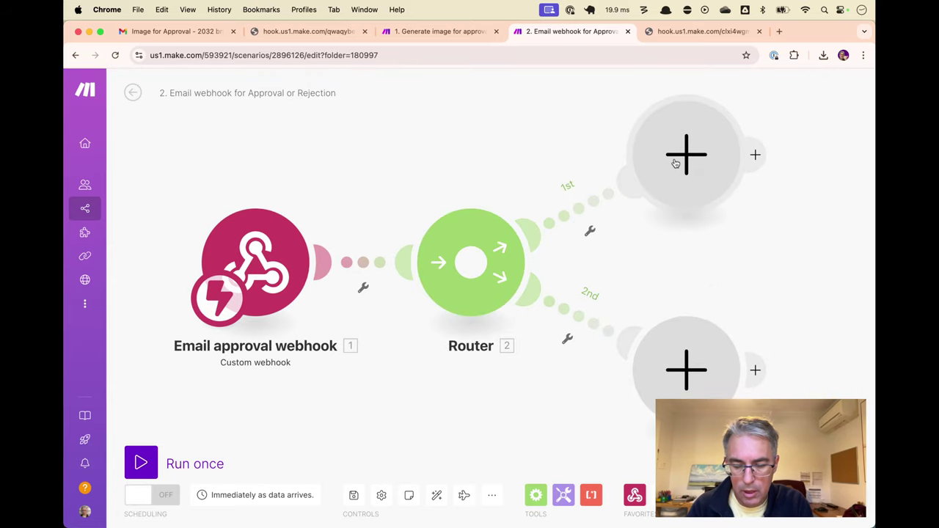
click(679, 161)
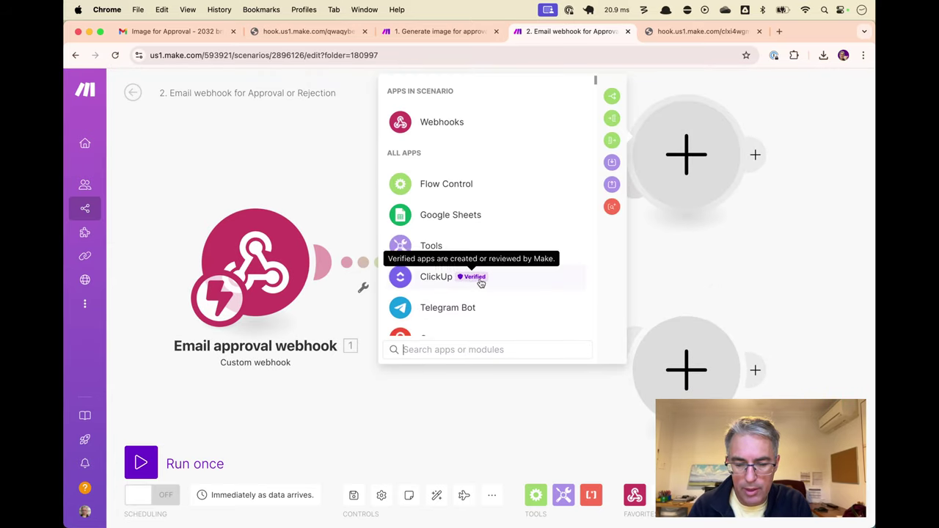
click(509, 278)
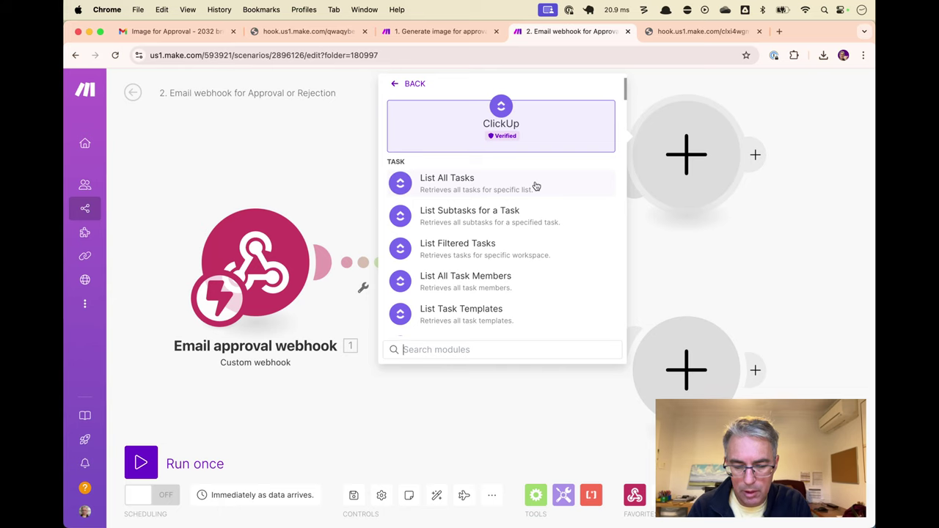
text(edit)
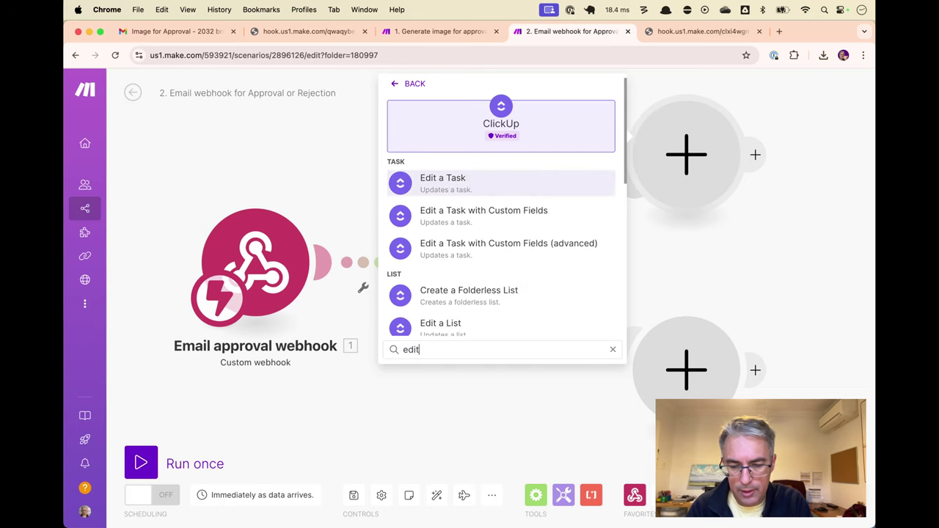
click(503, 192)
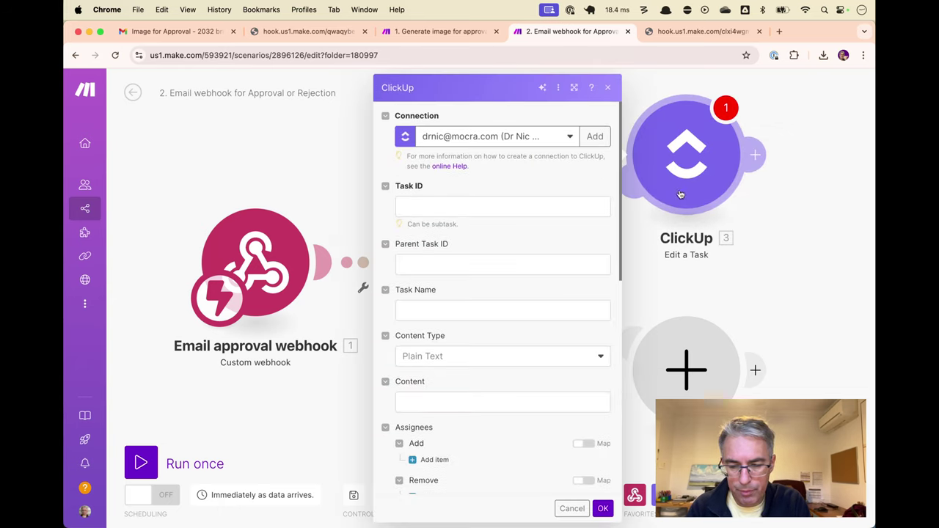
click(478, 205)
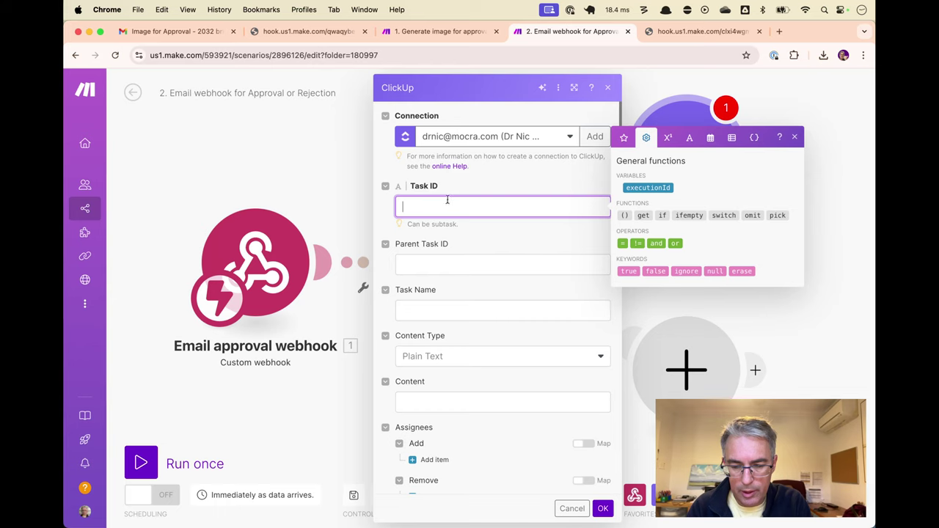
click(366, 195)
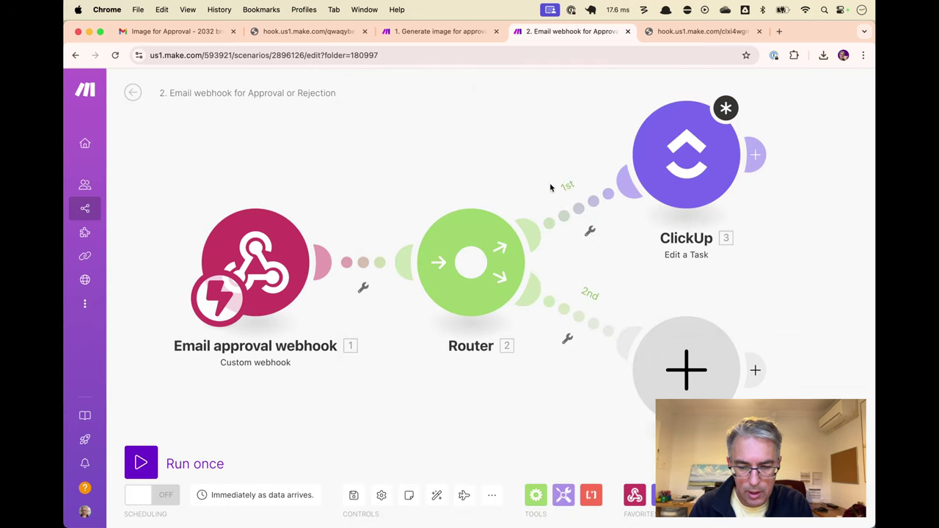
right_click(662, 175)
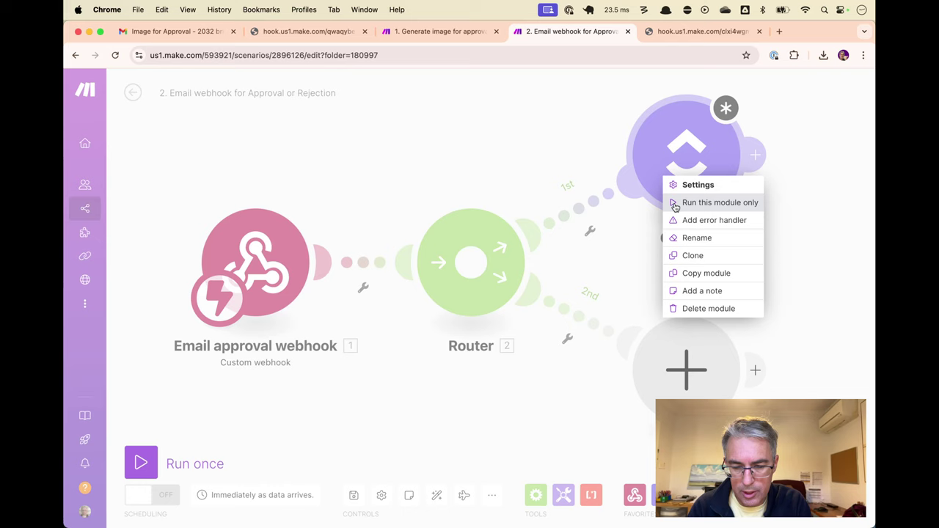
Delete the ClickUp module and the empty second-route module
click(687, 309)
right_click(688, 333)
click(726, 361)
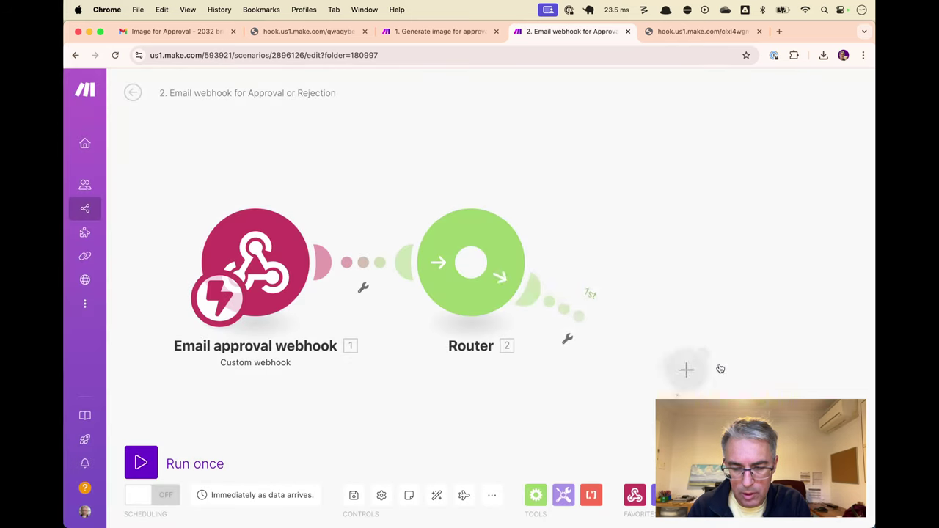
Run once, resend the hook URL with status=approved, and view the received data
click(141, 462)
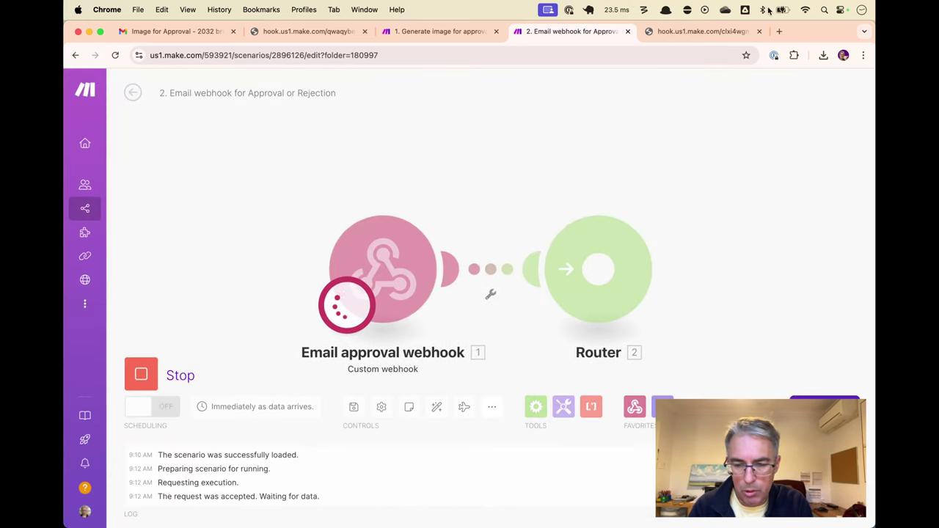
click(703, 30)
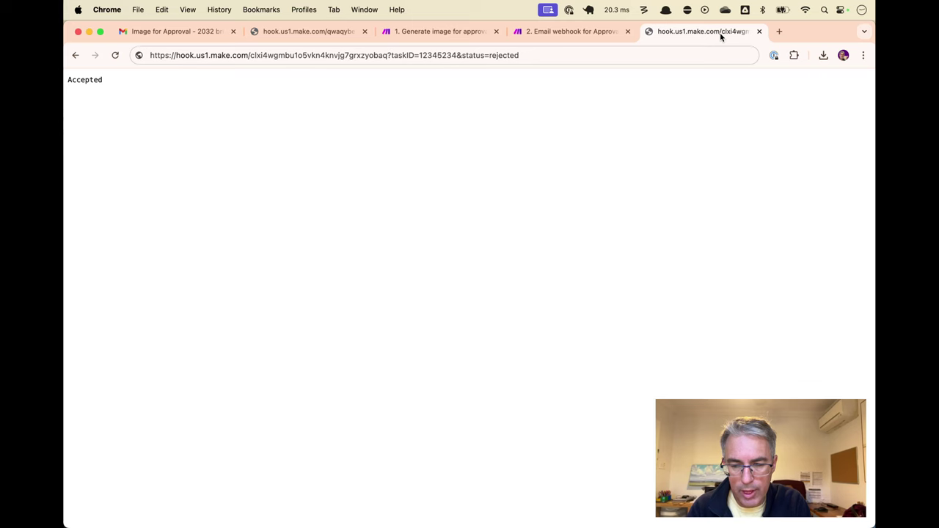
key(super+l)
key(Return)
click(616, 36)
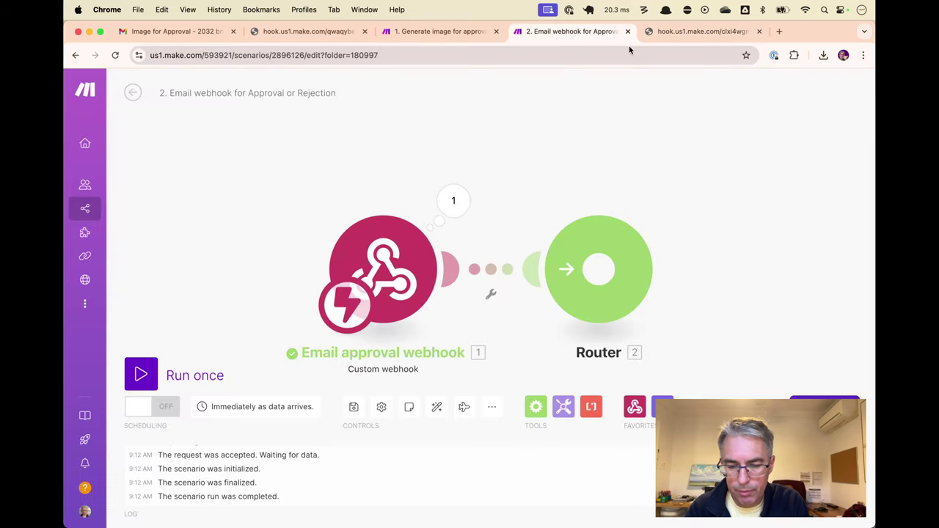
click(453, 201)
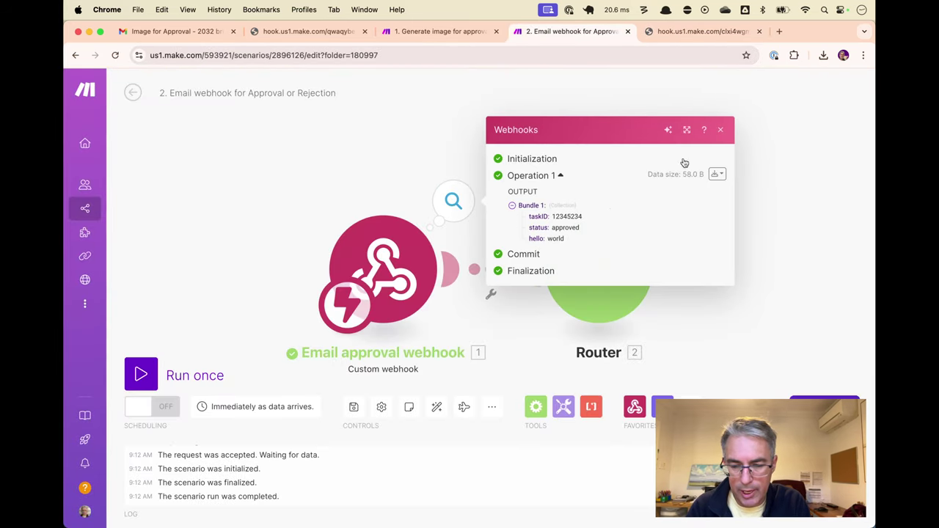
Add a ClickUp Edit a Task module on the Router's first route
click(720, 129)
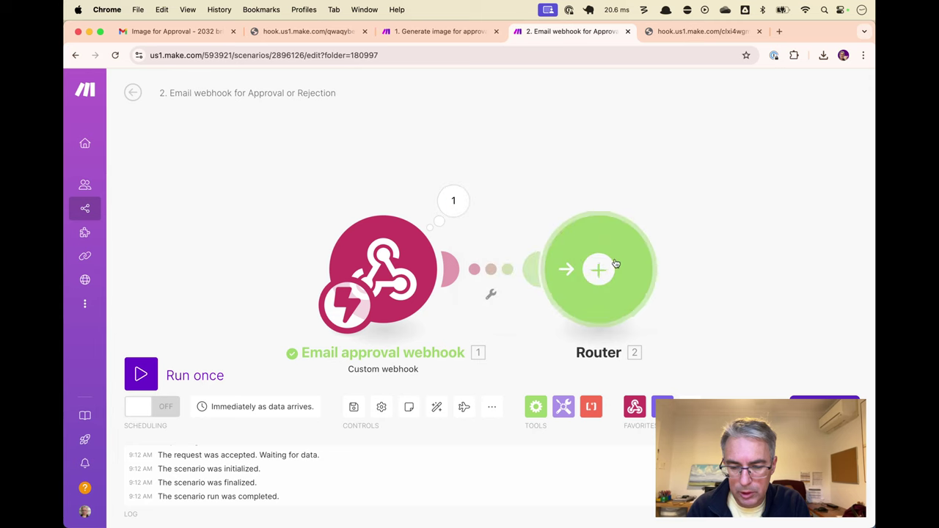
click(614, 264)
click(682, 154)
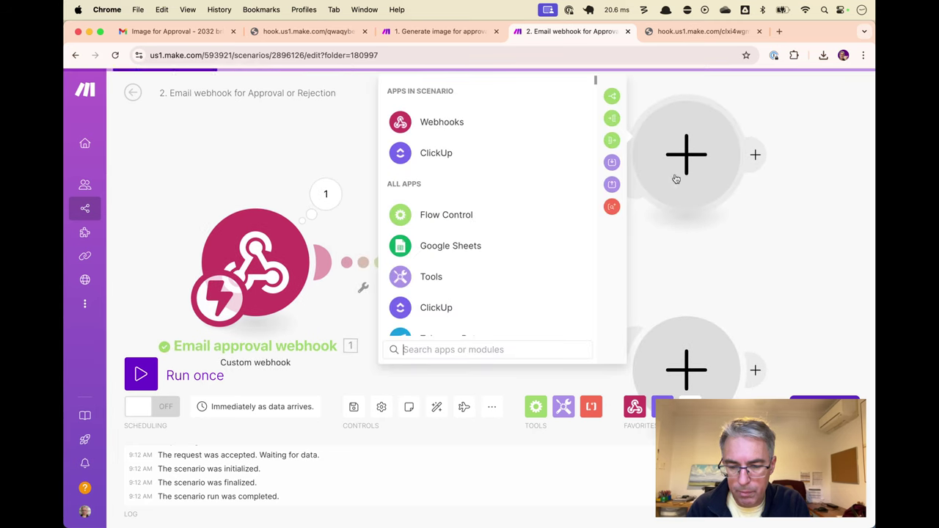
click(530, 153)
text(edit)
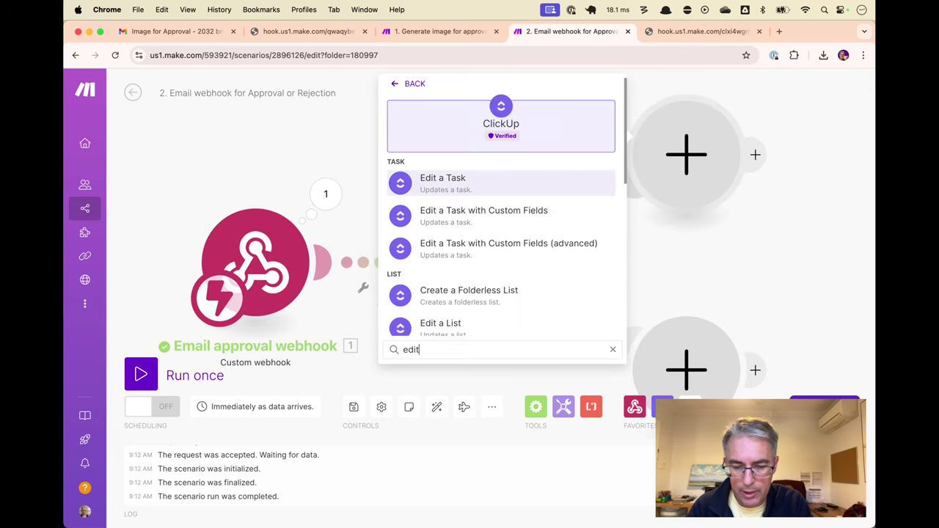
click(442, 180)
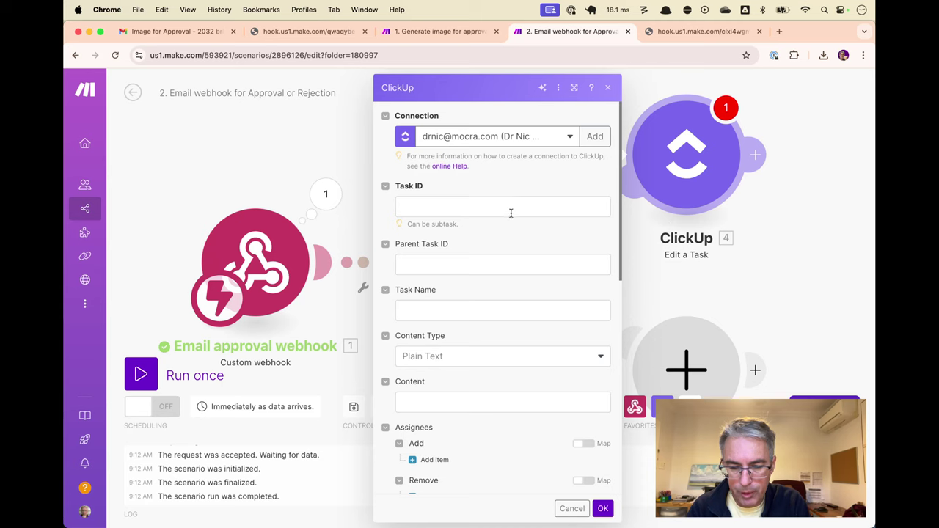
Map the webhook taskID into Task ID, set Status to approved, and save
click(512, 205)
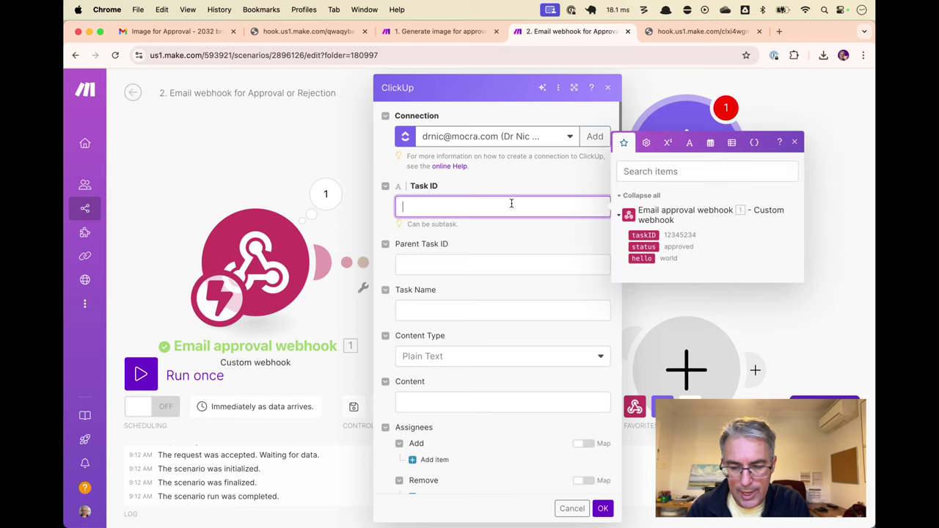
click(652, 235)
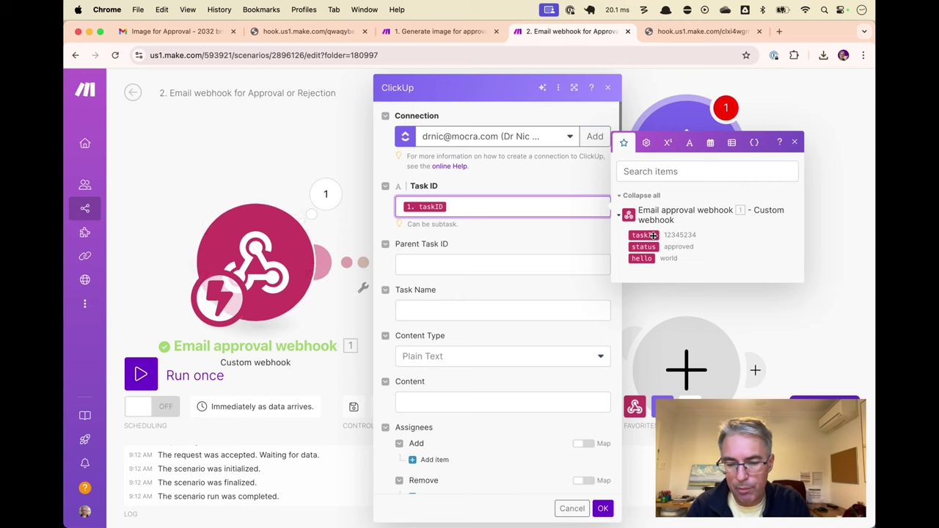
click(551, 237)
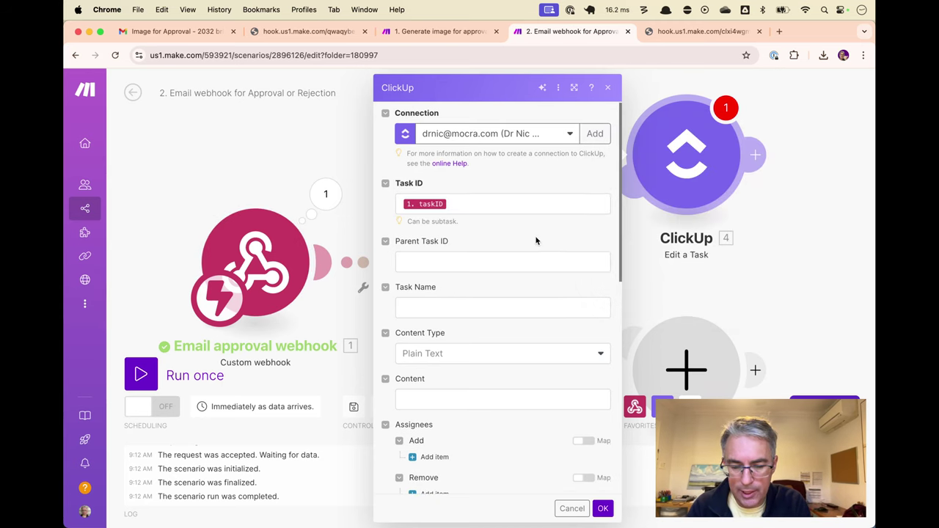
scroll(536, 240, down, 5)
click(522, 321)
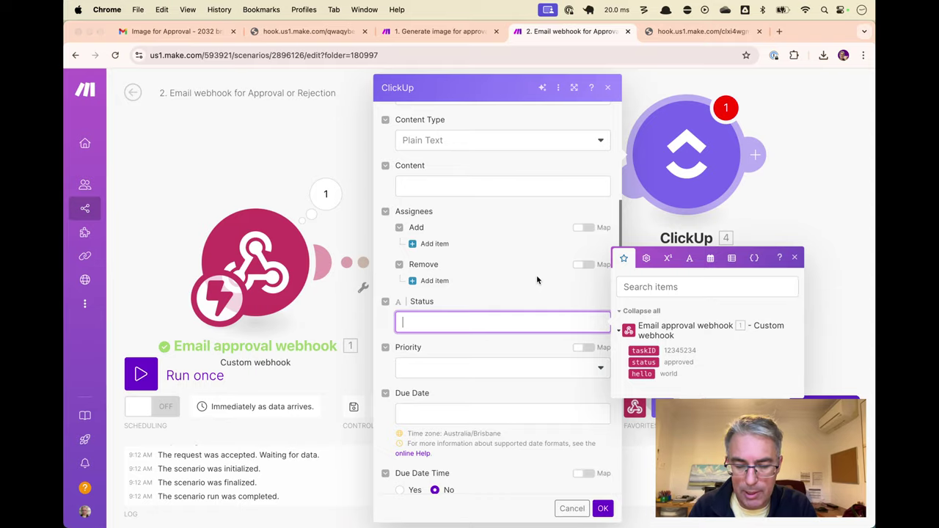
key(super+Tab)
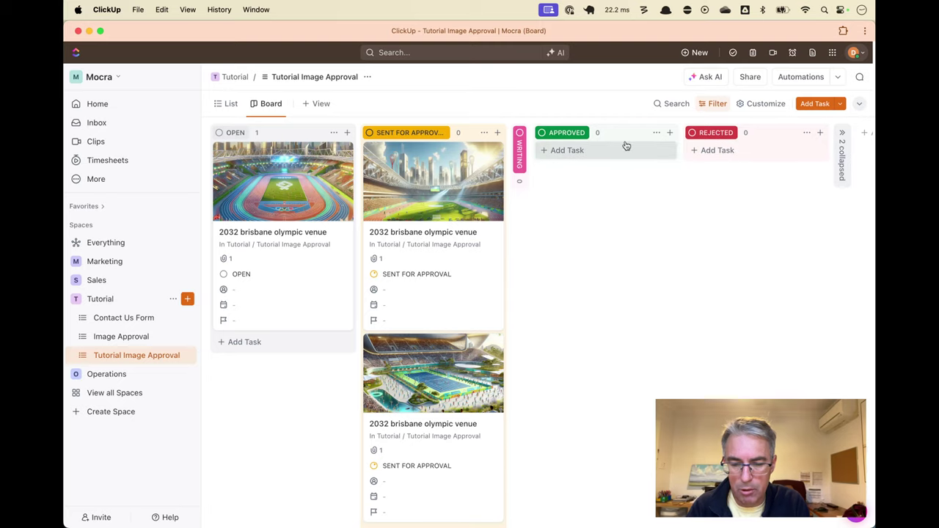
key(super+Tab)
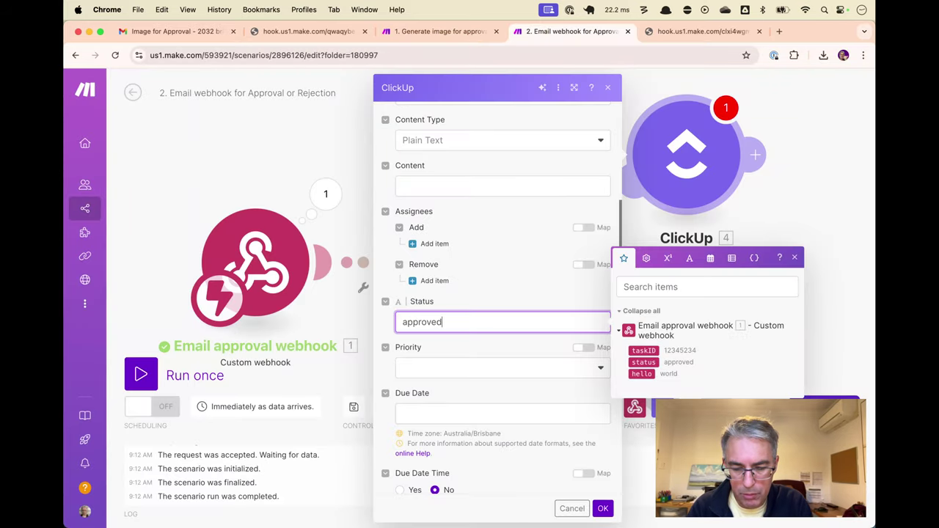
click(519, 347)
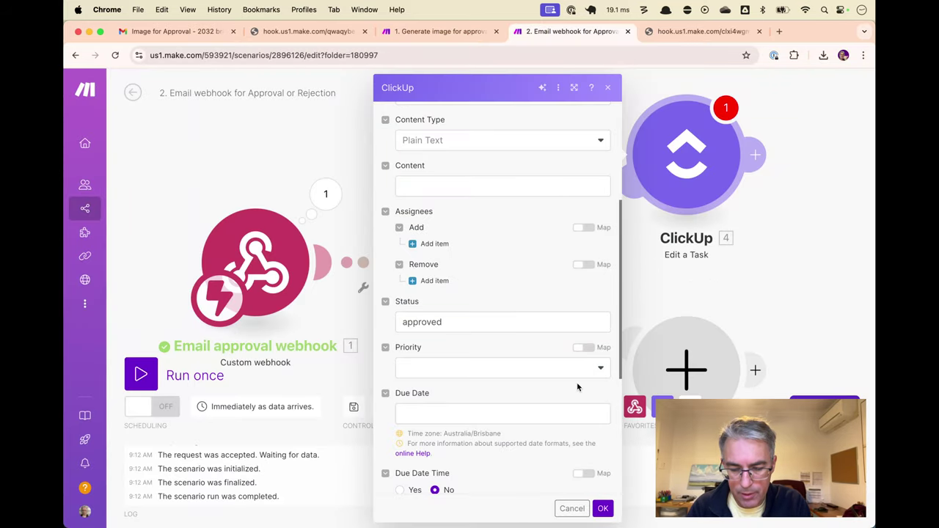
click(600, 508)
Rename the module to 'Set task to Approved'
right_click(694, 159)
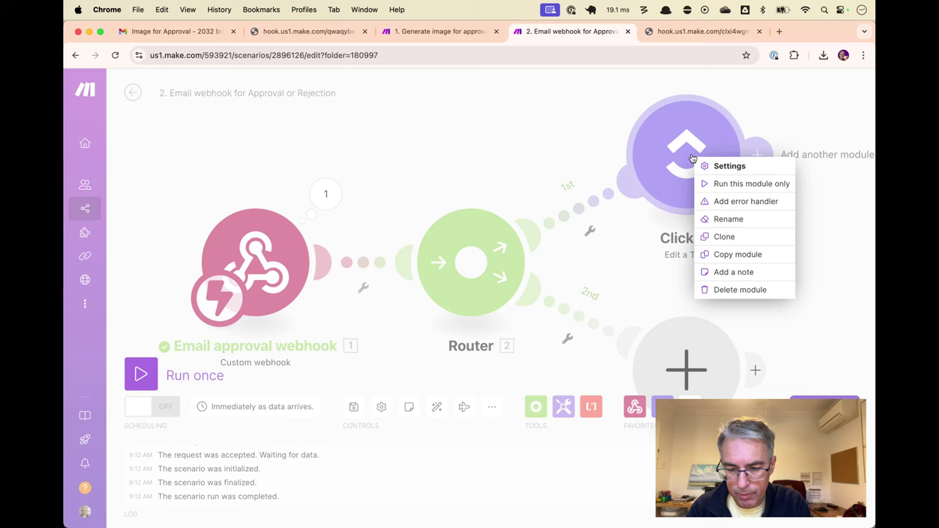
click(718, 219)
text(Set task to)
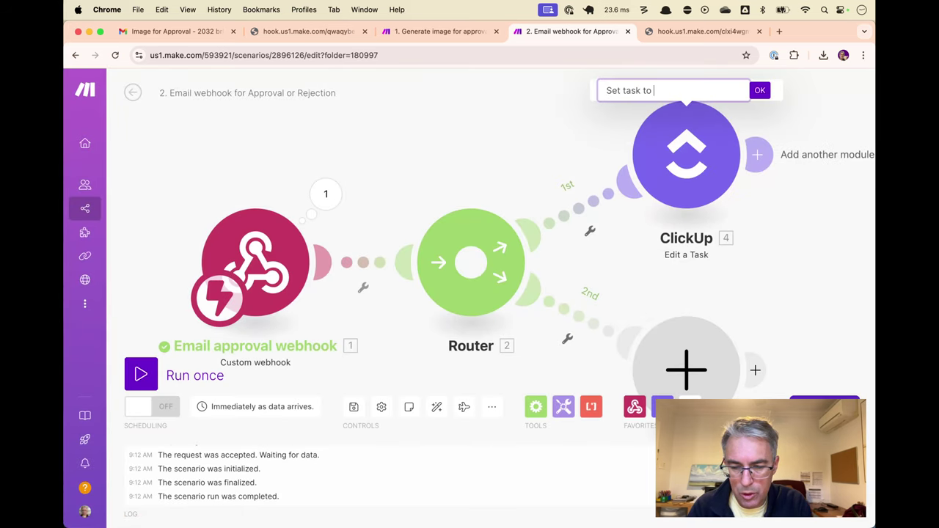
text( Approved)
key(Return)
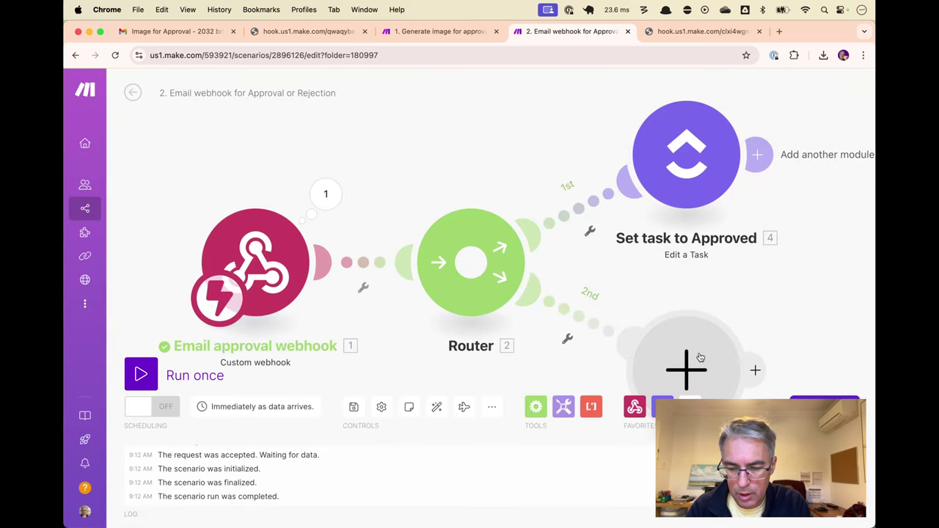
click(686, 356)
Add ClickUp Edit a Task on the second route with Task ID mapped to 1. taskID
click(550, 297)
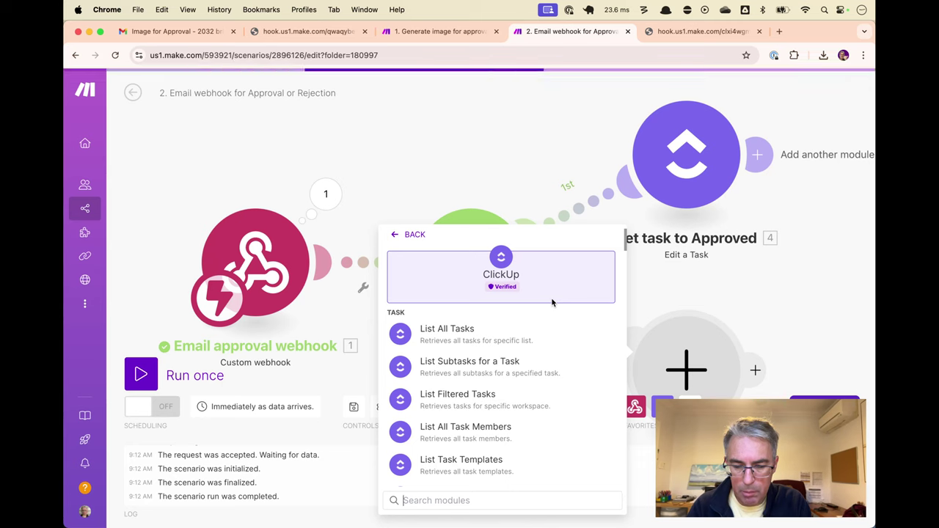
text(edit)
click(503, 329)
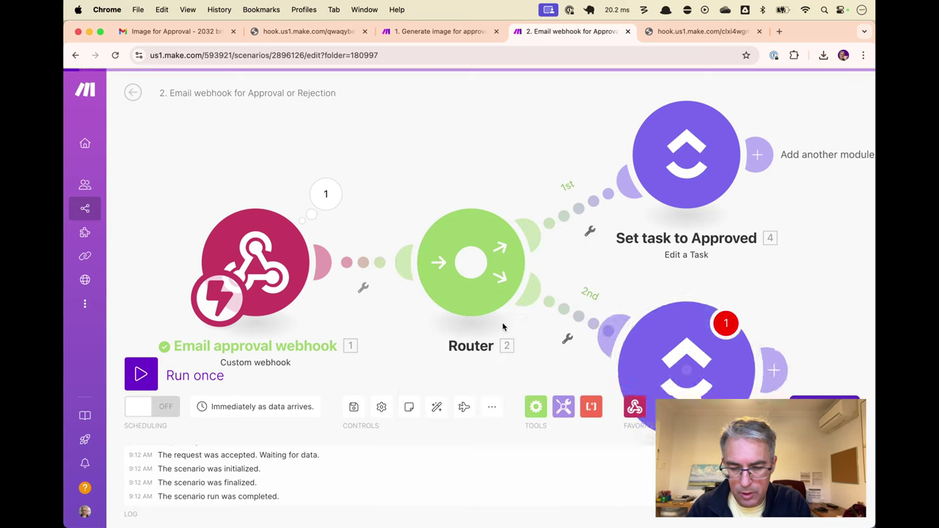
click(493, 208)
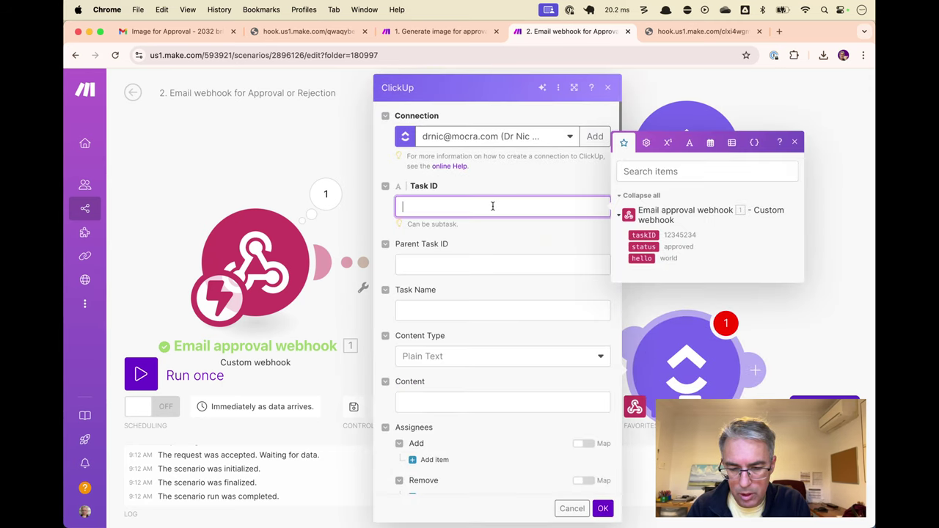
click(643, 235)
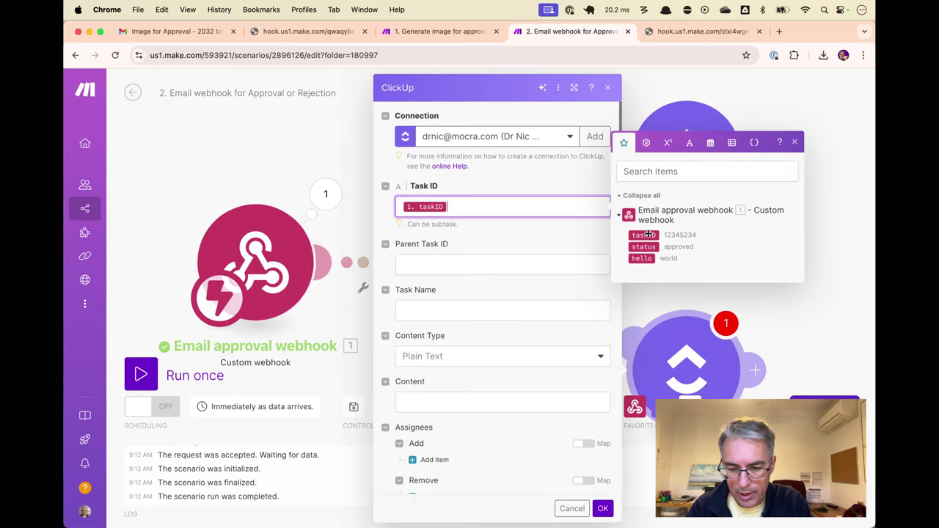
click(524, 243)
Set the module's Status to rejected and save it
scroll(500, 315, down, 5)
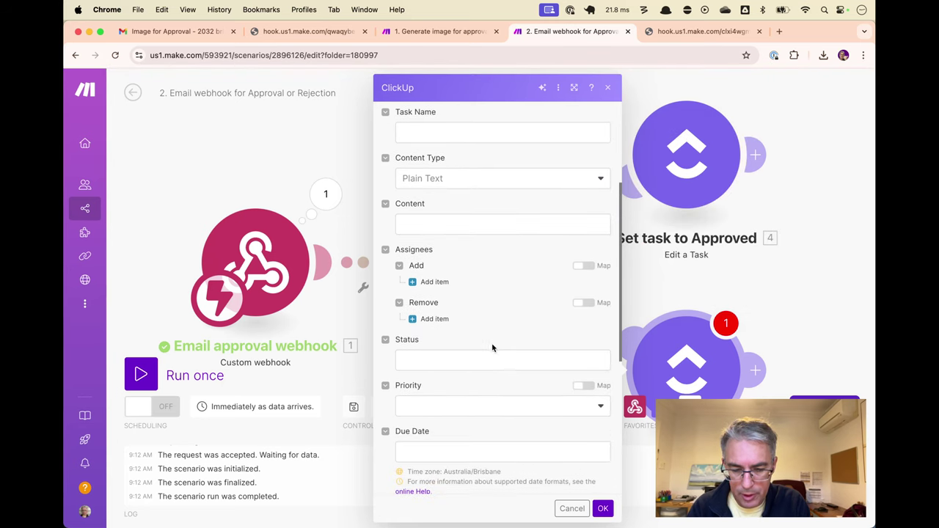
click(491, 356)
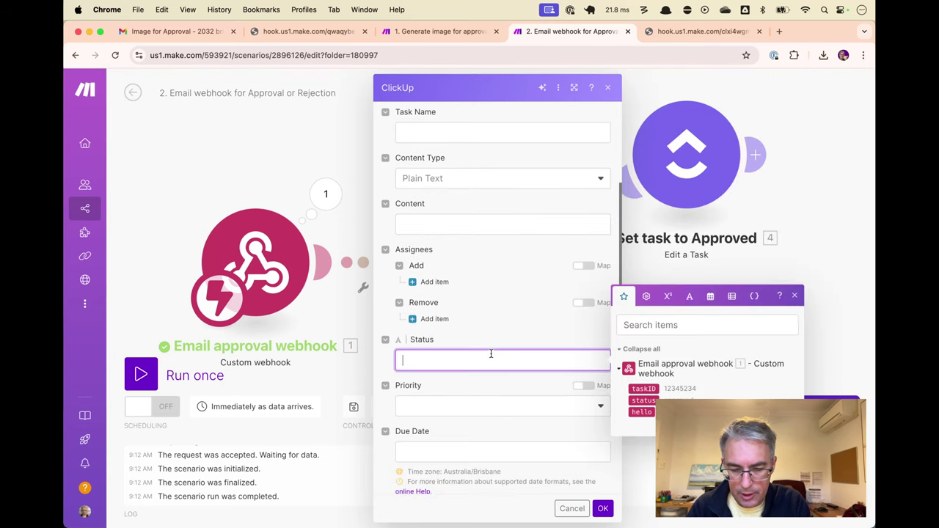
text(rejected)
click(498, 391)
click(533, 362)
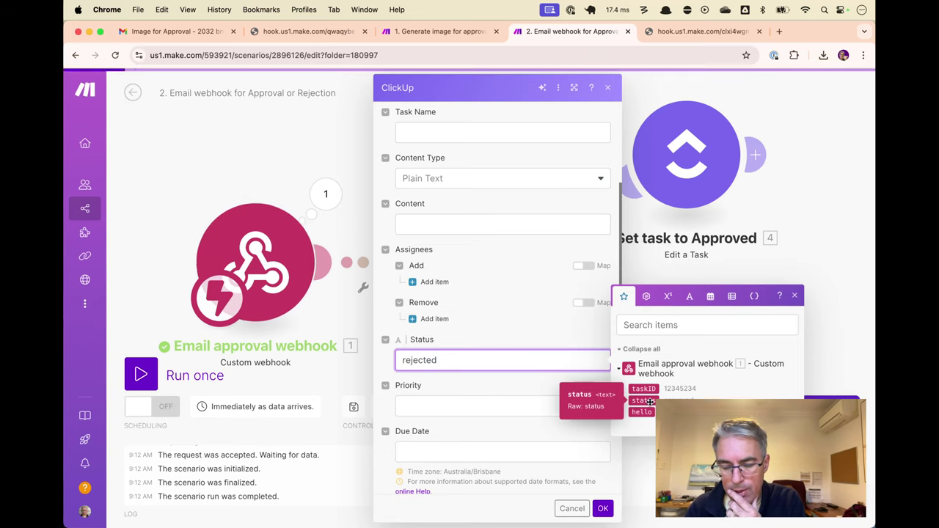
click(587, 341)
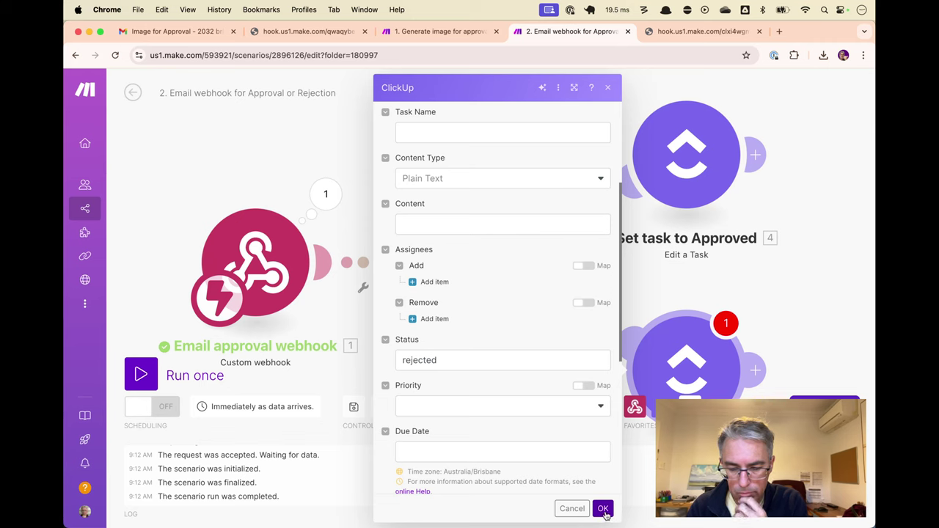
click(602, 509)
Rename the lower module to 'Set task to Rejected' and auto-align the scenario
right_click(718, 364)
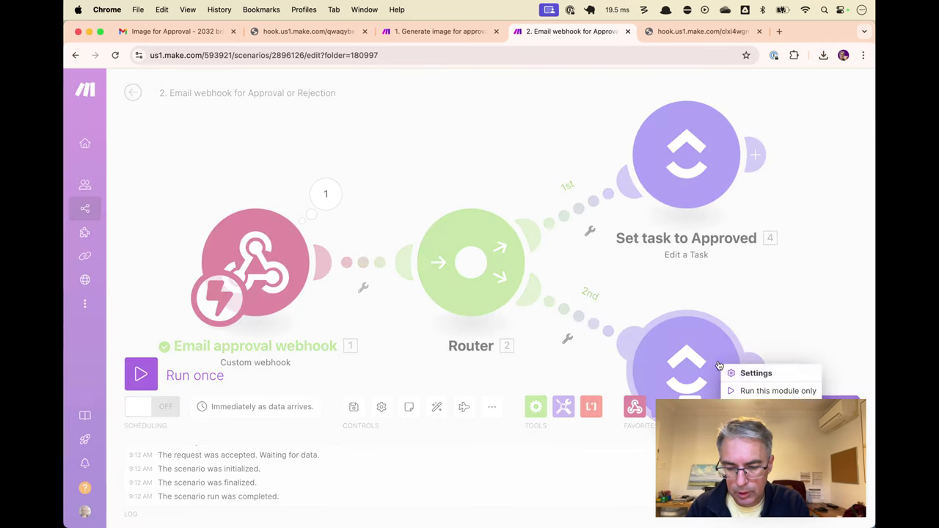
click(755, 426)
text(Set)
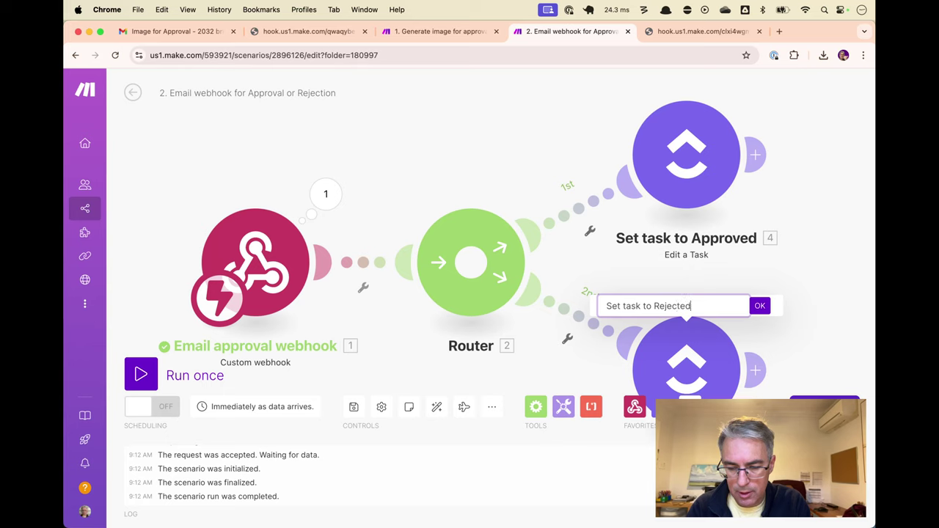
text( task to Rejected)
key(Return)
click(435, 407)
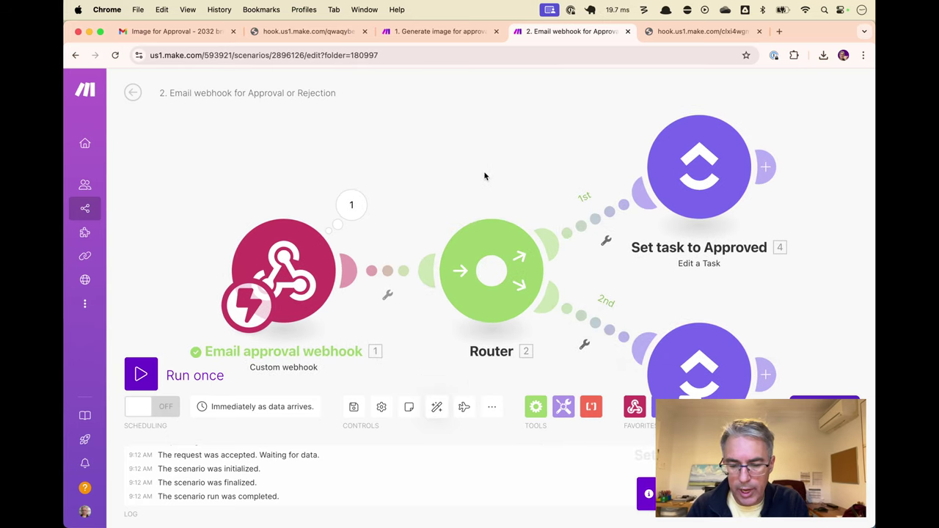
Run the email webhook scenario once so it waits for data, then bring up the ClickUp board
key(ctrl+Return)
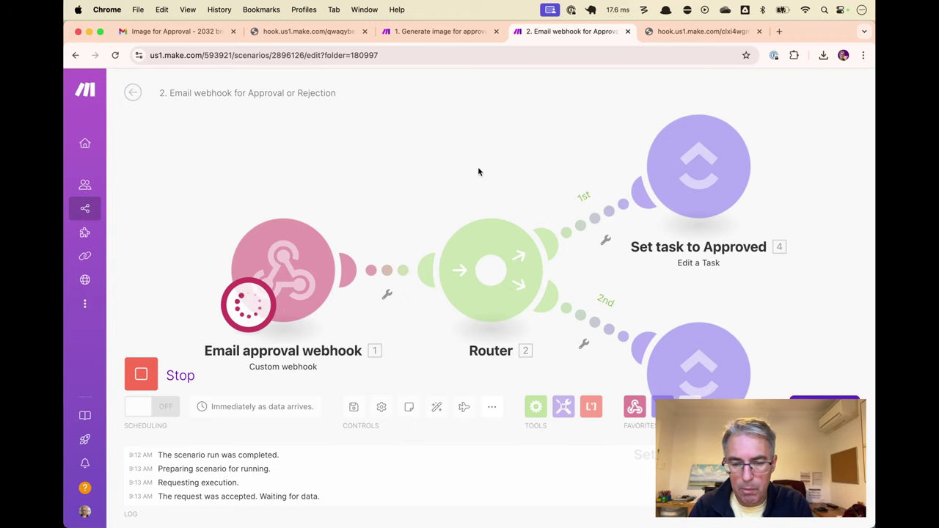
key(ctrl+shift+Tab)
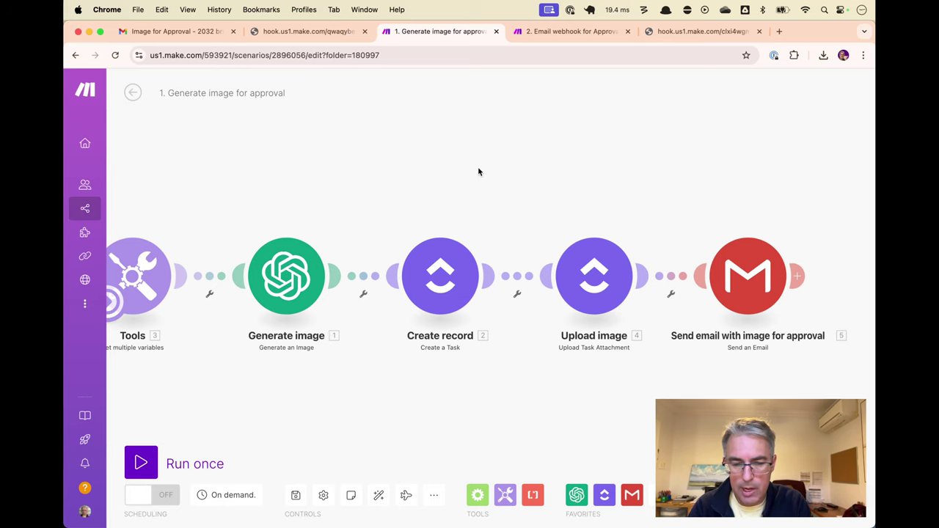
key(ctrl+Tab)
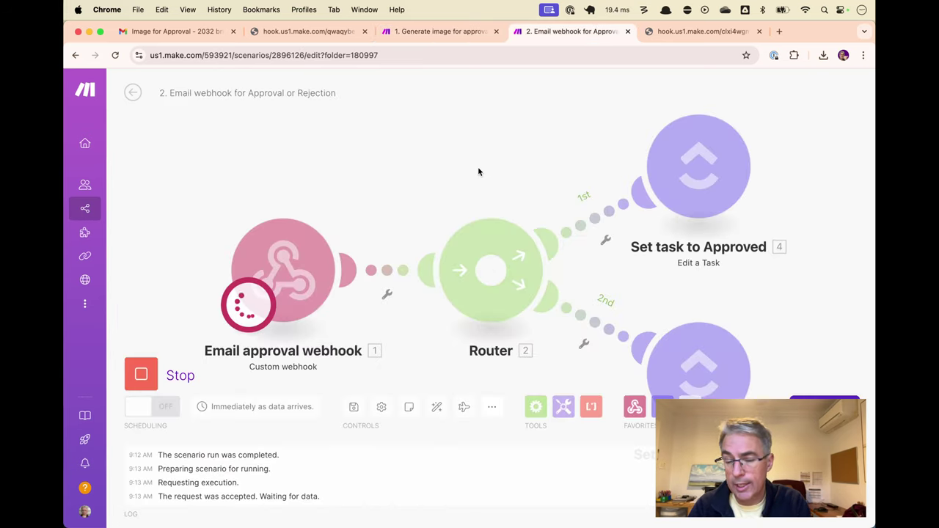
key(super+Tab)
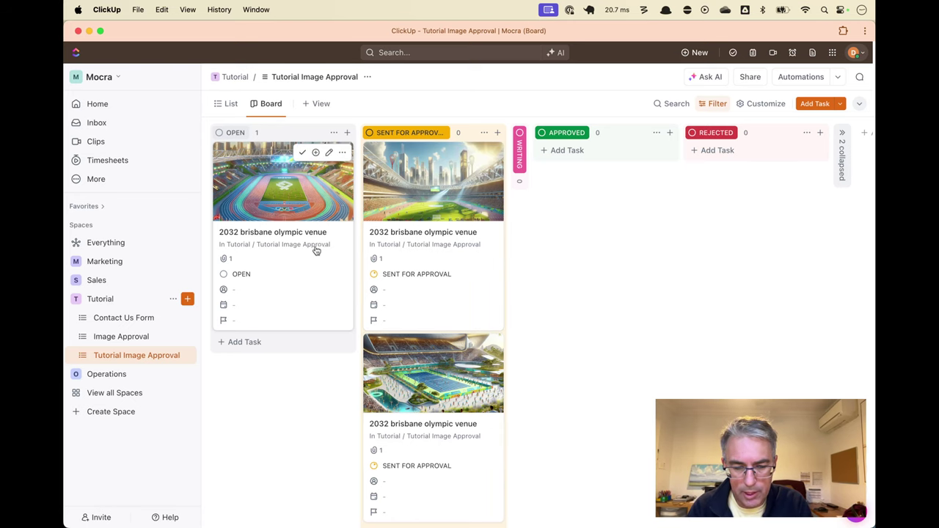
Copy the ID of the Sent for Approval venue task and return to the waiting Make scenario
click(444, 250)
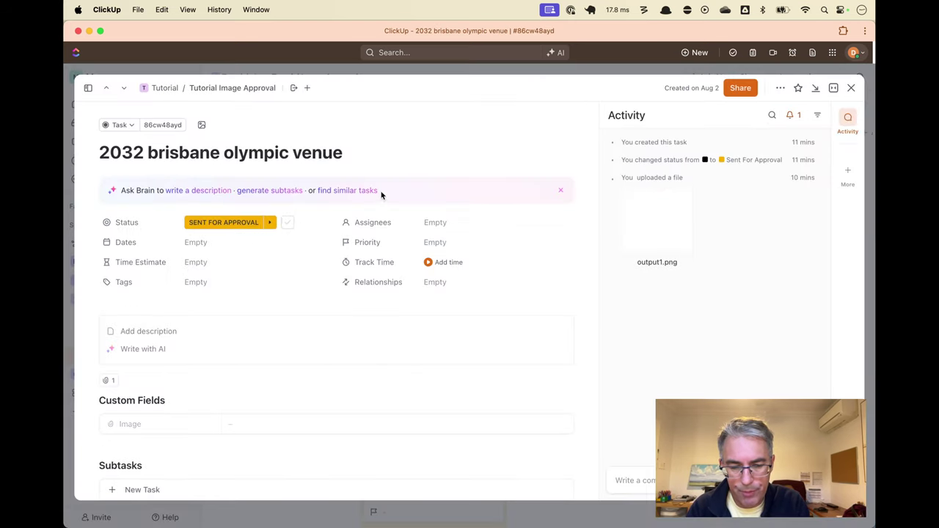
click(167, 126)
key(super+Tab)
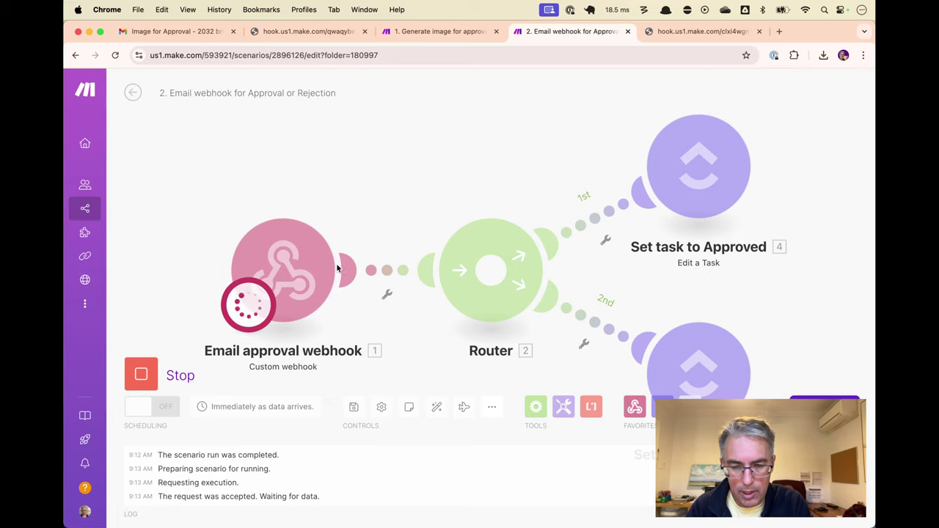
Send the test webhook URL with the copied task ID and status=approved, dropping hello=world
click(660, 30)
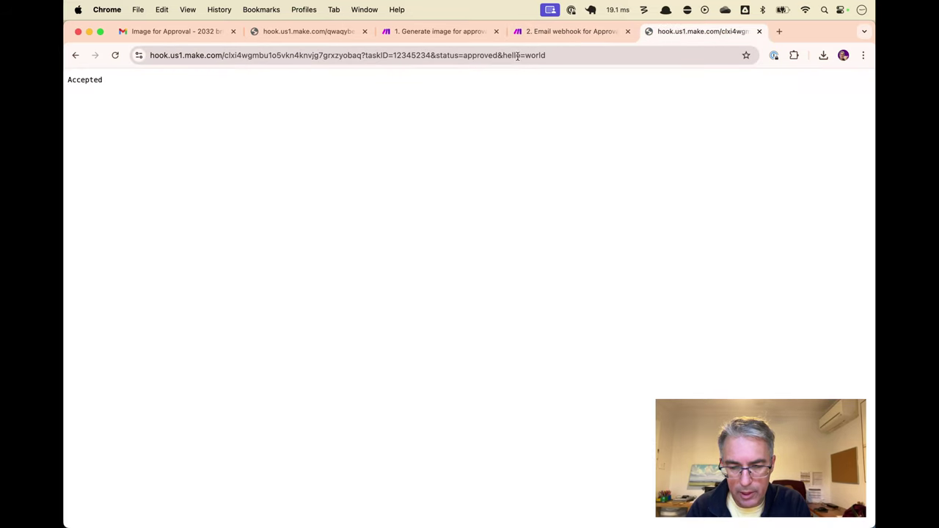
double_click(408, 55)
text(86cw48ayd)
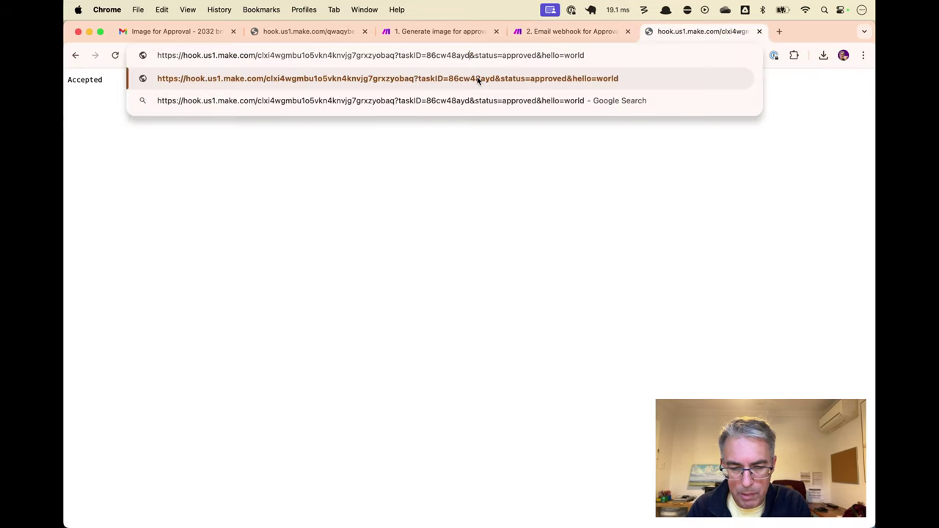
key(BackSpace)
key(BackSpace)
key(BackSpace)
key(BackSpace)
key(BackSpace)
key(BackSpace)
key(BackSpace)
key(BackSpace)
key(BackSpace)
key(BackSpace)
key(BackSpace)
key(BackSpace)
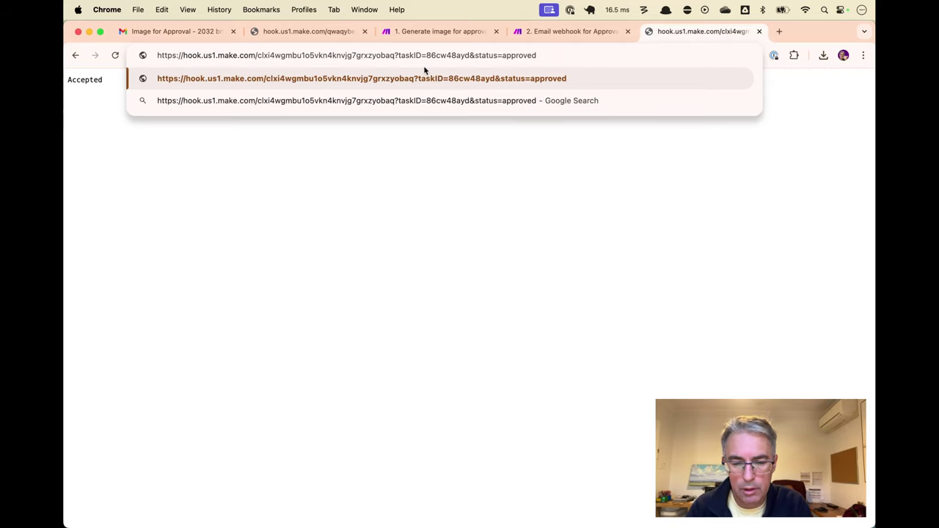
key(Return)
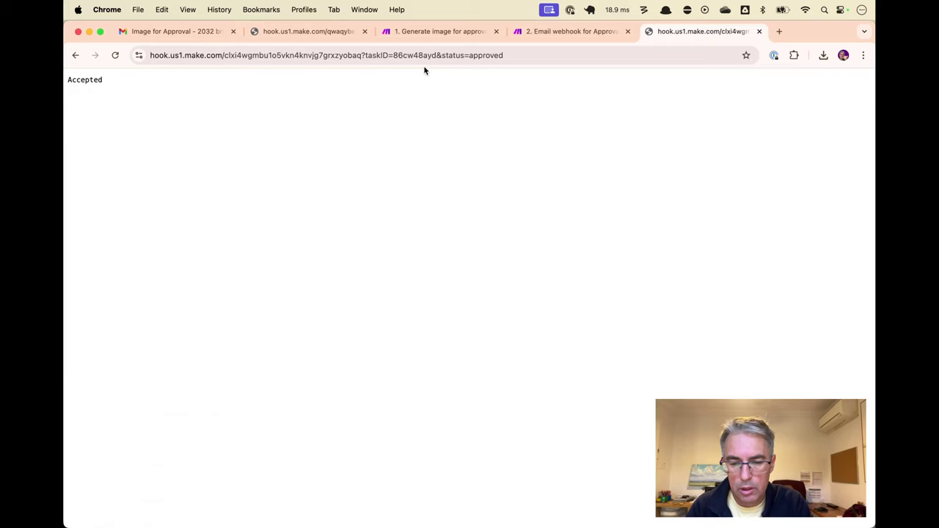
key(ctrl+shift+Tab)
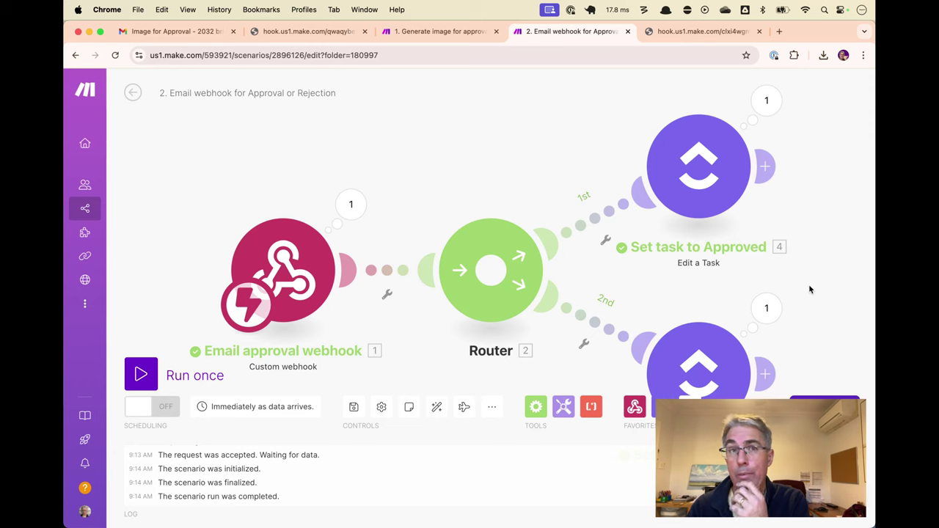
drag(801, 289, 740, 266)
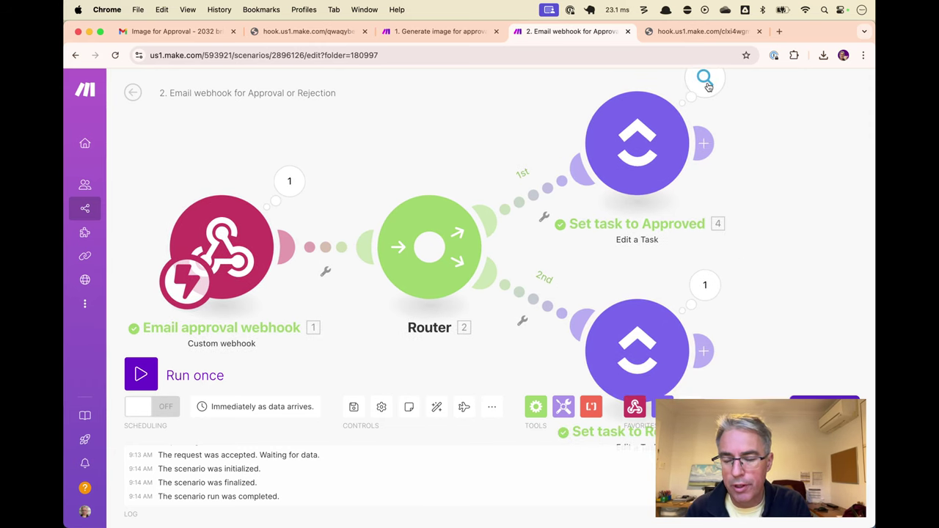
key(super+Tab)
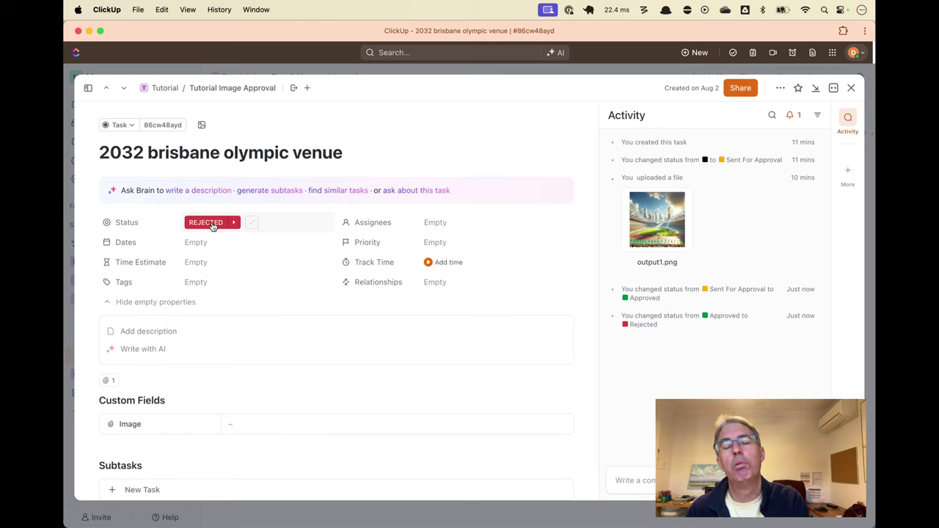
key(super+Tab)
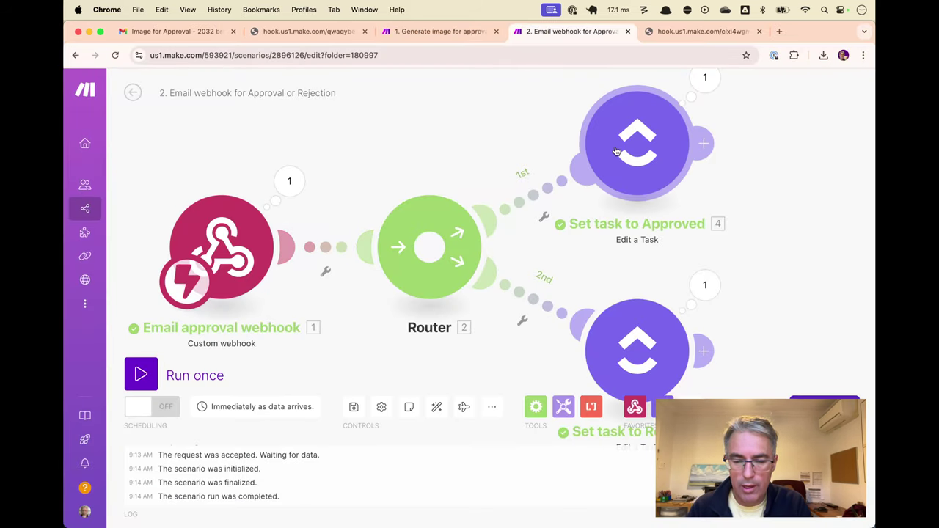
Add an 'Approved' filter to the first route: webhook status equal to approved
drag(616, 151, 630, 146)
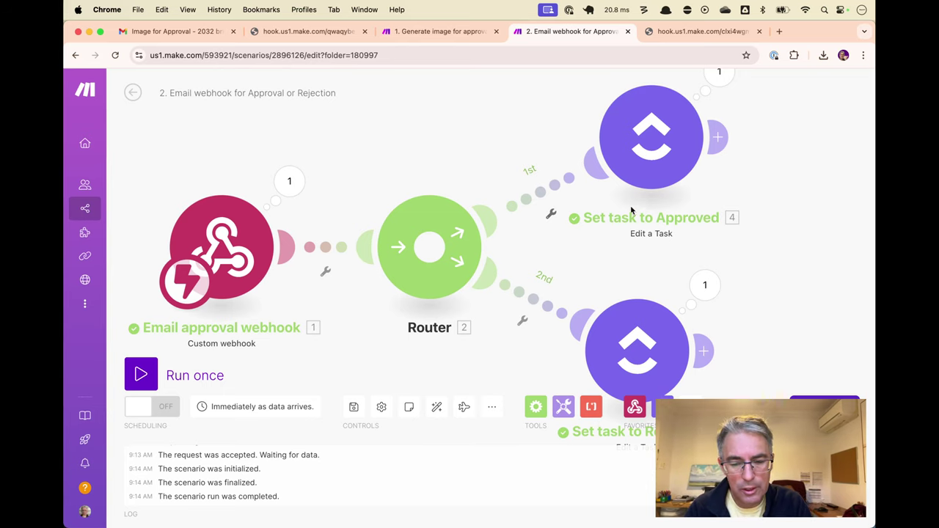
right_click(555, 184)
click(592, 192)
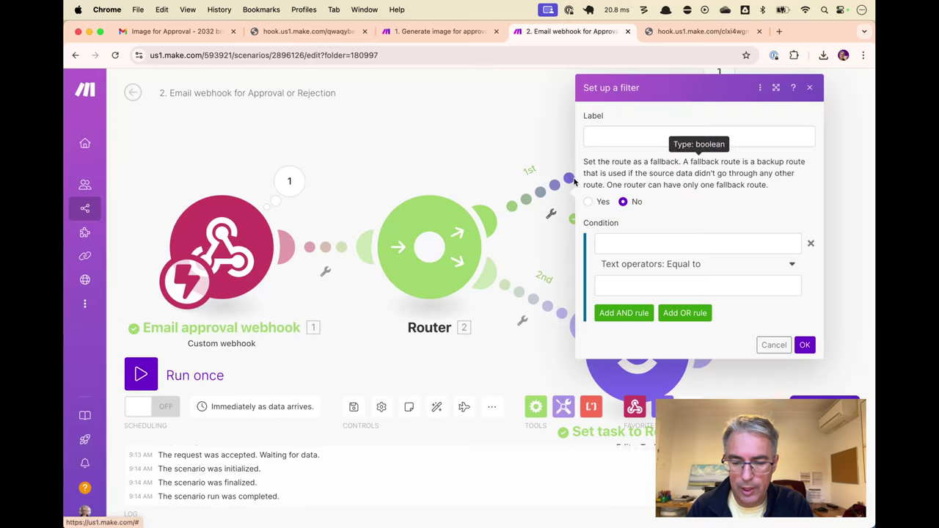
click(630, 136)
text(Approved)
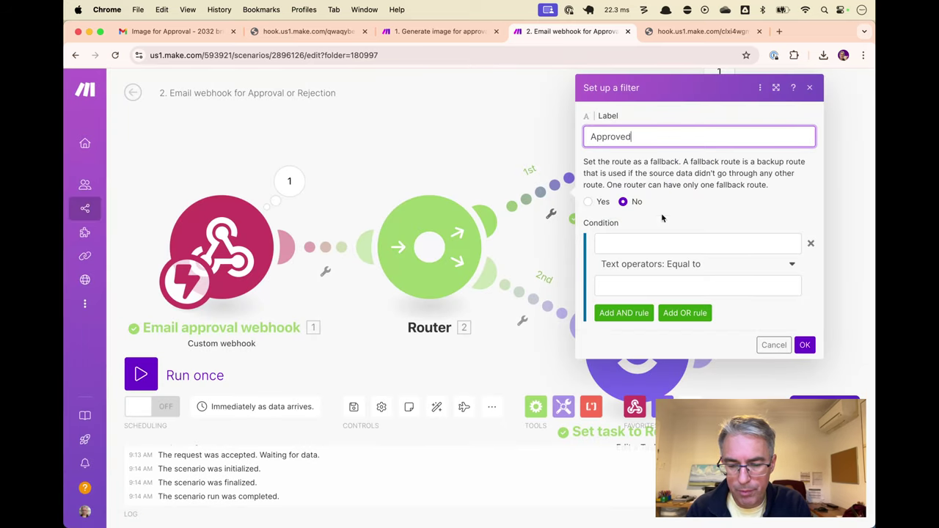
click(659, 243)
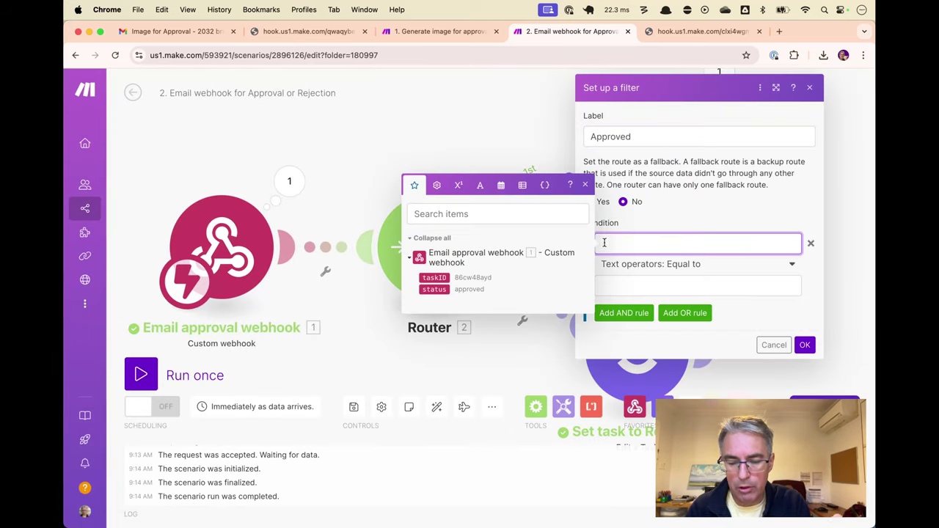
click(434, 289)
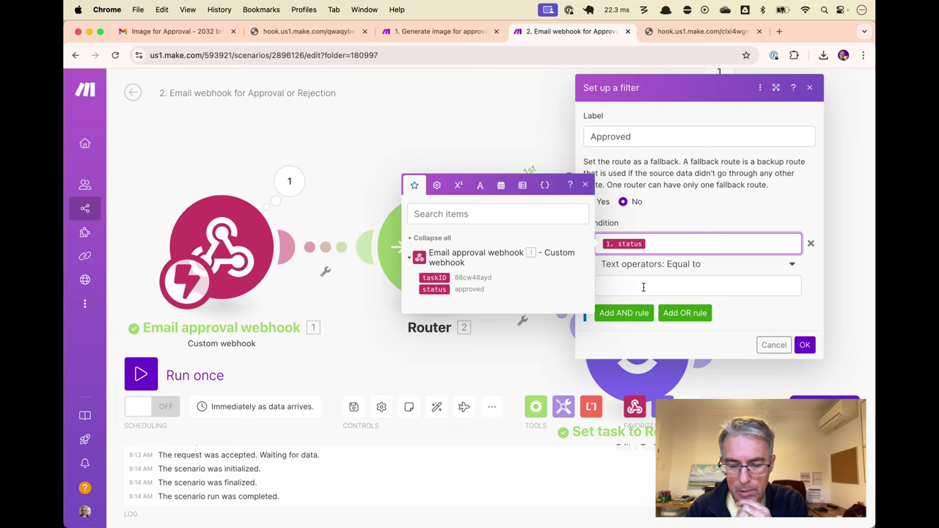
click(643, 287)
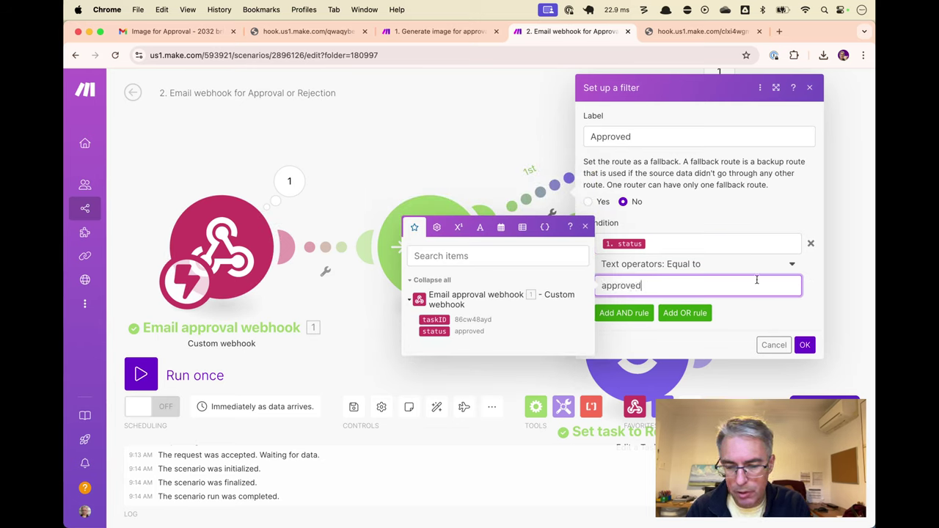
click(805, 344)
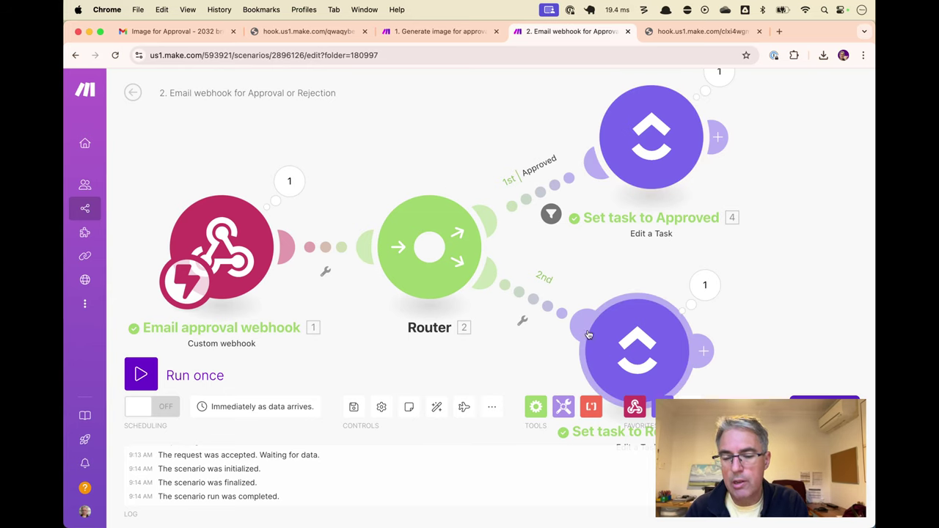
Set the router's second route as the fallback route
click(548, 311)
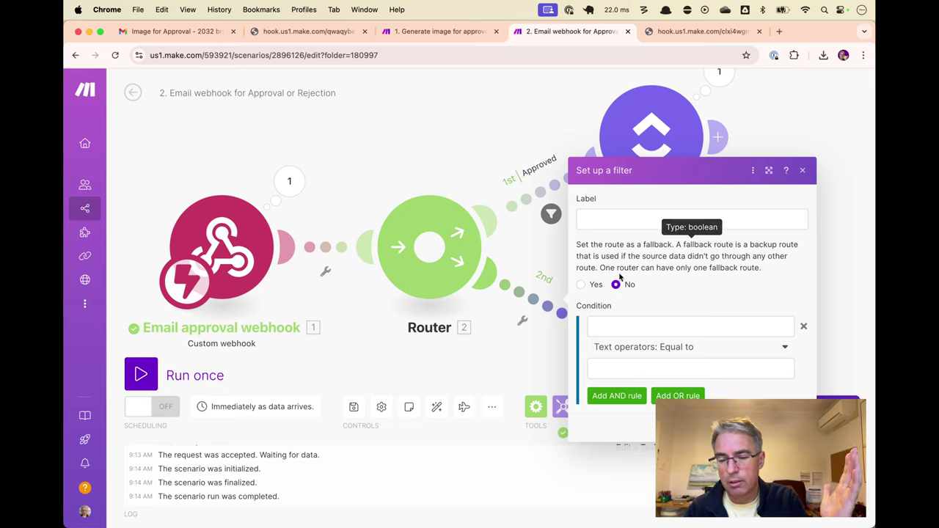
click(583, 285)
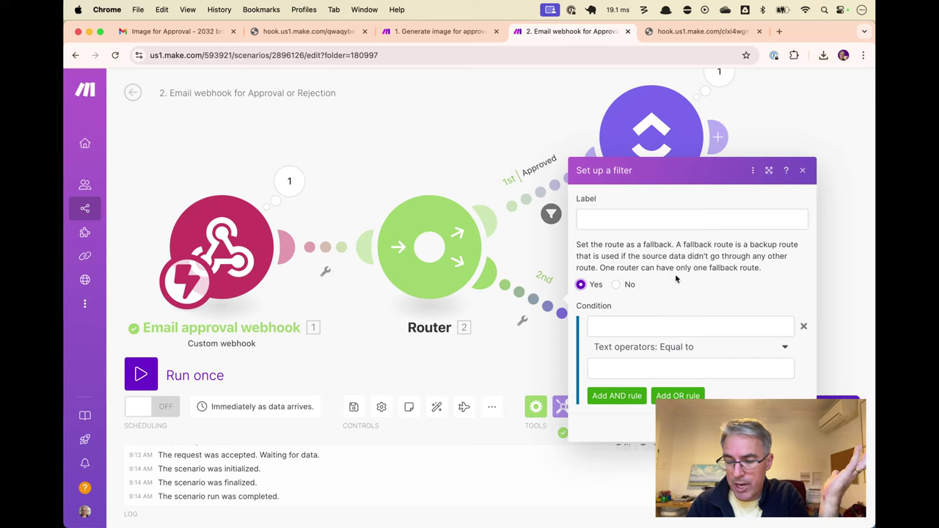
click(836, 407)
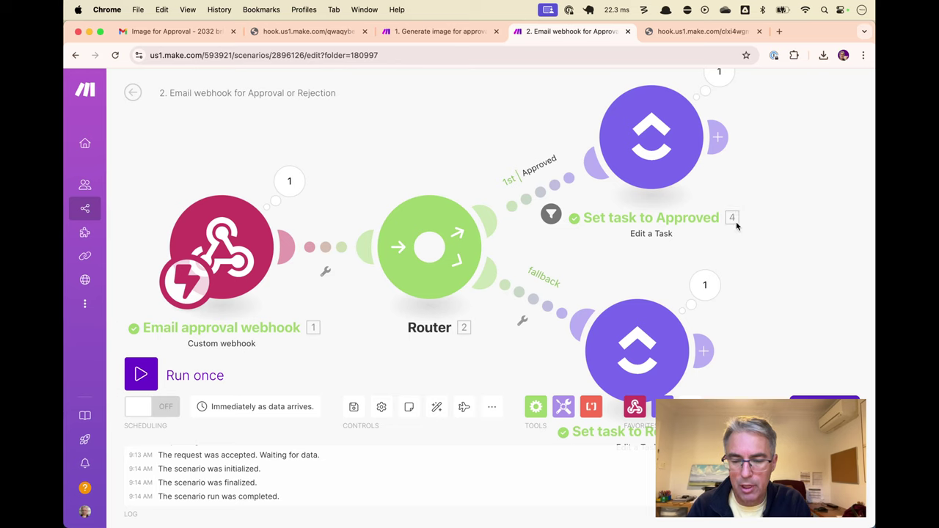
Tidy the router layout, rerun with status=approved, and confirm the venue task shows Approved
scroll(748, 235, down, 2)
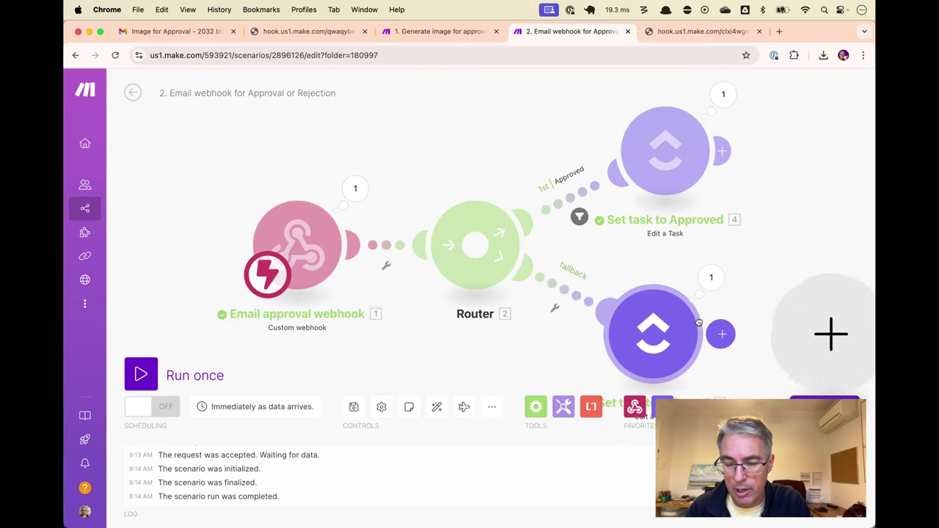
drag(672, 324, 690, 320)
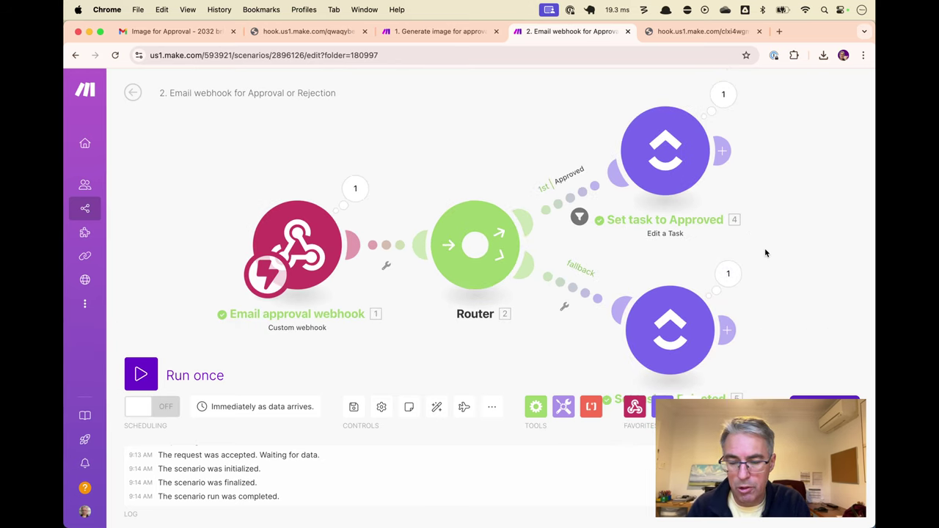
drag(764, 252, 725, 222)
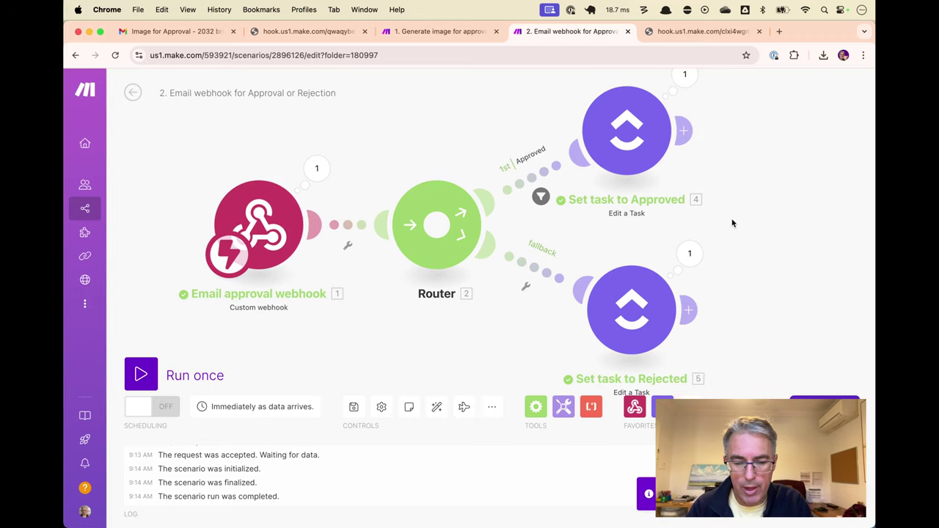
key(ctrl+Tab)
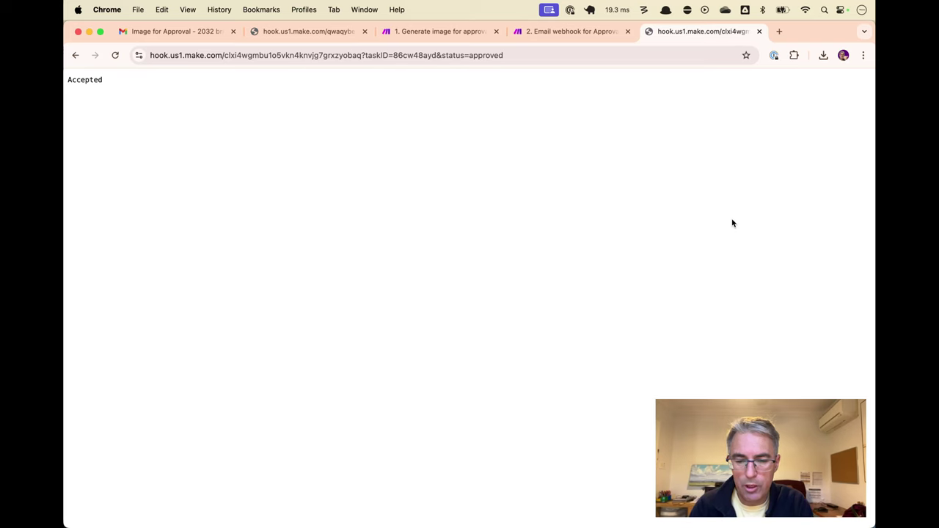
key(ctrl+shift+Tab)
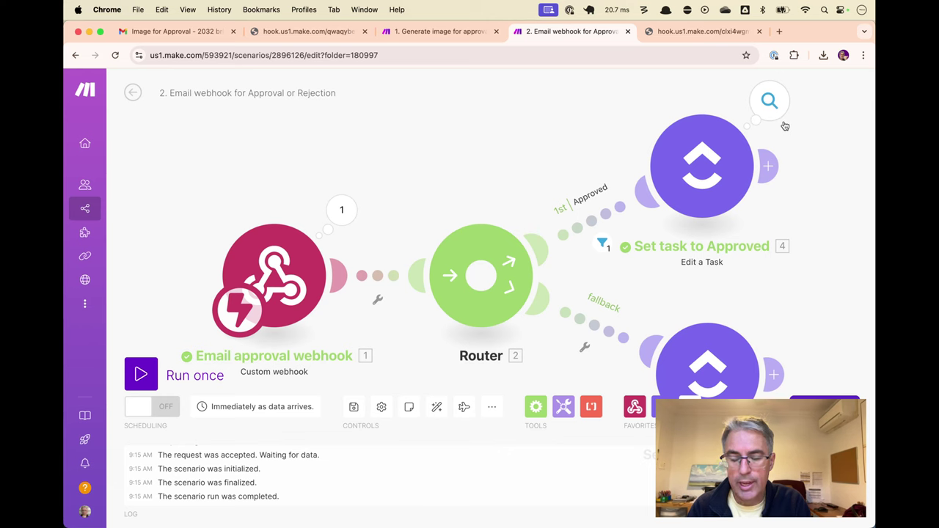
key(super+Tab)
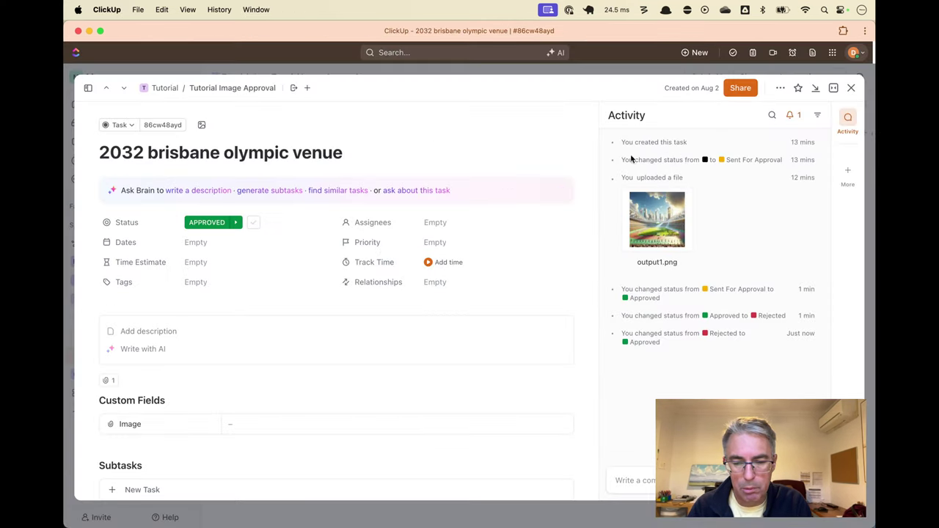
Trash the Approved, Sent for Approval and Open venue test tasks from List view, then return to Board
click(850, 88)
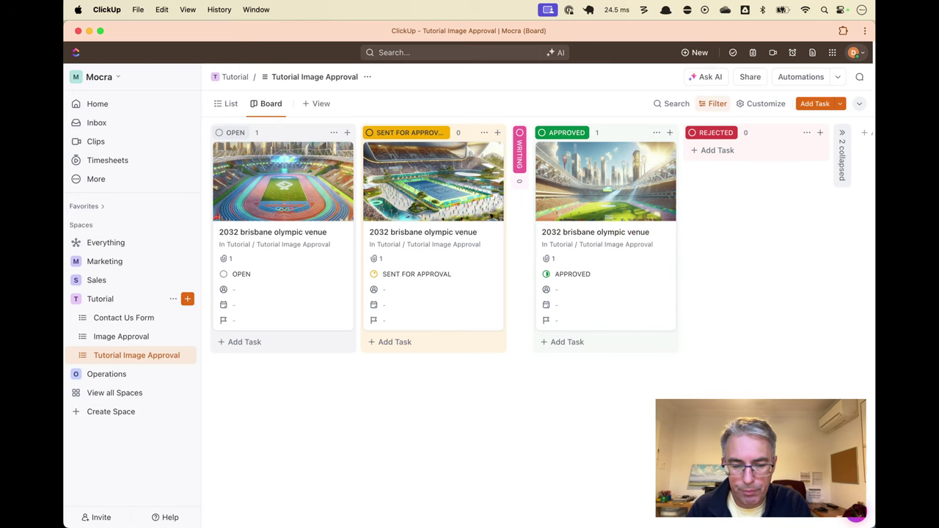
scroll(652, 318, right, 2)
scroll(721, 306, left, 2)
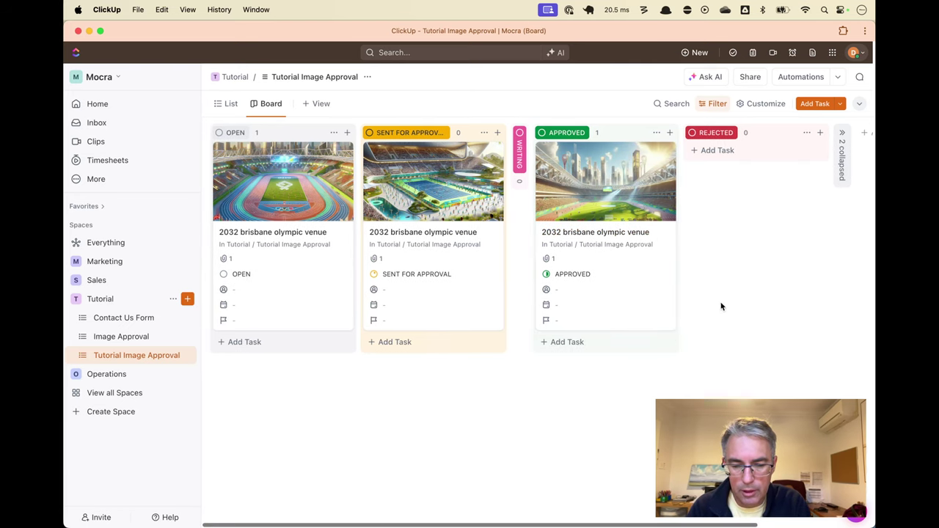
click(220, 103)
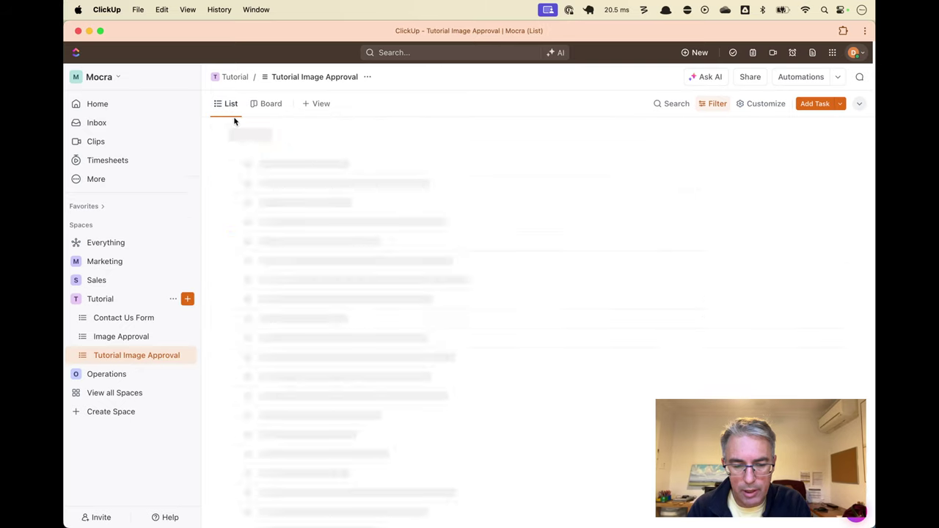
click(218, 166)
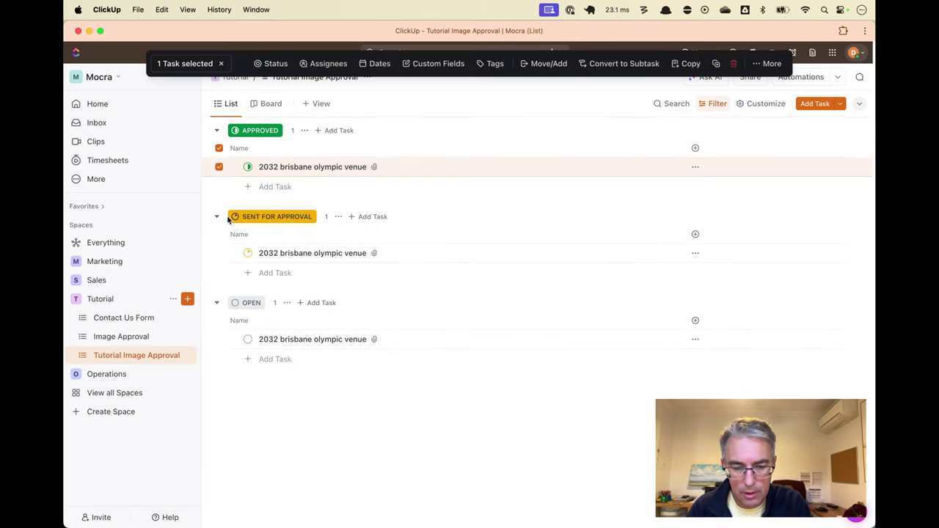
click(218, 249)
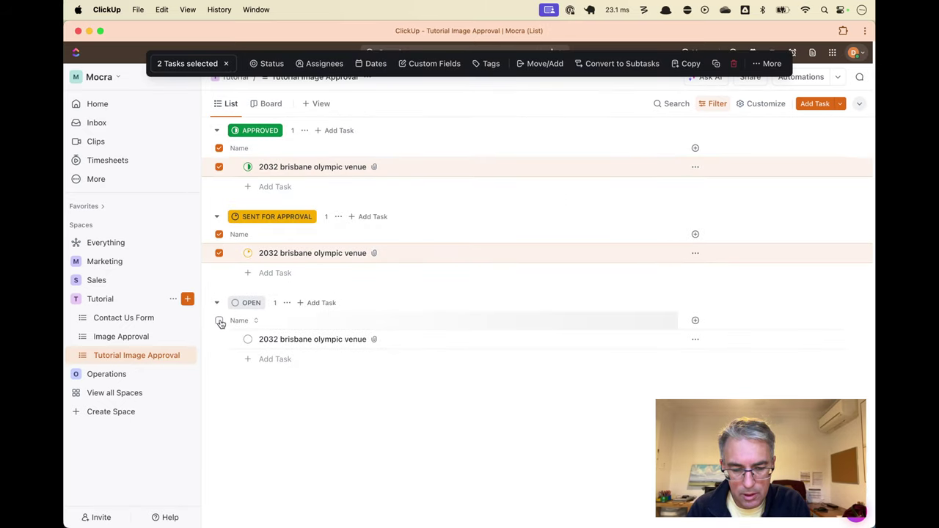
click(218, 320)
click(733, 61)
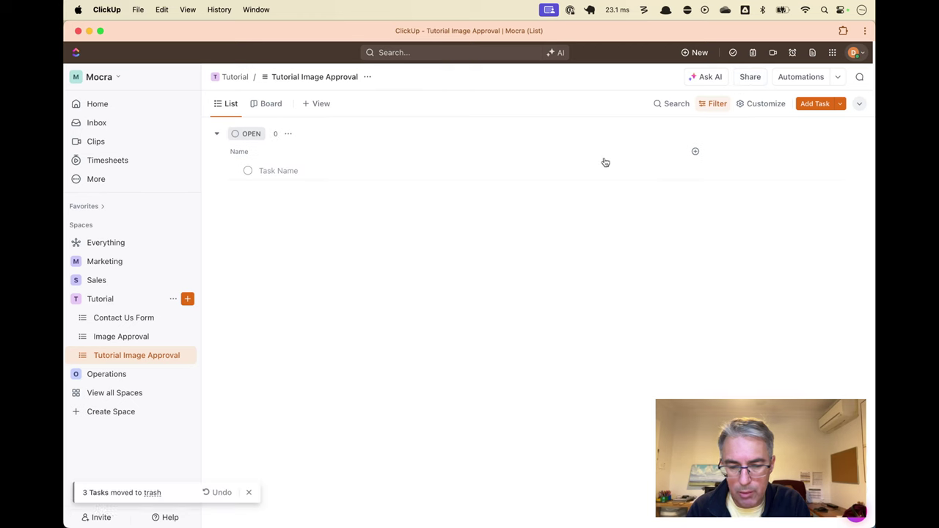
click(269, 107)
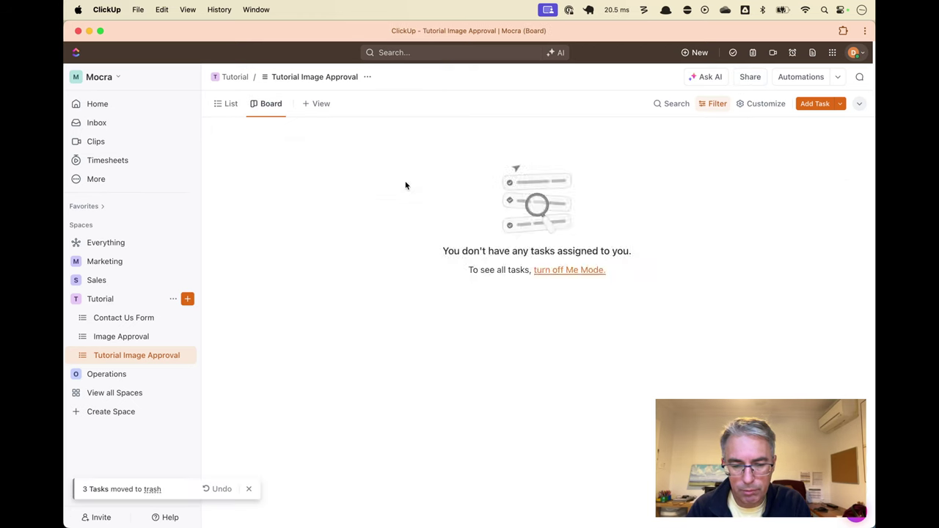
key(super+Tab)
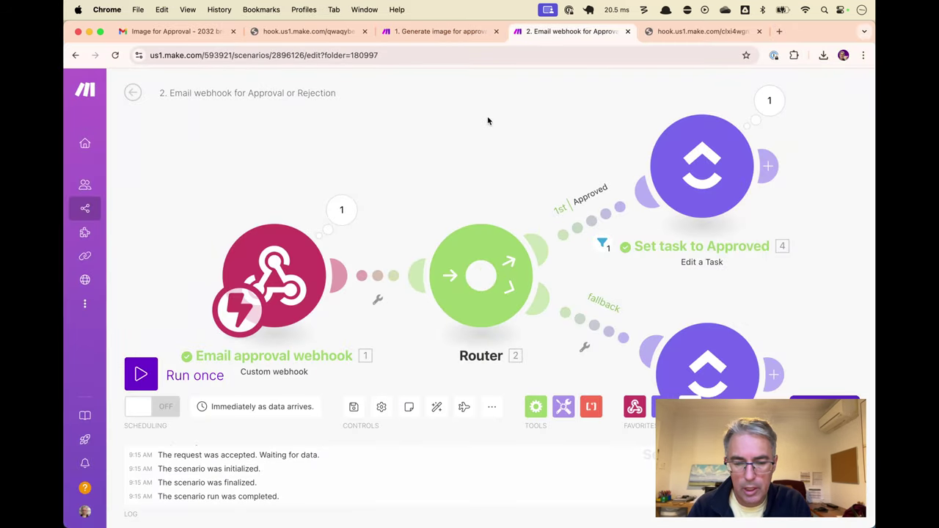
Switch the approval webhook scenario on and run the image-generation scenario once
click(170, 406)
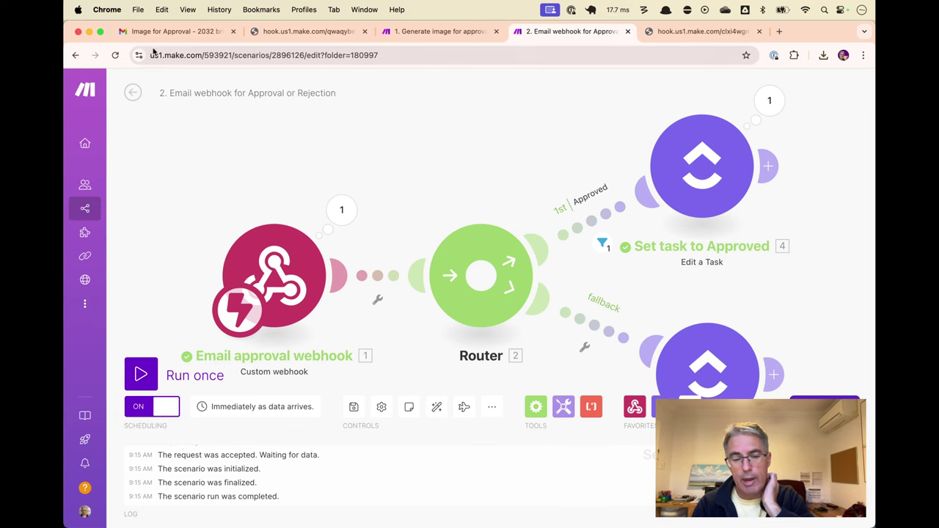
click(133, 92)
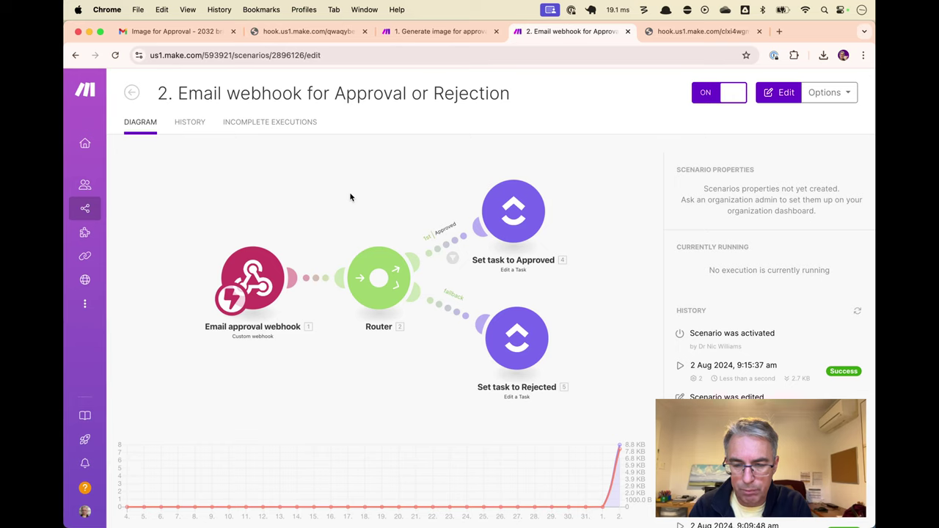
key(ctrl+shift+Tab)
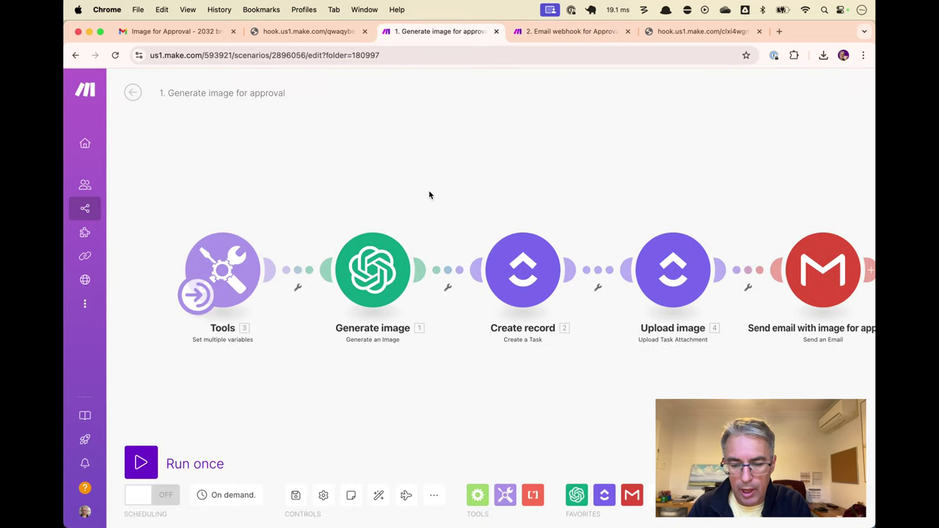
click(140, 462)
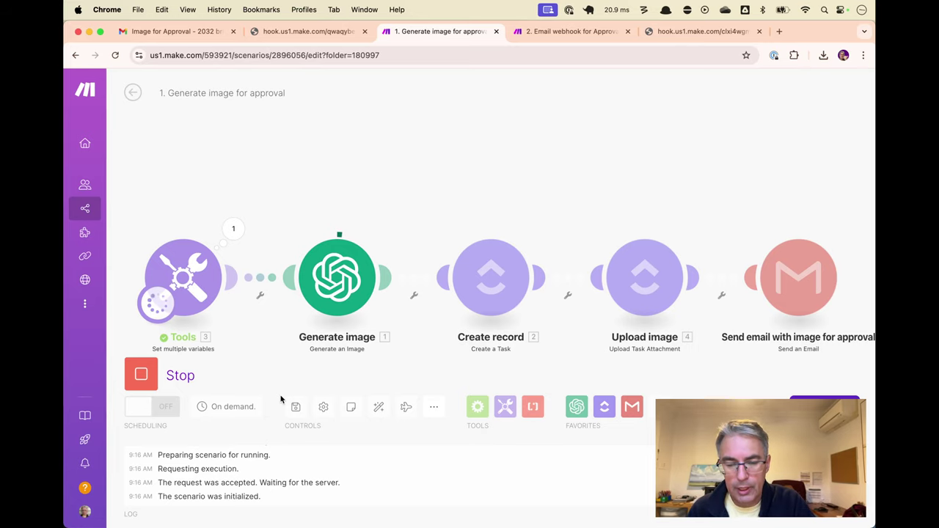
Close the old webhook response page and archive the old approval email in Gmail
key(ctrl+shift+Tab)
key(super+w)
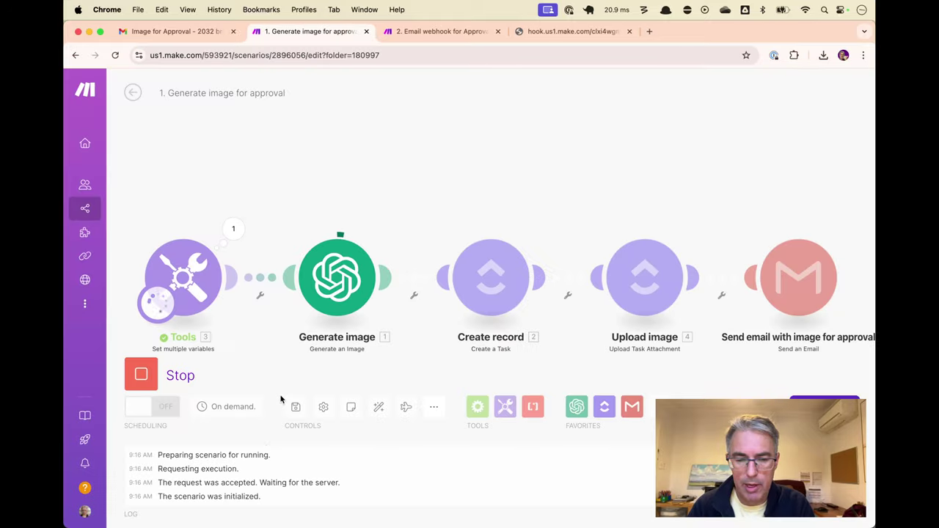
key(ctrl+shift+Tab)
key(e)
key(e)
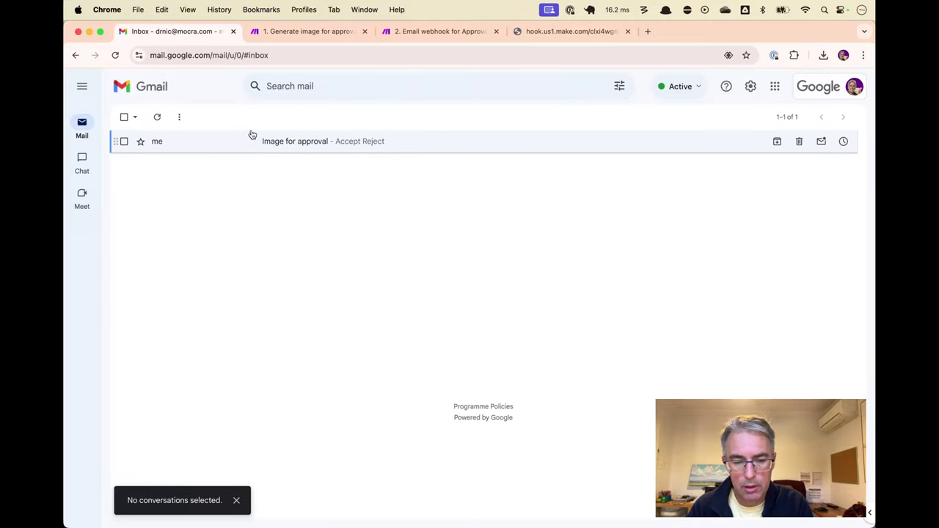
click(253, 140)
key(e)
key(ctrl+Tab)
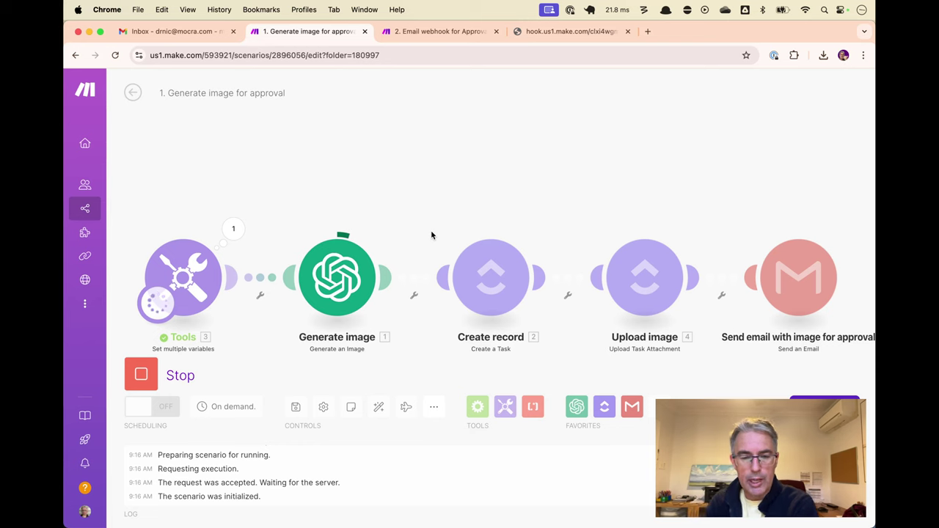
key(ctrl+Tab)
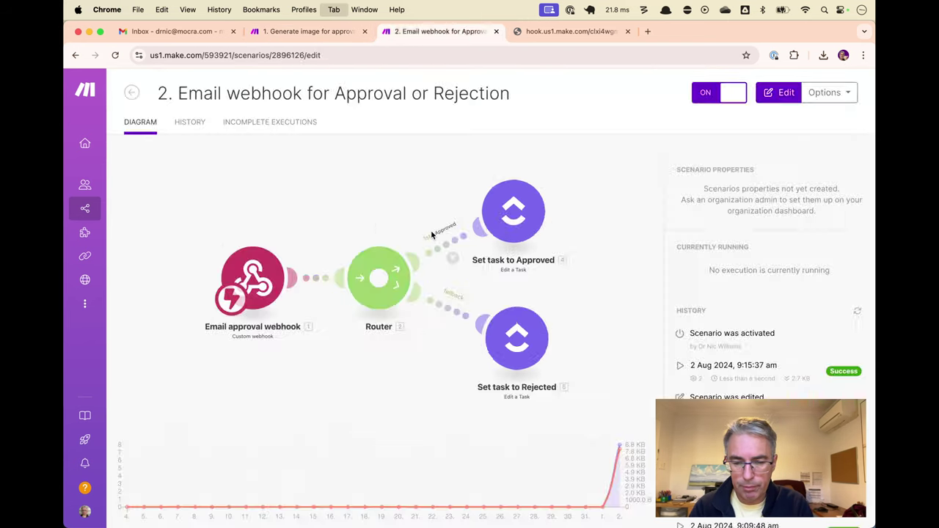
key(ctrl+shift+Tab)
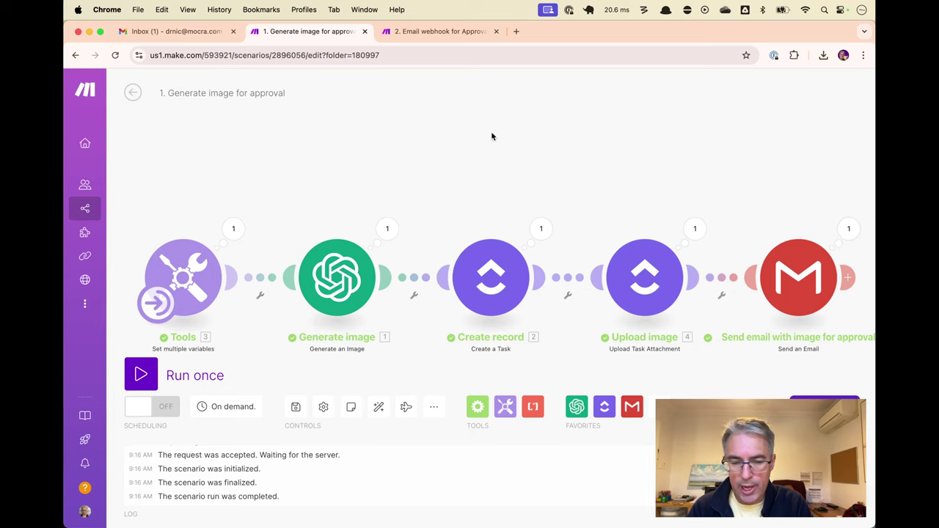
Accept the venue image from the new Image for Approval email, then archive the email
click(161, 32)
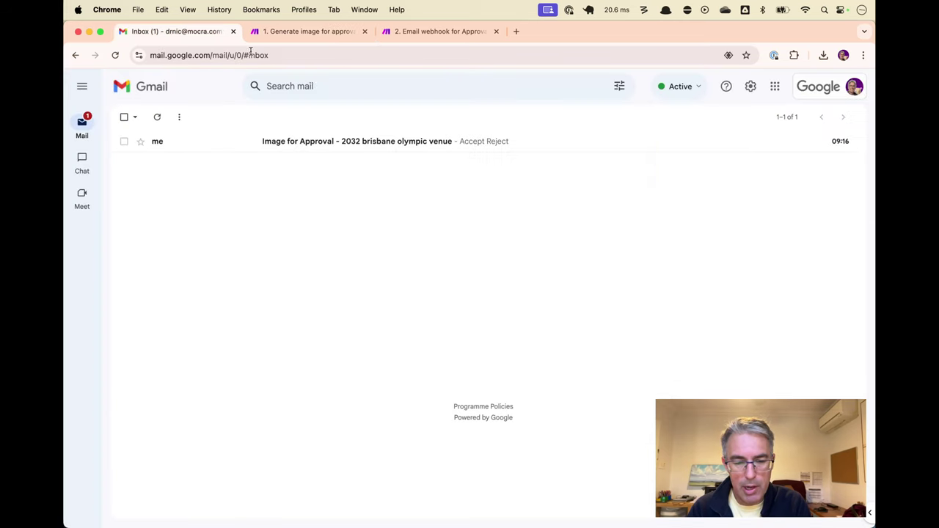
click(415, 149)
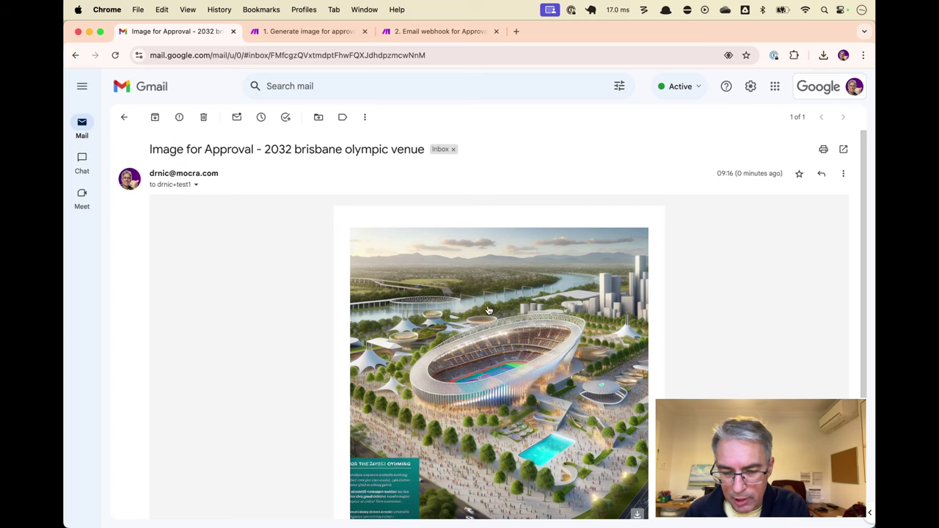
scroll(480, 323, down, 5)
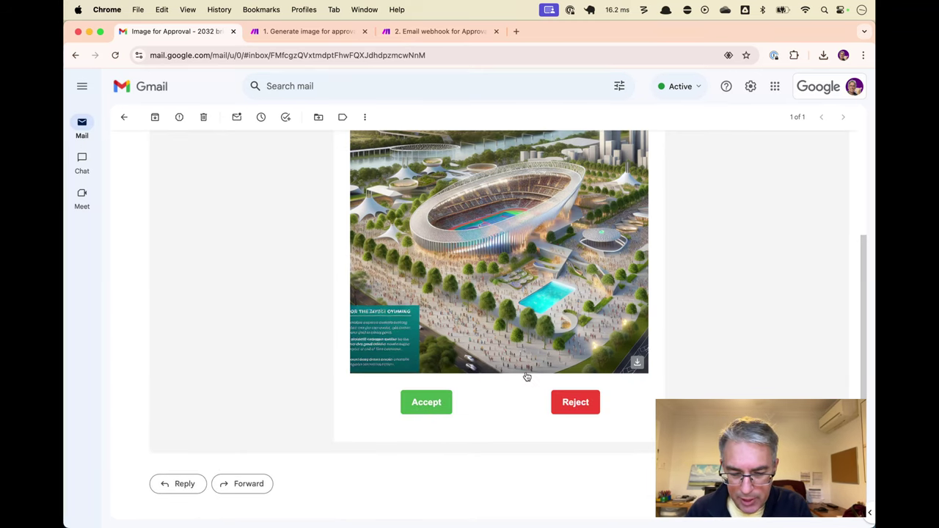
click(426, 401)
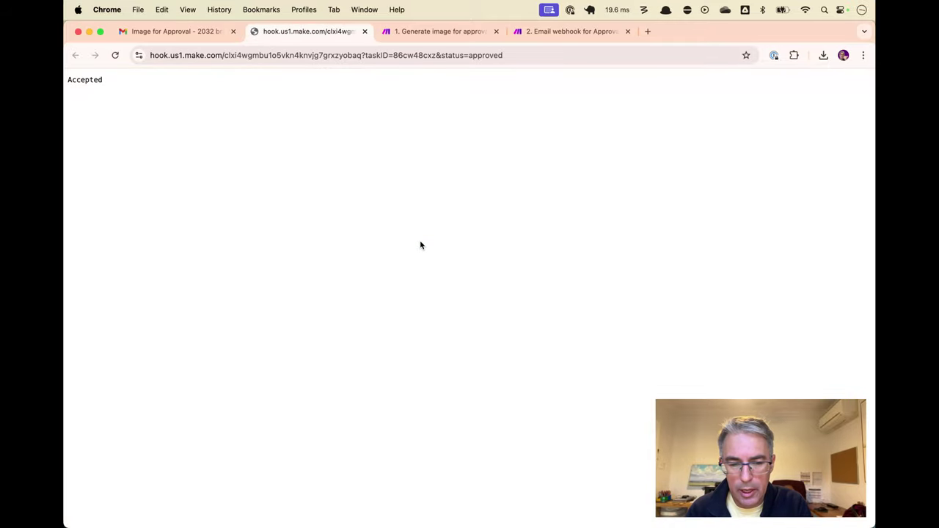
key(ctrl+shift+Tab)
key(e)
key(super+Tab)
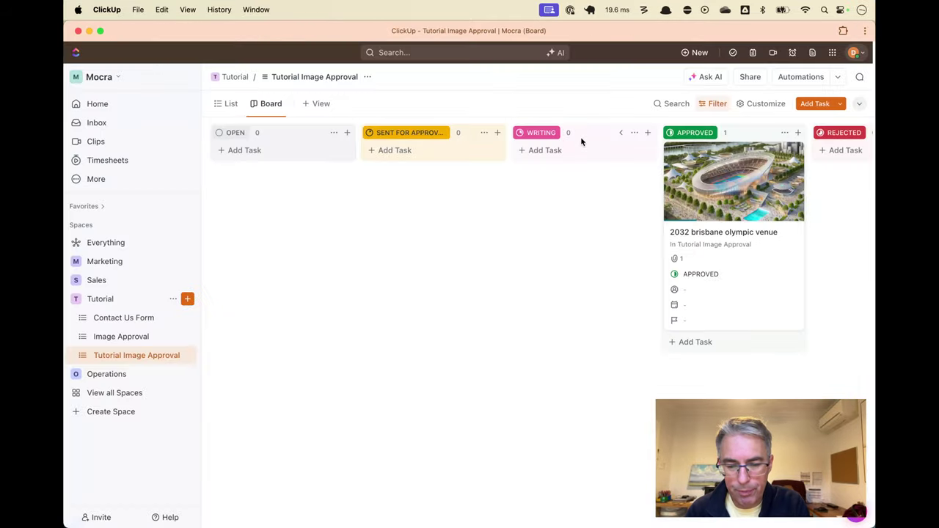
key(super+Tab)
key(ctrl+shift+Tab)
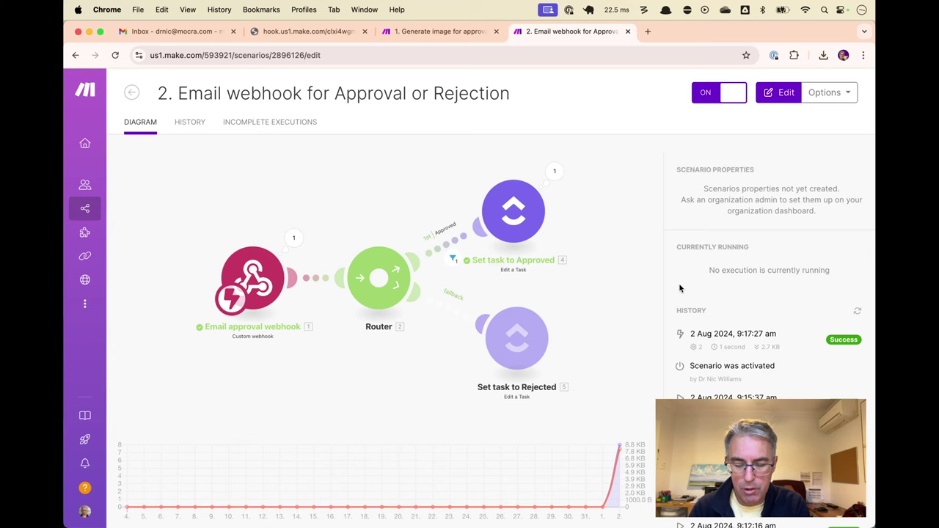
key(super+Tab)
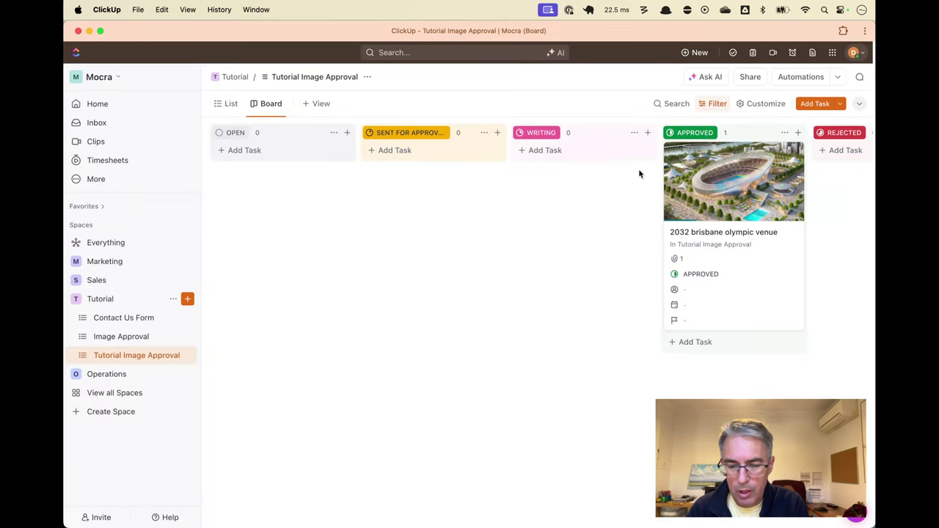